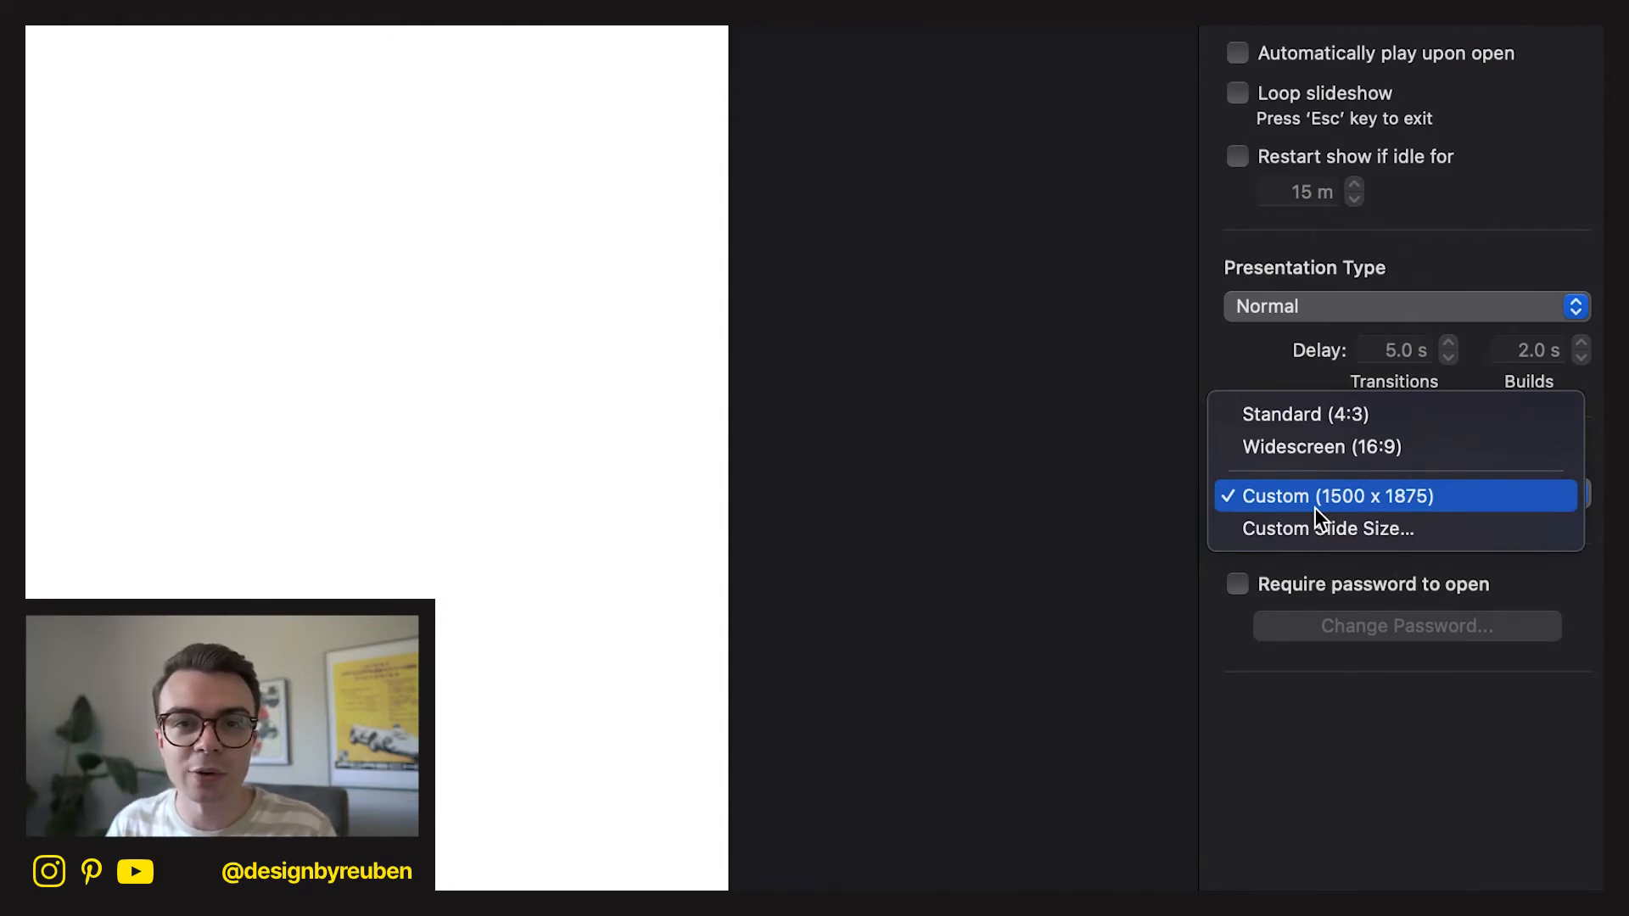
Place the sergi-dolcet-escrig photo of the woman on the blank slide, aligned to its left edge, and enlarge it.
left_click(1439, 811)
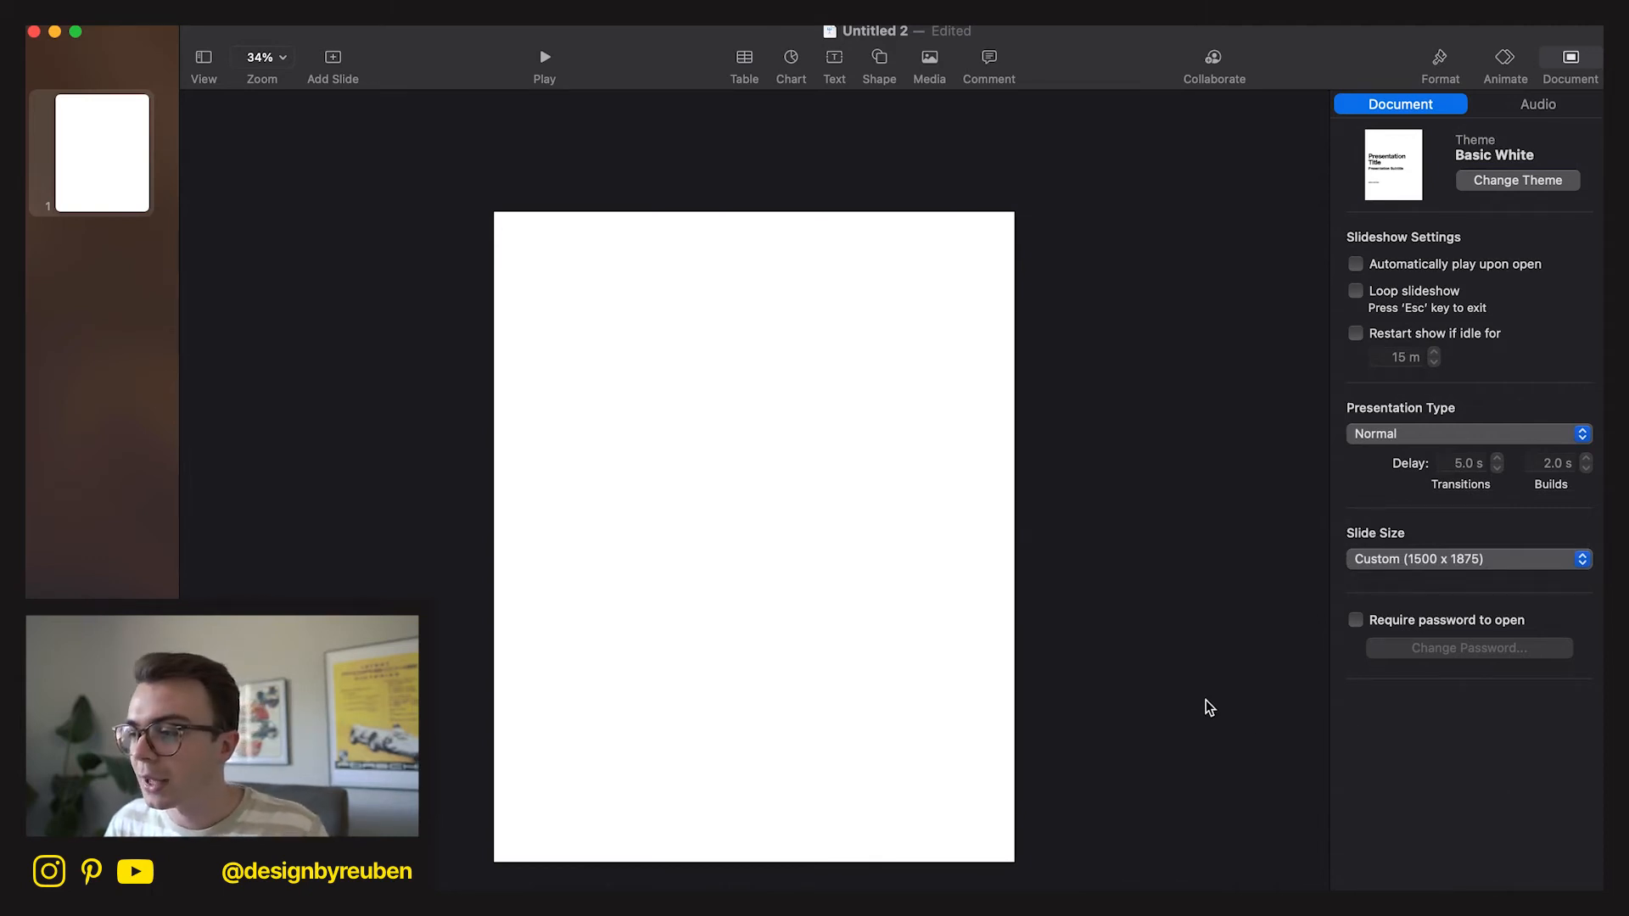
scroll(1204, 700, "up", 3)
scroll(1205, 699, "down", 1)
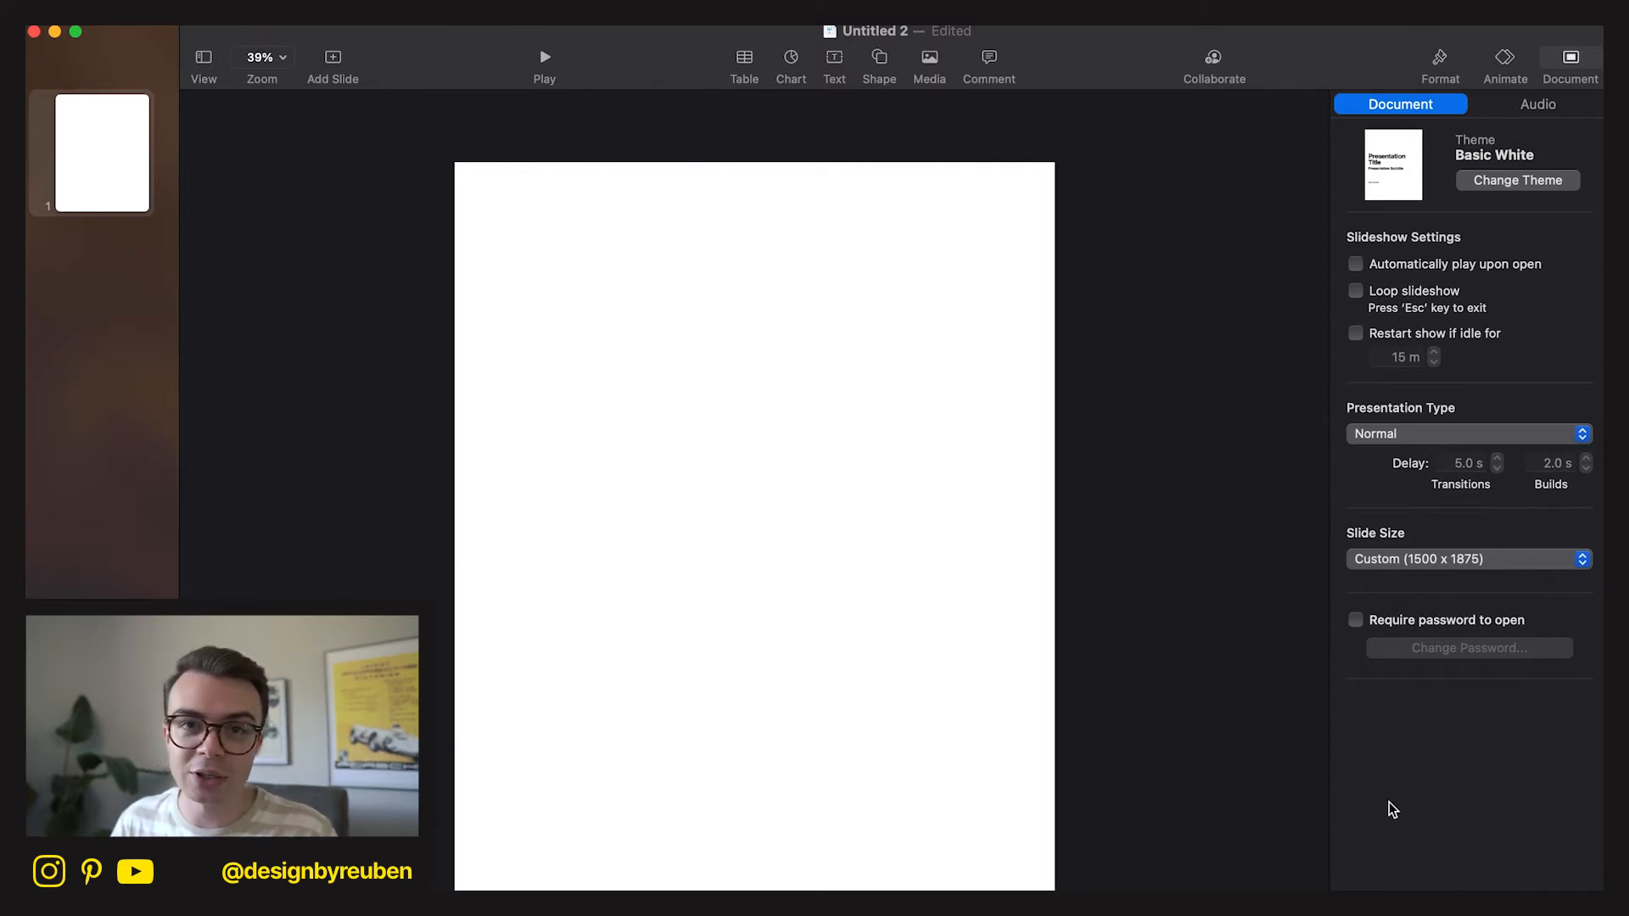
left_click(1279, 911)
left_click_drag(1283, 869, 851, 716)
left_click_drag(828, 637, 683, 471)
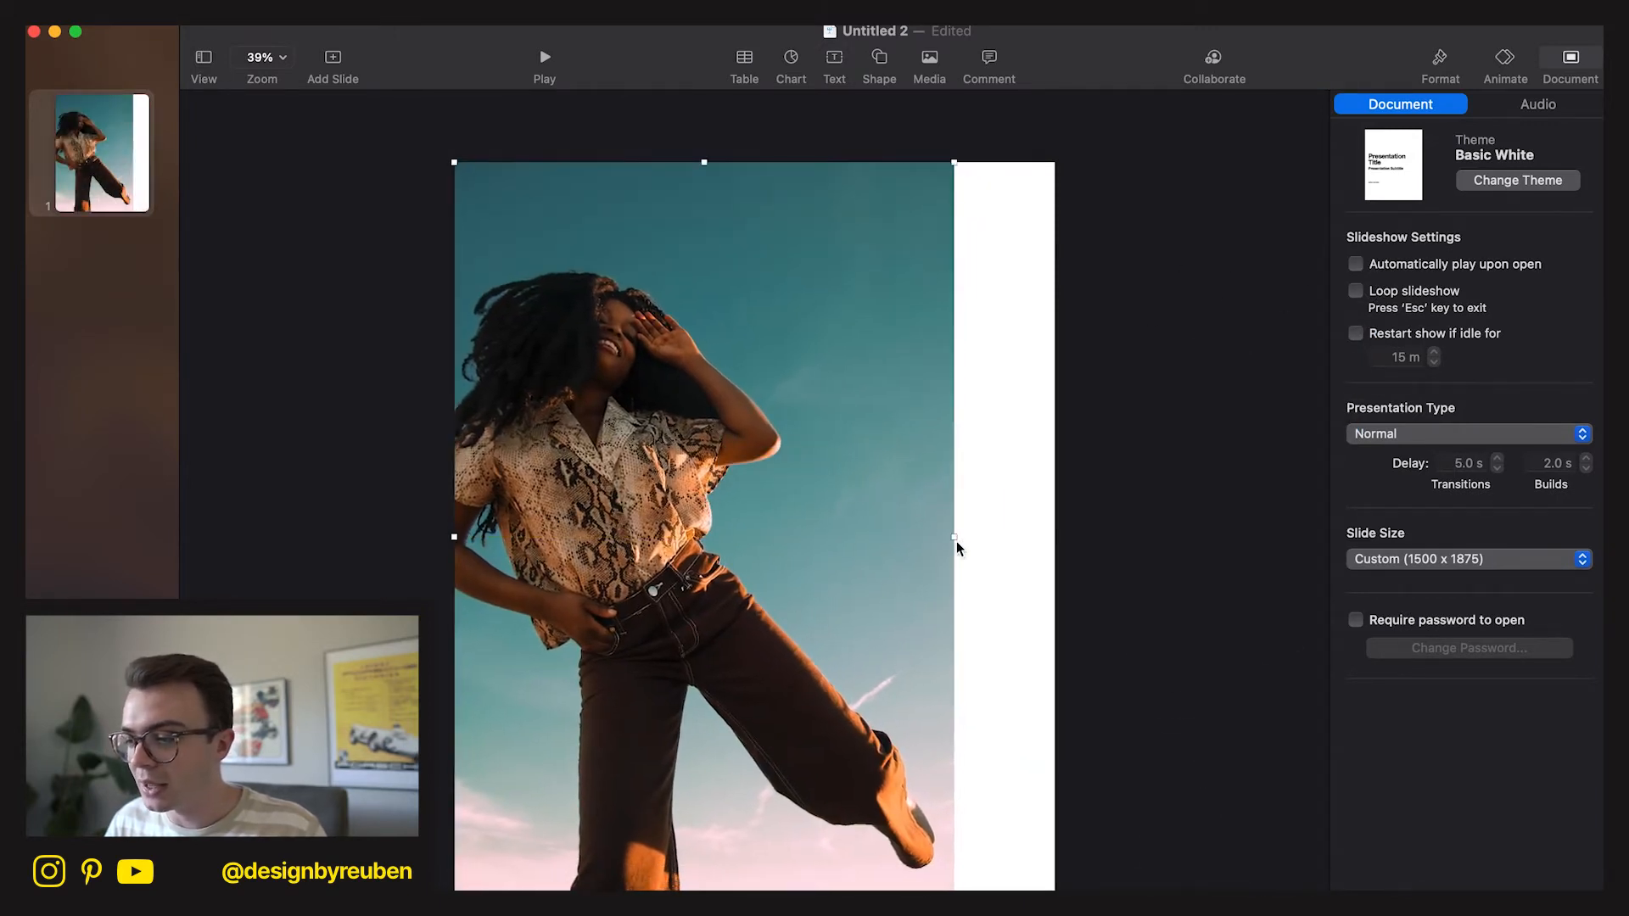
left_click_drag(955, 538, 894, 588)
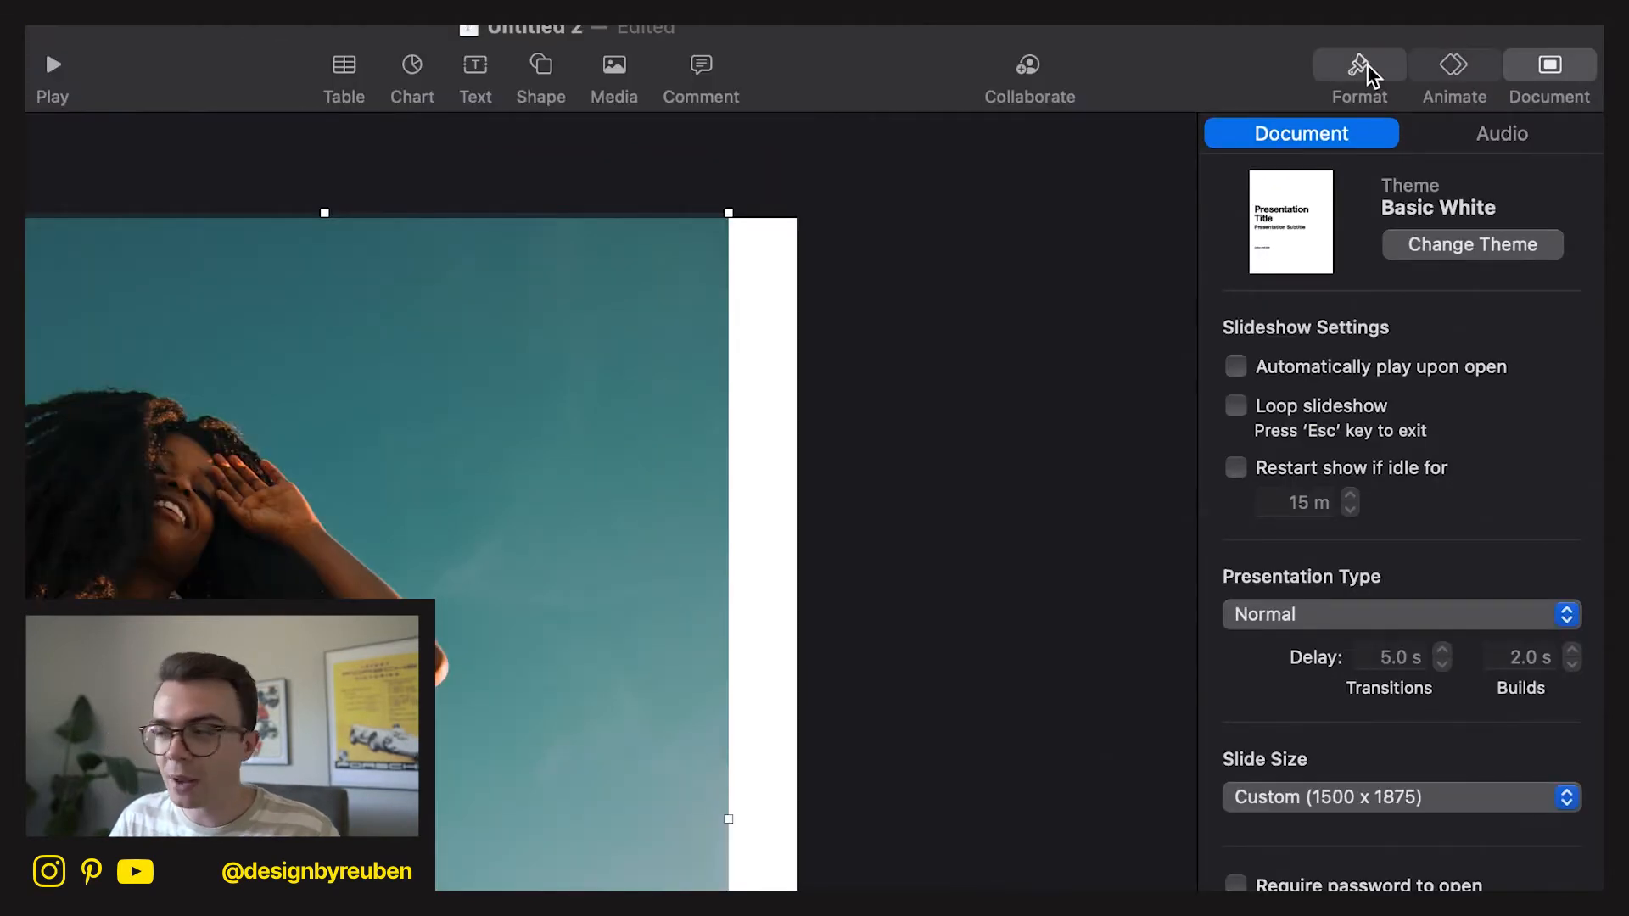
Remove the sky around the woman with Instant Alpha, including the leftover patches beside her hair and on the right.
left_click(1442, 60)
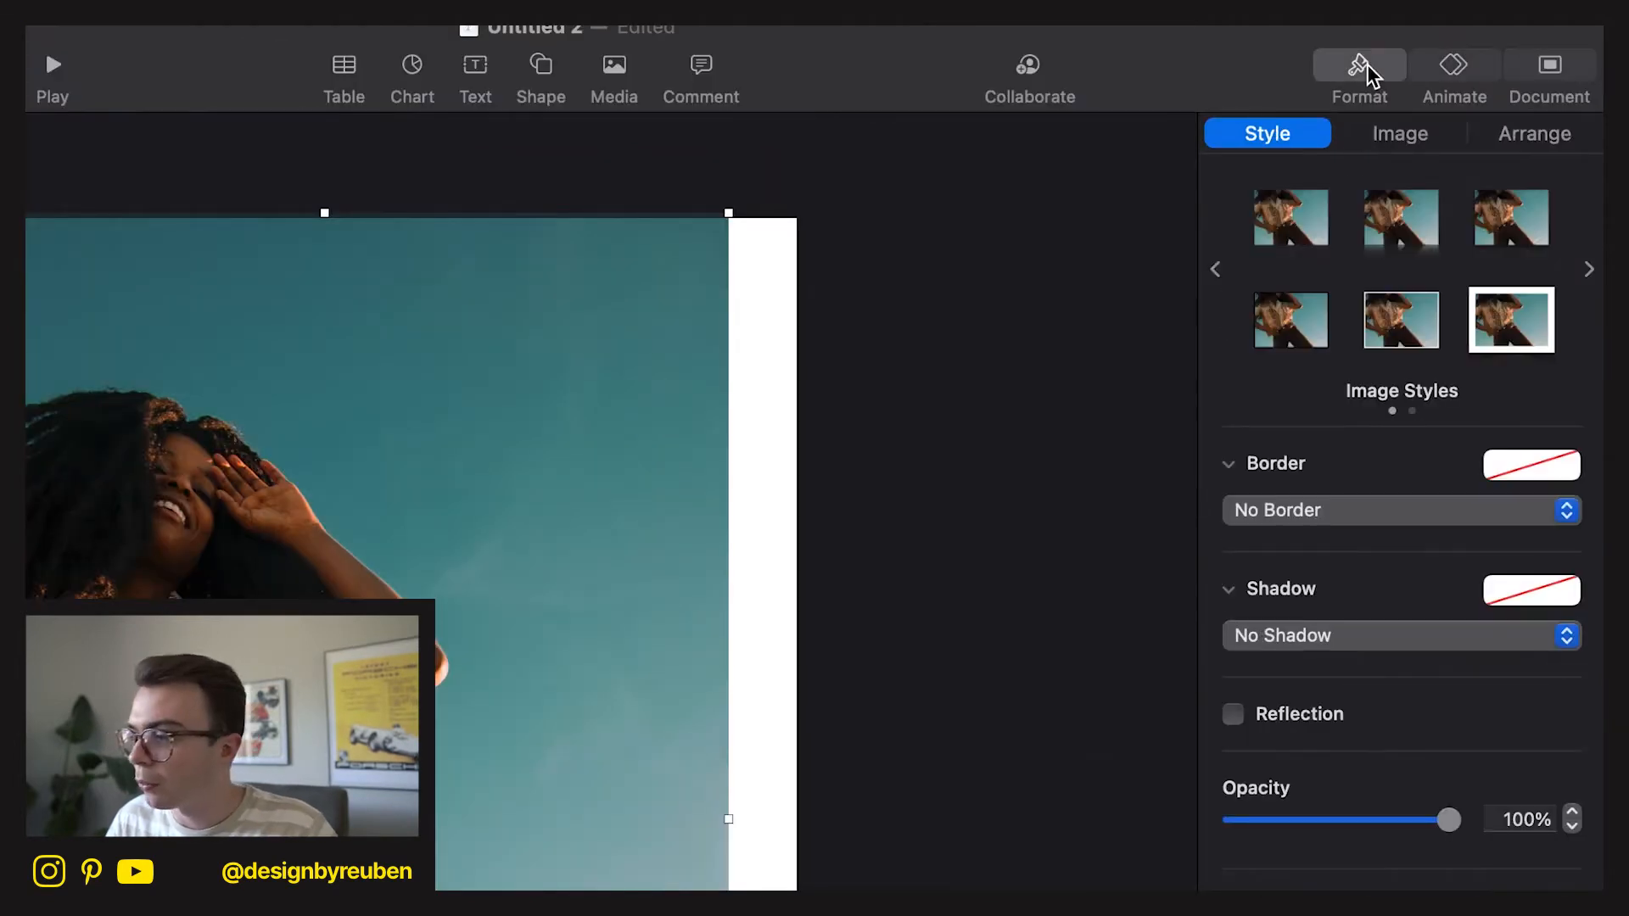
left_click(1417, 157)
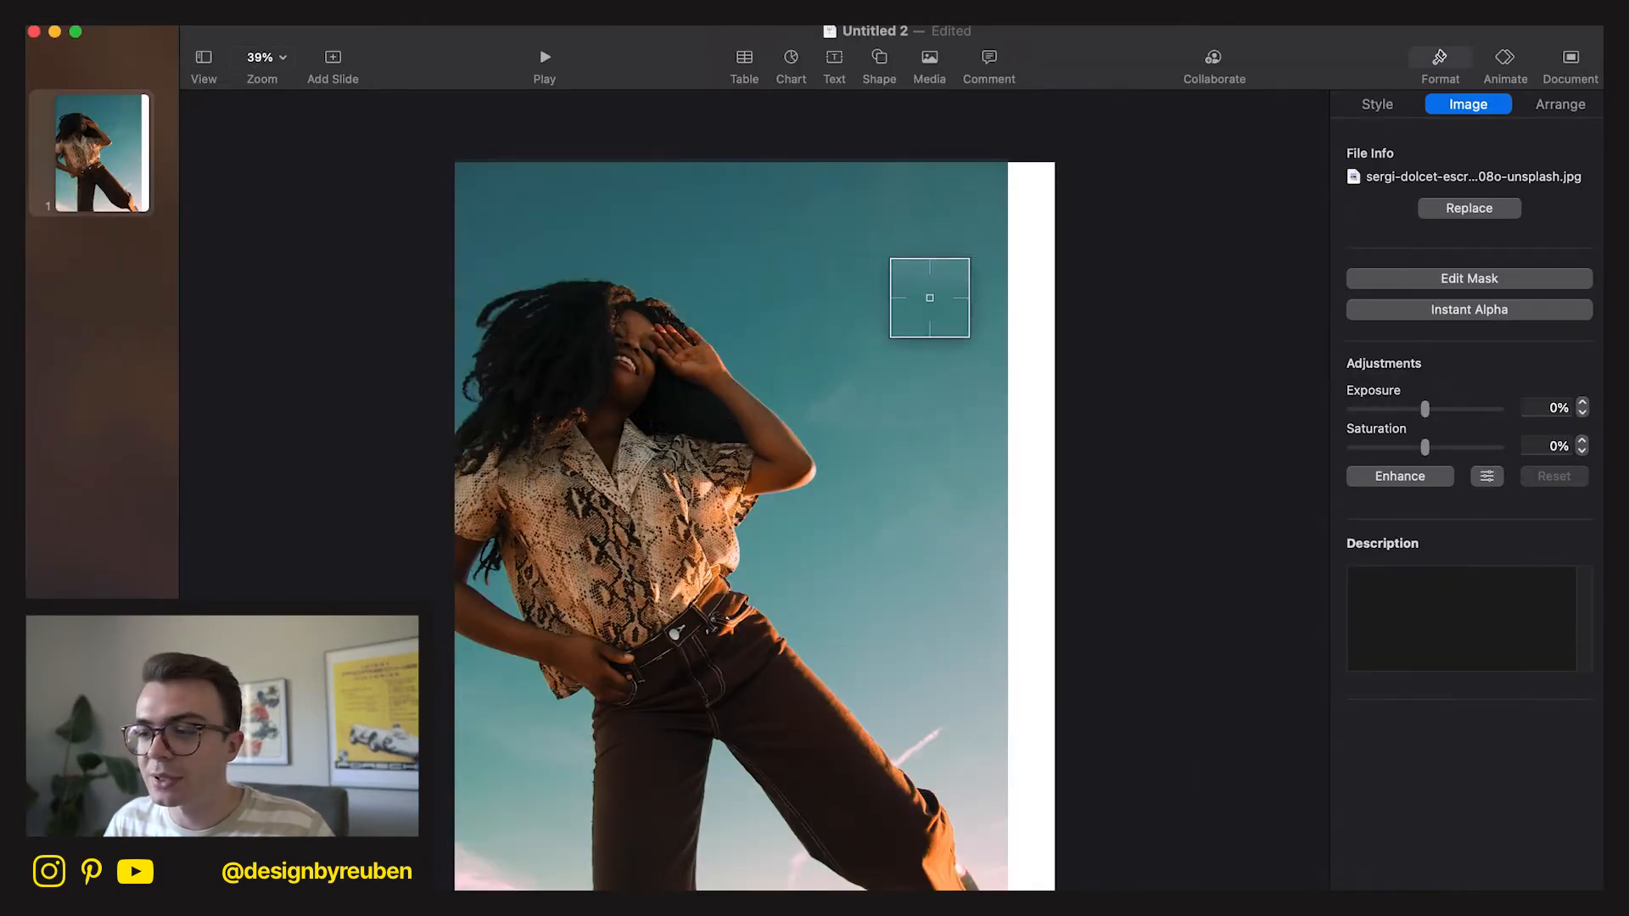
left_click_drag(840, 307, 900, 294)
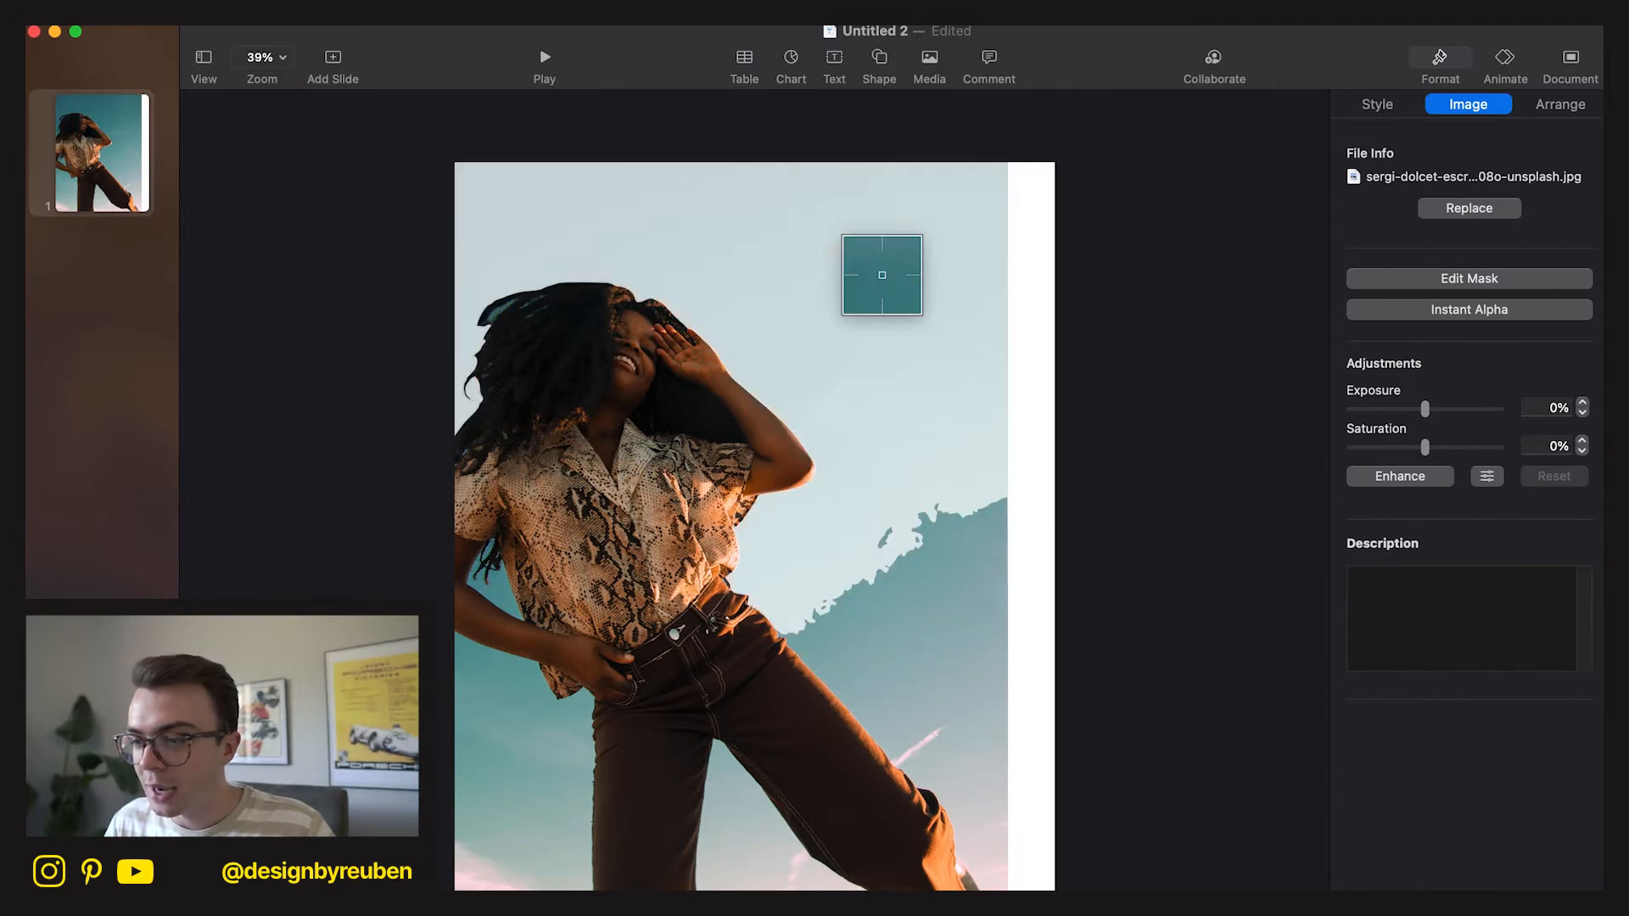
left_click_drag(959, 706, 977, 653)
left_click_drag(729, 859, 533, 494)
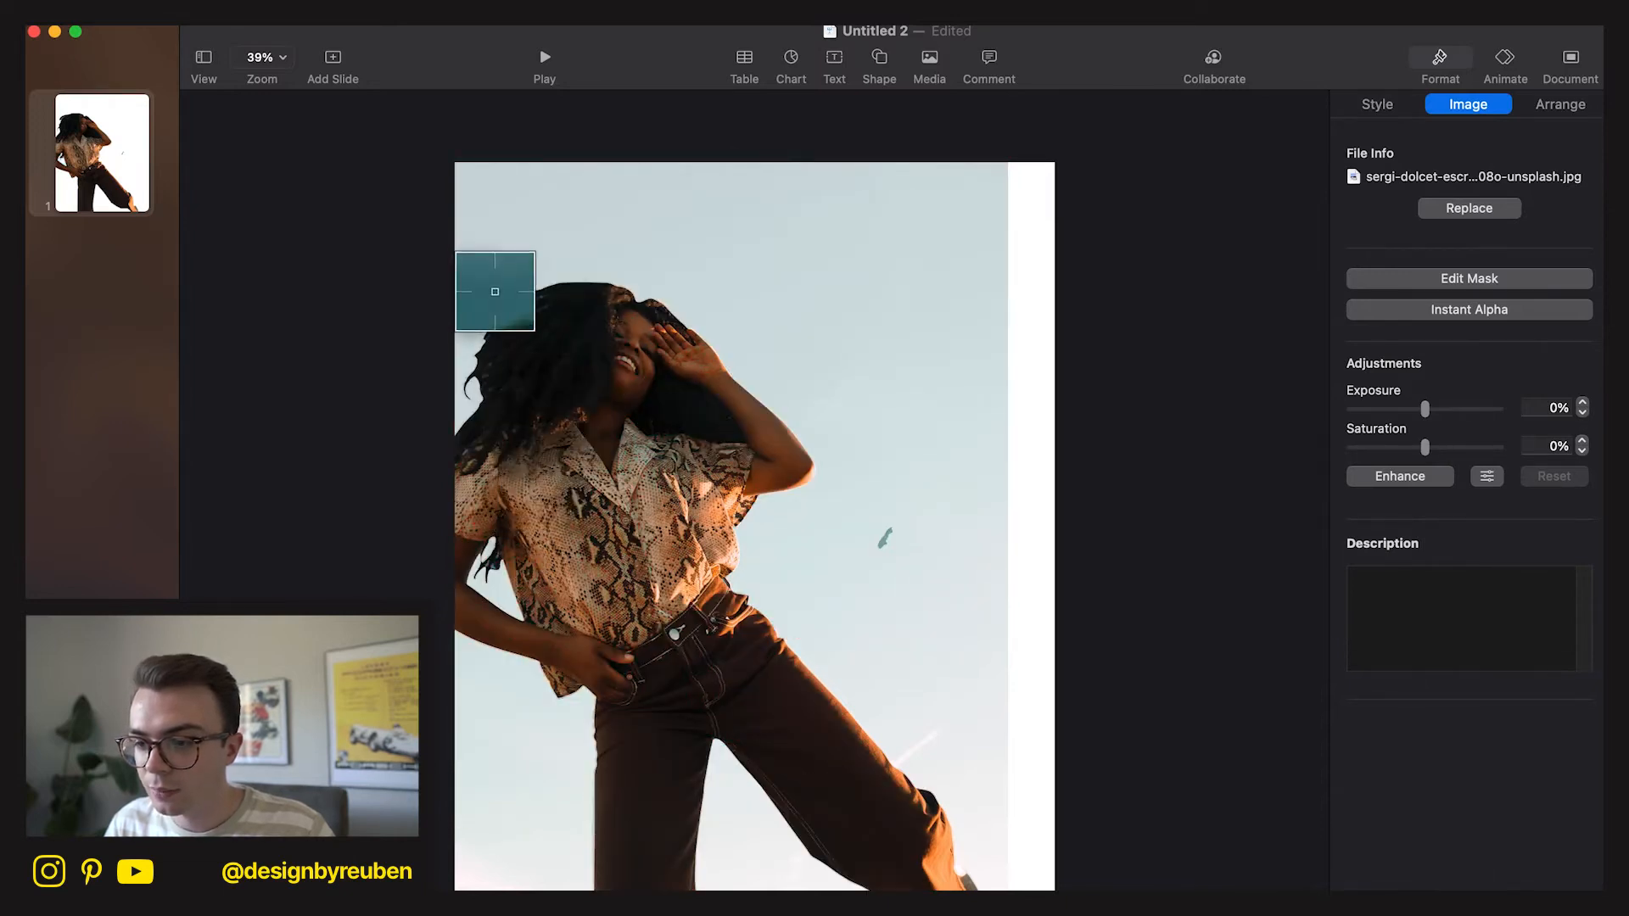
left_click_drag(493, 297, 532, 313)
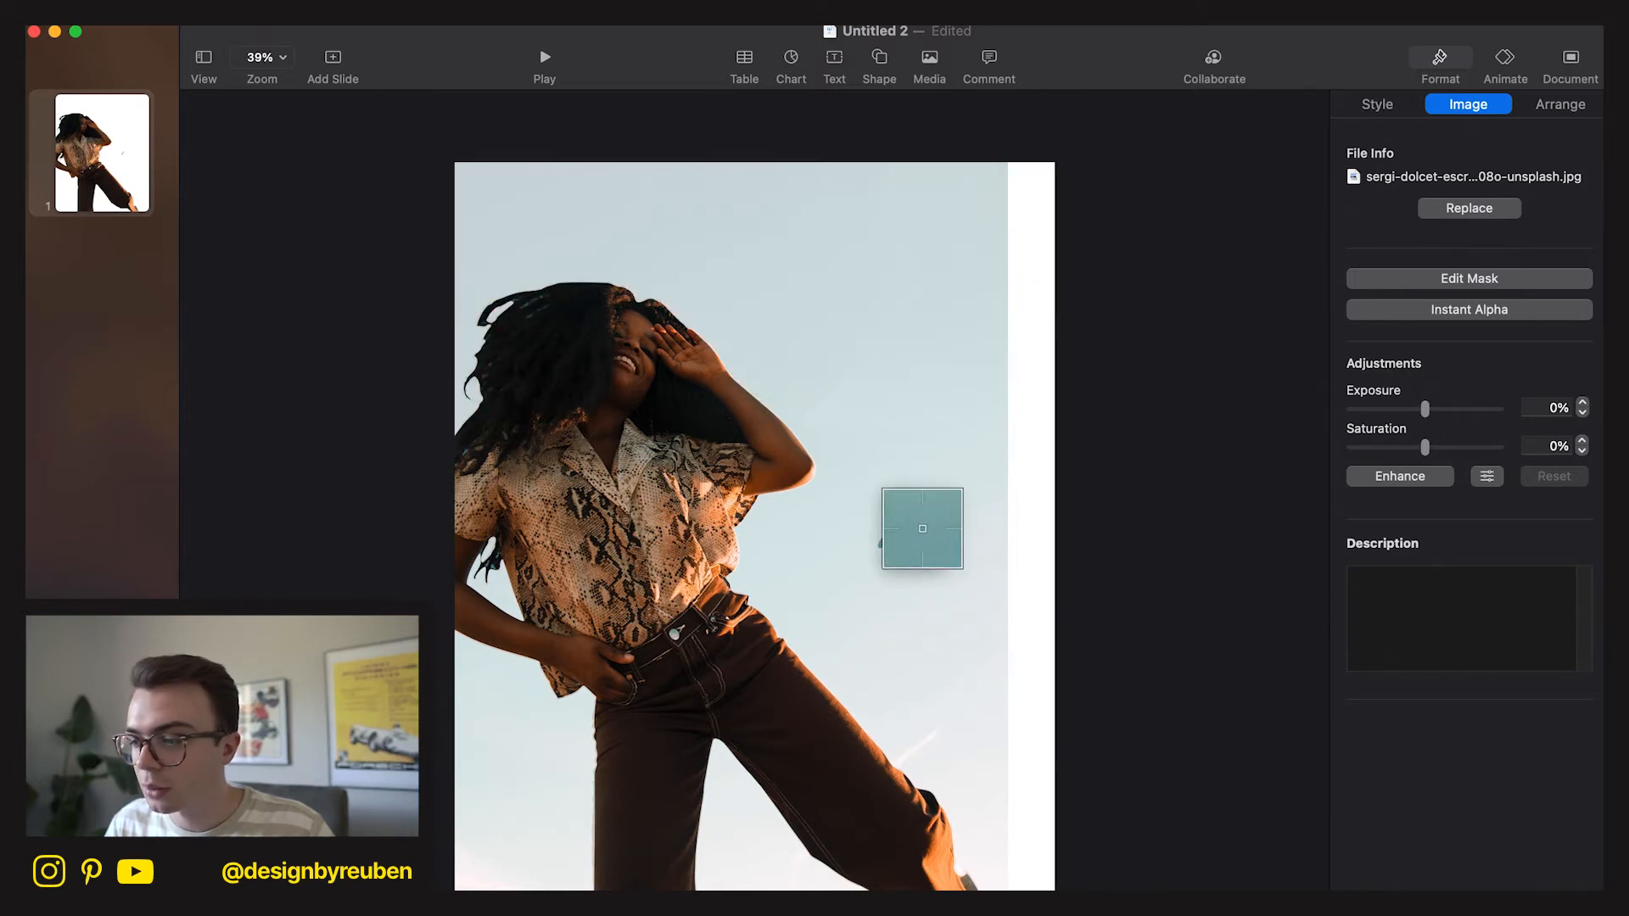
left_click_drag(884, 538, 942, 562)
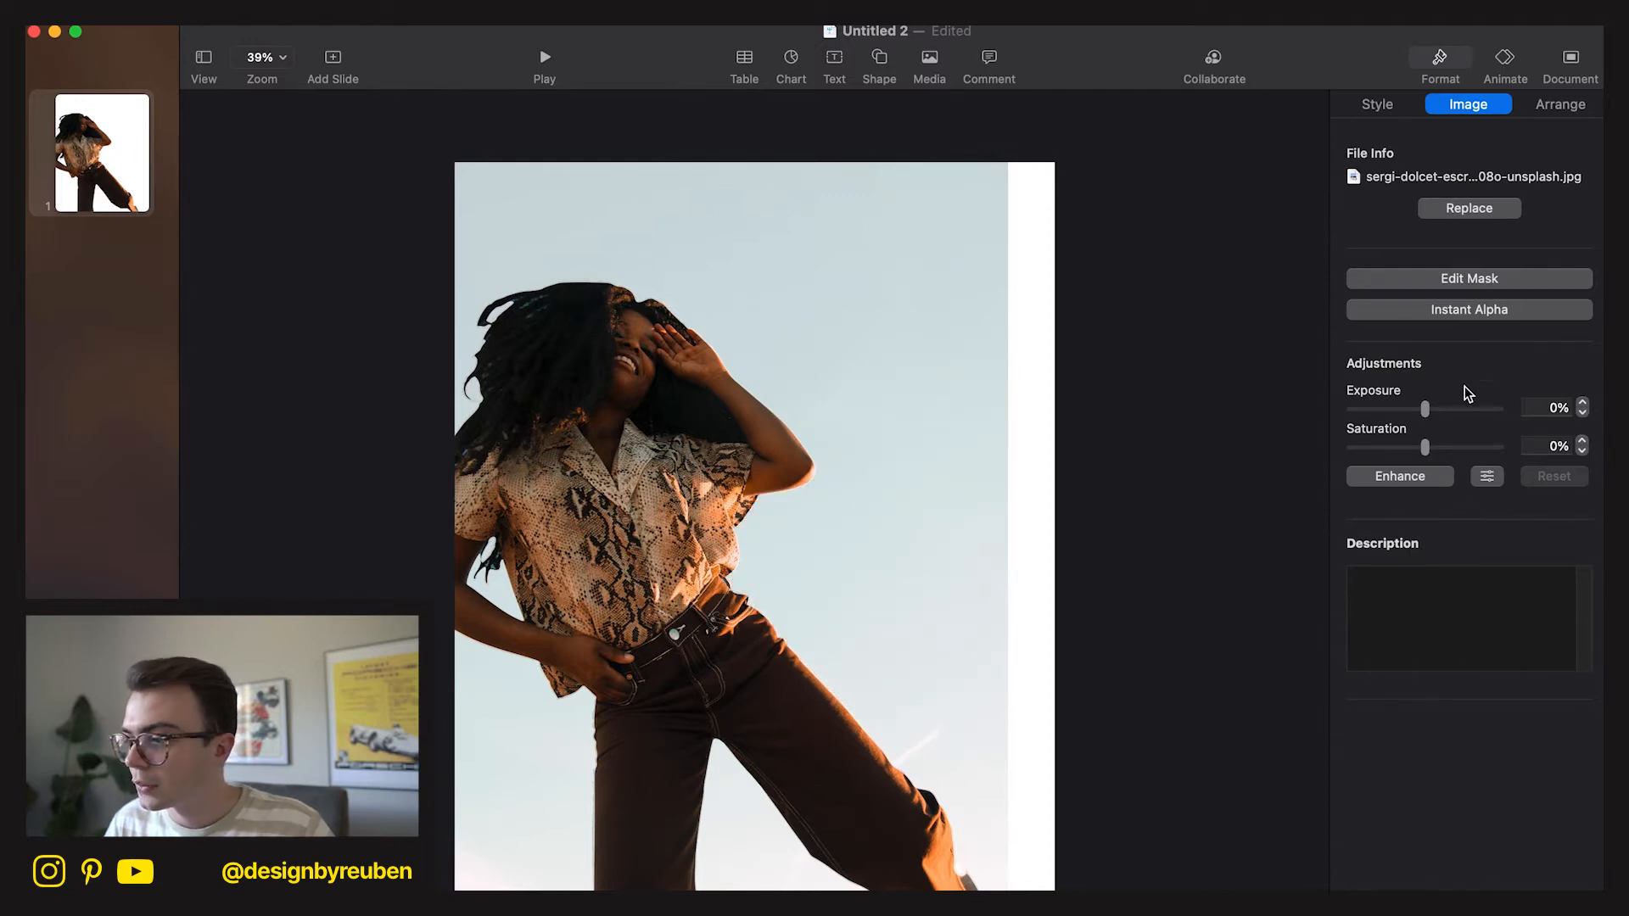
left_click(1077, 836)
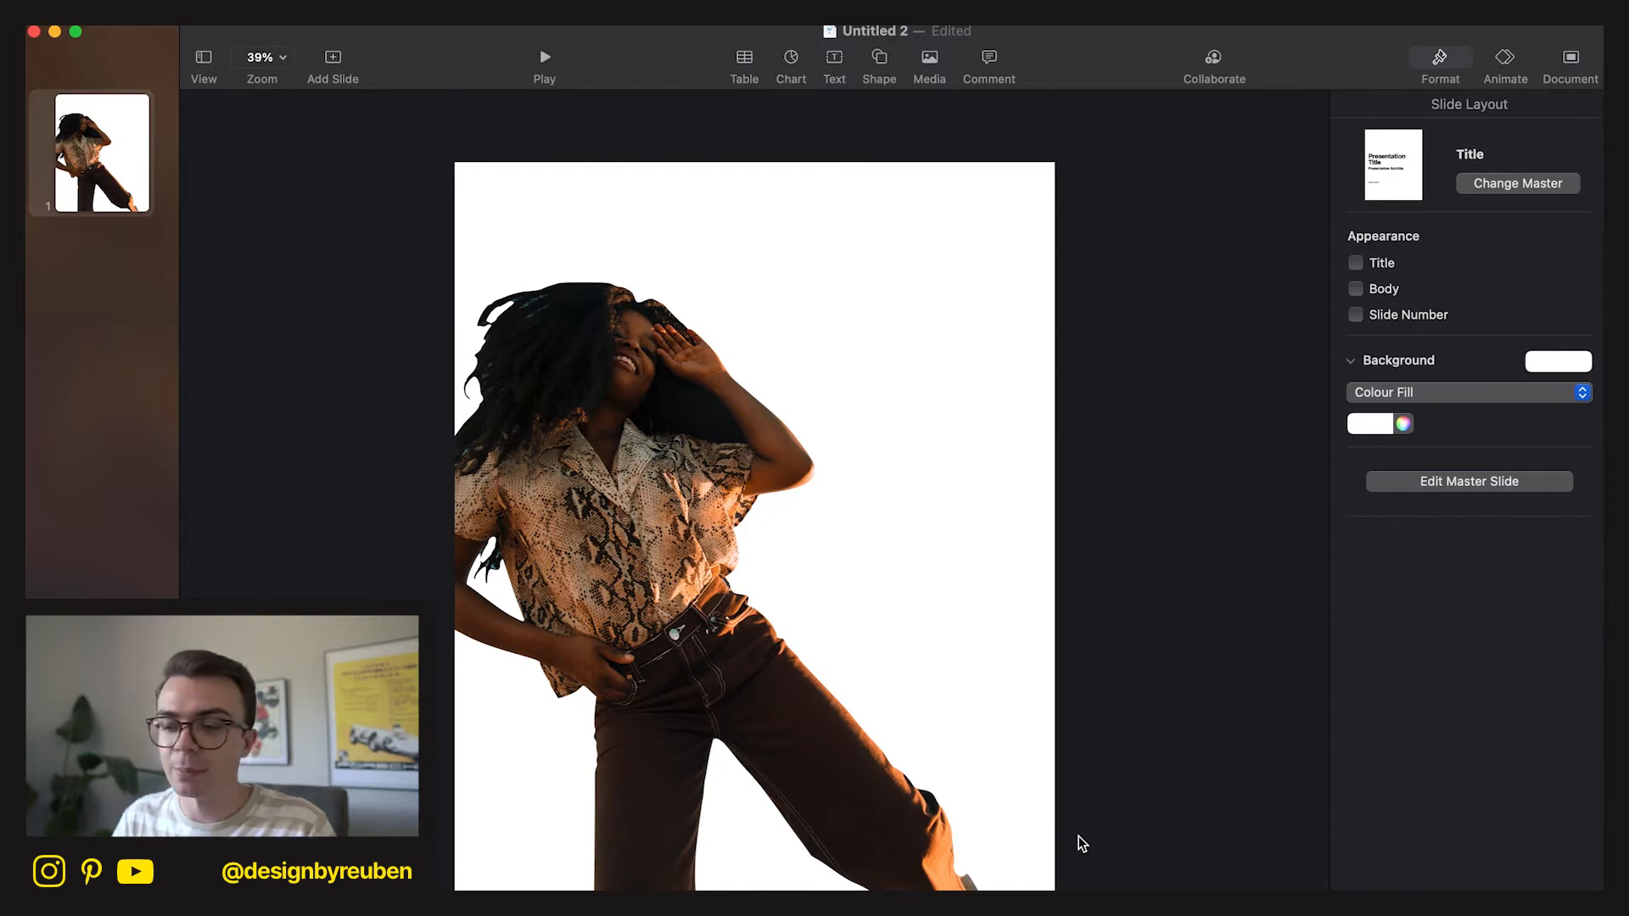
left_click(690, 553)
left_click(1230, 574)
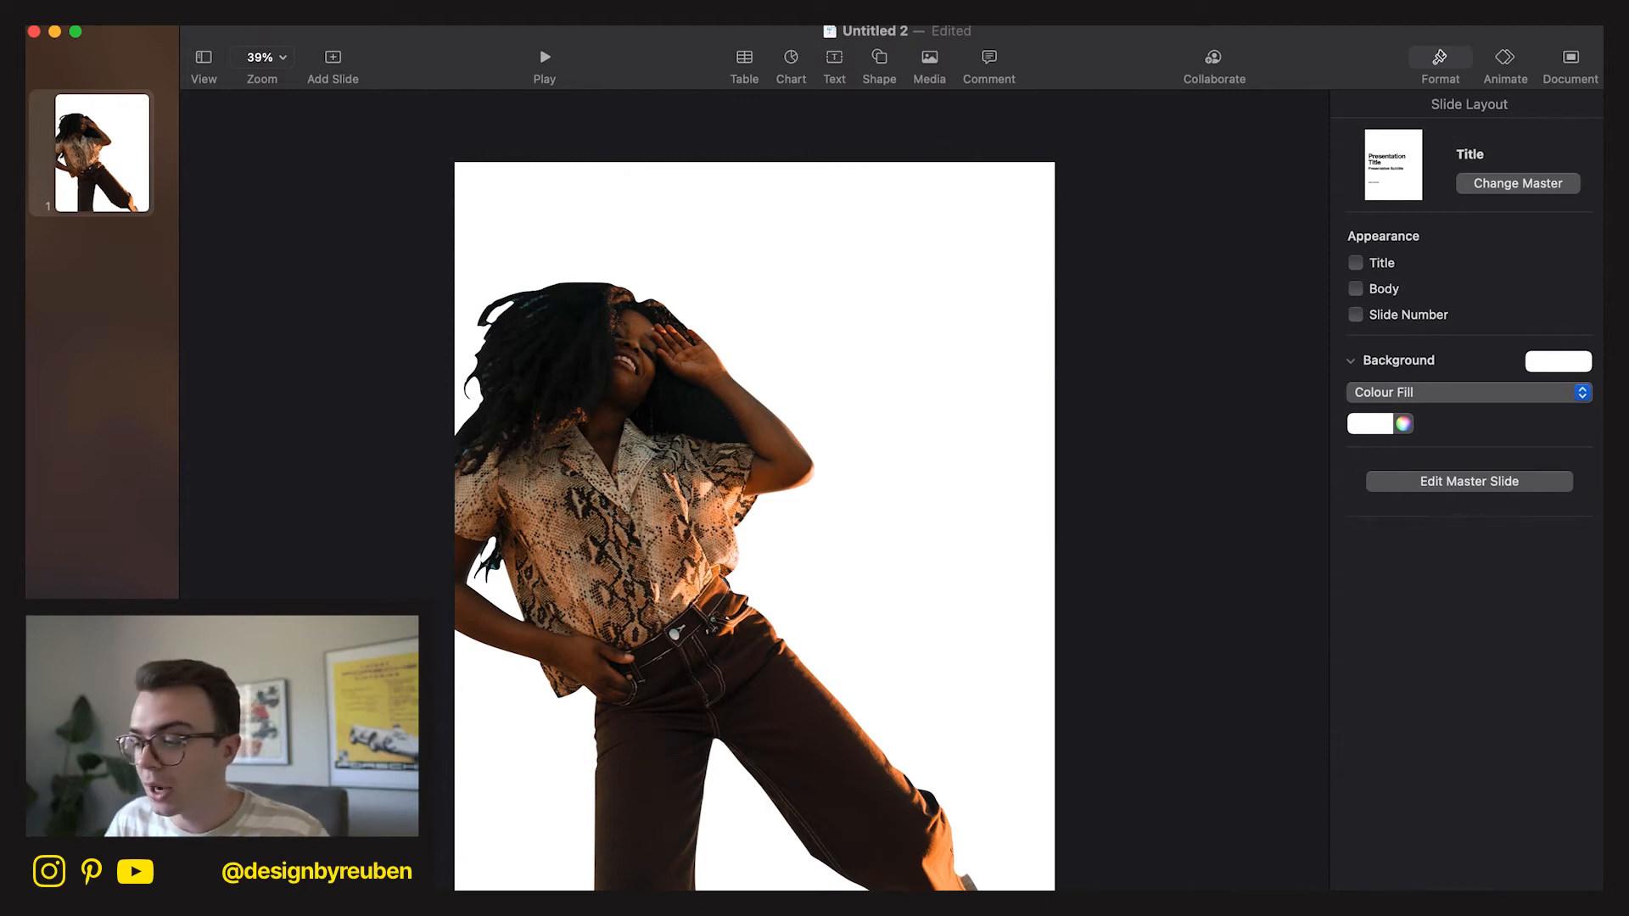
Place the daniel-ramirez cloud photo on the slide and enlarge it to cover the whole slide.
left_click(1285, 887)
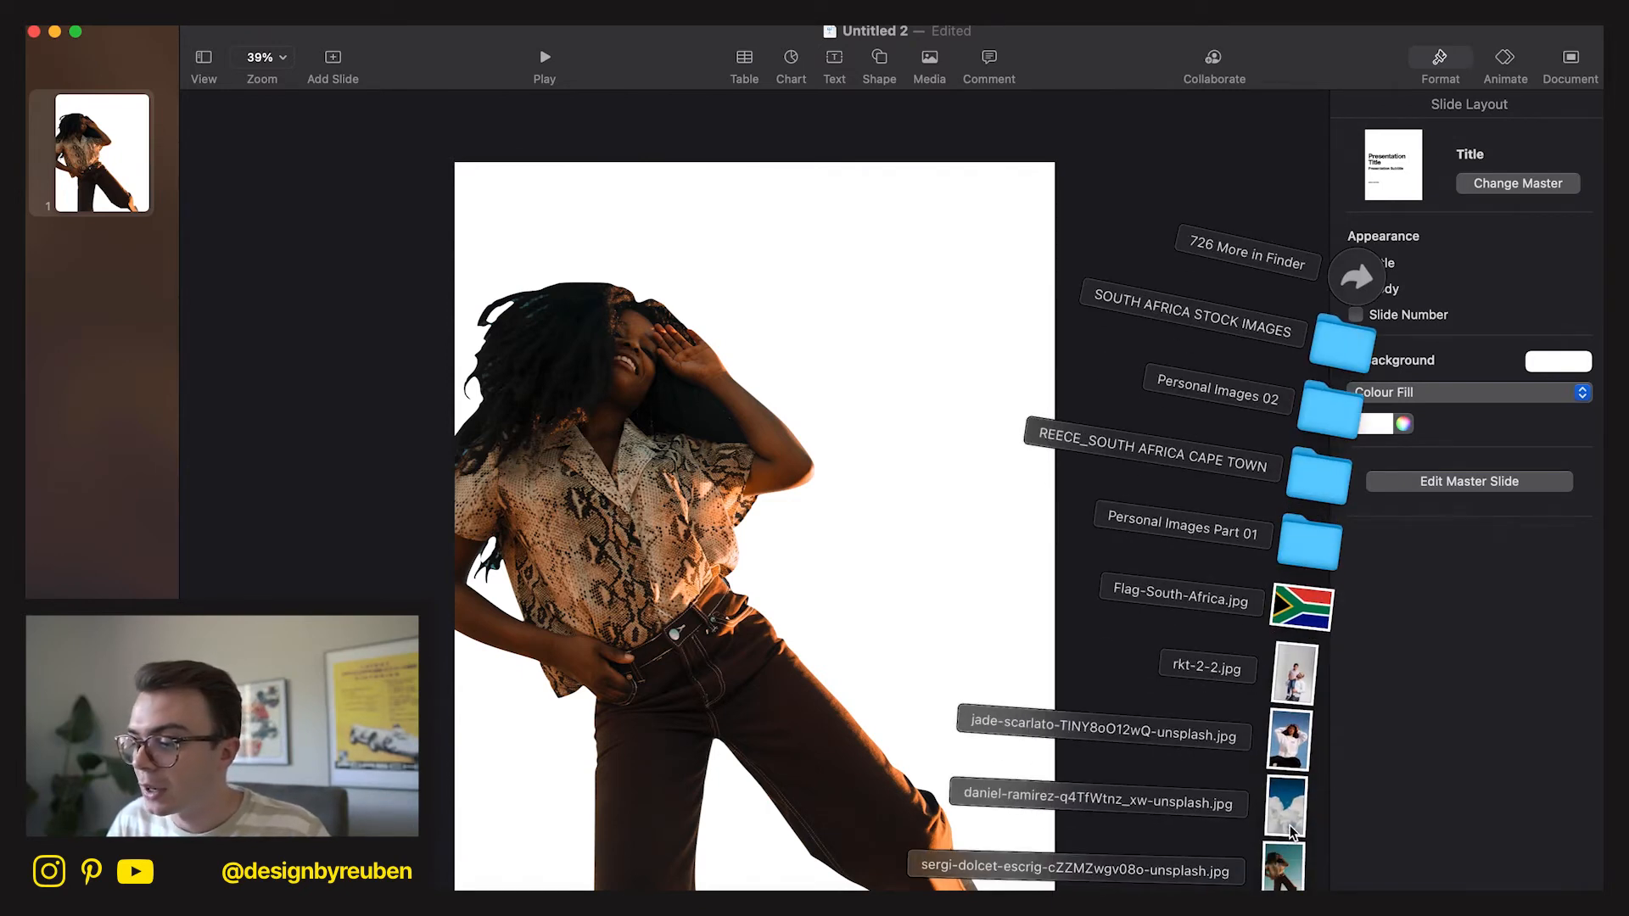
left_click_drag(1292, 830, 709, 458)
left_click_drag(926, 879, 1041, 915)
left_click_drag(1043, 579, 1079, 576)
left_click_drag(1001, 675, 990, 624)
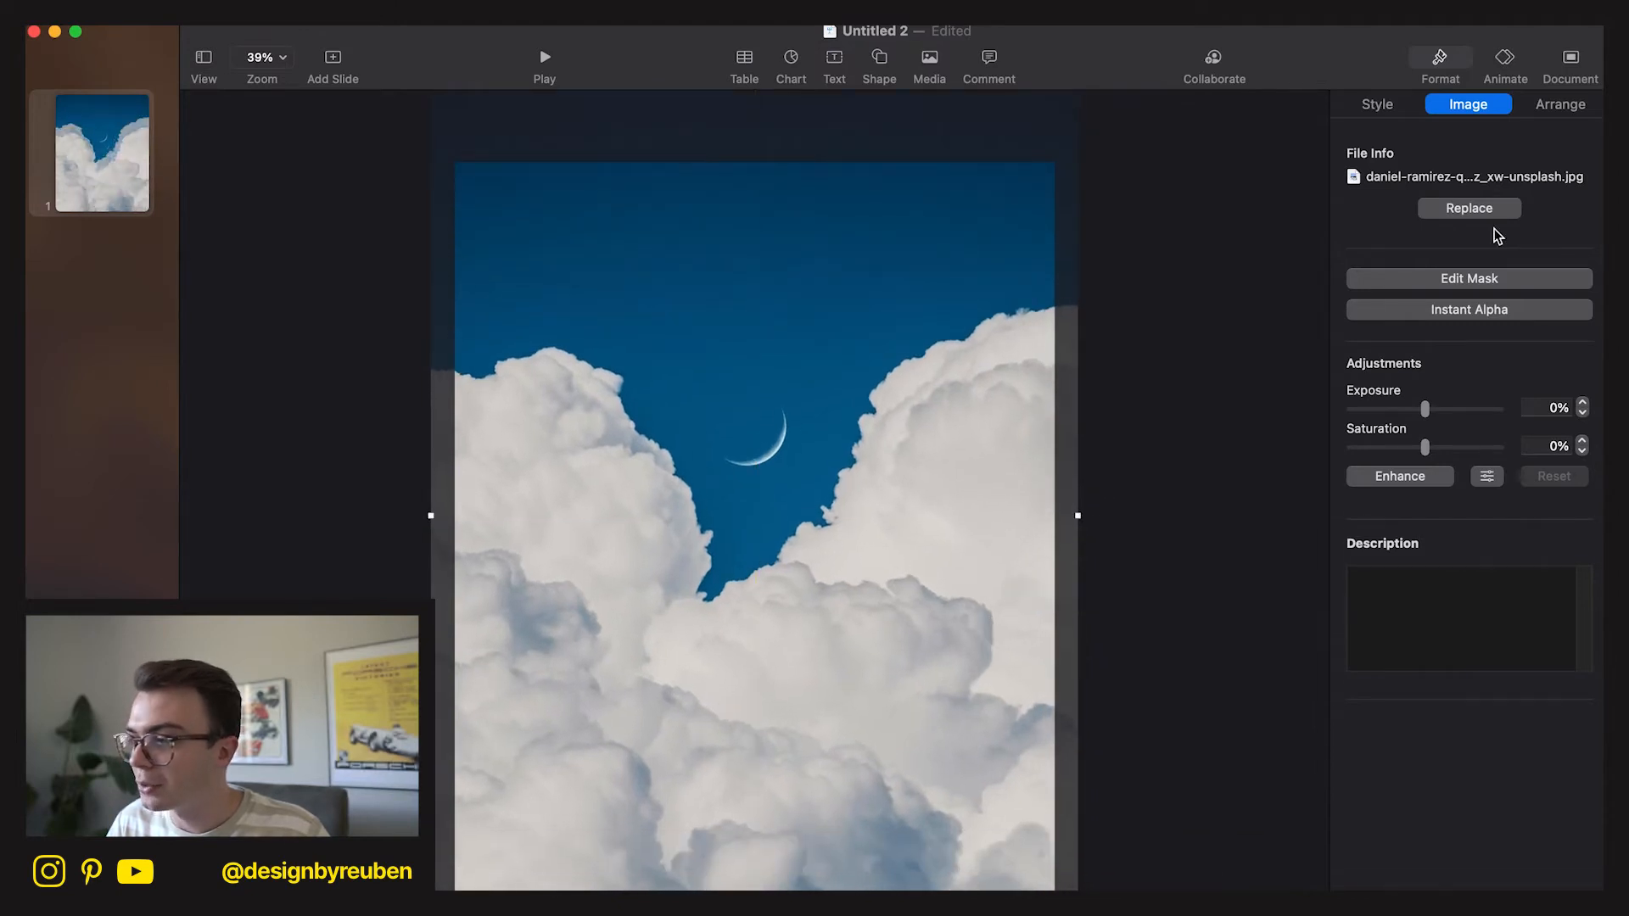
Send the cloud photo to the back and reposition it to about X -93 pt, Y -331 pt.
left_click(1544, 110)
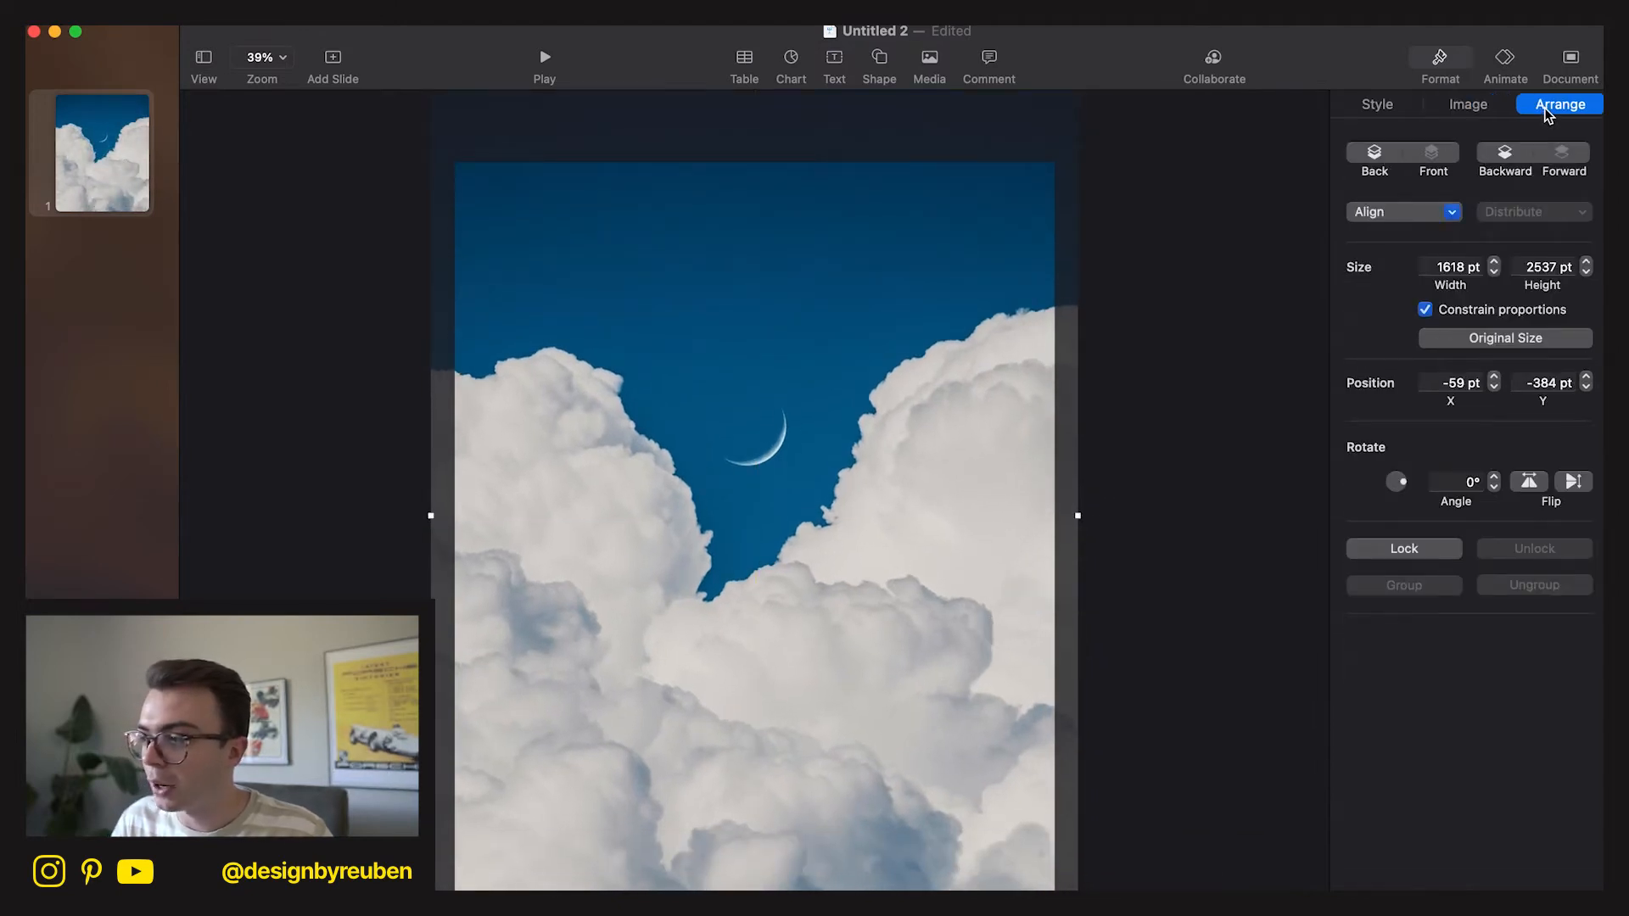
left_click(1375, 157)
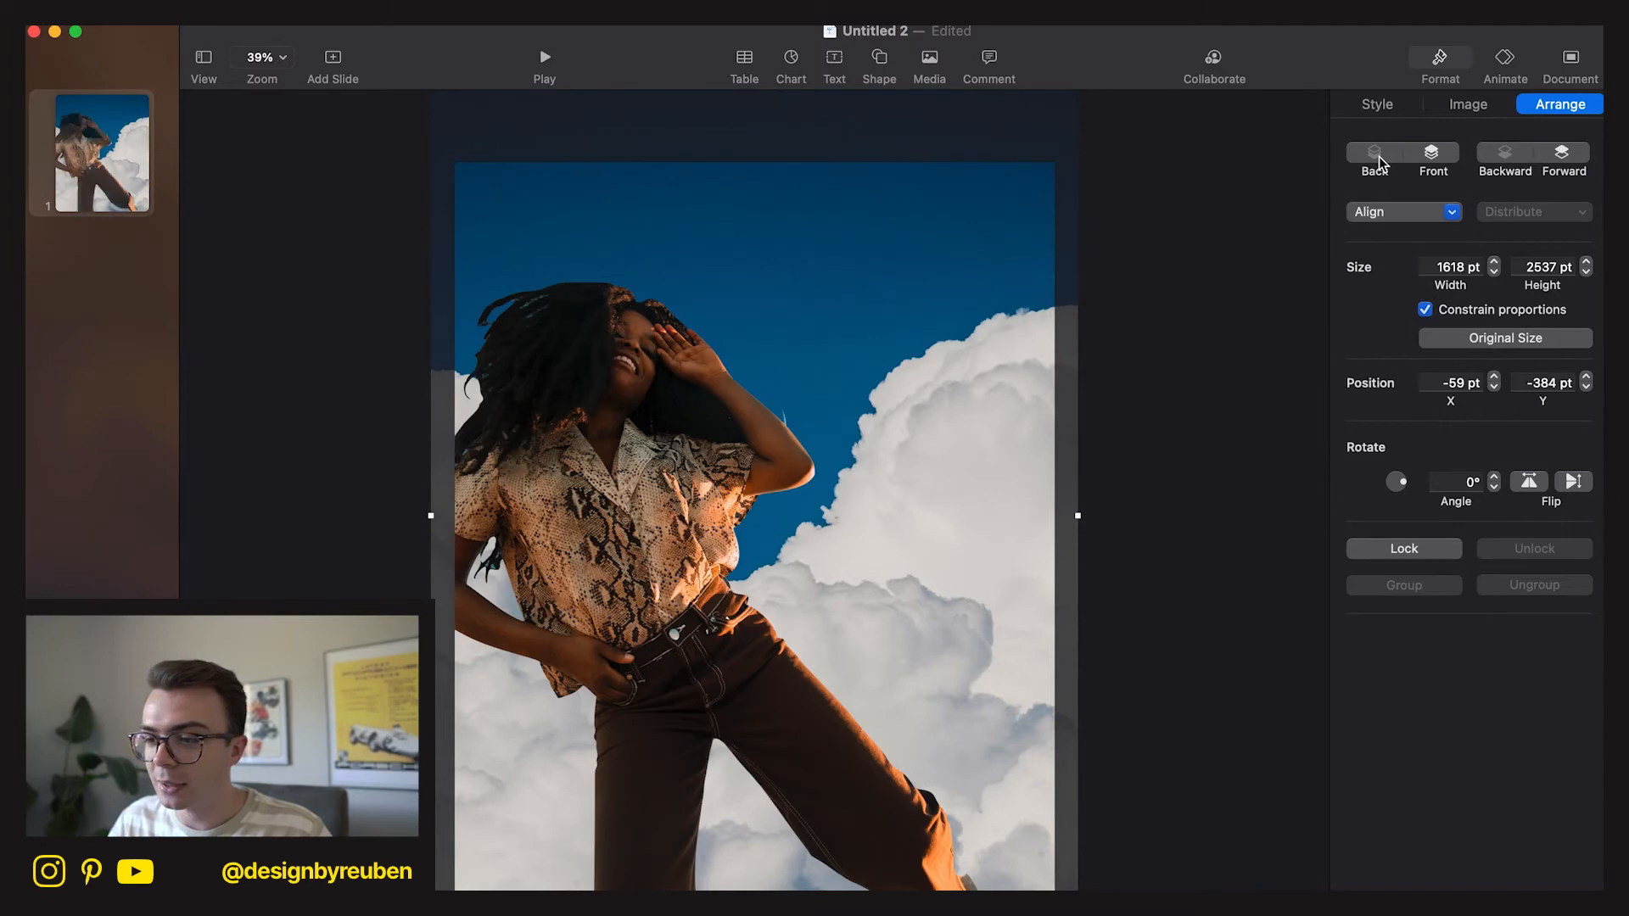
left_click(1122, 503)
left_click_drag(992, 572, 980, 608)
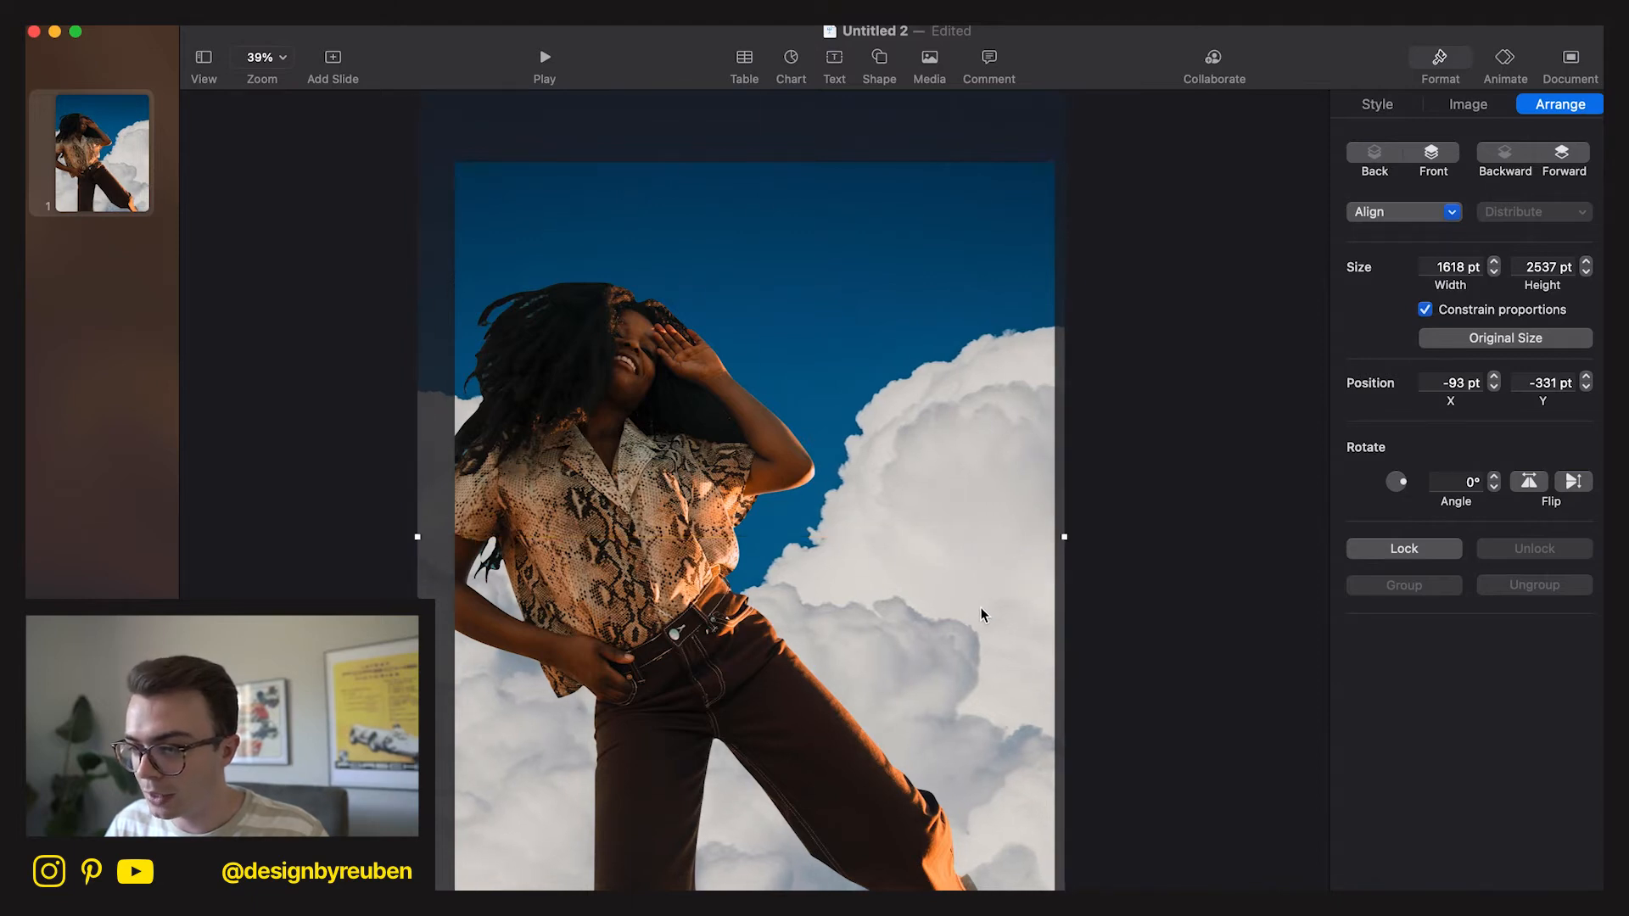
left_click(1225, 632)
Lower the cloud photo's exposure to -10% and open its detailed image adjustments.
left_click(976, 679)
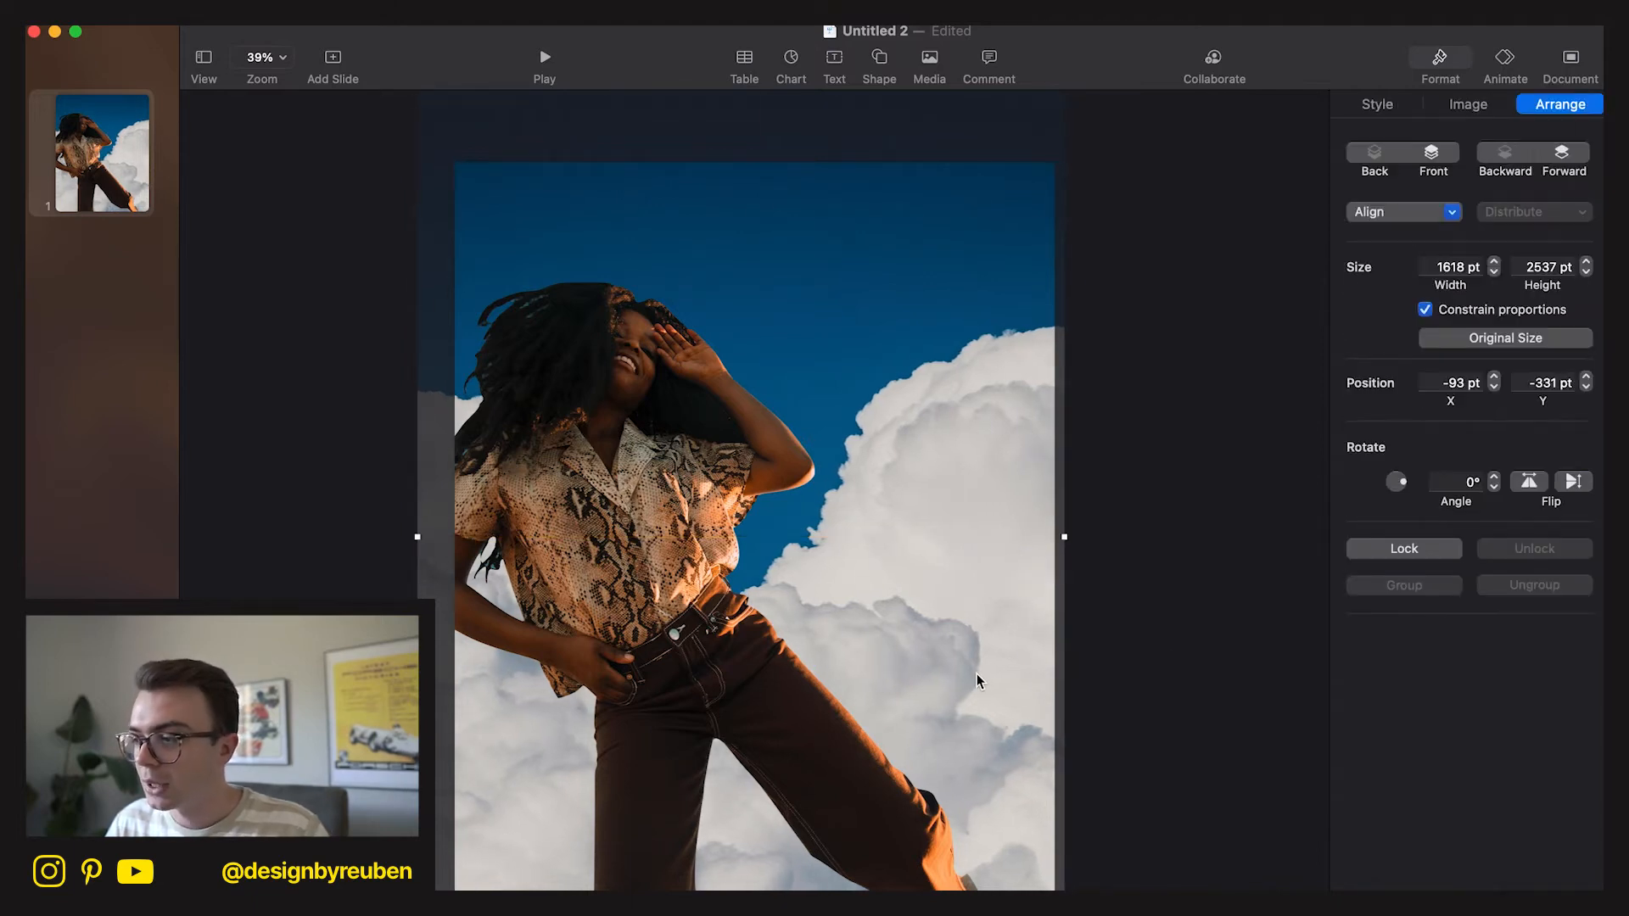
left_click(1472, 106)
left_click(1377, 103)
left_click(1468, 104)
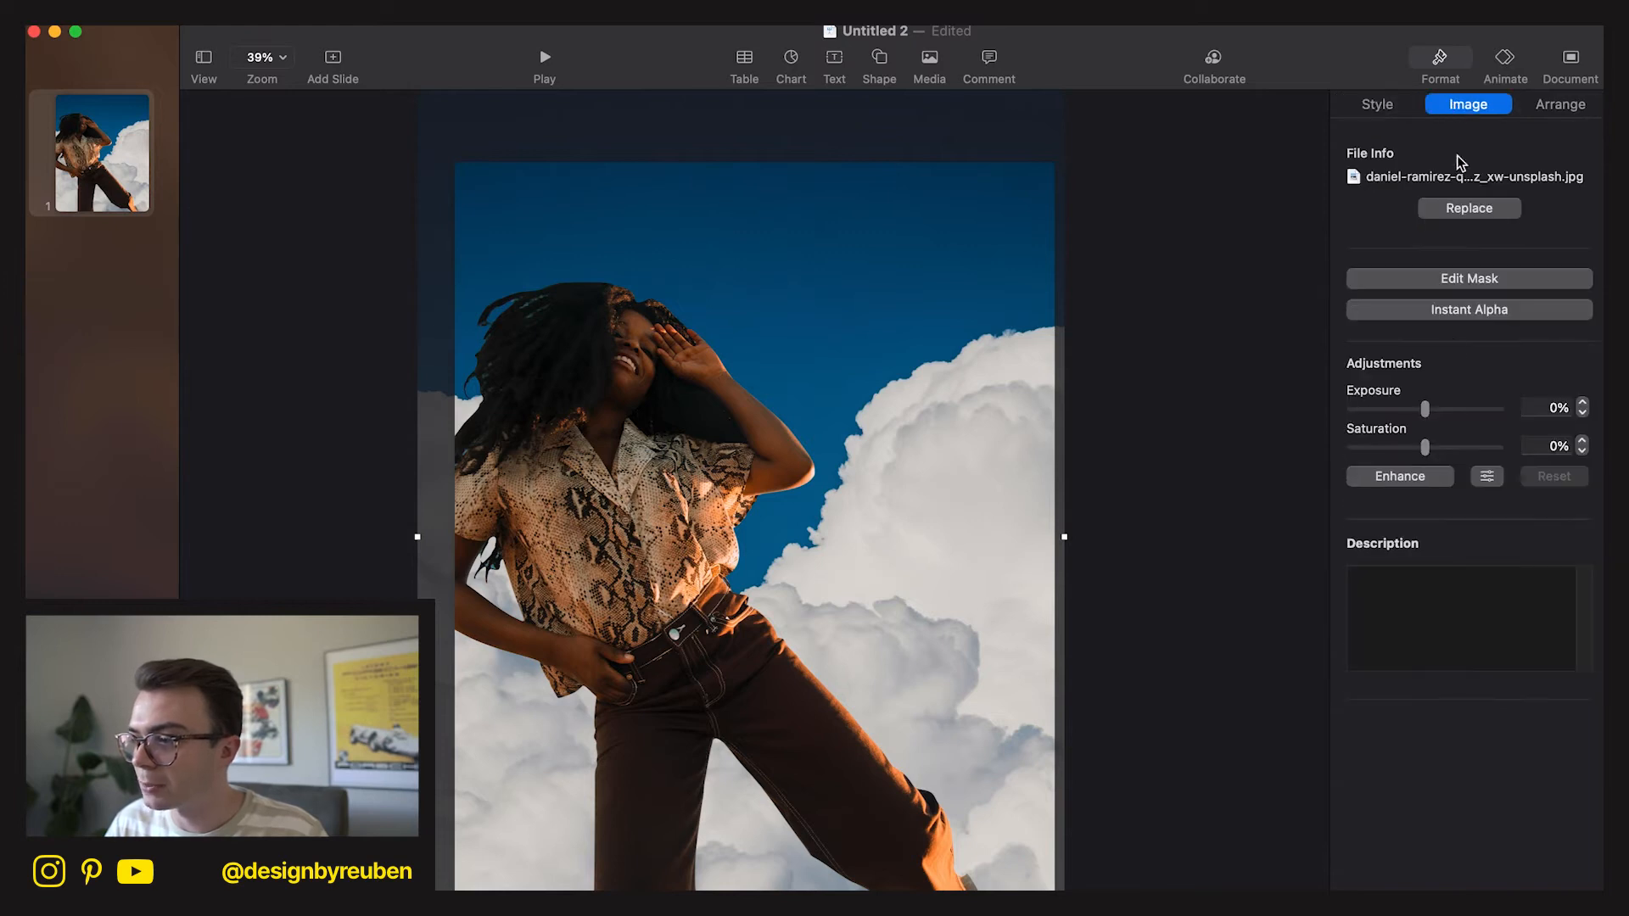
left_click_drag(1417, 409, 1420, 413)
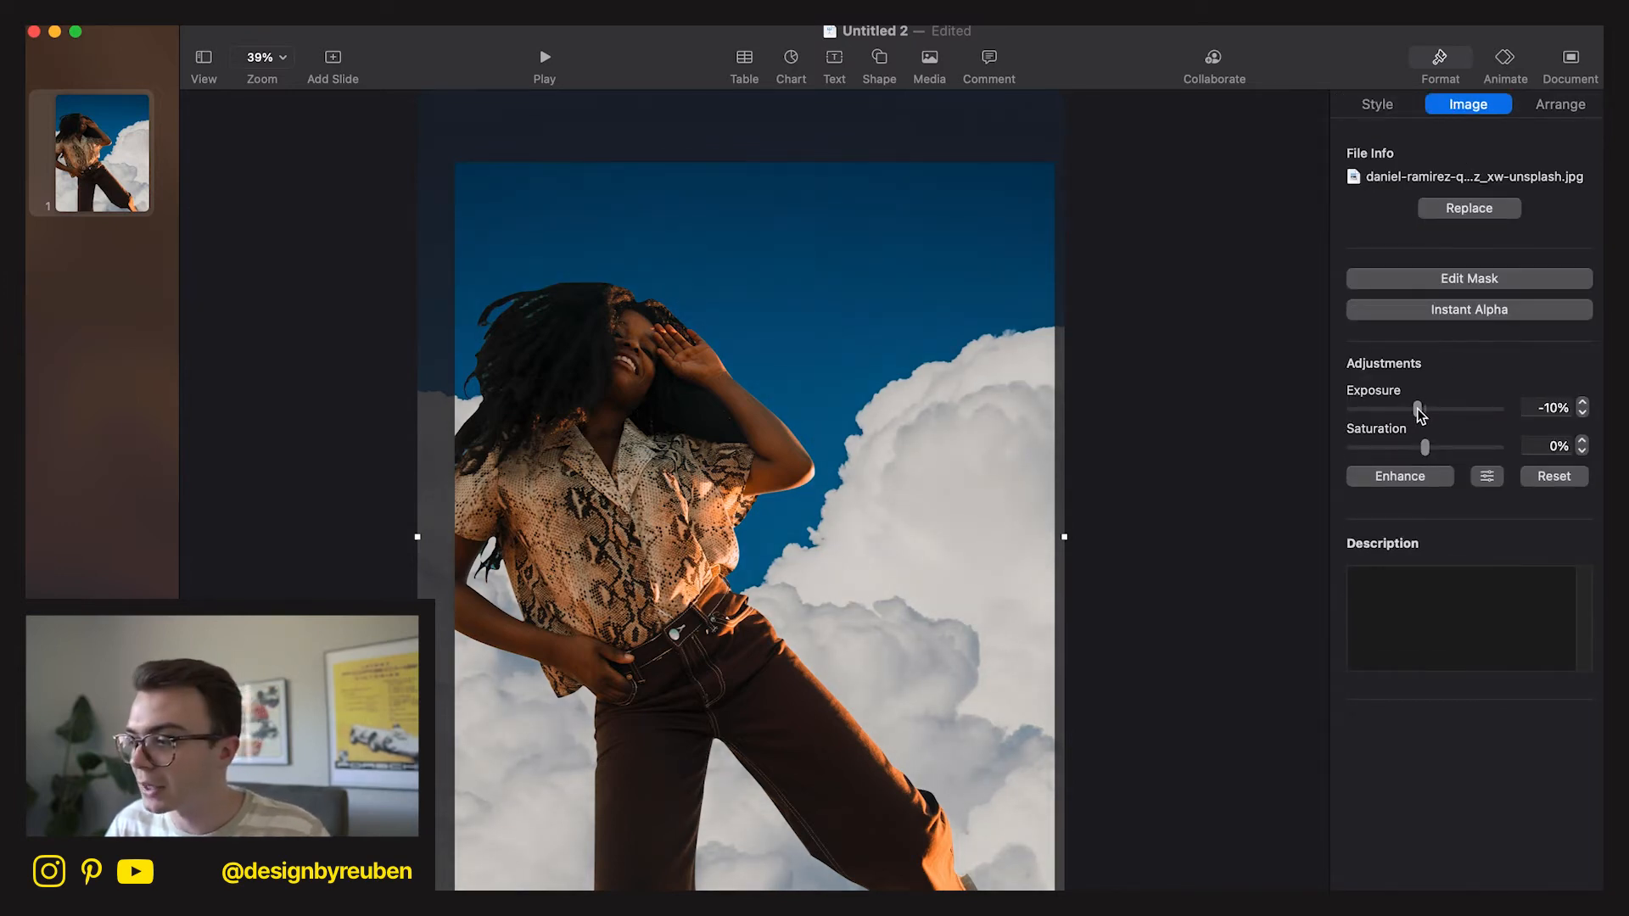
left_click(1494, 480)
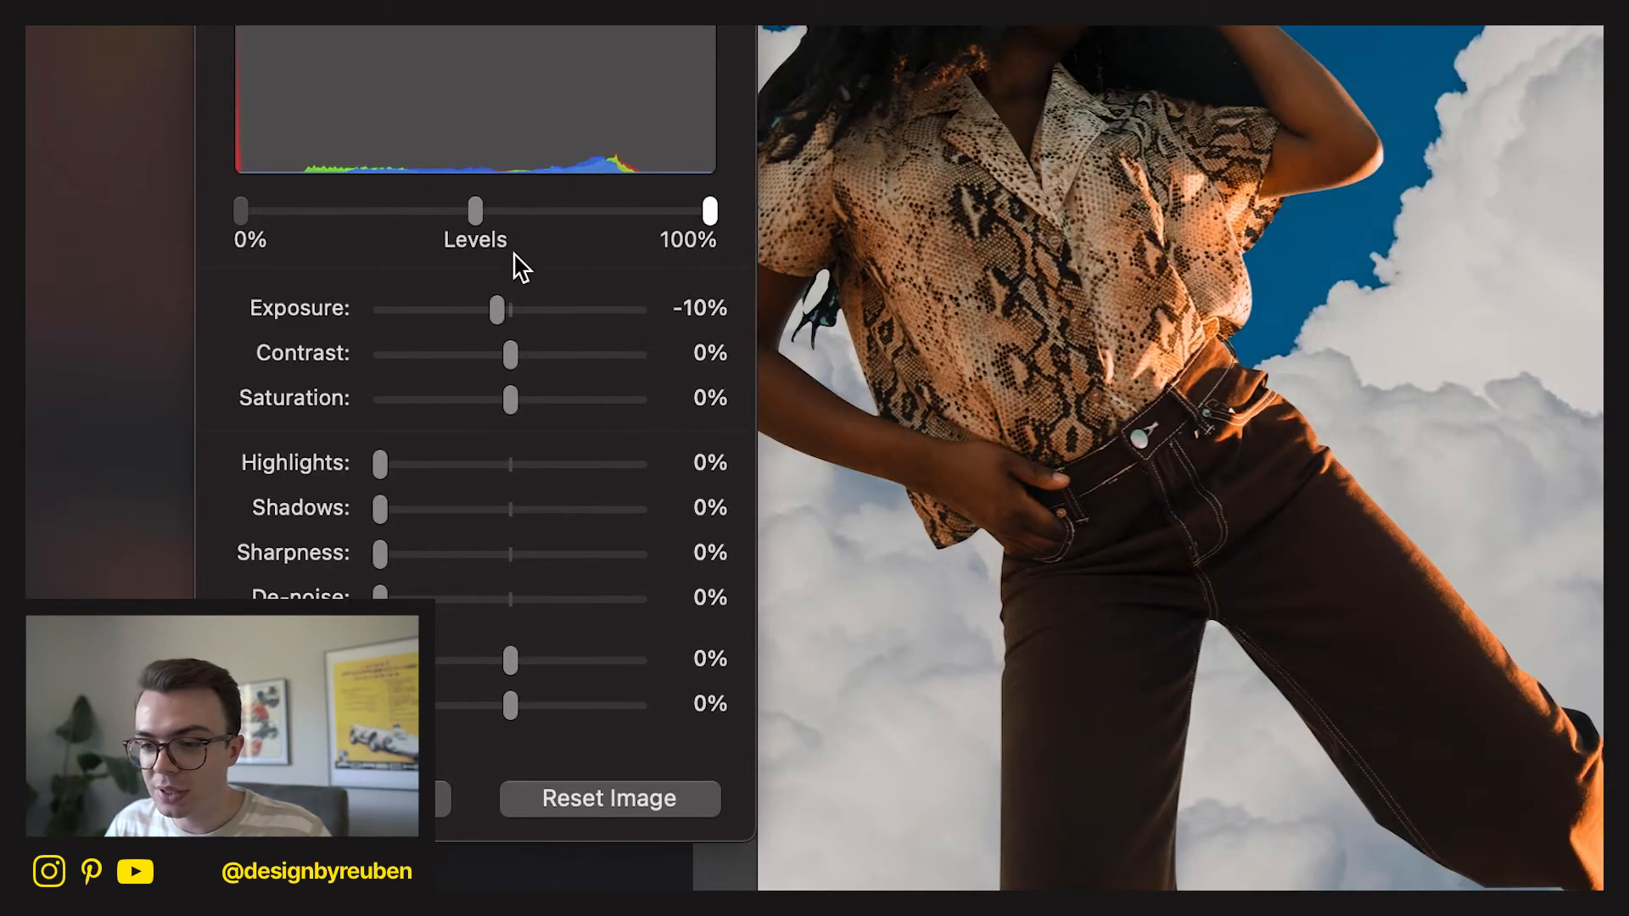
Try raising the cloud photo's highlights to about 12%.
mouse_move(517, 360)
left_mouse_down()
mouse_move(551, 373)
mouse_move(494, 368)
left_mouse_up()
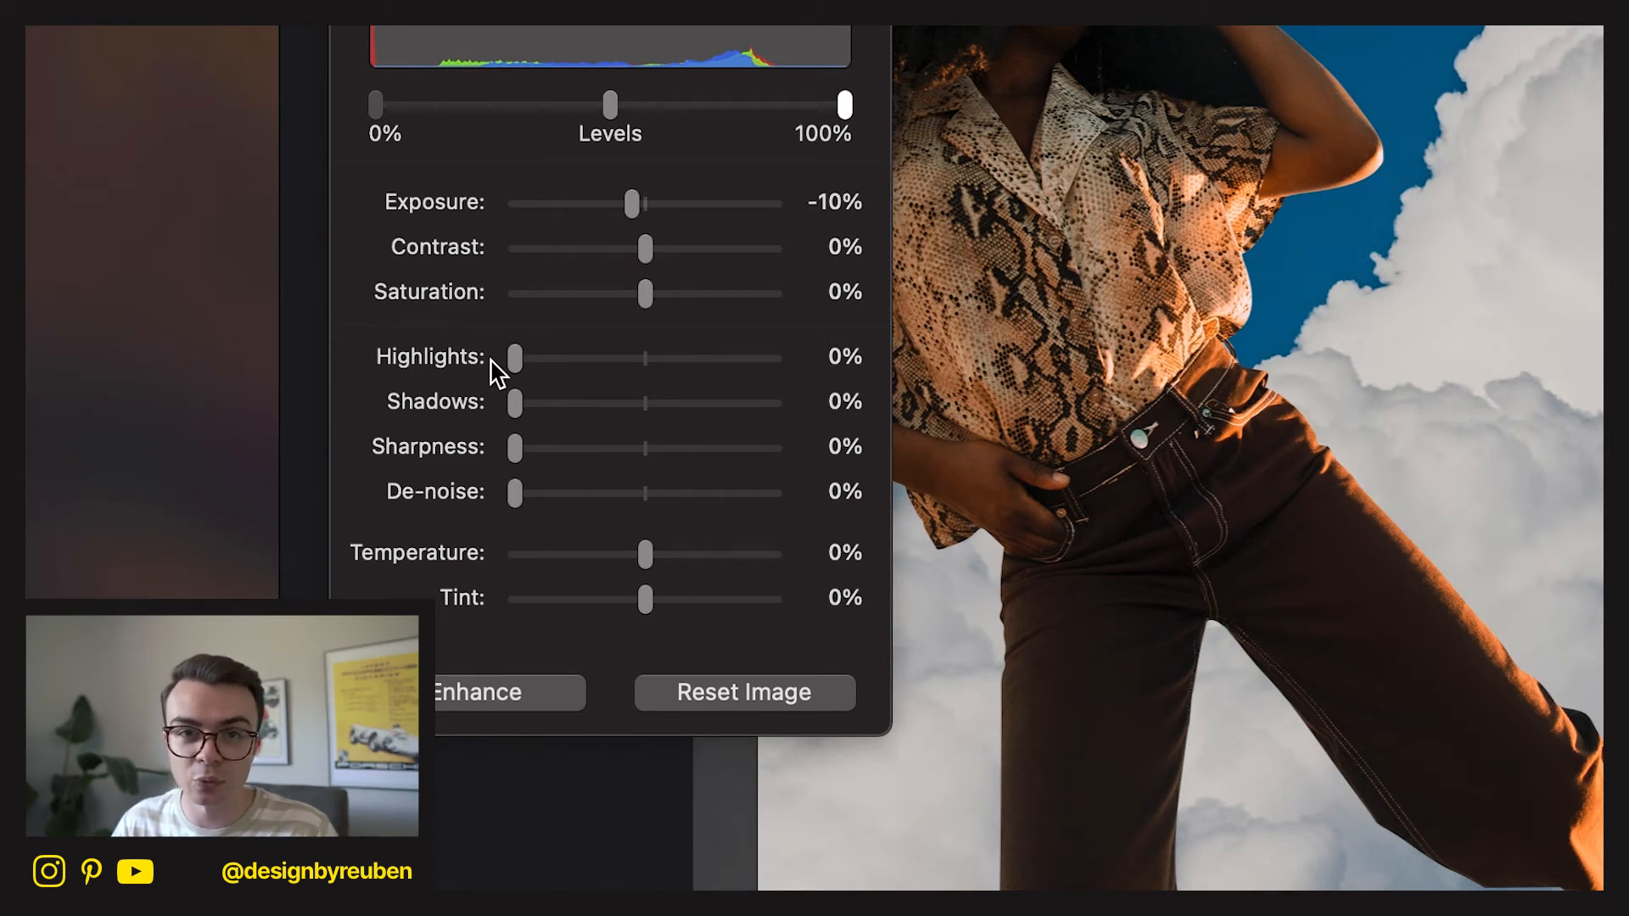
left_click(545, 363)
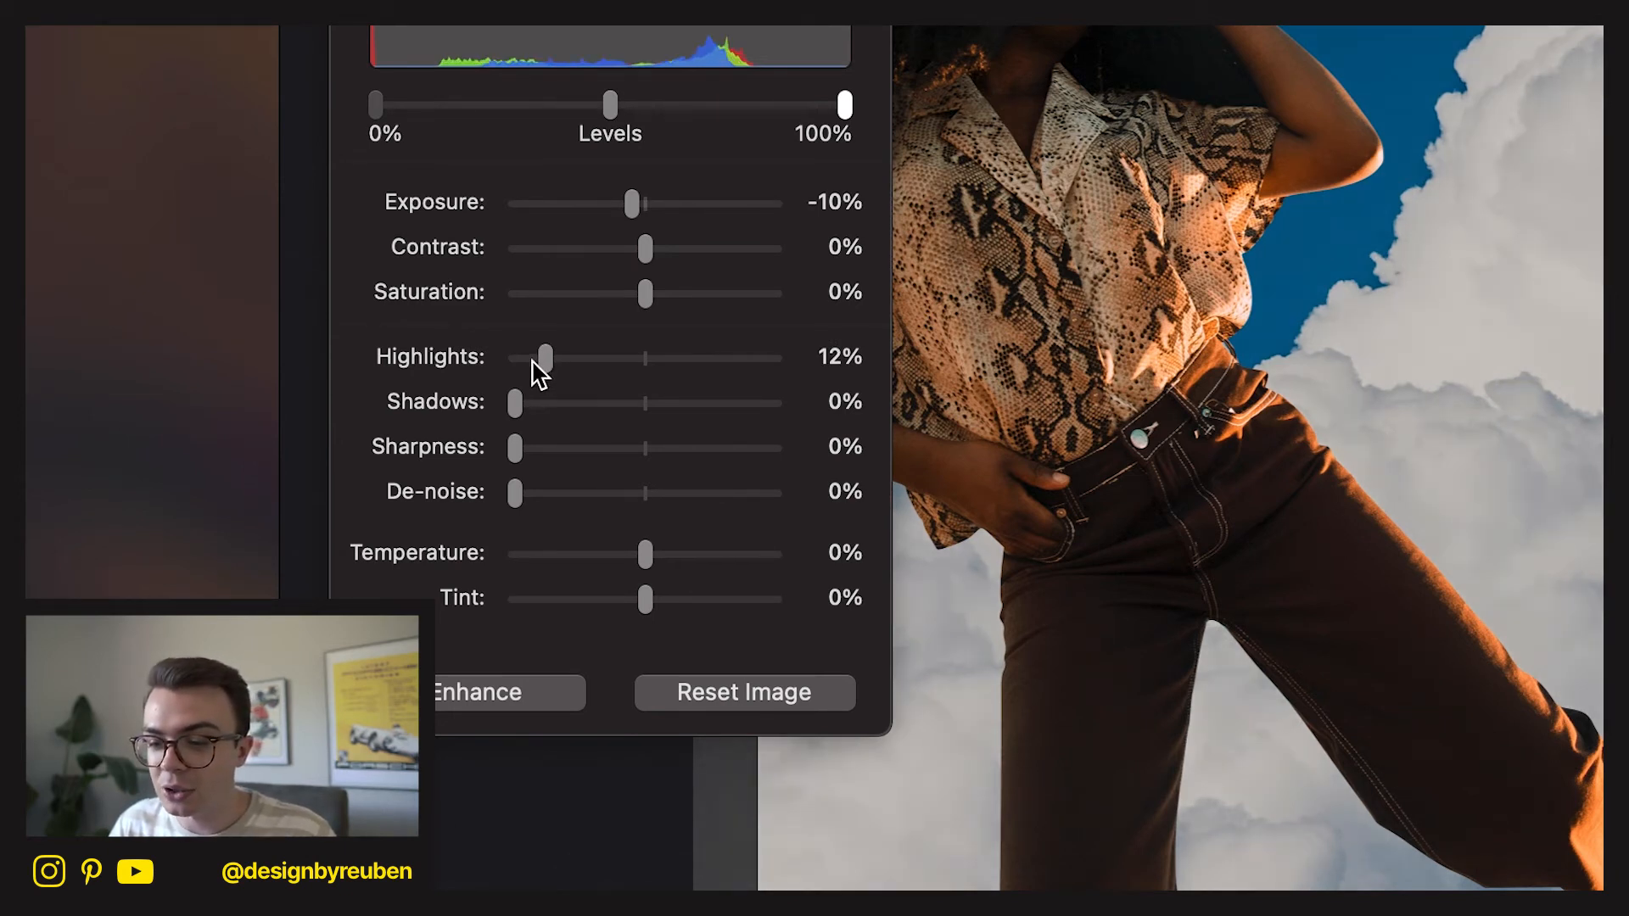
left_click_drag(501, 373, 462, 368)
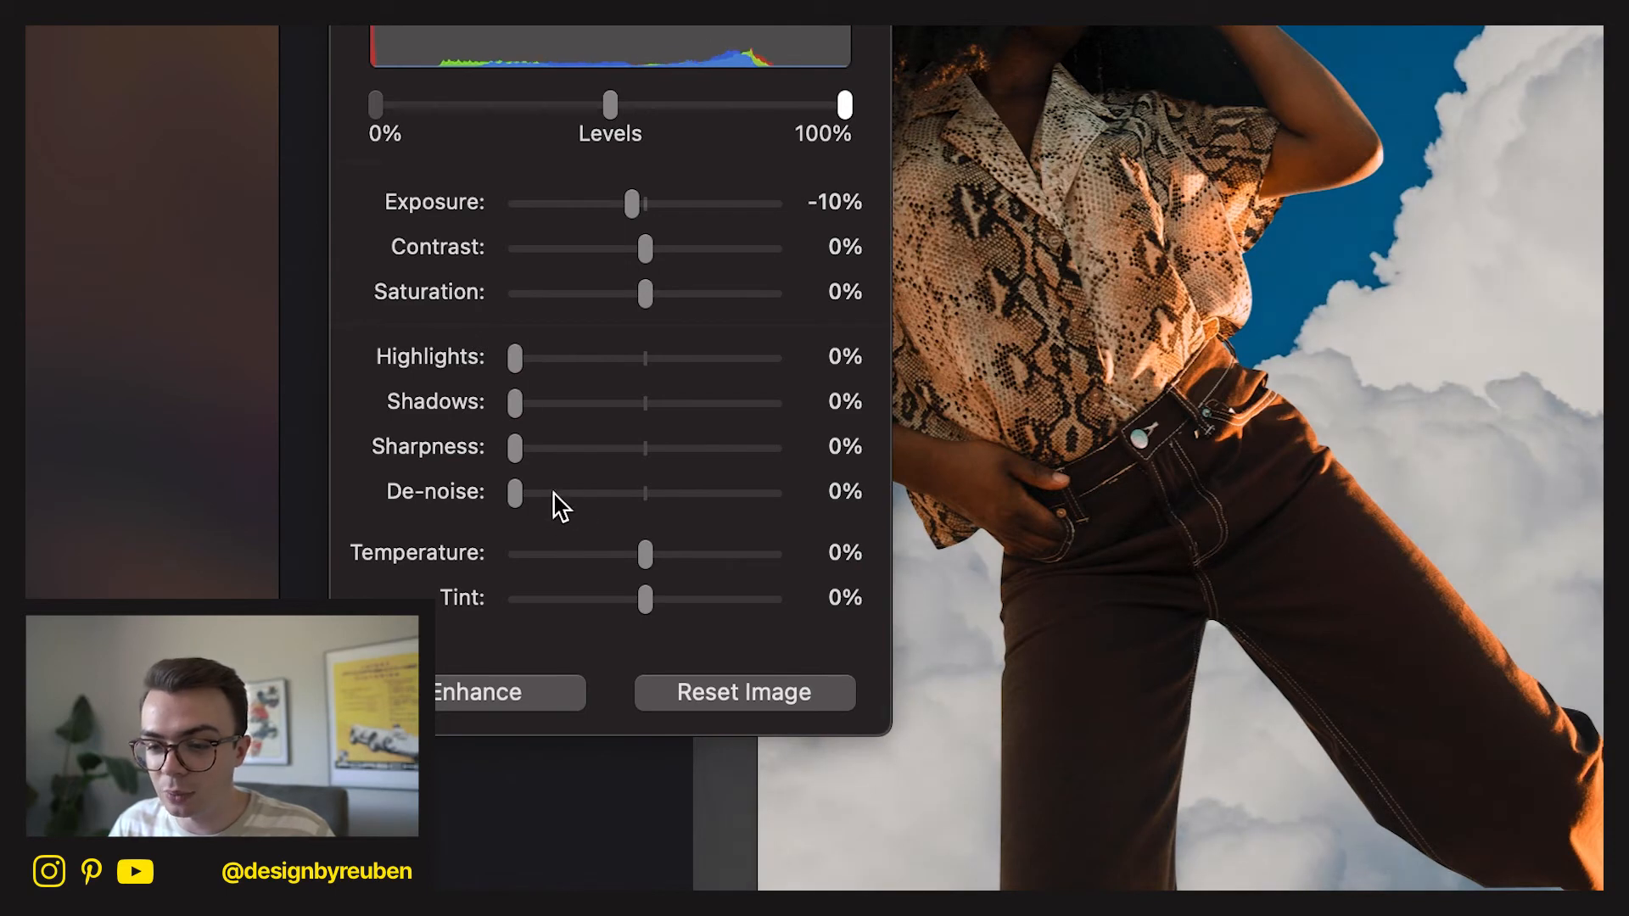
Apply Enhance to the cloud photo and then to the cut-out photo of the woman.
left_click(537, 694)
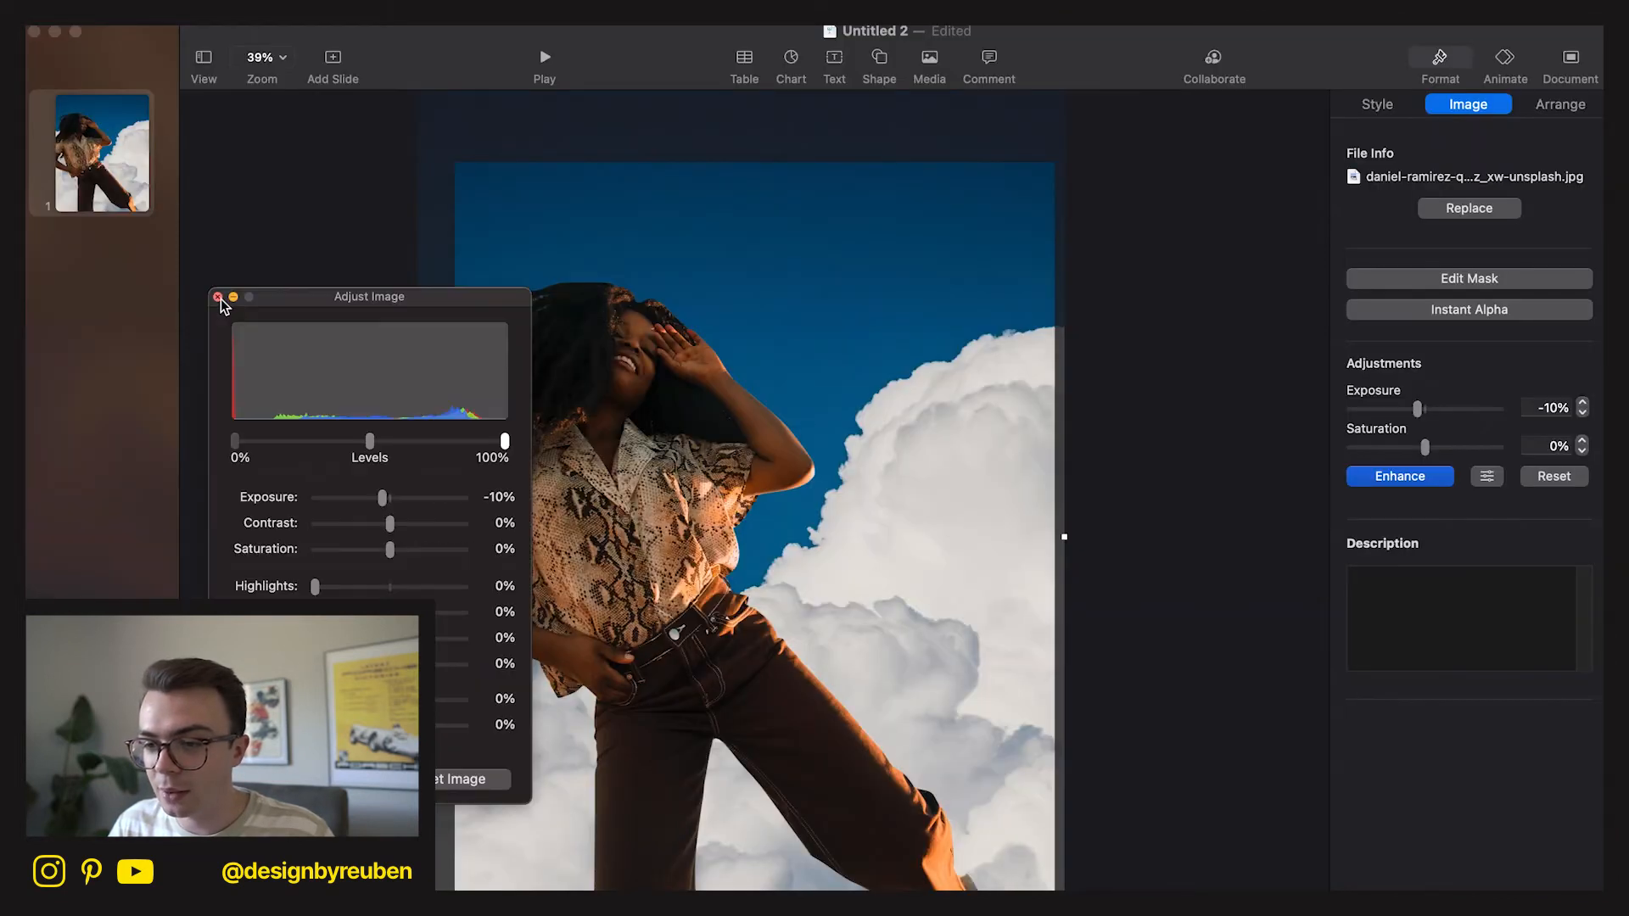
left_click(219, 299)
left_click(560, 468)
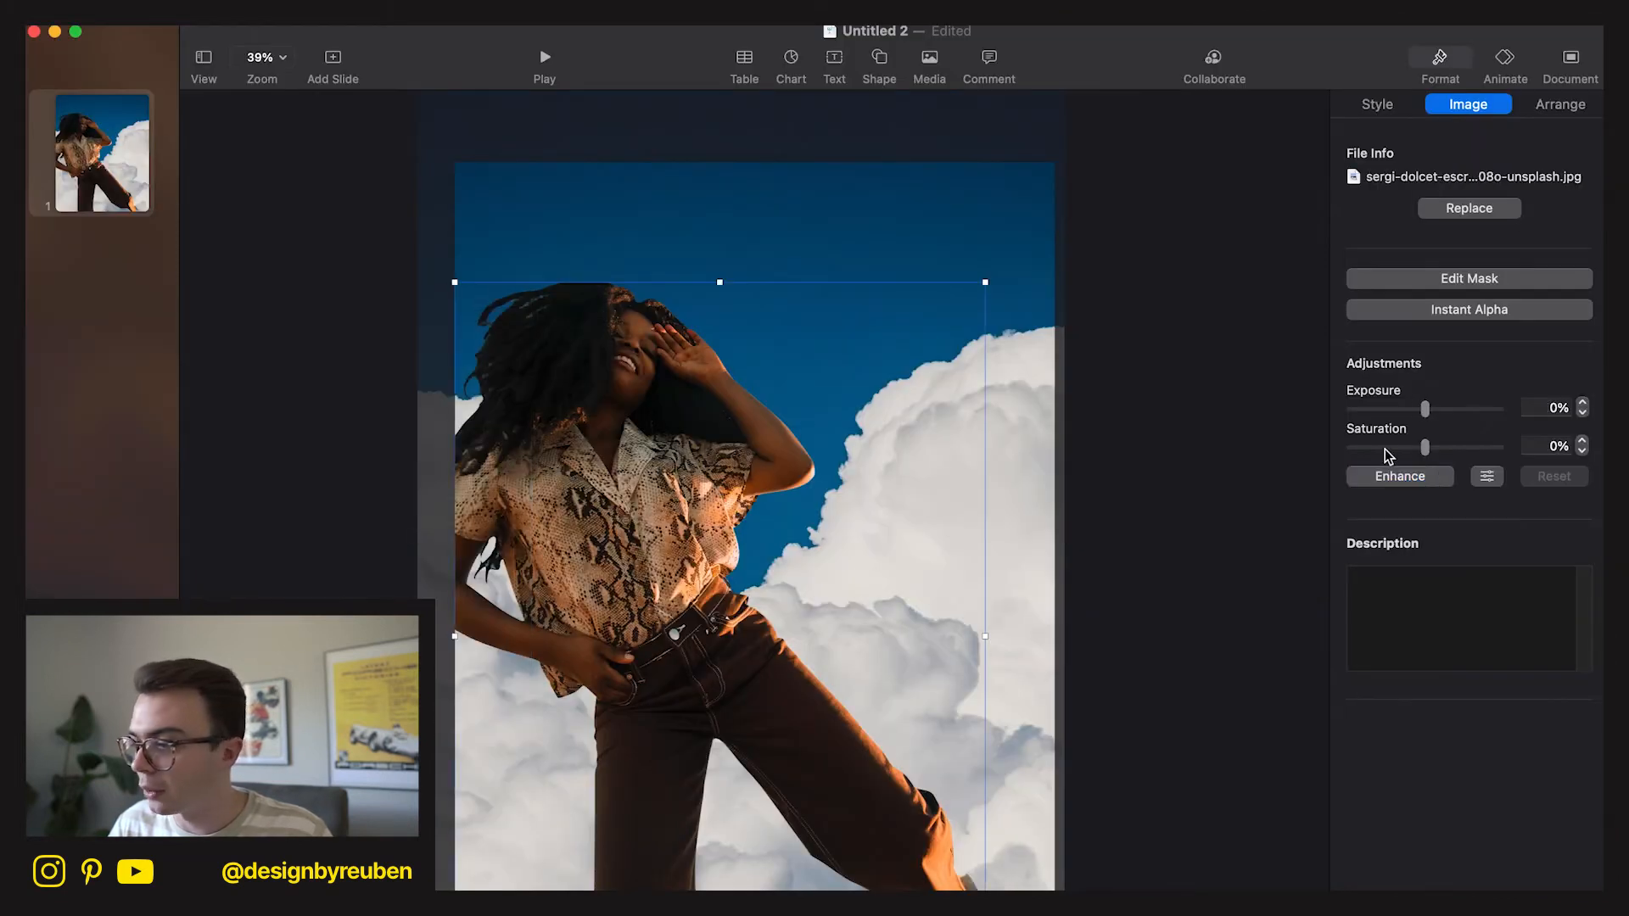
left_click(1393, 480)
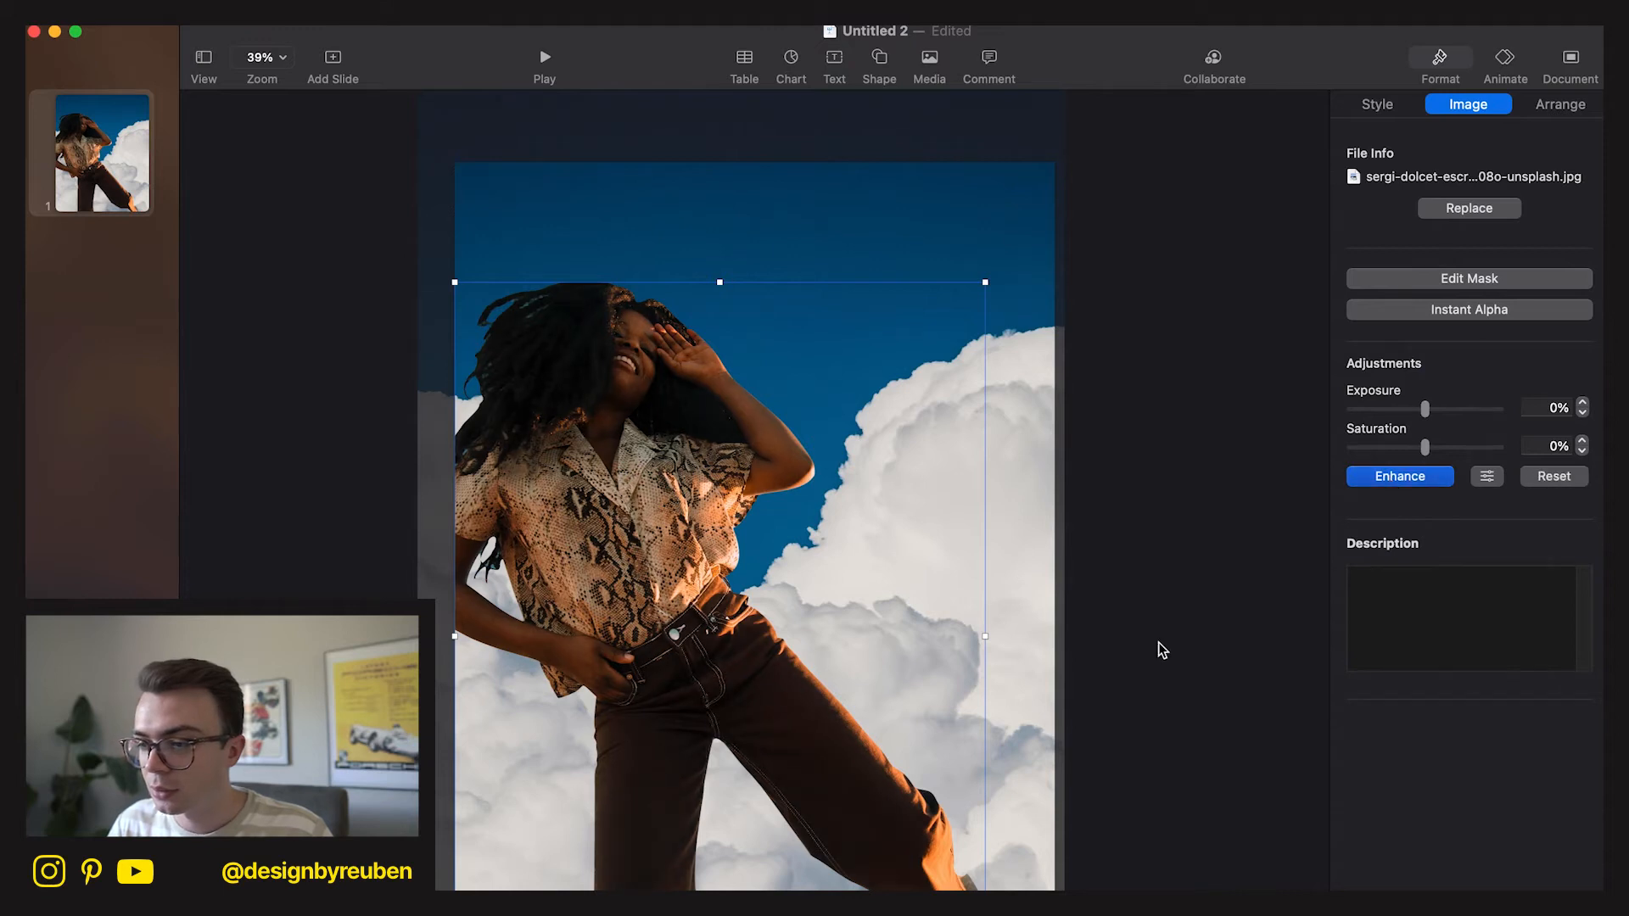
left_click(1136, 655)
Move the woman cut-out lower on the slide and shift the cloud photo slightly down.
scroll(1136, 655, "down", 5)
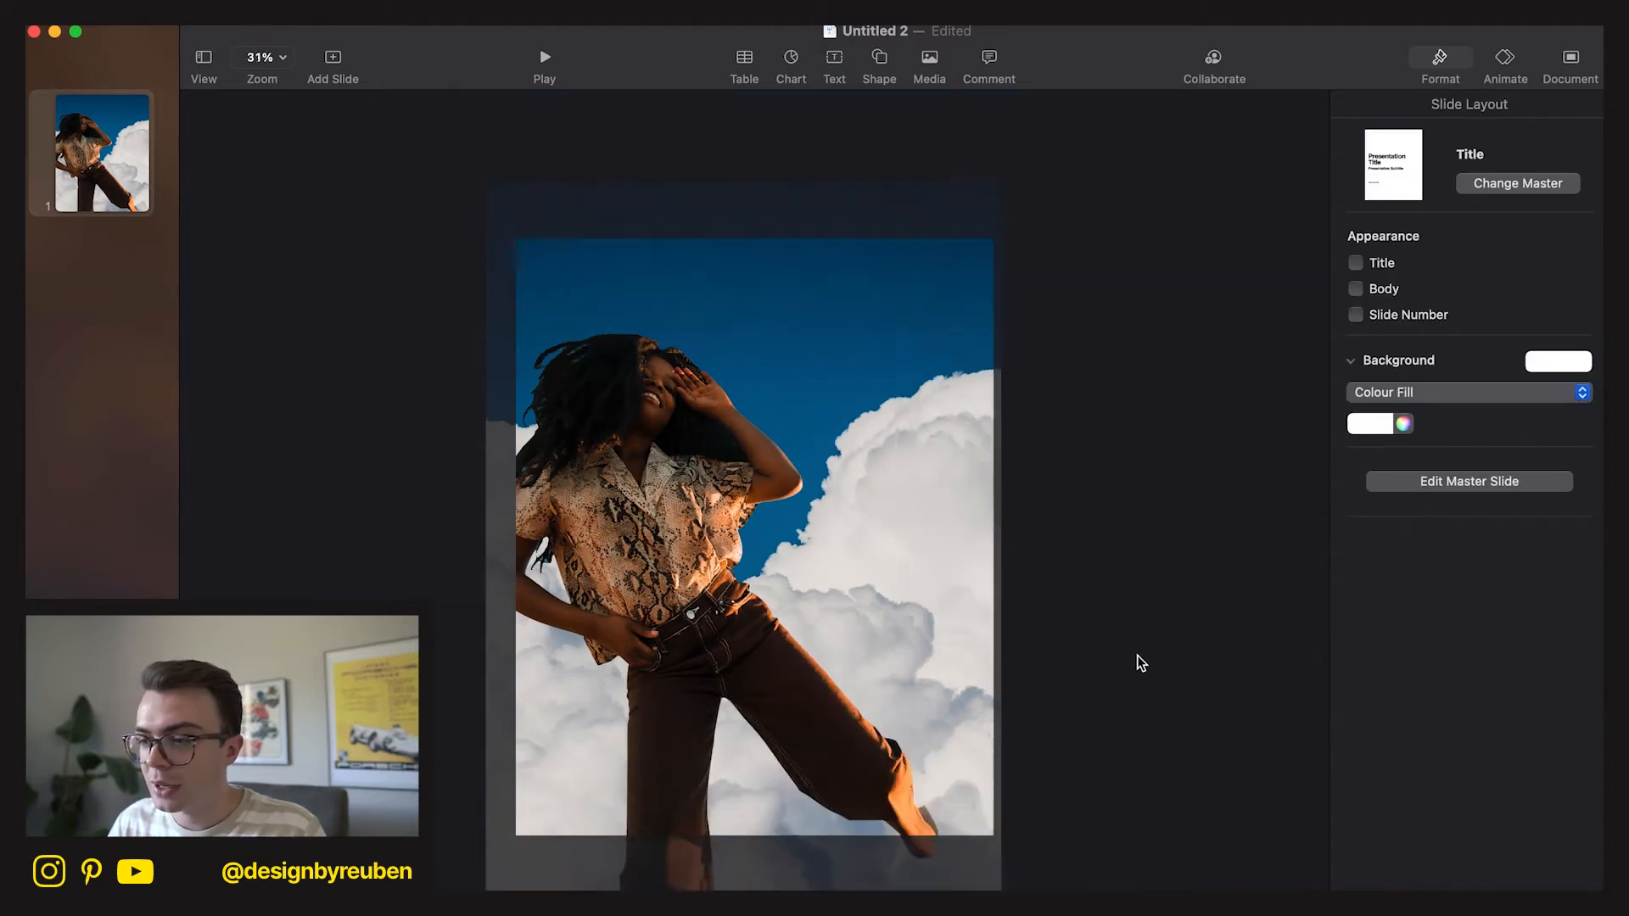
scroll(1137, 655, "up", 5)
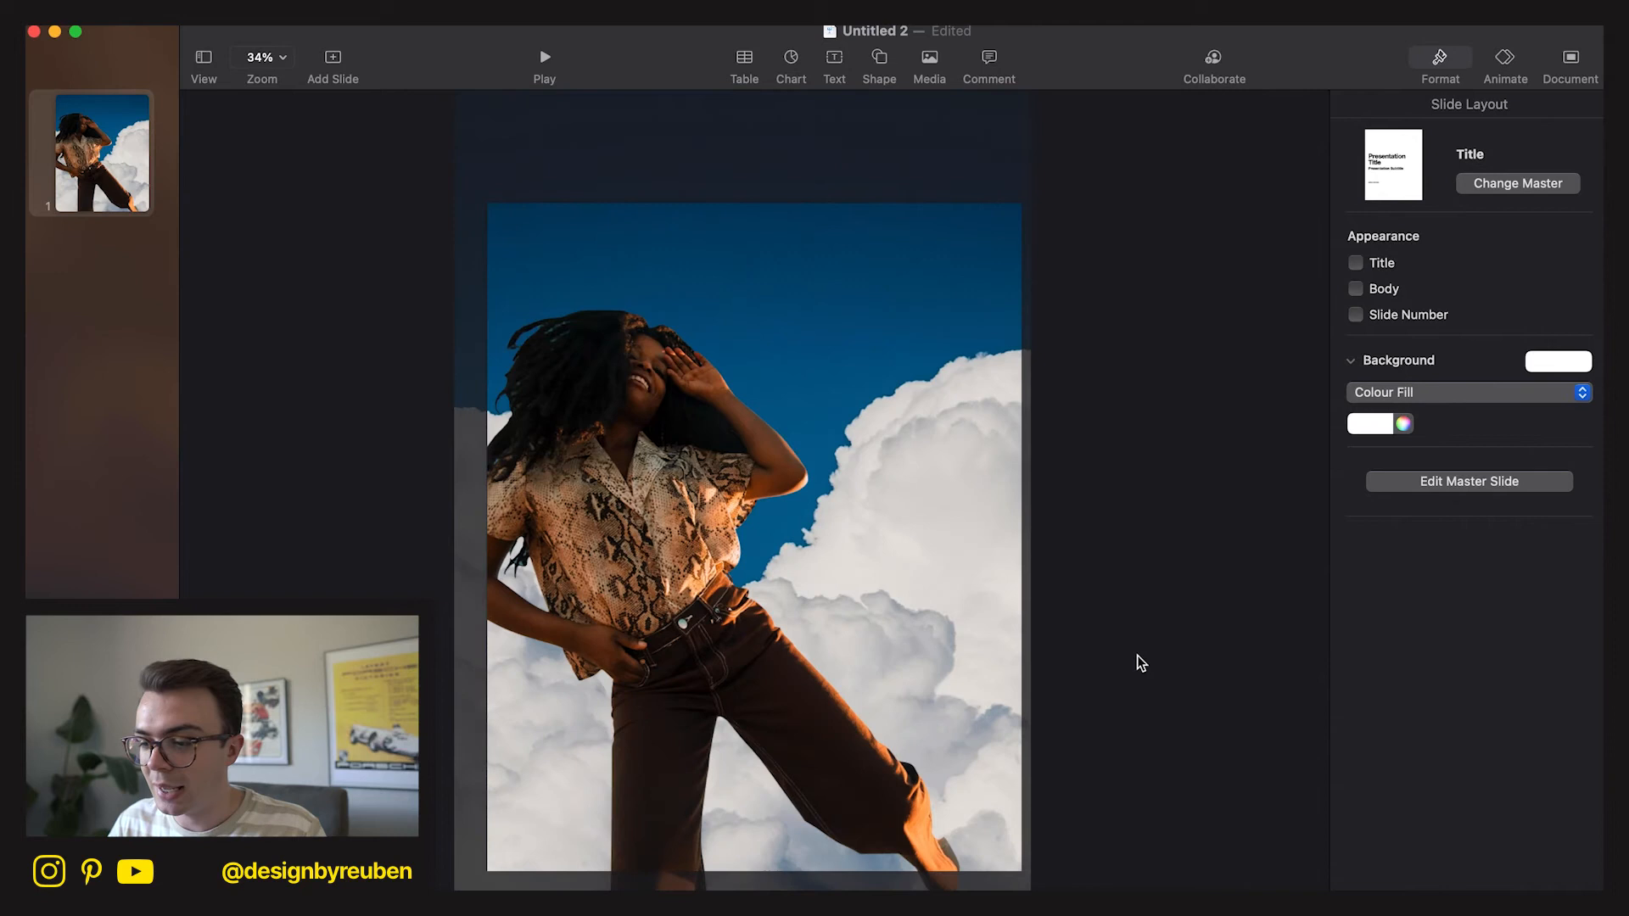
left_click(751, 619)
left_click_drag(713, 611, 703, 636)
left_click(1133, 594)
left_click_drag(939, 594, 938, 609)
left_click(1080, 619)
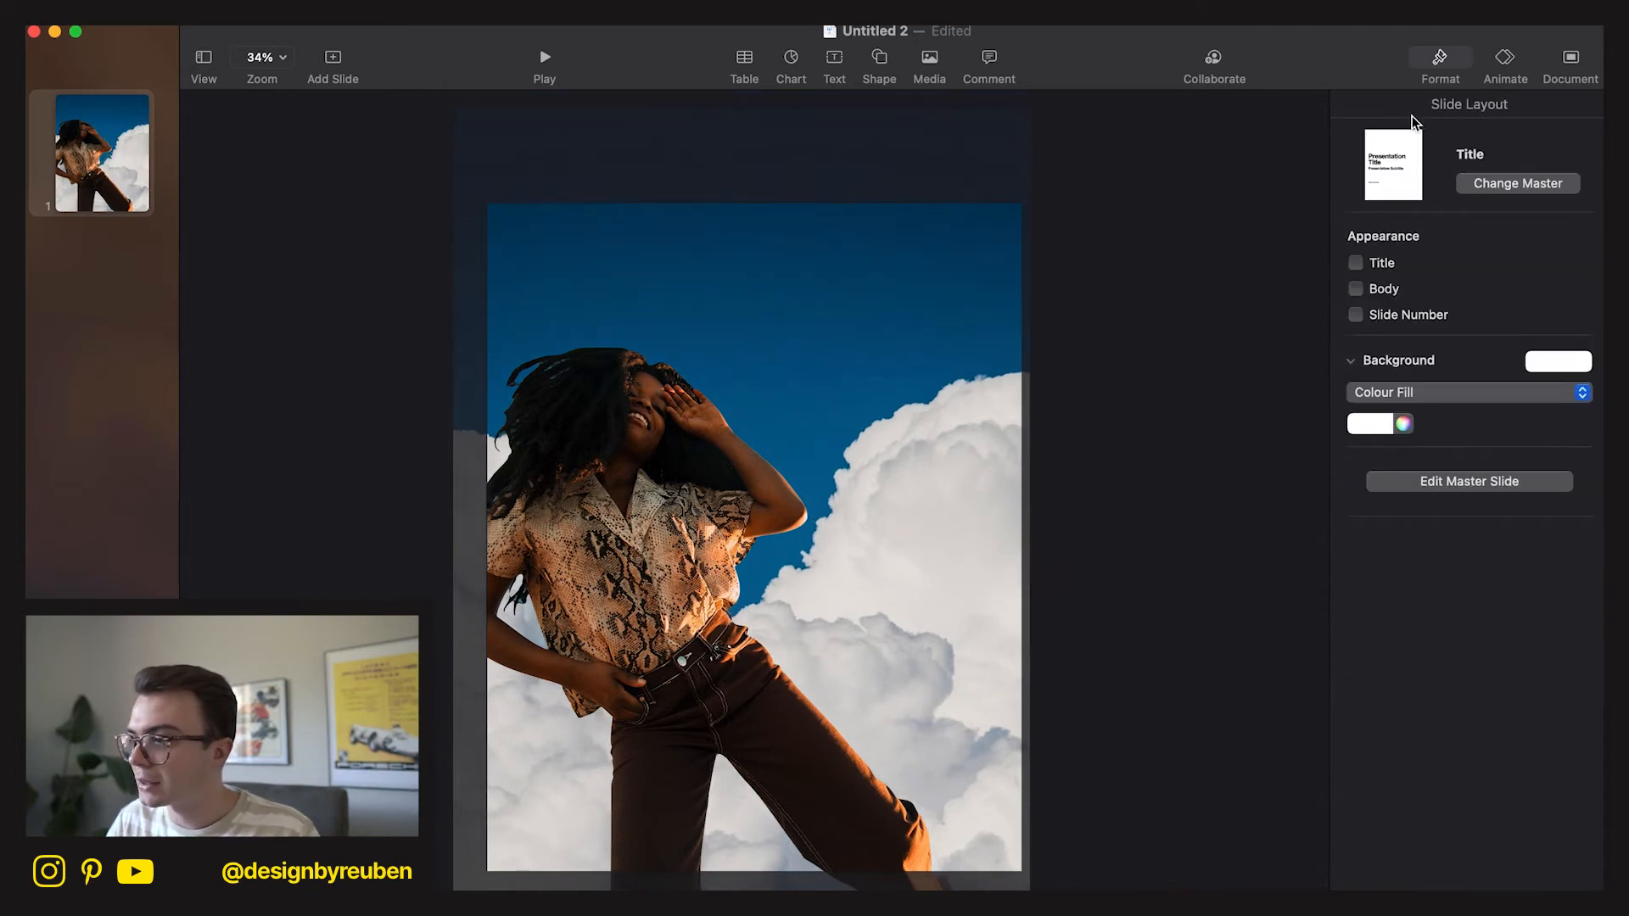
left_click(1450, 61)
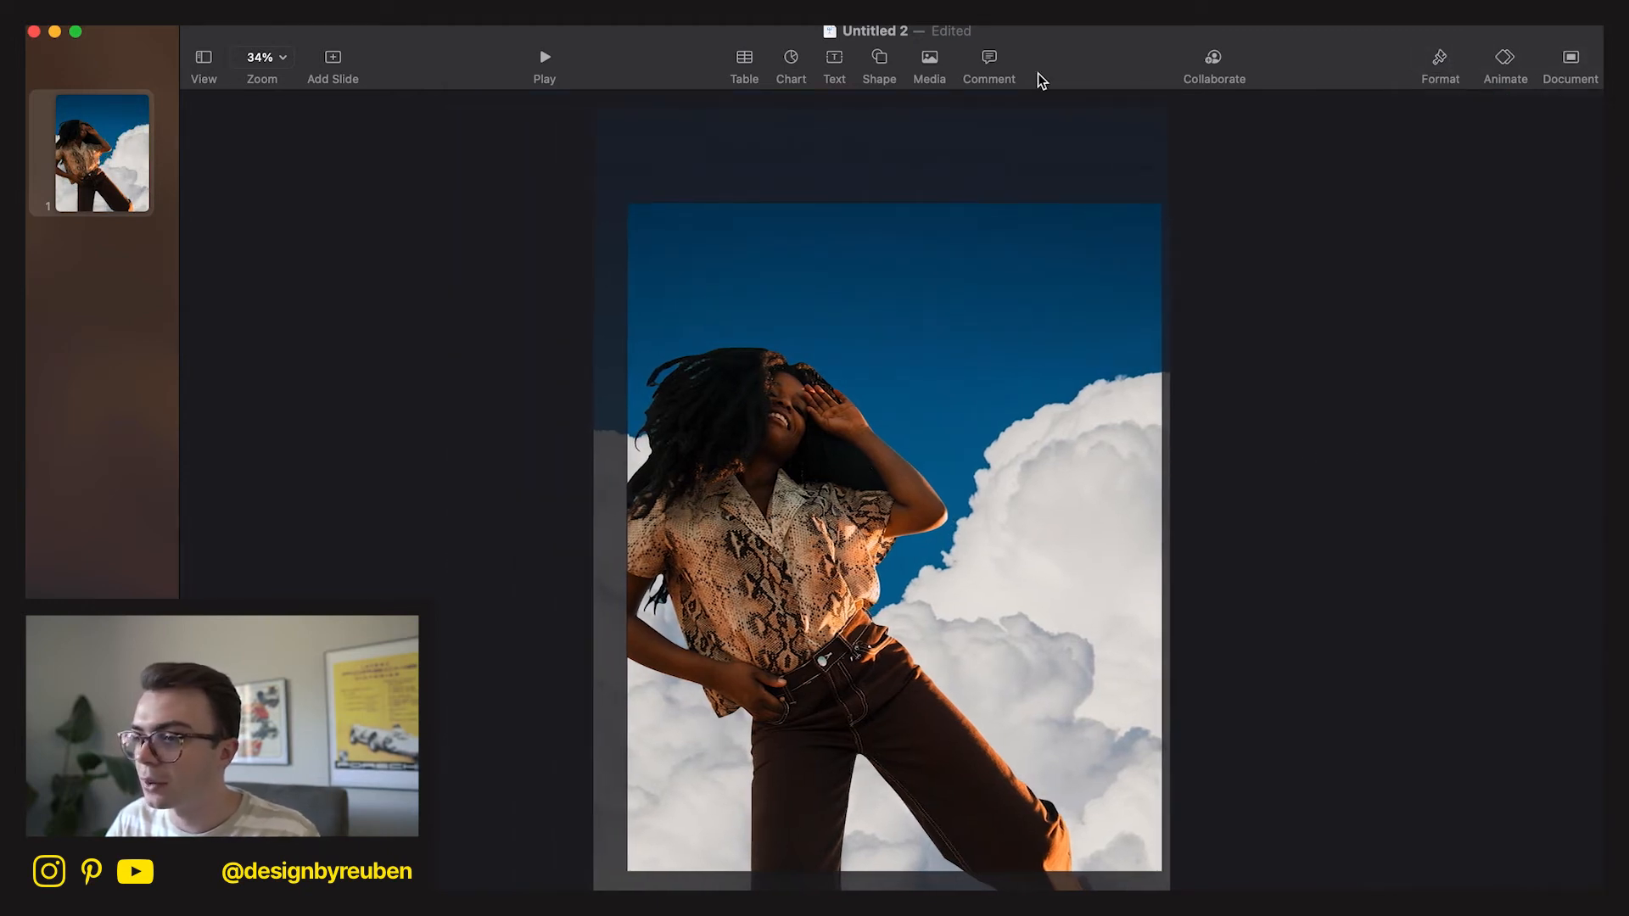
left_click(1419, 70)
left_click(835, 61)
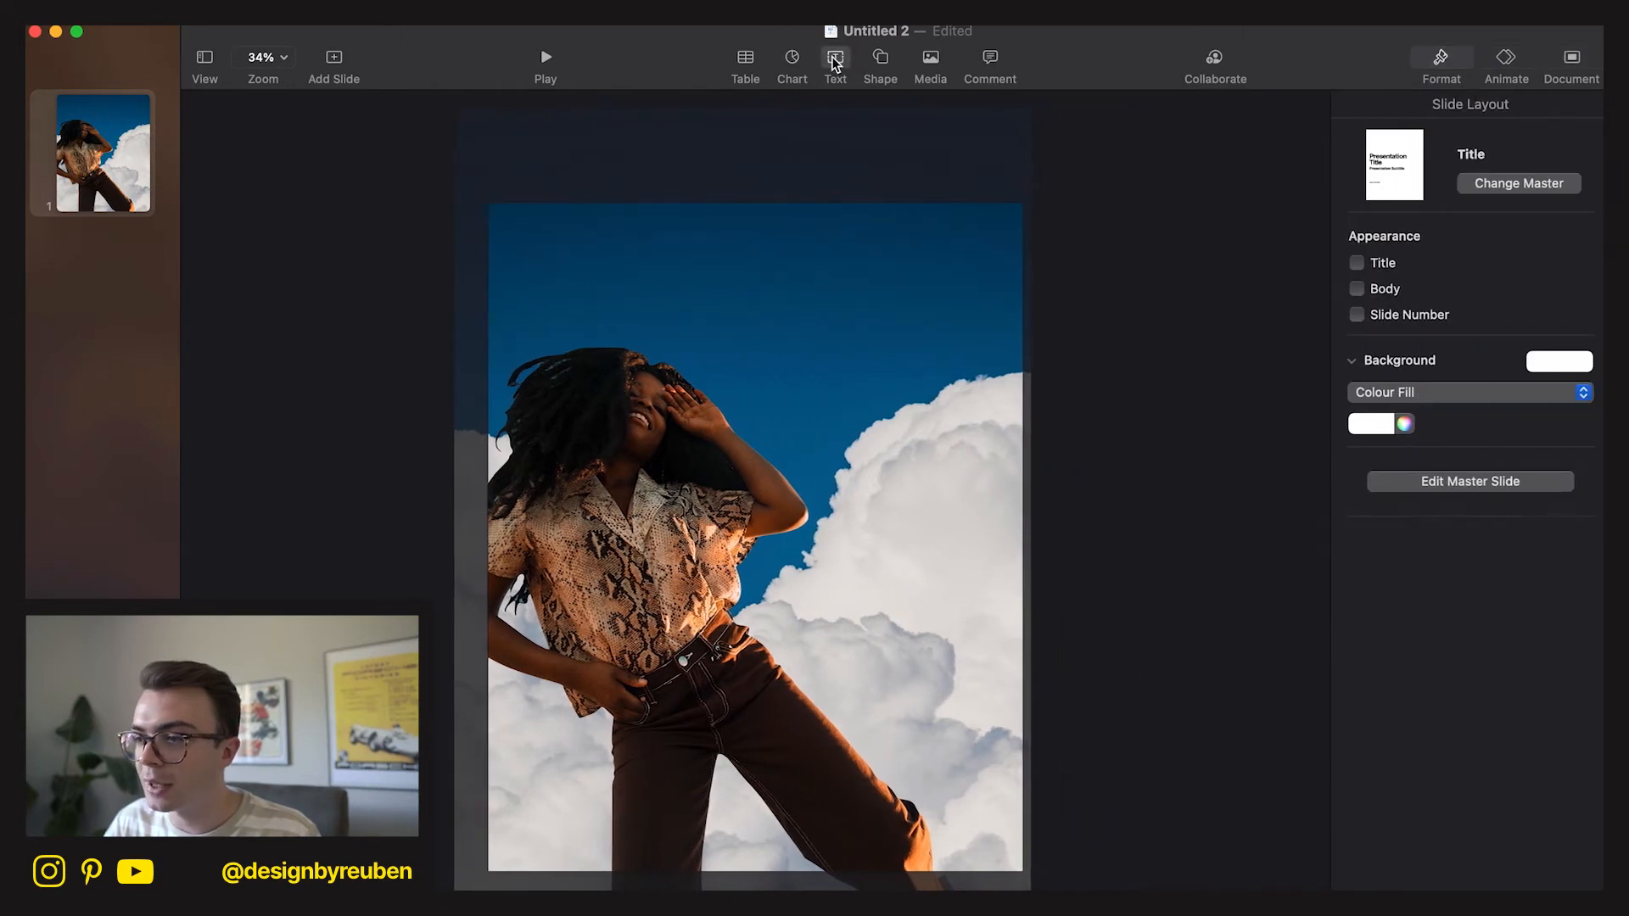
left_click_drag(605, 333, 699, 372)
key("super+z")
left_click(838, 62)
left_click(784, 371)
left_click(862, 116)
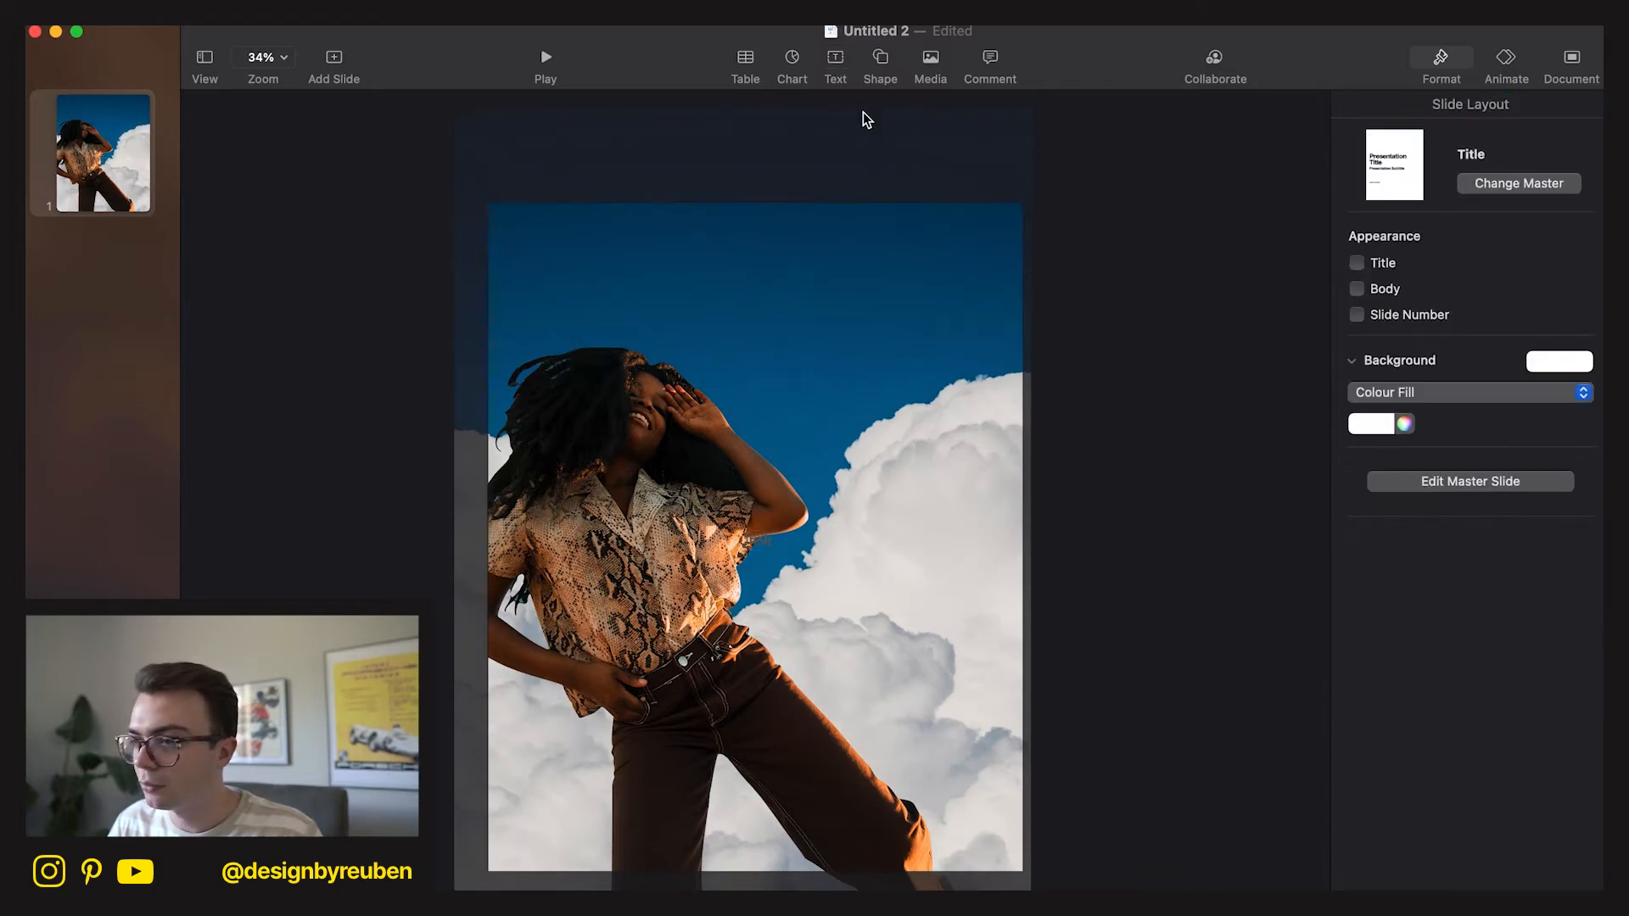
Insert a single text box, removing surplus copies, and place it over the clouds beside the woman's waist.
left_click(835, 61)
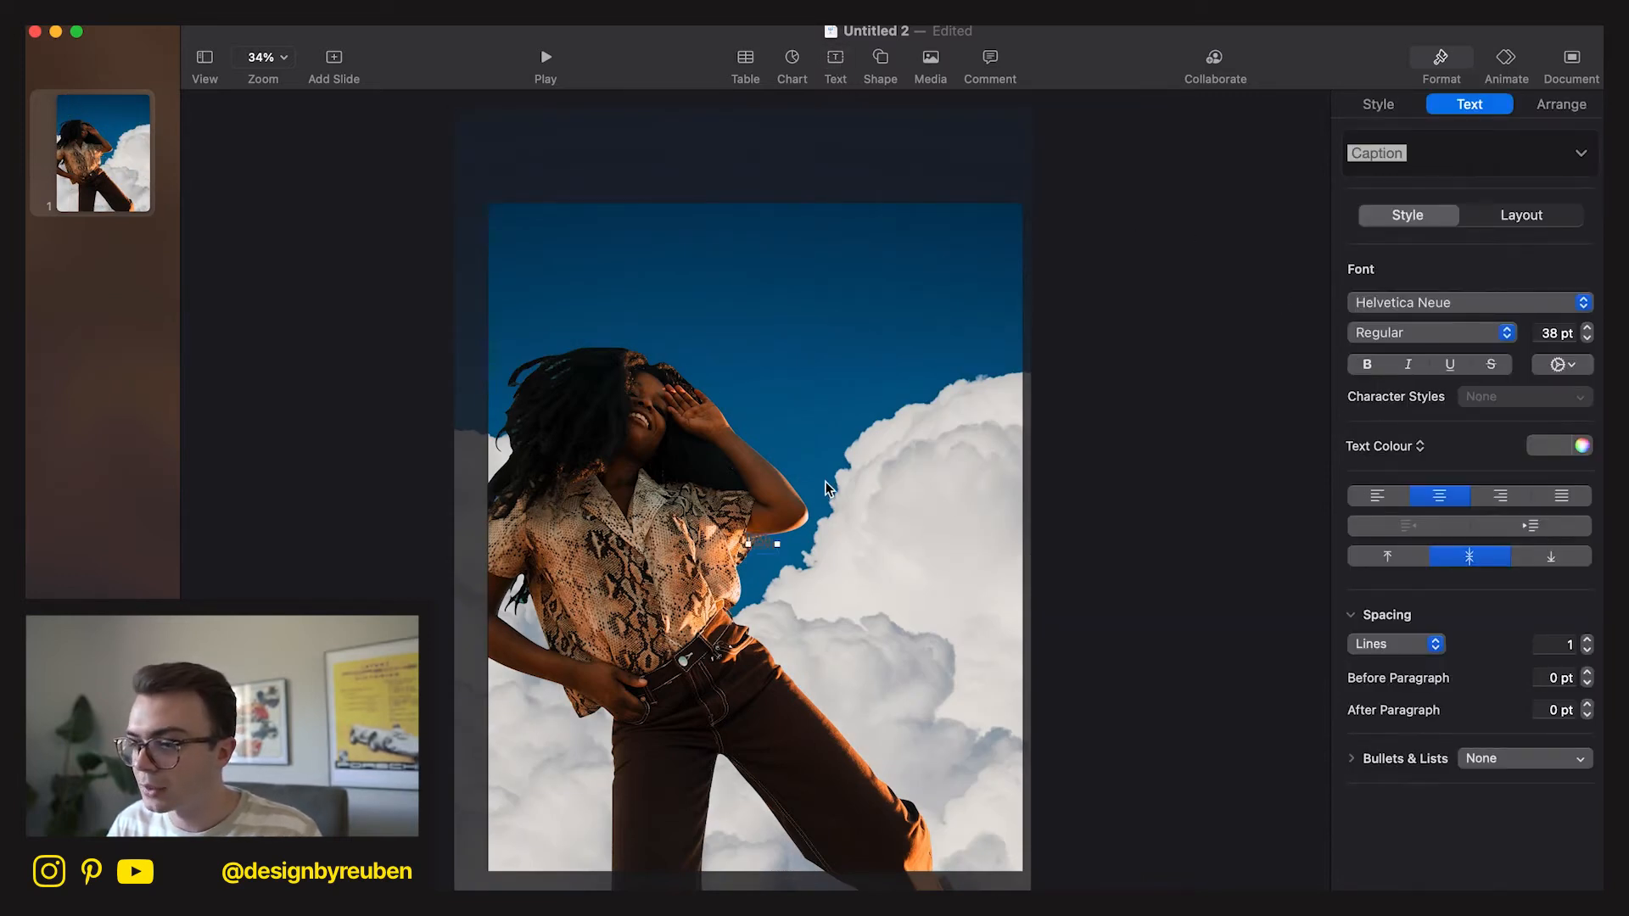
left_click(842, 60)
left_click_drag(778, 546, 821, 552)
left_click(828, 622)
left_click(761, 547)
key("Delete")
left_click(761, 547)
key("Delete")
left_click_drag(761, 546, 787, 612)
left_click(1464, 104)
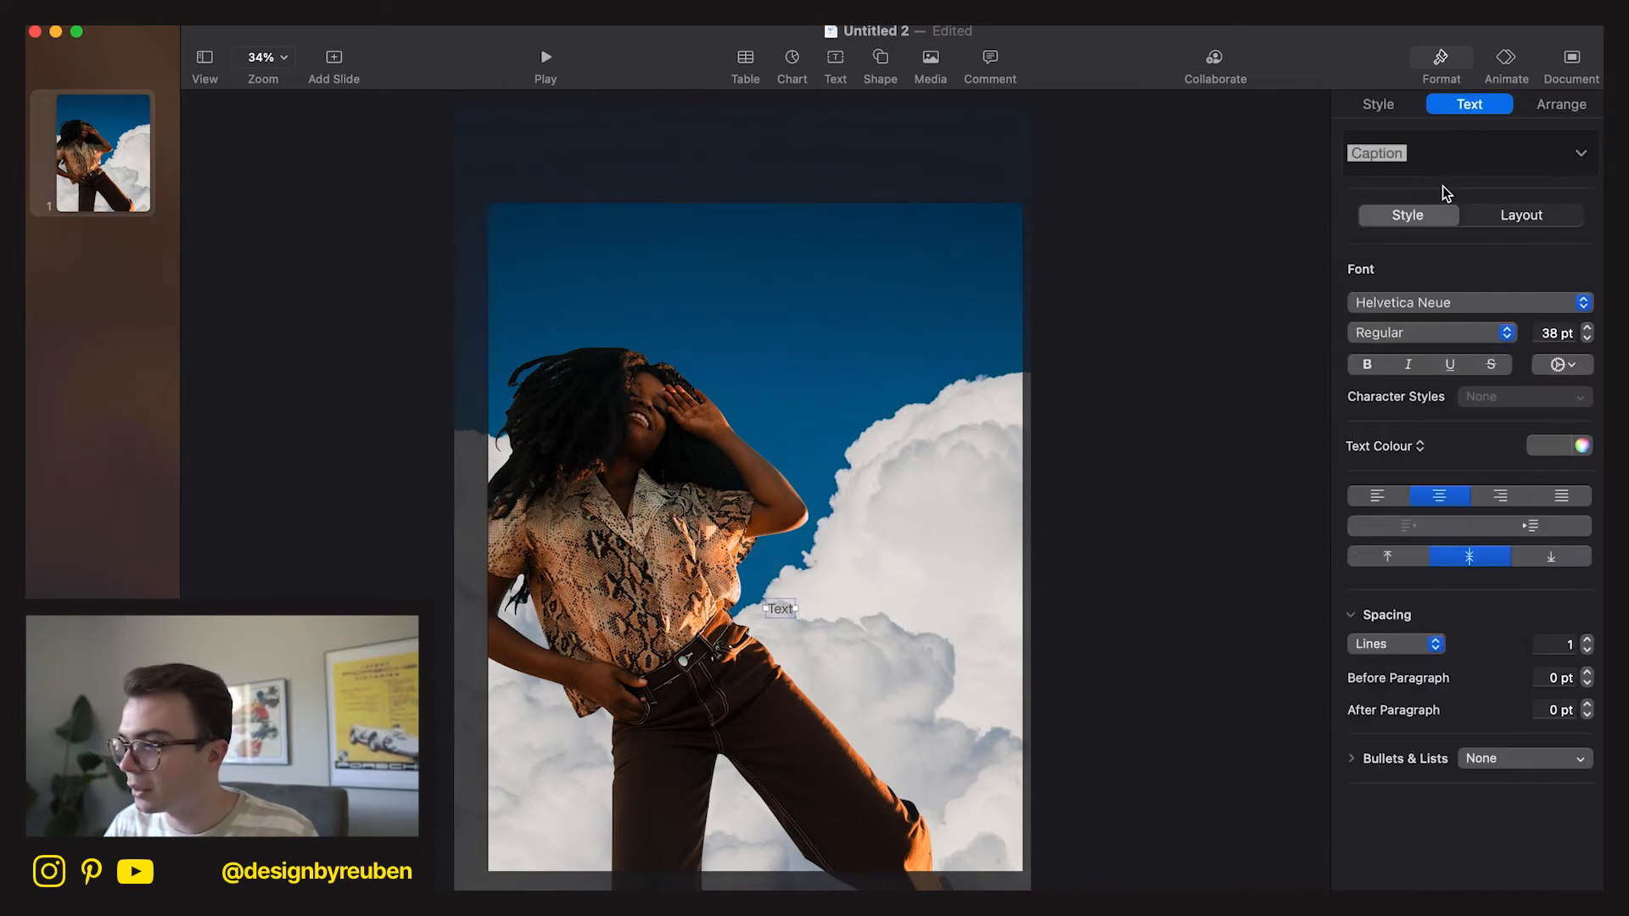
Set the text box's font size to 200 pt and its text colour to white.
double_click(1549, 333)
type("2000")
key("BackSpace")
key("Return")
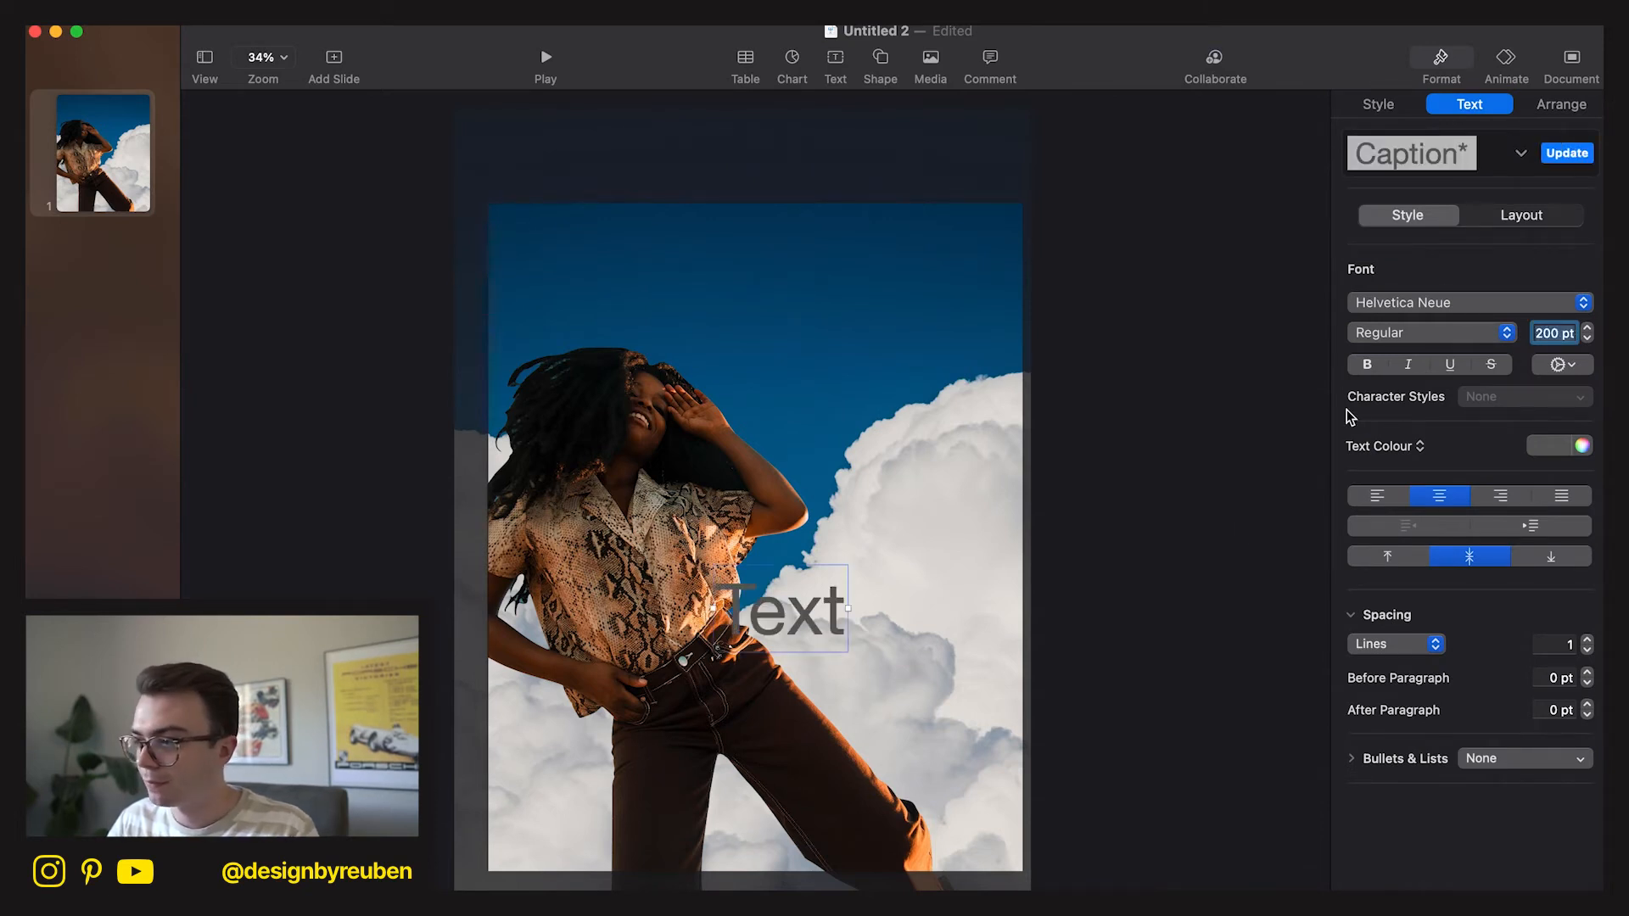
left_click(1561, 446)
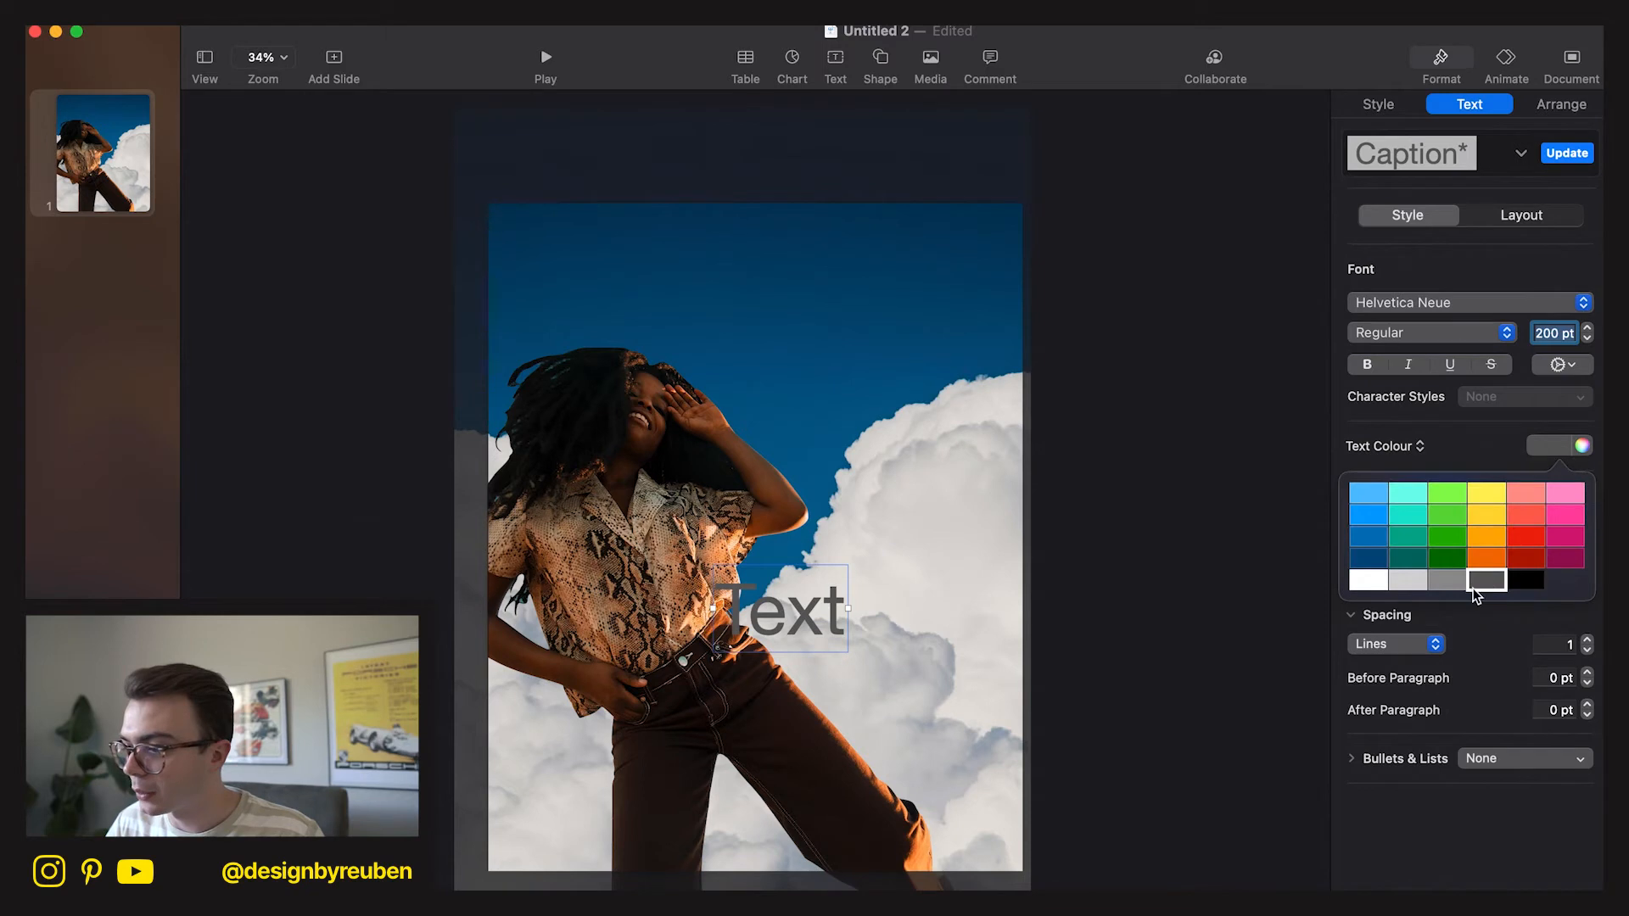
left_click(1369, 580)
Move the text box up into the blue sky beside the woman's head.
left_click_drag(812, 627, 835, 361)
left_click(831, 363)
double_click(810, 348)
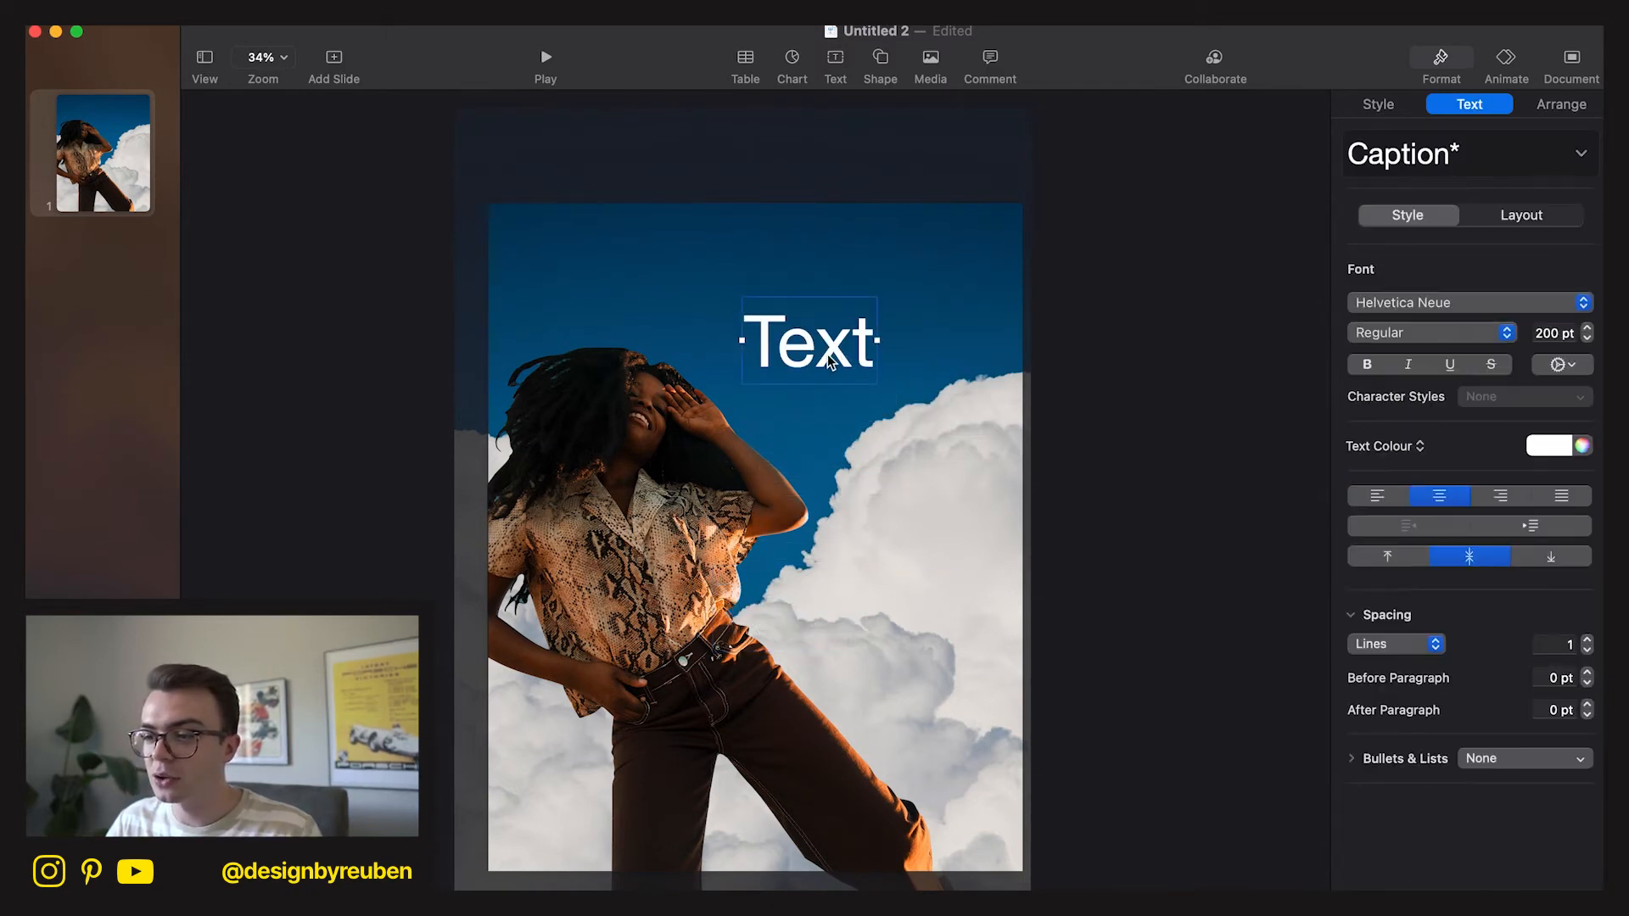
left_click(820, 379)
left_click_drag(819, 357, 797, 381)
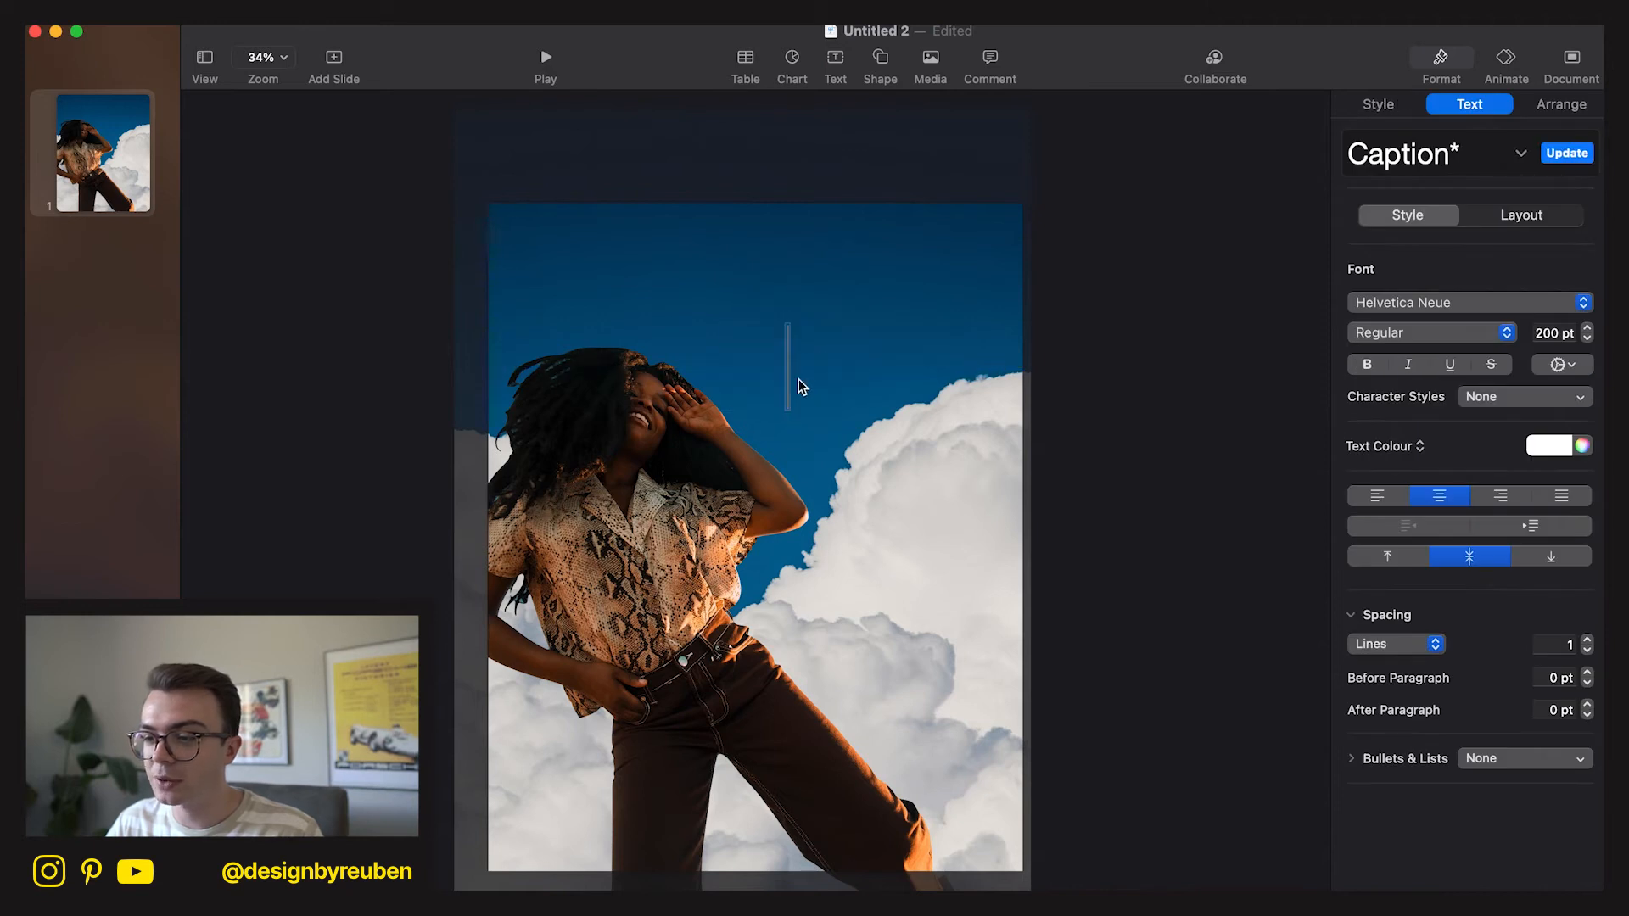
Replace the placeholder text with YOUR FUTURE IS BRIGHT, one word per line.
left_click(798, 380)
left_click(797, 380)
double_click(799, 382)
key("BackSpace")
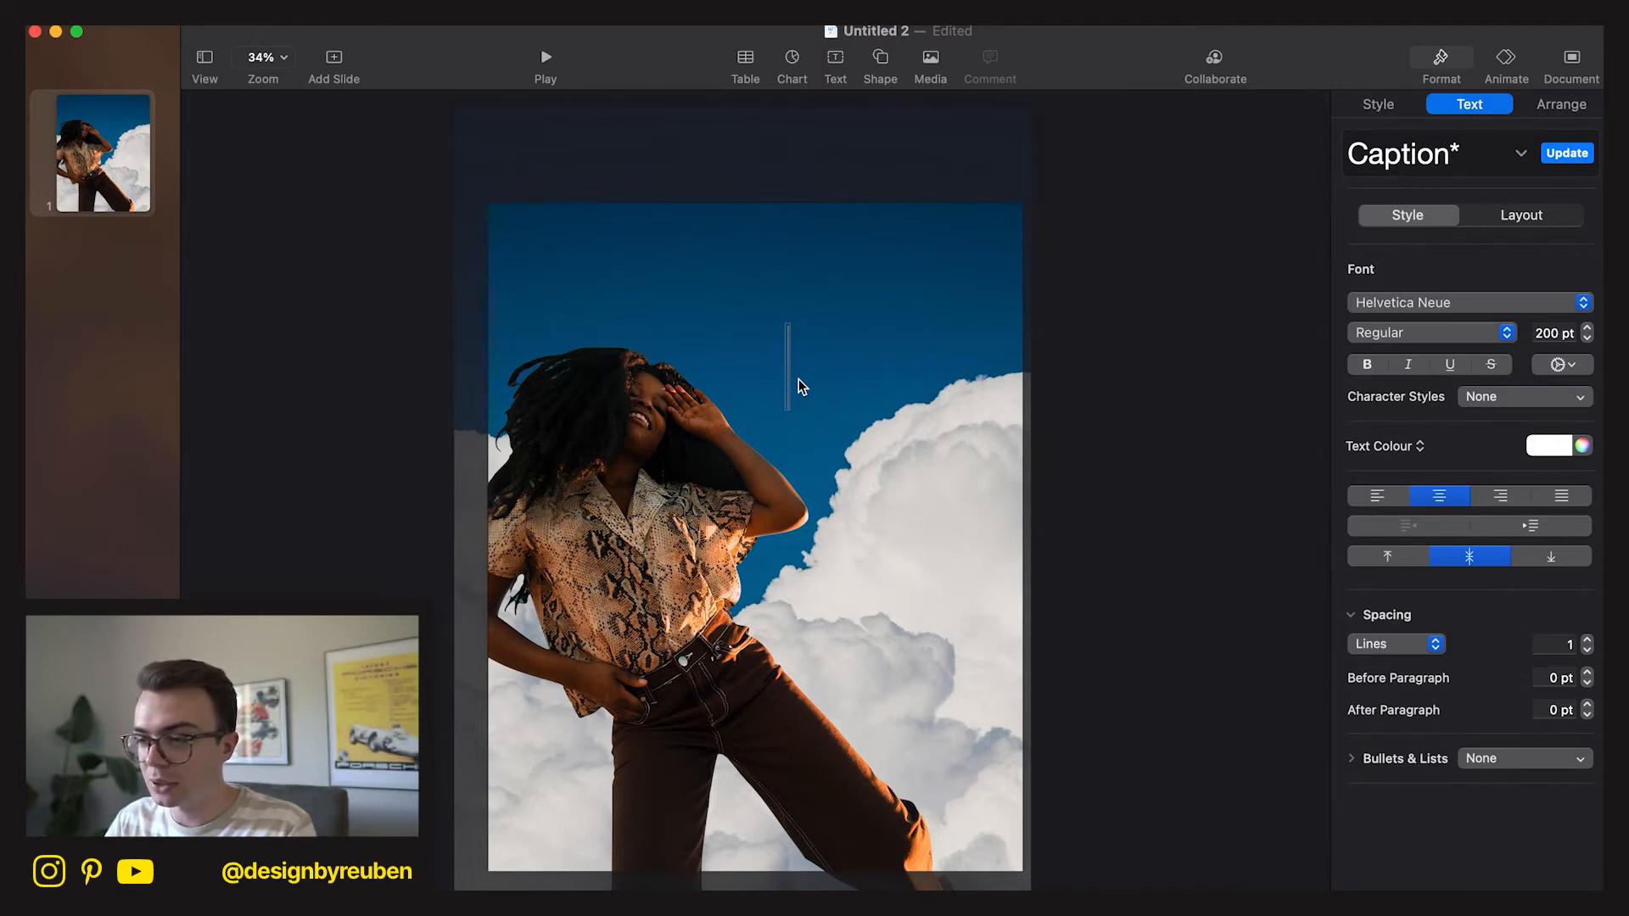
type("YOUR")
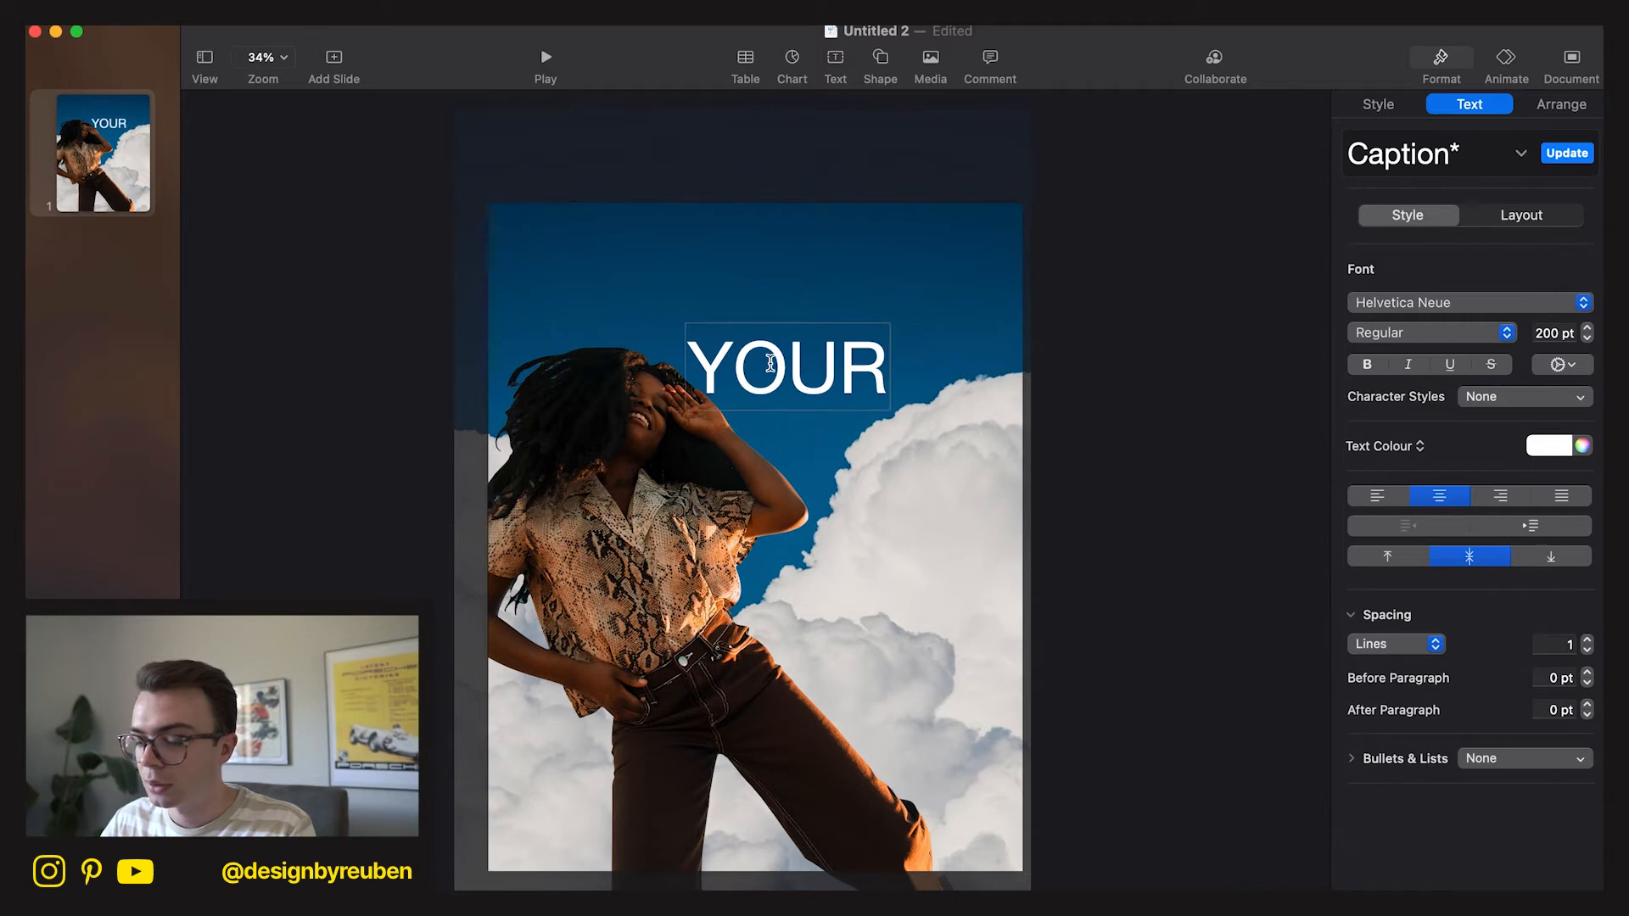
key("Return")
type("FUTURE")
key("Return")
type("IS")
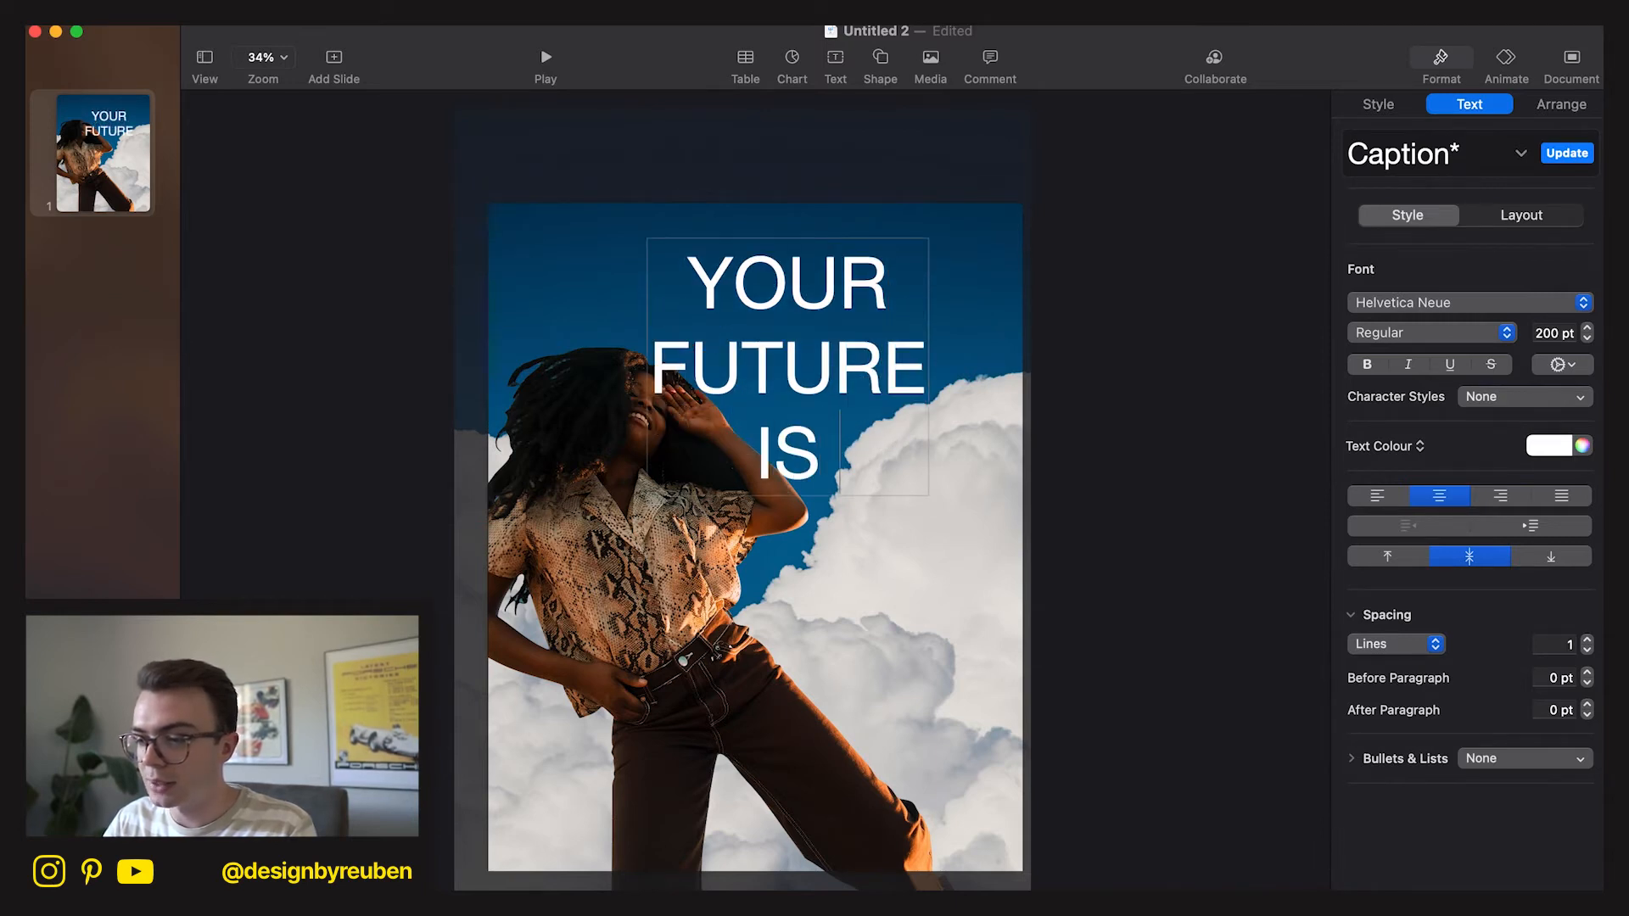
key("Return")
type("BRGHT")
key("BackSpace")
key("BackSpace")
key("BackSpace")
type("GIGHT")
key("BackSpace")
key("BackSpace")
key("BackSpace")
key("BackSpace")
key("BackSpace")
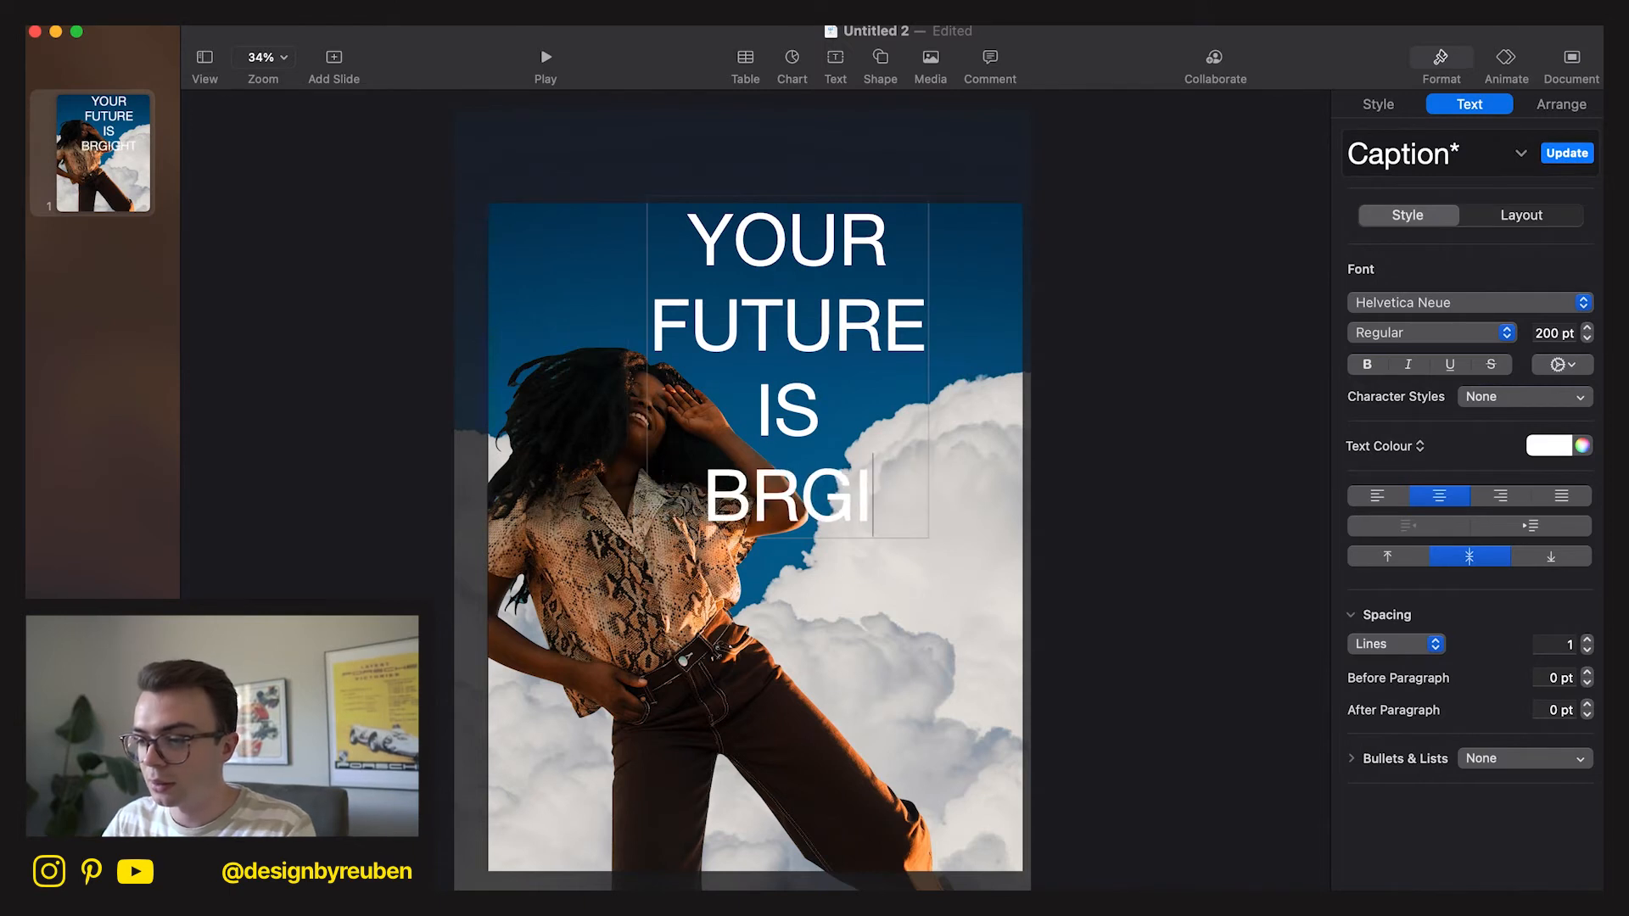
type("IGHT")
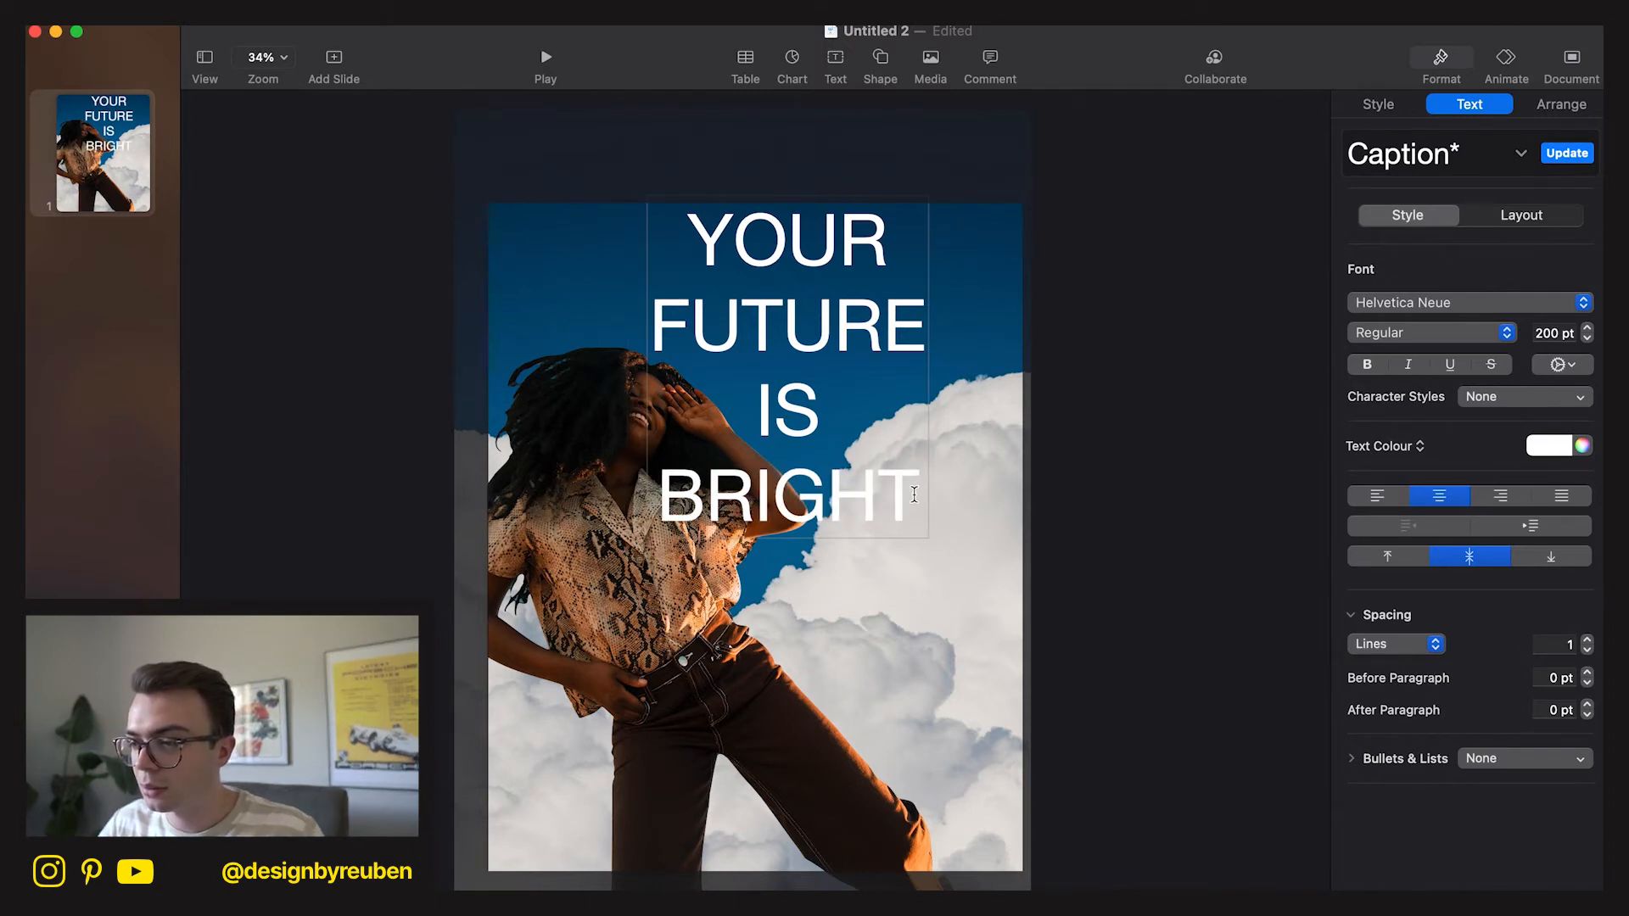
Join IS to the FUTURE line so the headline runs over three lines: YOUR / FUTURE IS / BRIGHT.
left_click_drag(915, 494, 705, 250)
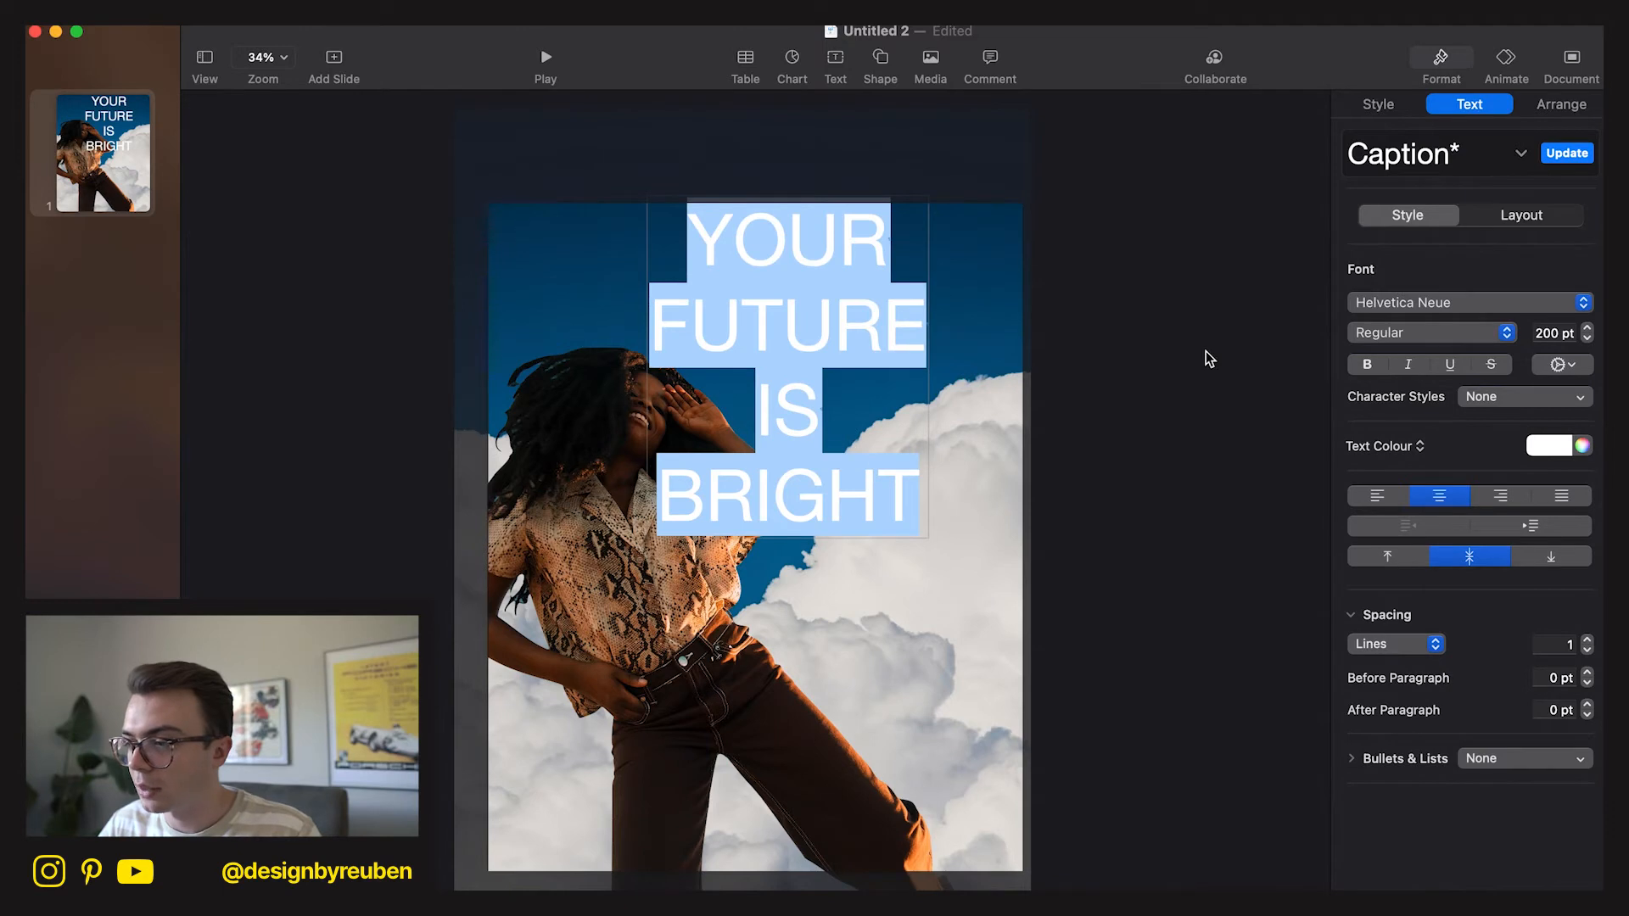
left_click(772, 411)
key("BackSpace")
key("BackSpace")
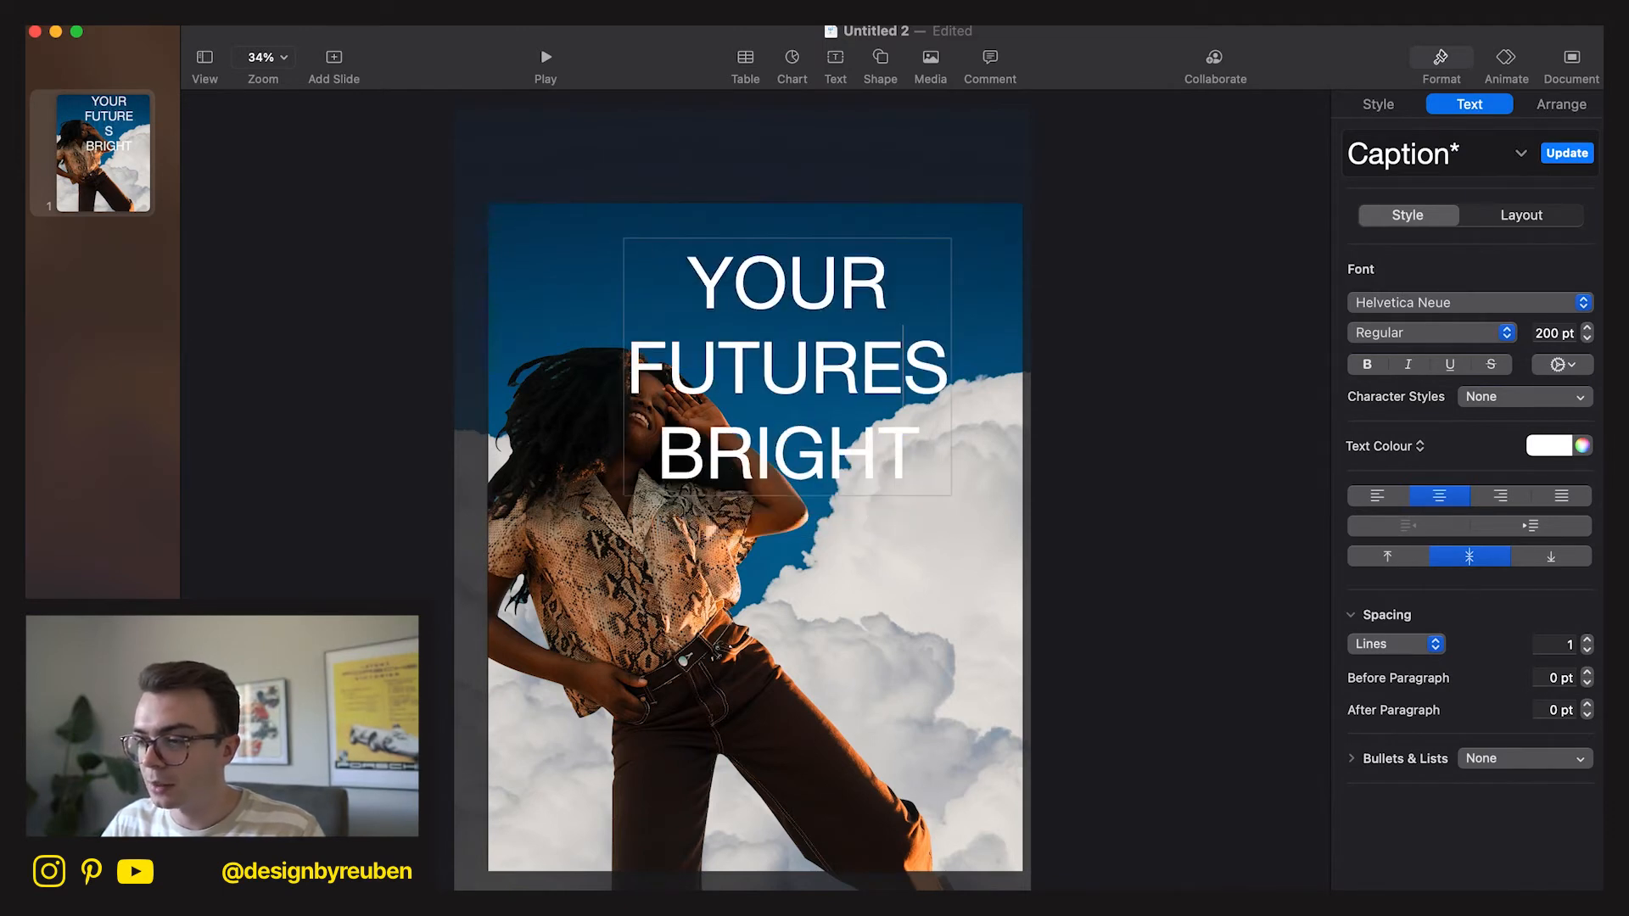
type("I")
Try Filmotype Wand as the font for the whole headline.
left_click_drag(916, 462, 598, 198)
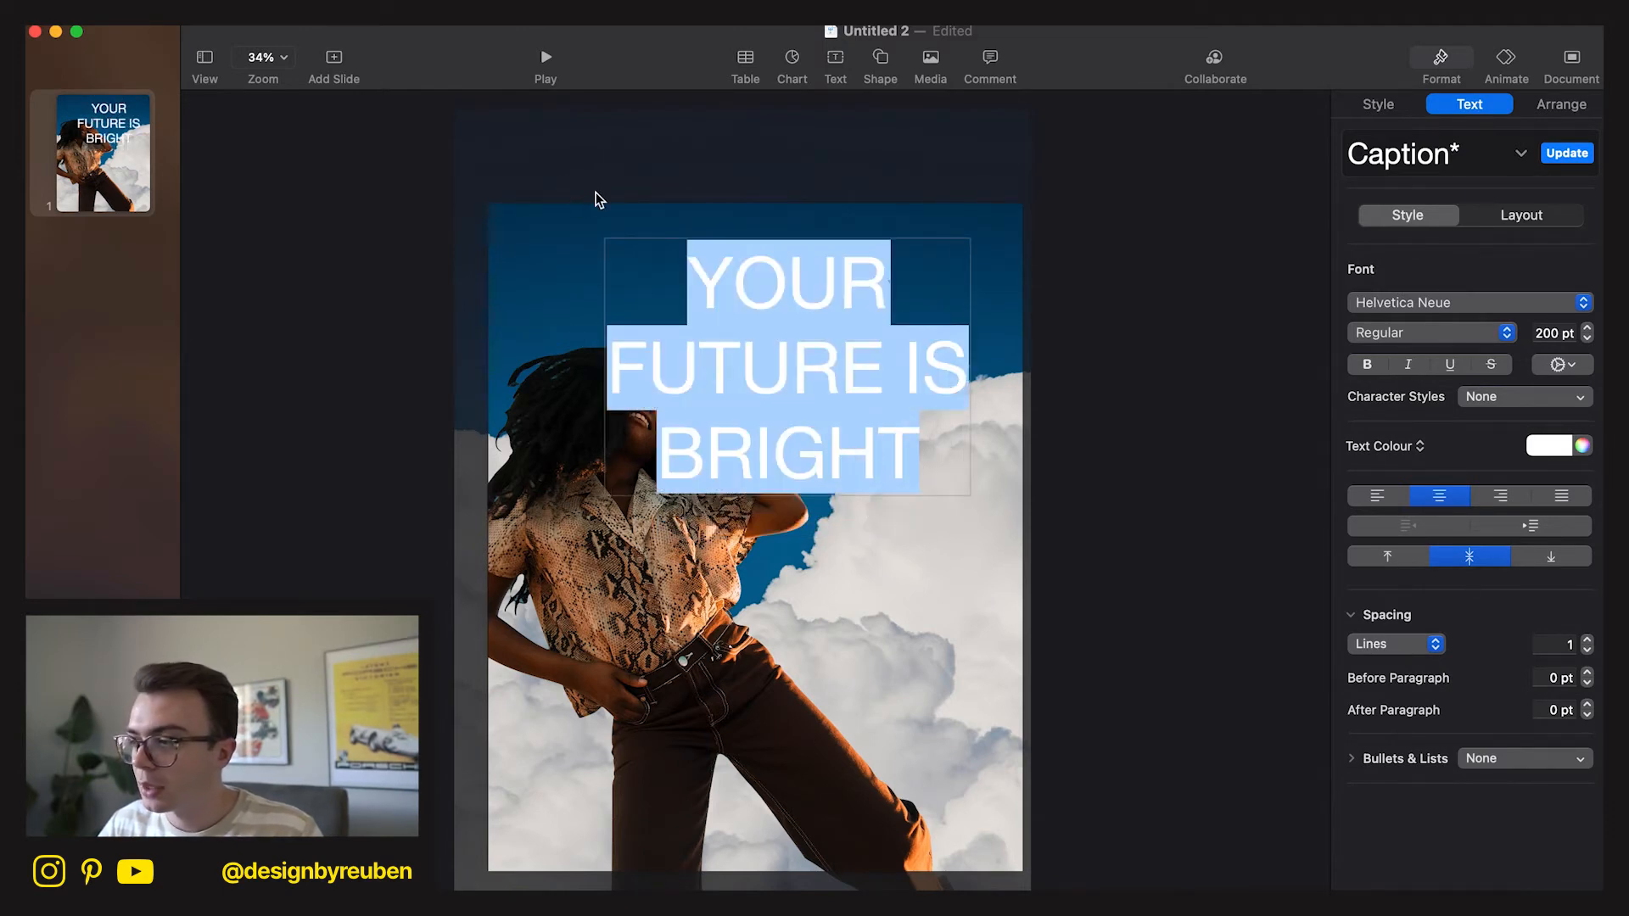
left_click(1560, 308)
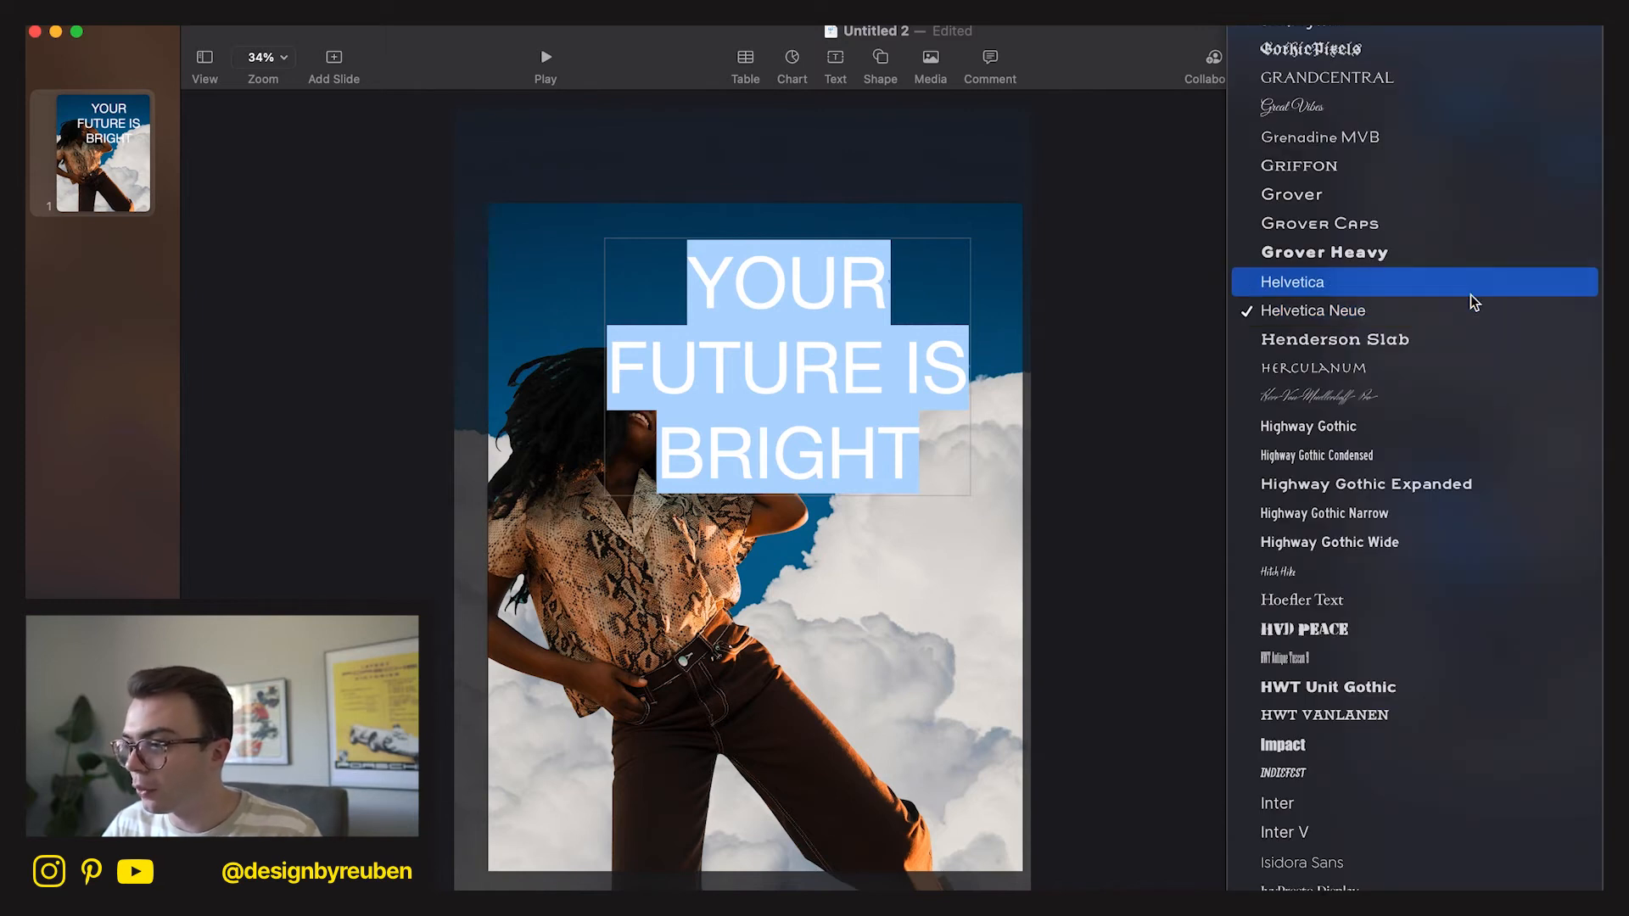
scroll(1464, 289, "up", 2)
scroll(1458, 282, "up", 10)
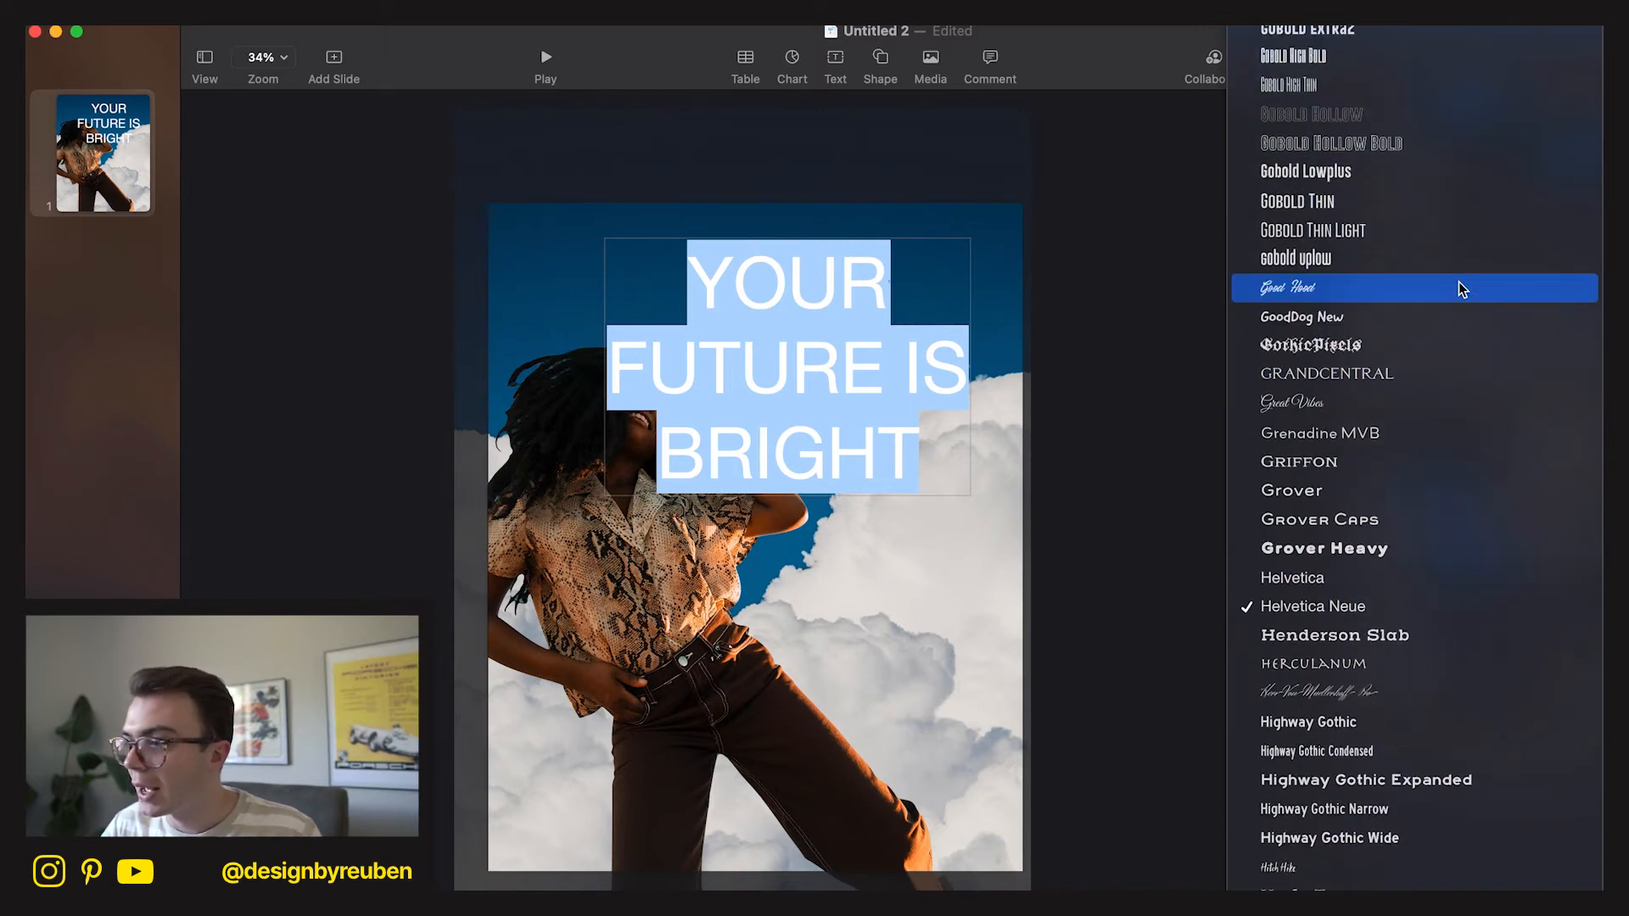
scroll(1459, 281, "up", 10)
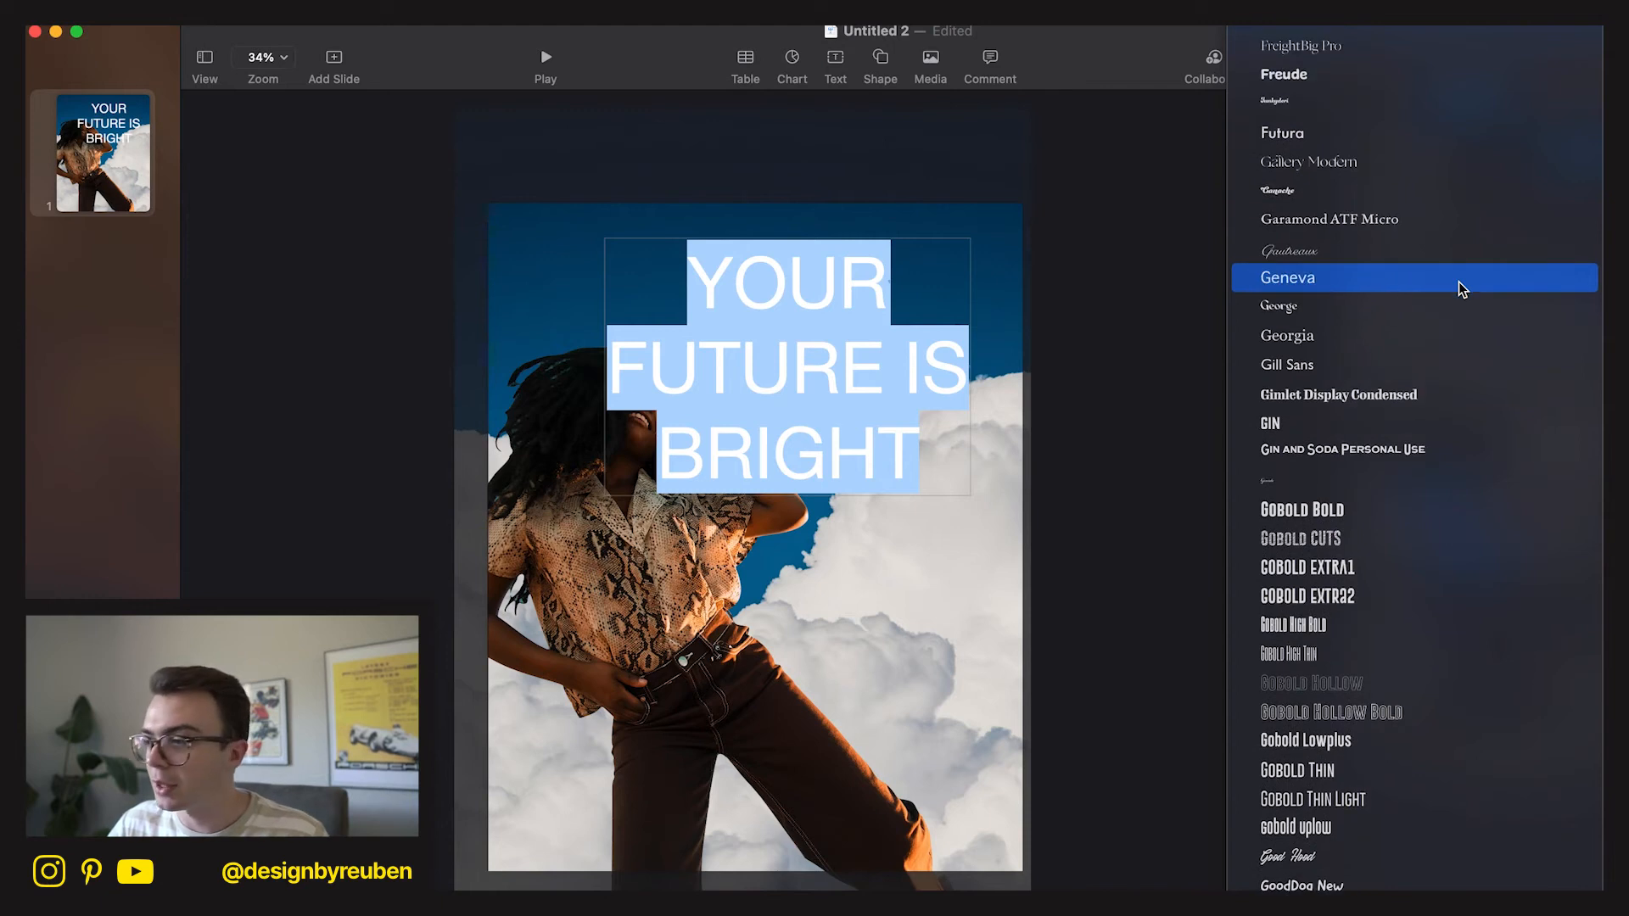
scroll(1458, 281, "up", 2)
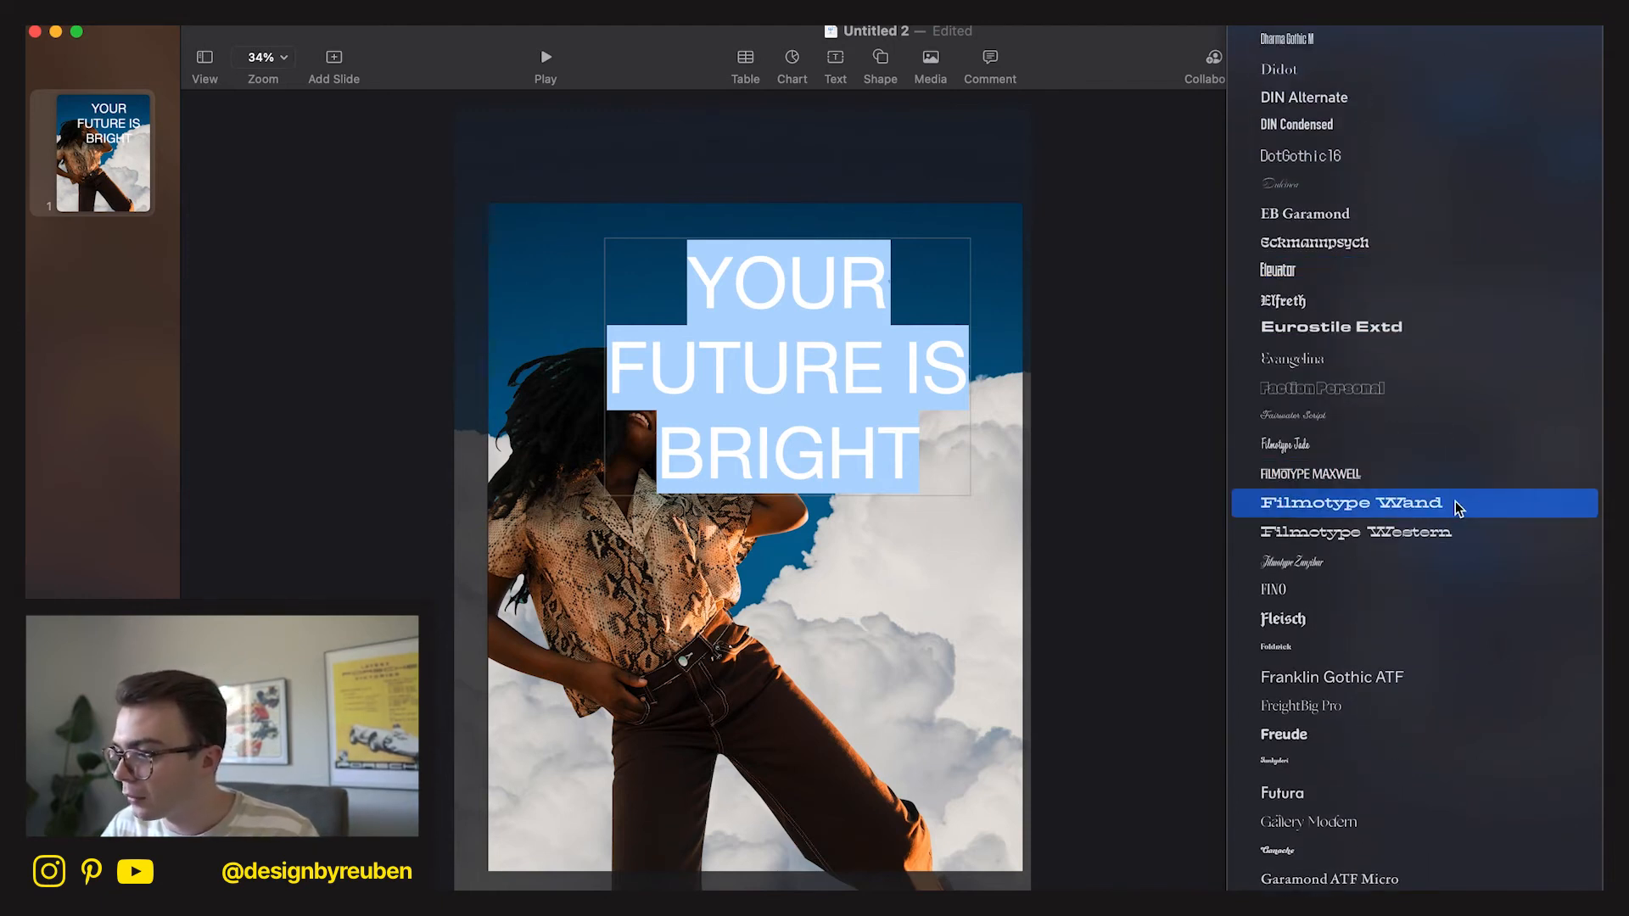
left_click(1454, 501)
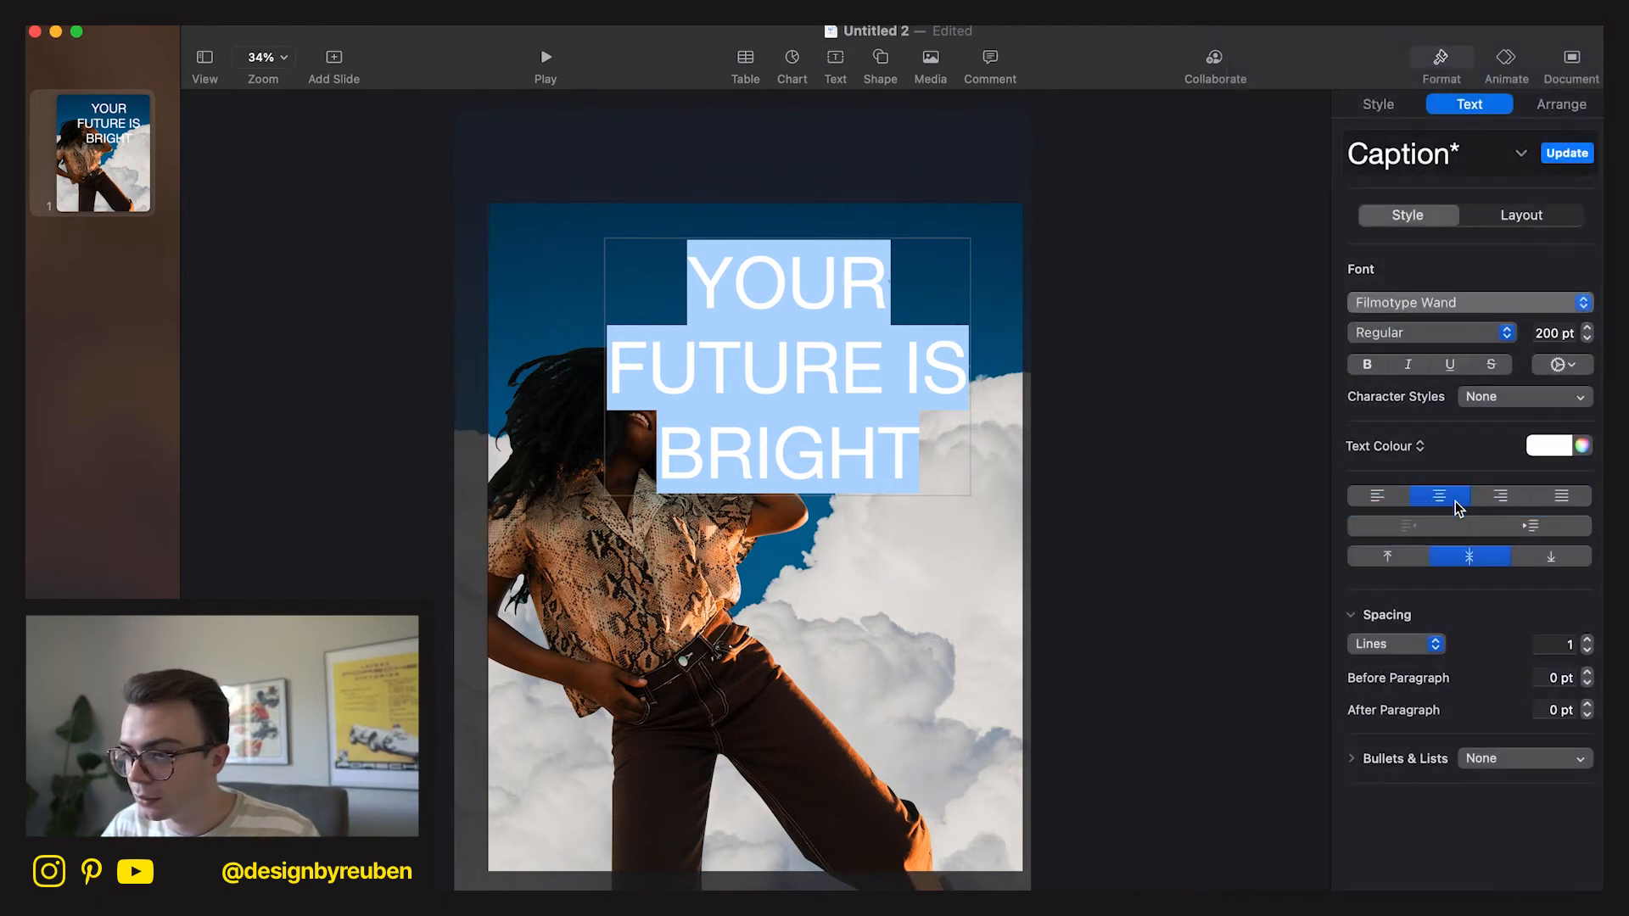
Try Cubano as the headline font.
left_click(1580, 311)
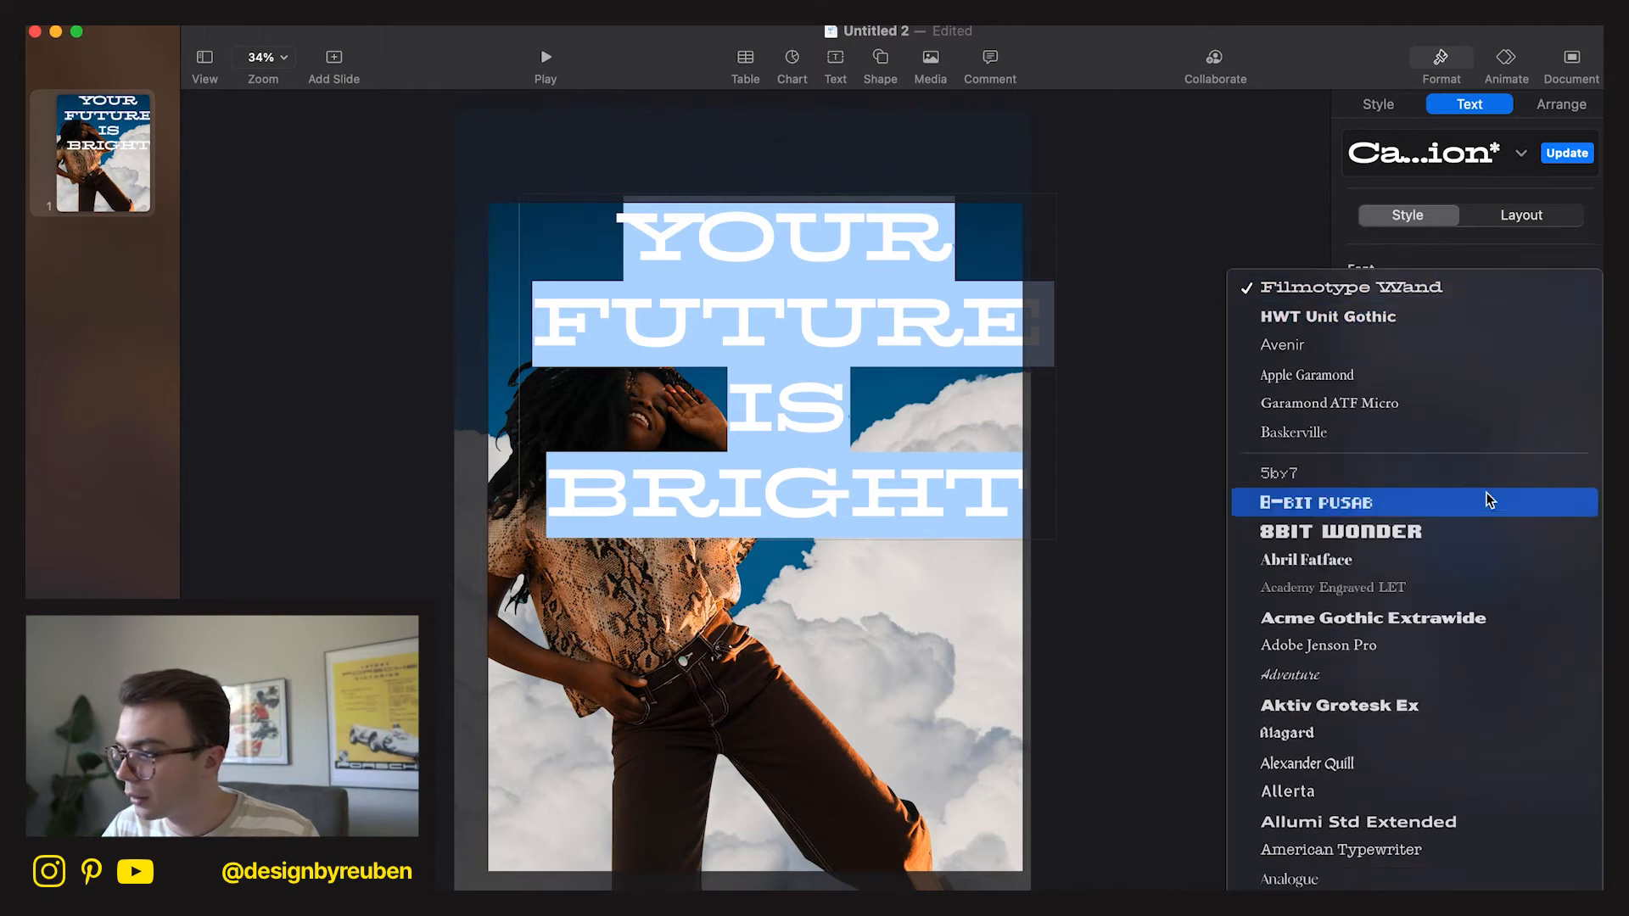
scroll(1484, 492, "down", 10)
scroll(1485, 492, "down", 15)
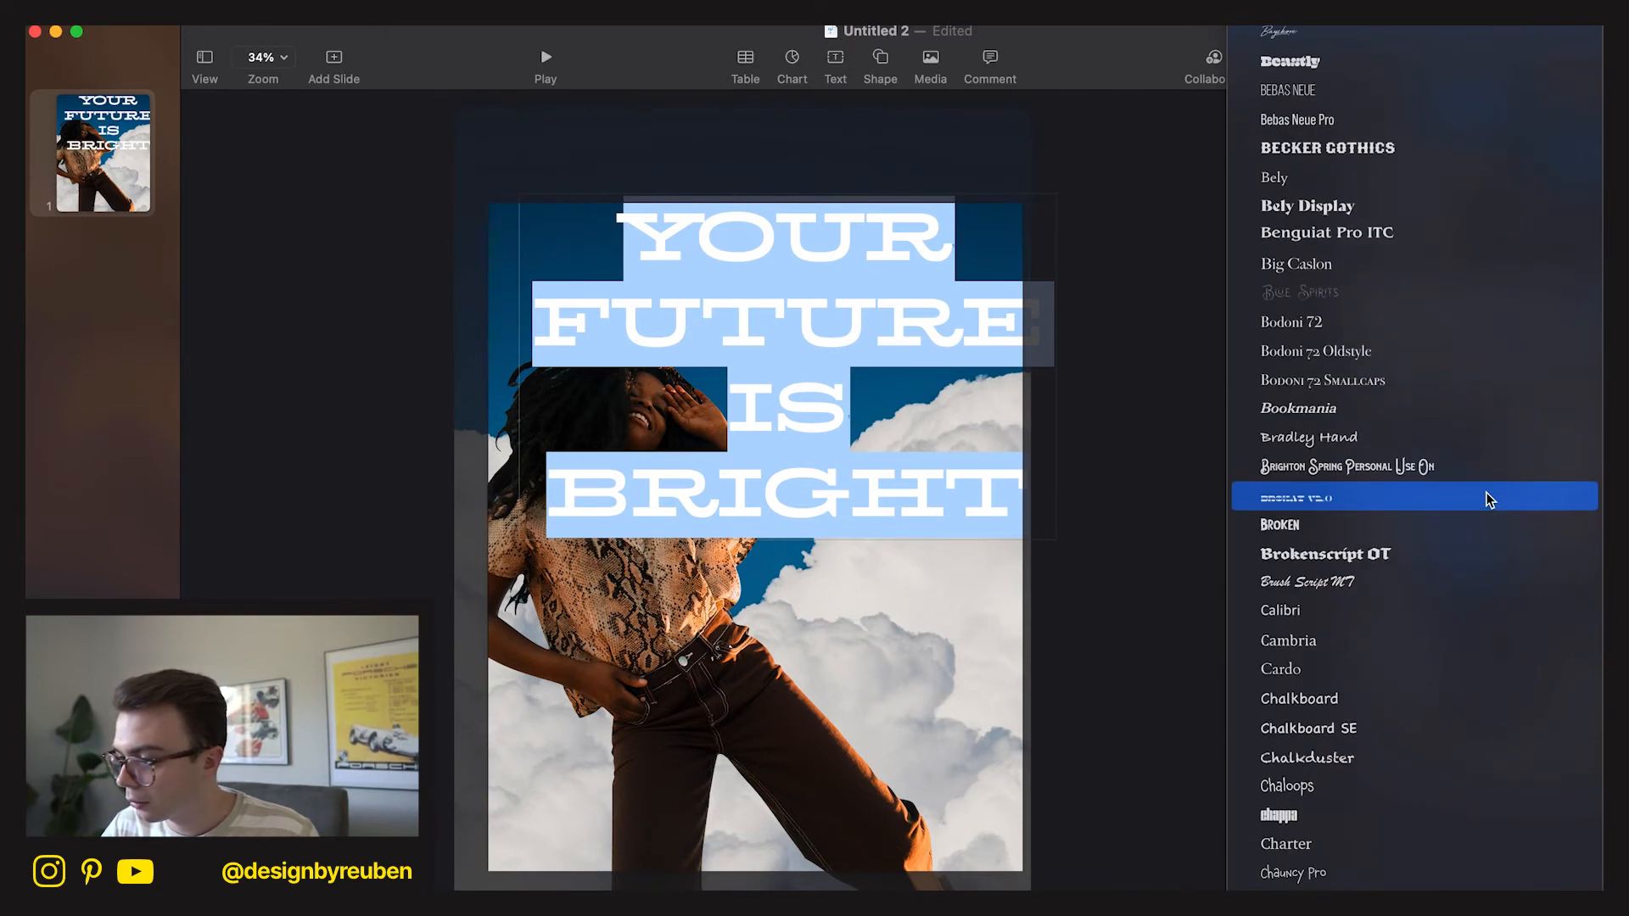
scroll(1468, 628, "down", 10)
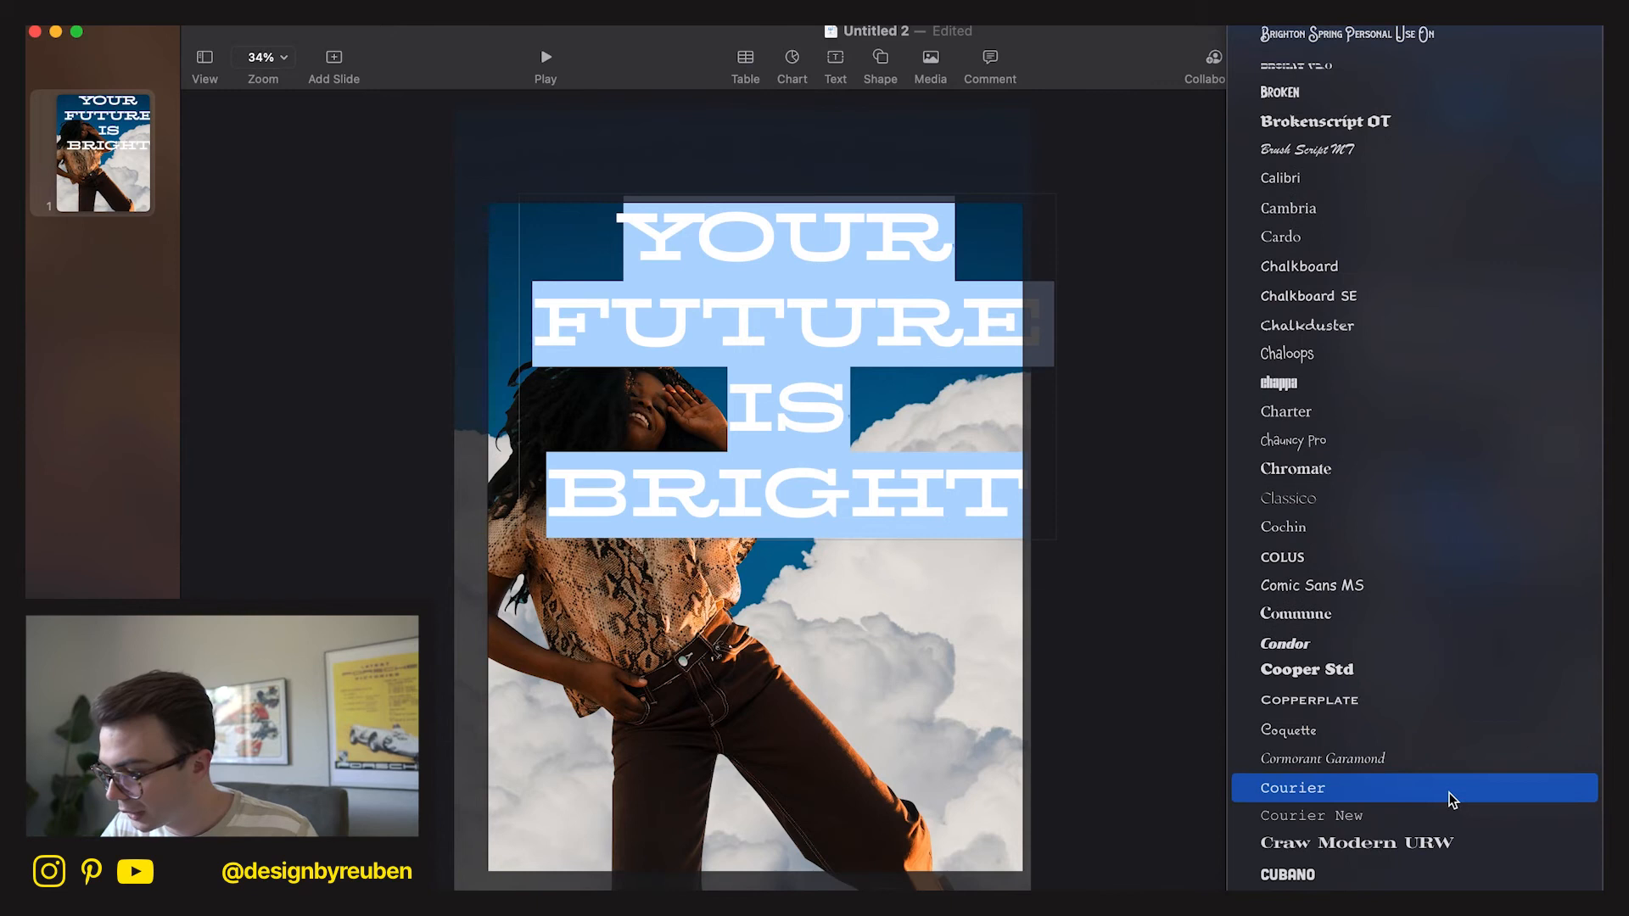
left_click(1403, 659)
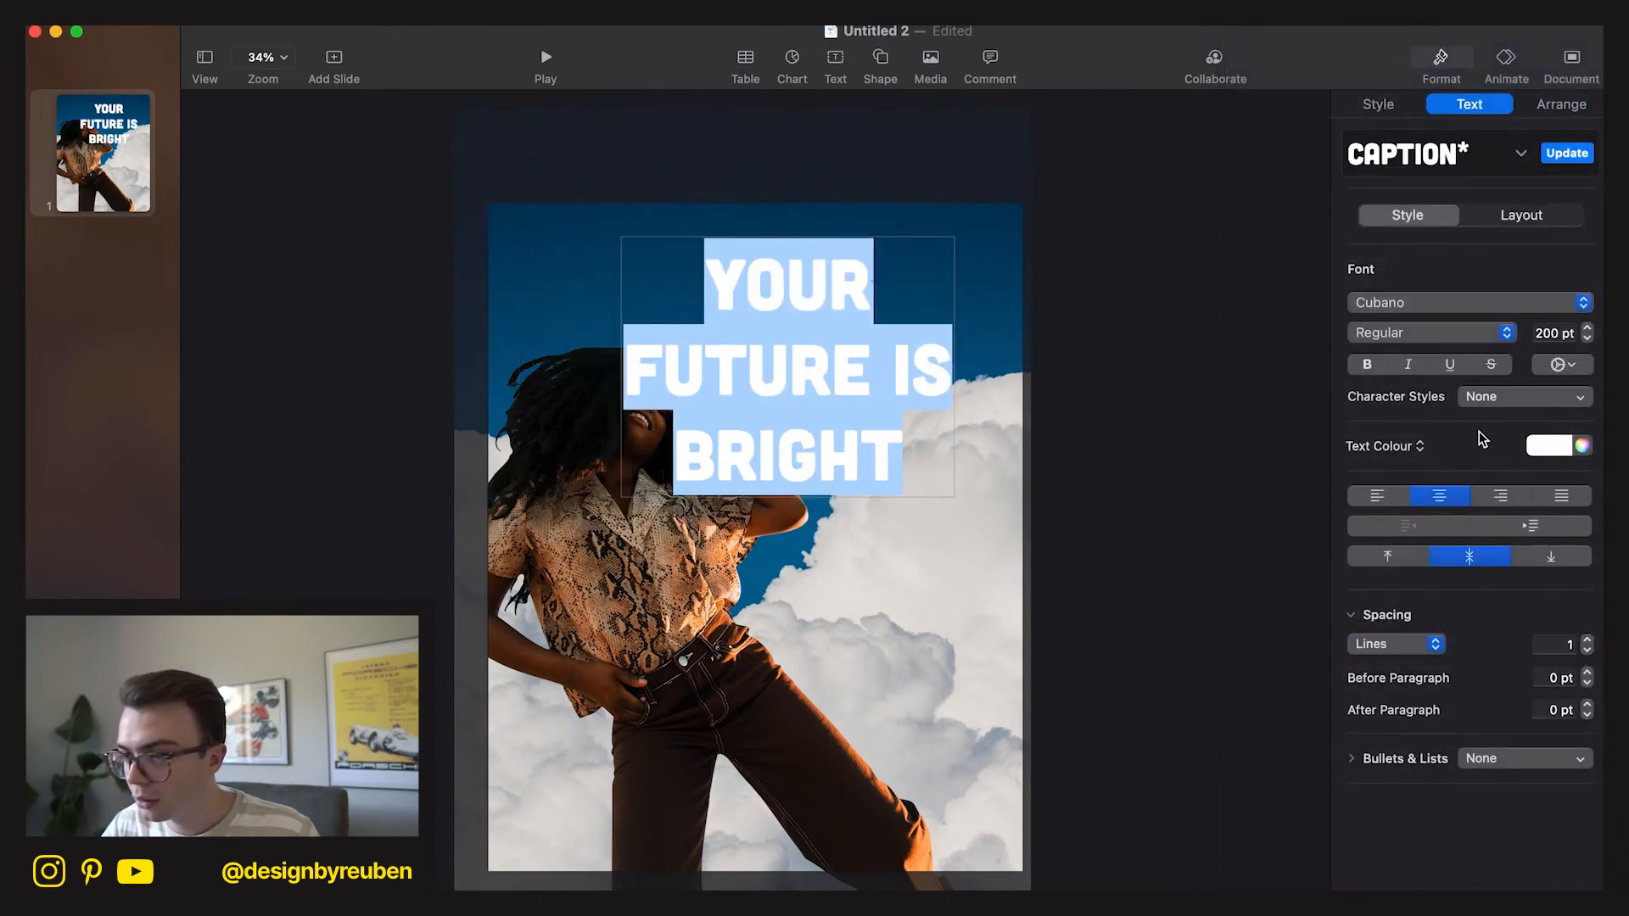
Change the headline font to Poplar Std in the Black weight.
left_click(1565, 307)
scroll(1443, 628, "down", 20)
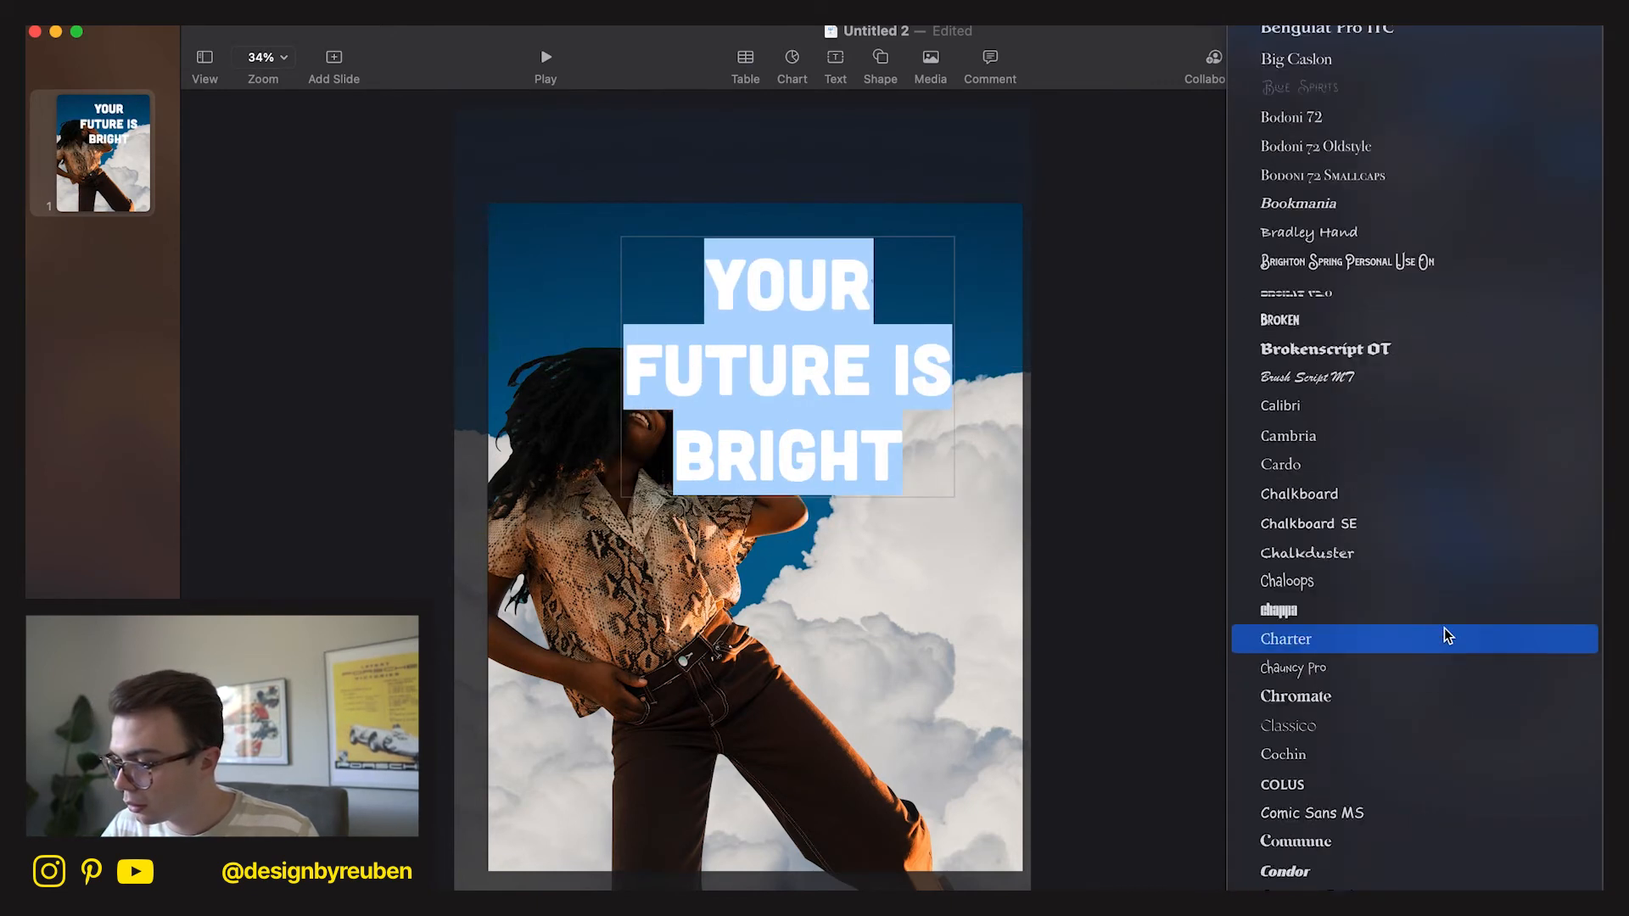
scroll(1444, 628, "down", 20)
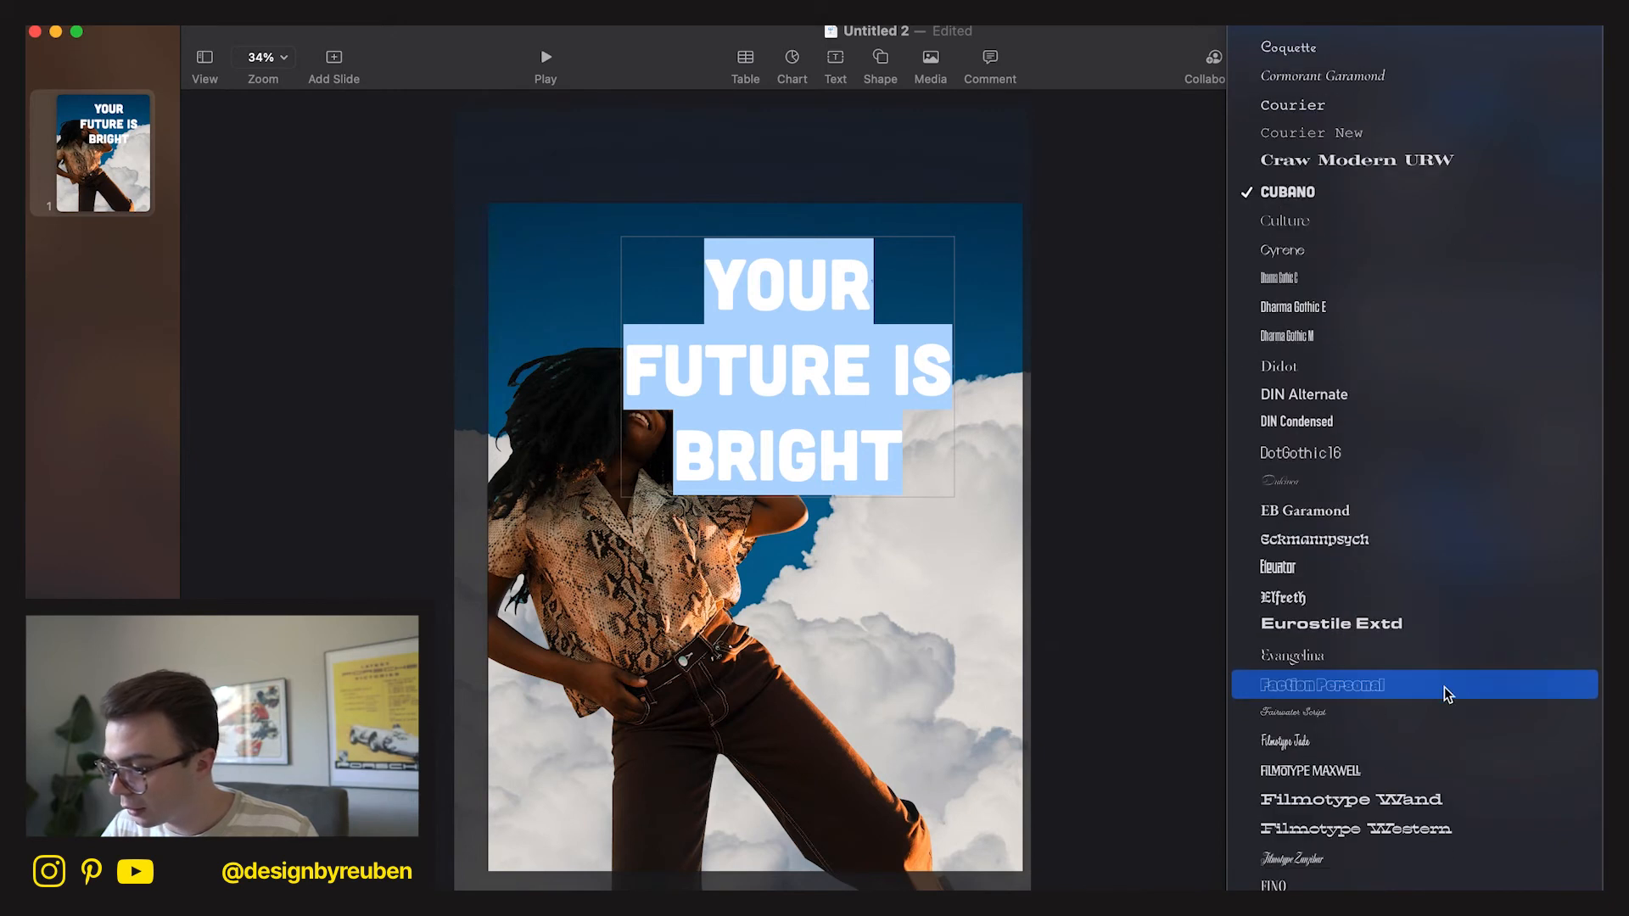
scroll(1444, 687, "down", 20)
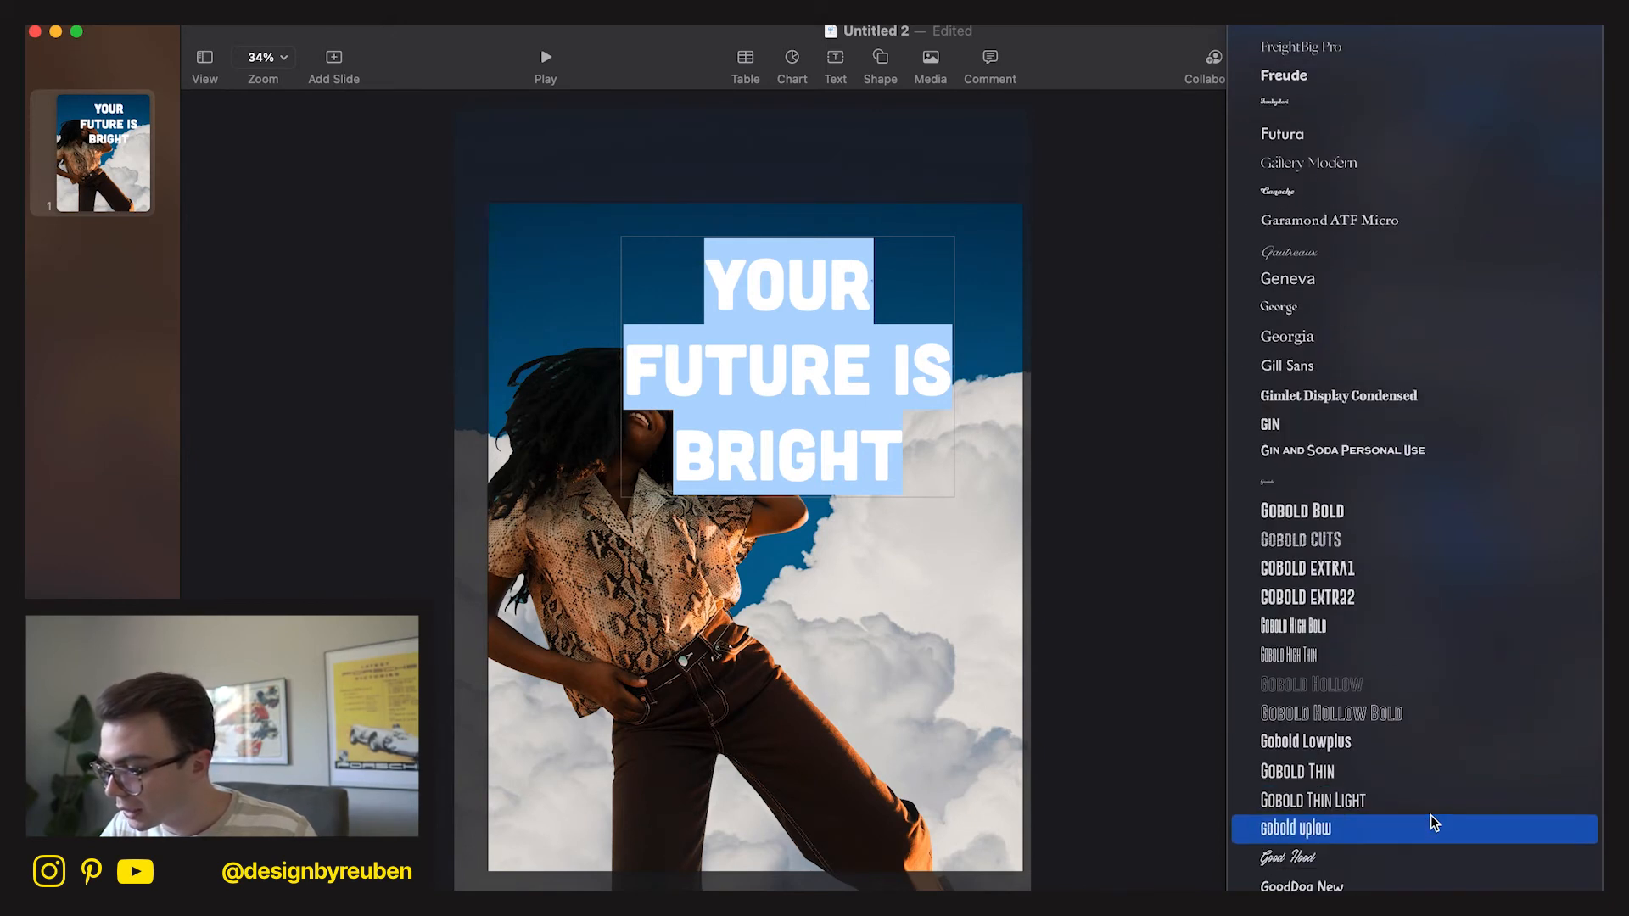
scroll(1430, 816, "down", 20)
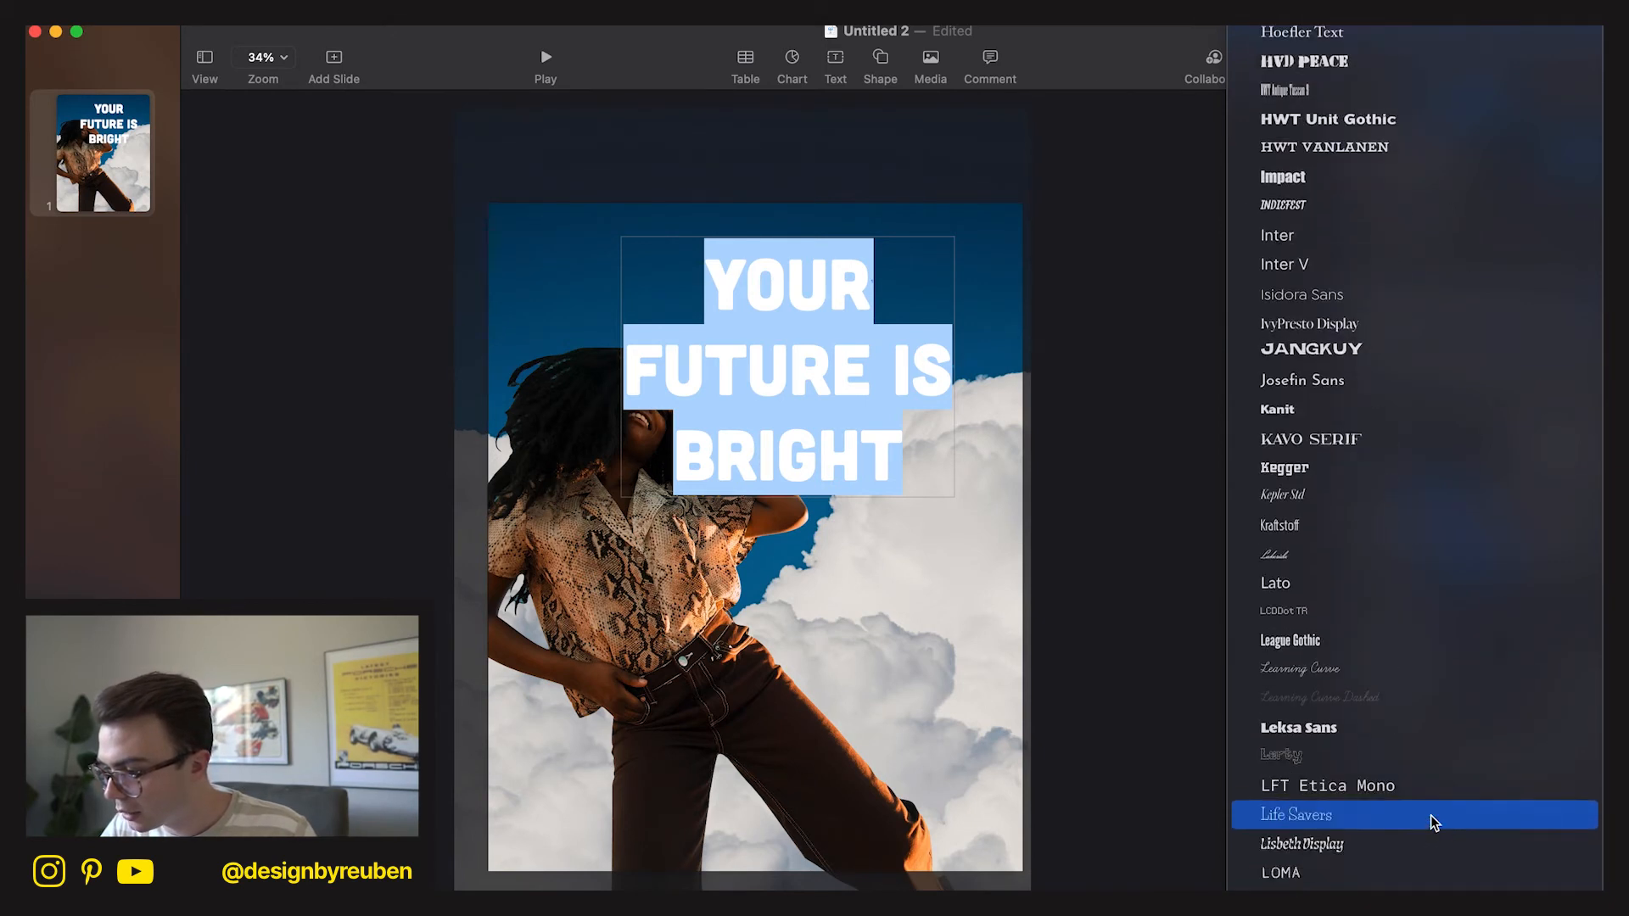
scroll(1430, 821, "down", 20)
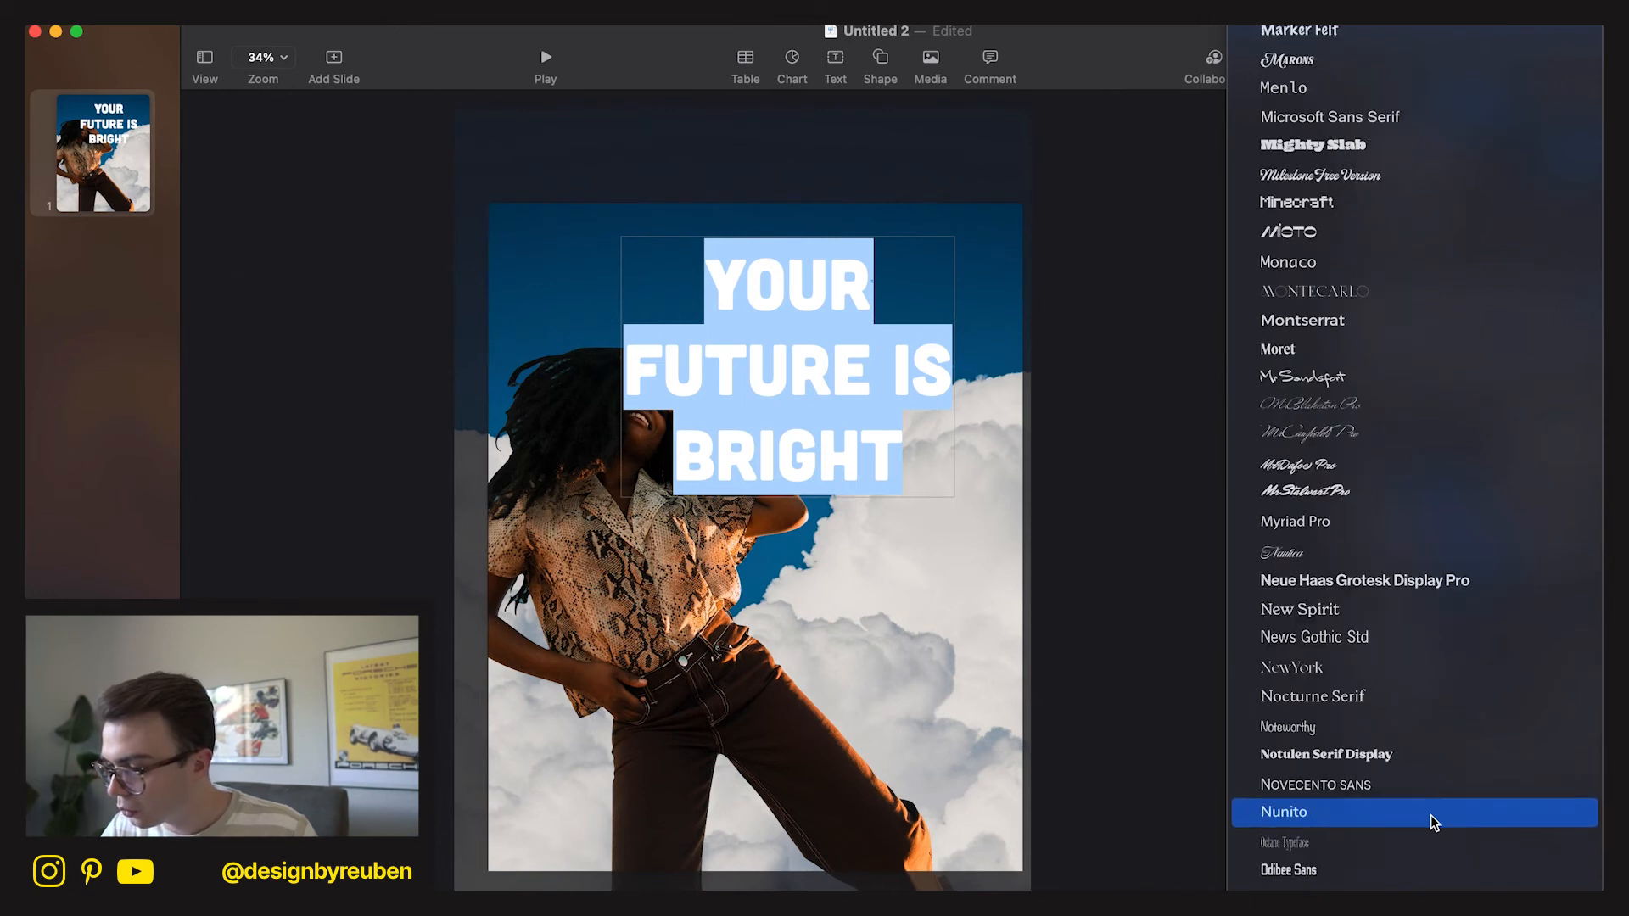
scroll(1417, 763, "down", 8)
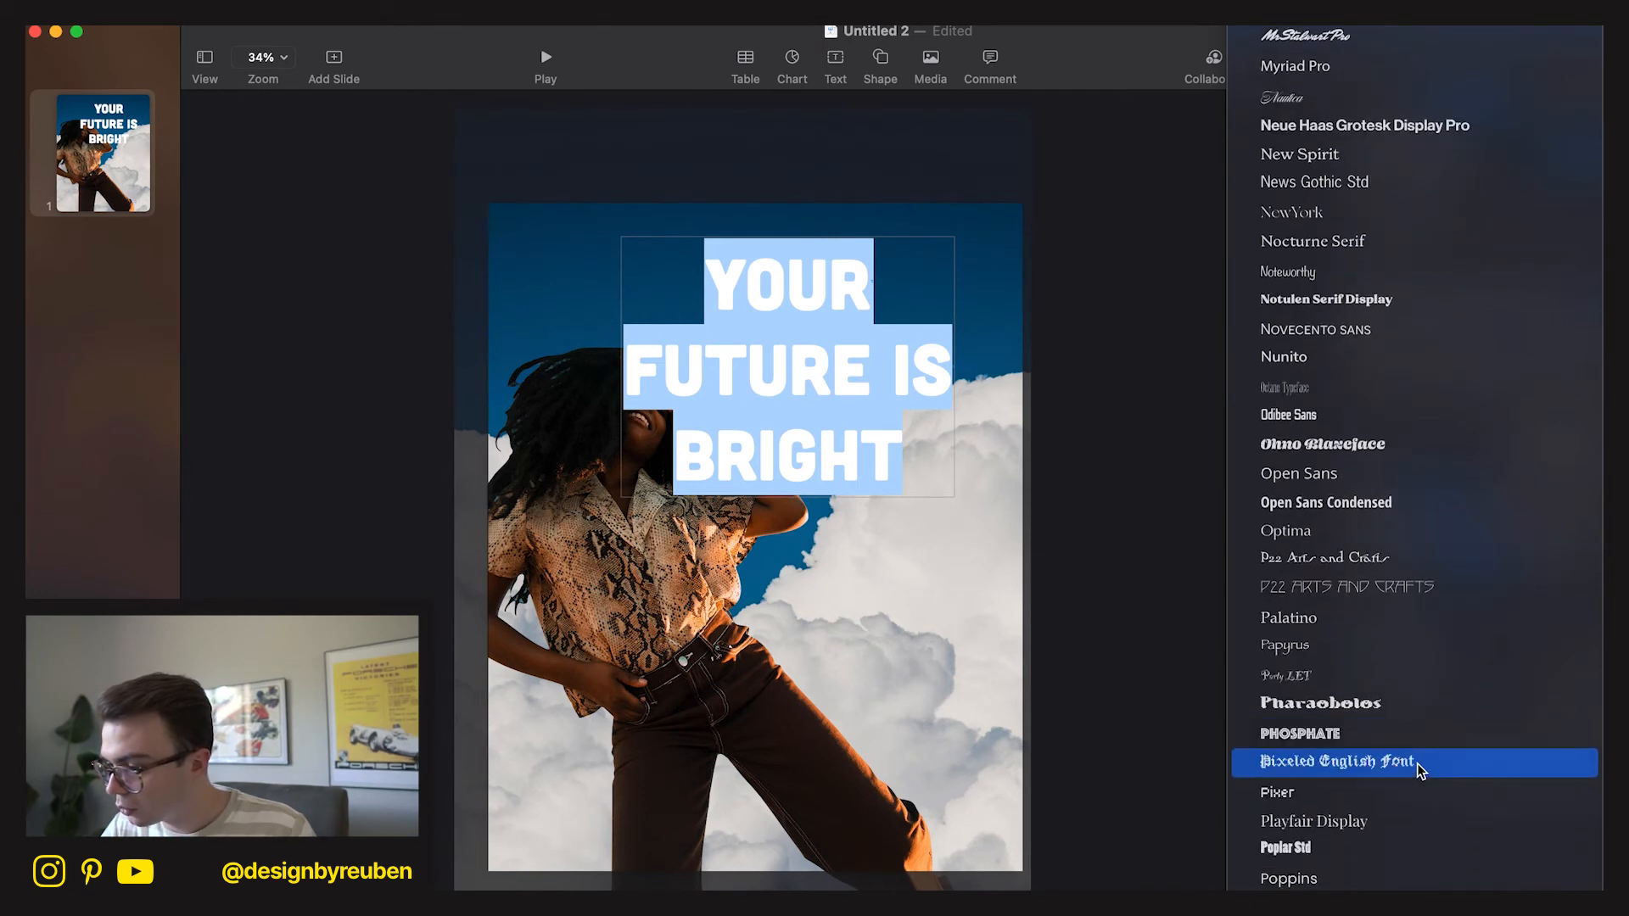
left_click(1417, 778)
Try adjusting the whole headline's character spacing and baseline shift in the advanced text options.
left_click(865, 462)
left_click_drag(865, 460, 639, 266)
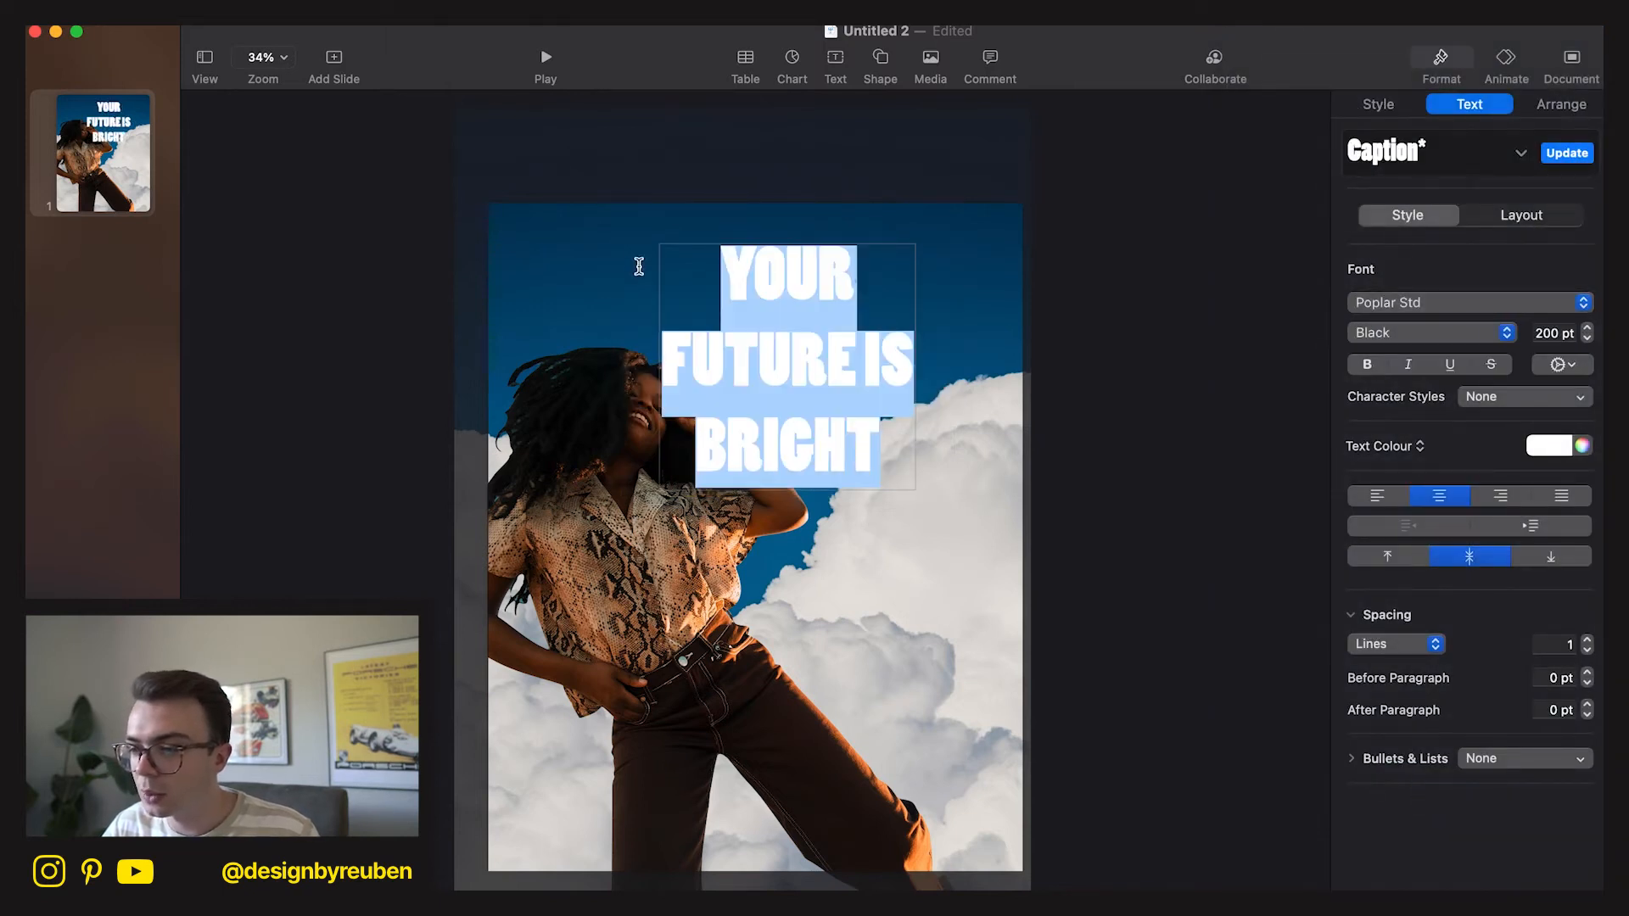
left_click(1565, 365)
left_click(1569, 366)
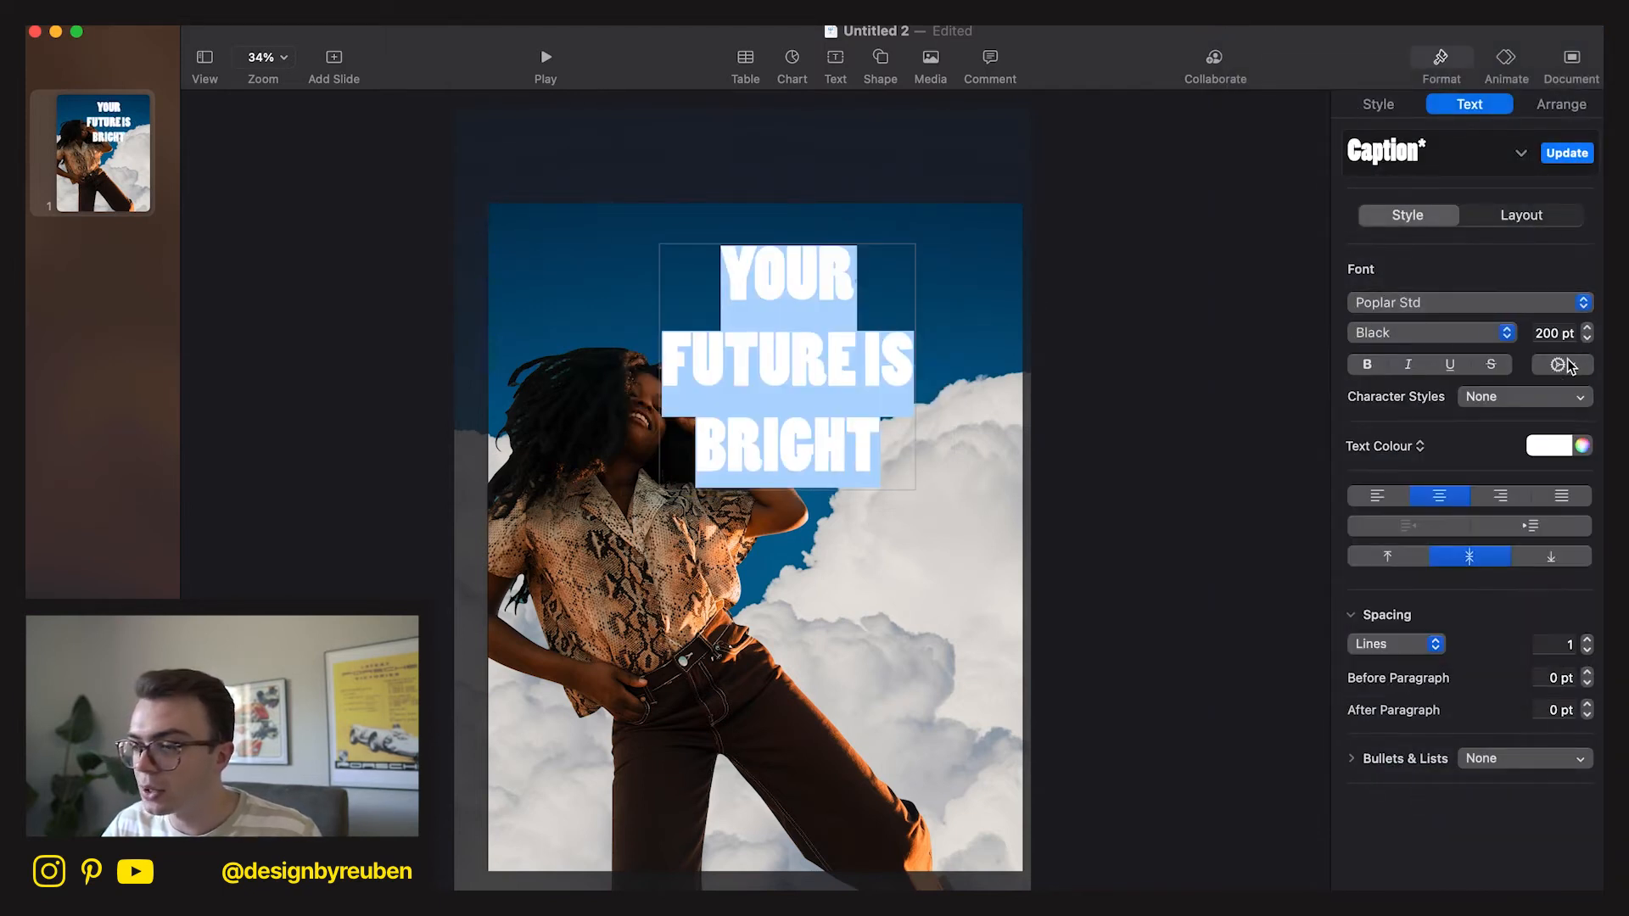
left_click(1565, 367)
left_click(1582, 444)
left_click(1581, 443)
left_click(1580, 434)
left_click(1581, 435)
left_click(1580, 475)
left_click(1580, 475)
left_click(1579, 467)
left_click(1580, 467)
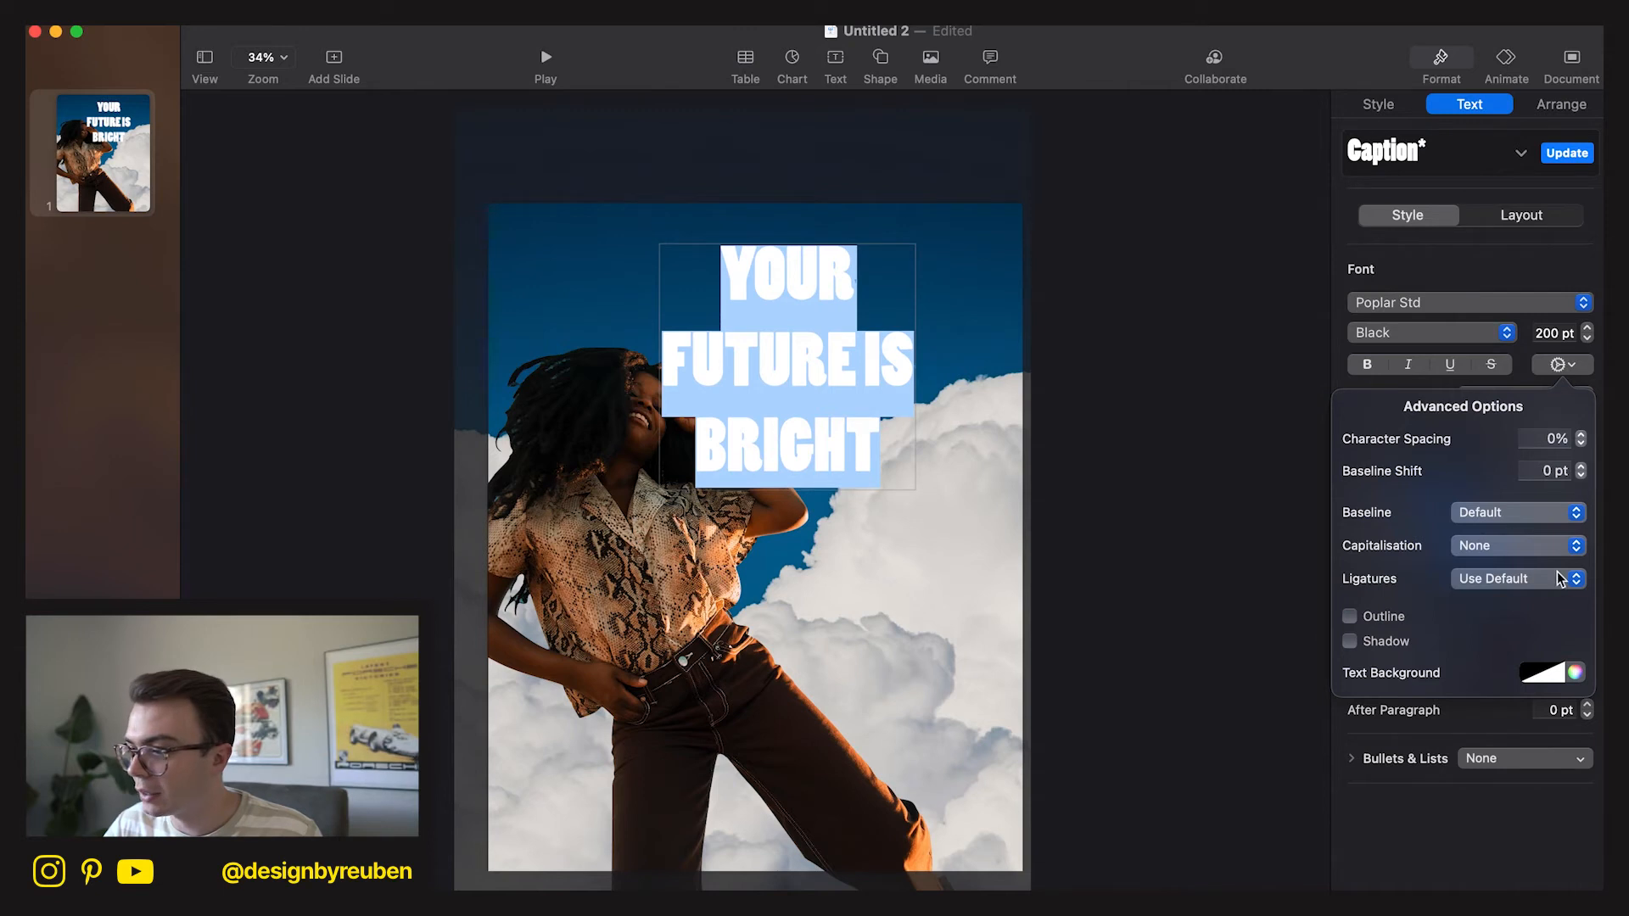
left_click(1598, 363)
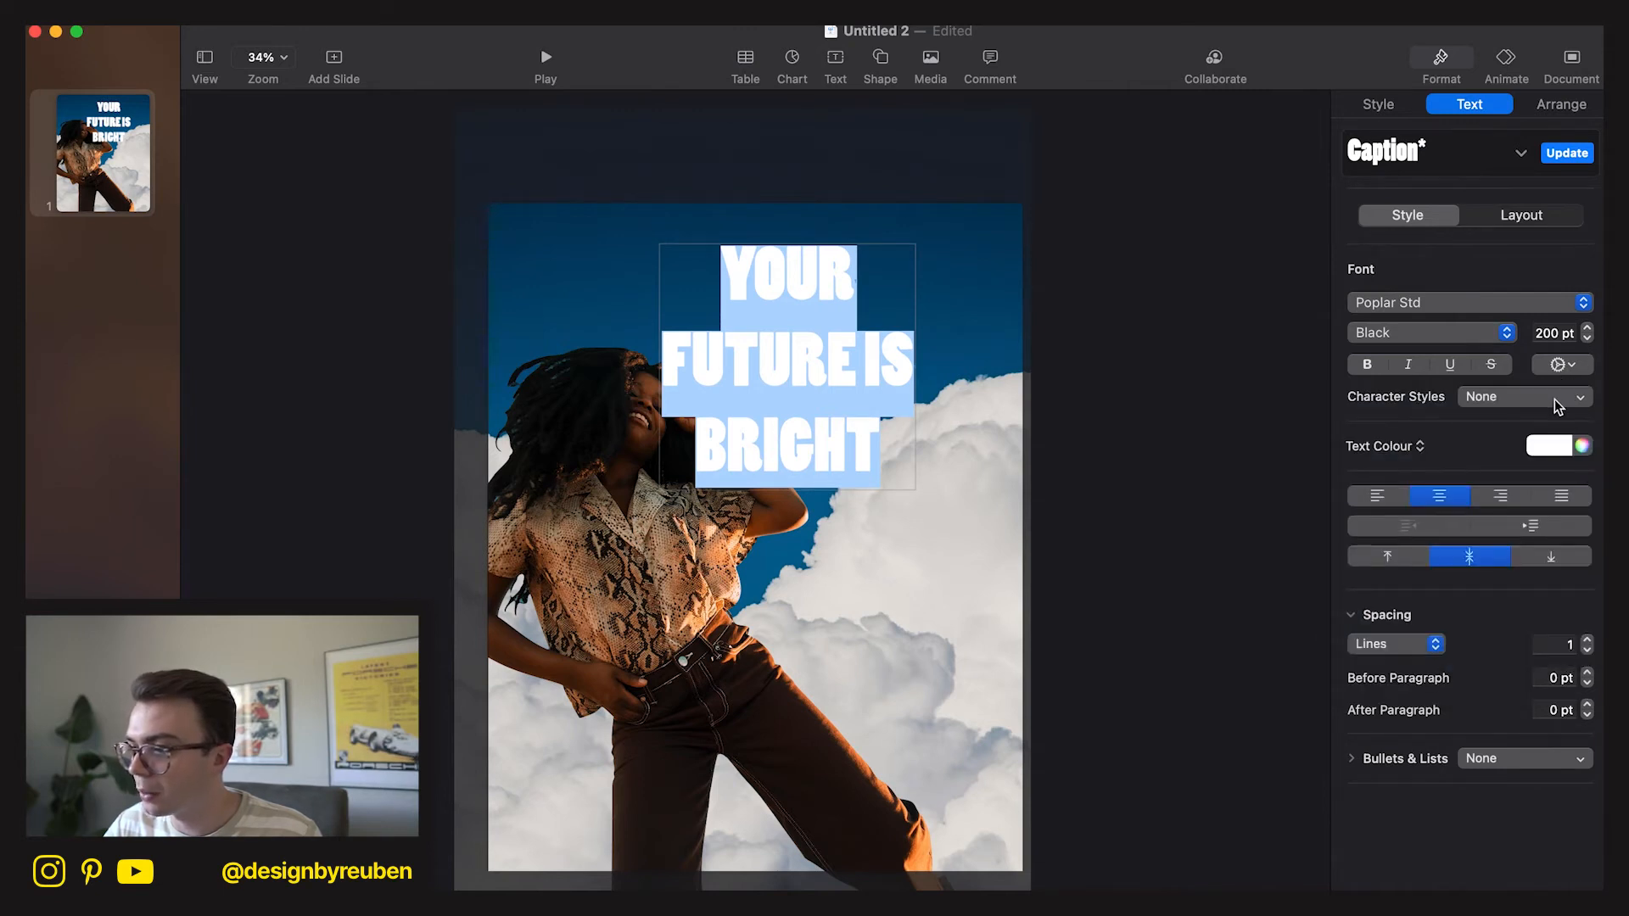
Tighten the headline's line spacing to 0.7 and deselect the text.
left_click(1586, 651)
left_click(1586, 651)
left_click(1586, 651)
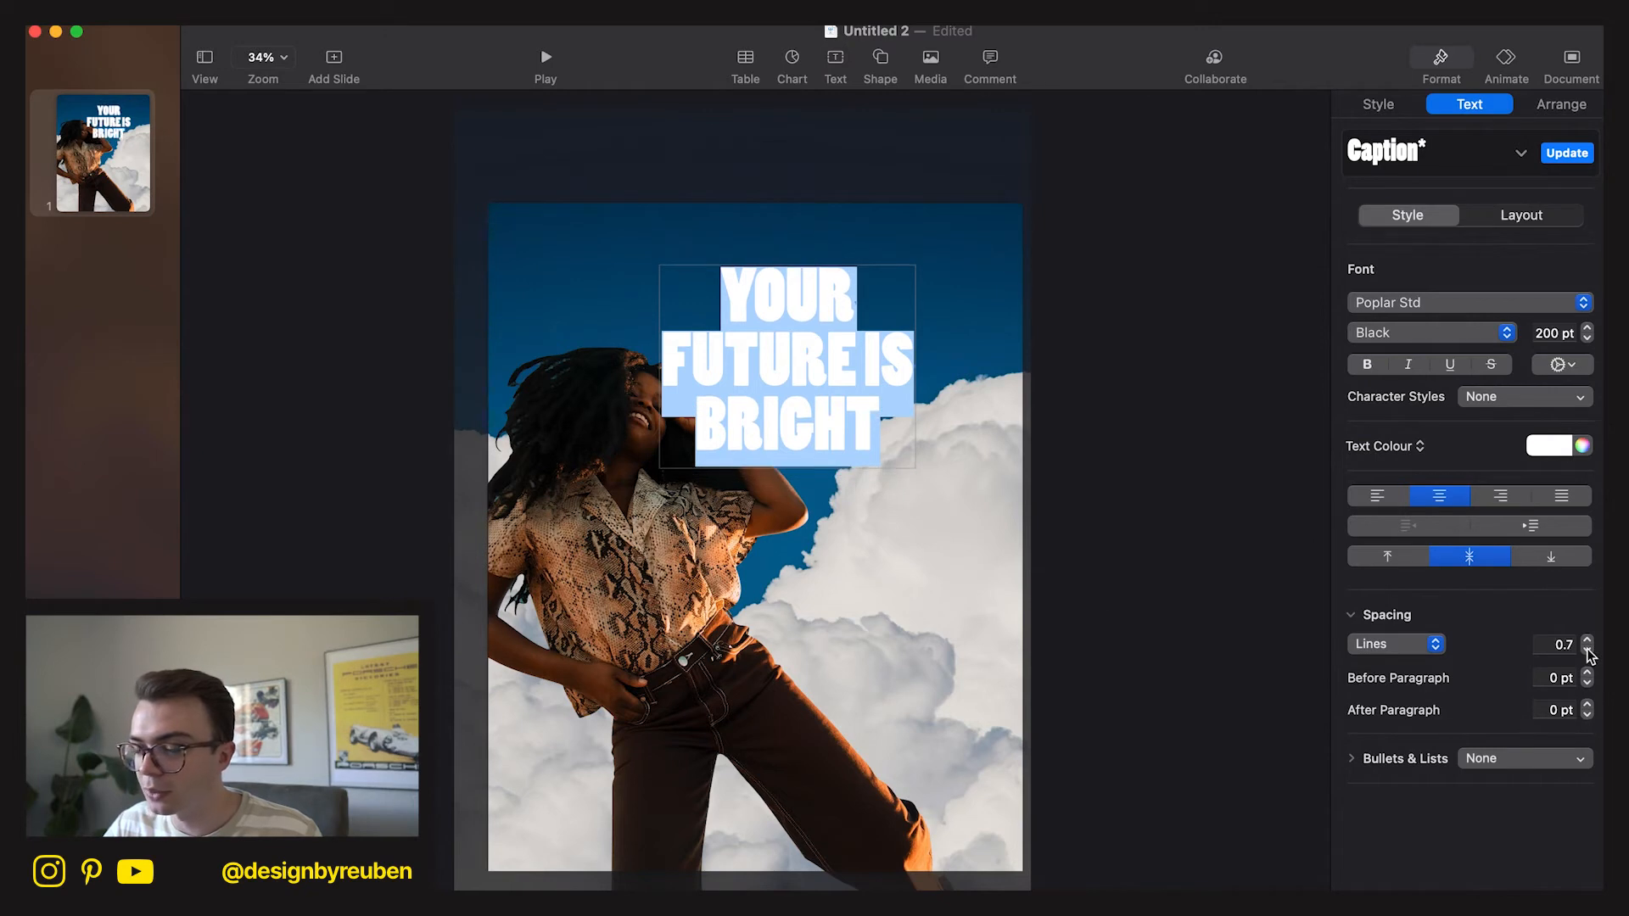
left_click(1126, 527)
Move the headline down over the woman's torso and raise its font size to 204 pt.
left_click_drag(912, 366, 866, 560)
left_click(1586, 329)
left_click(1587, 328)
left_click(1587, 329)
left_click(1586, 329)
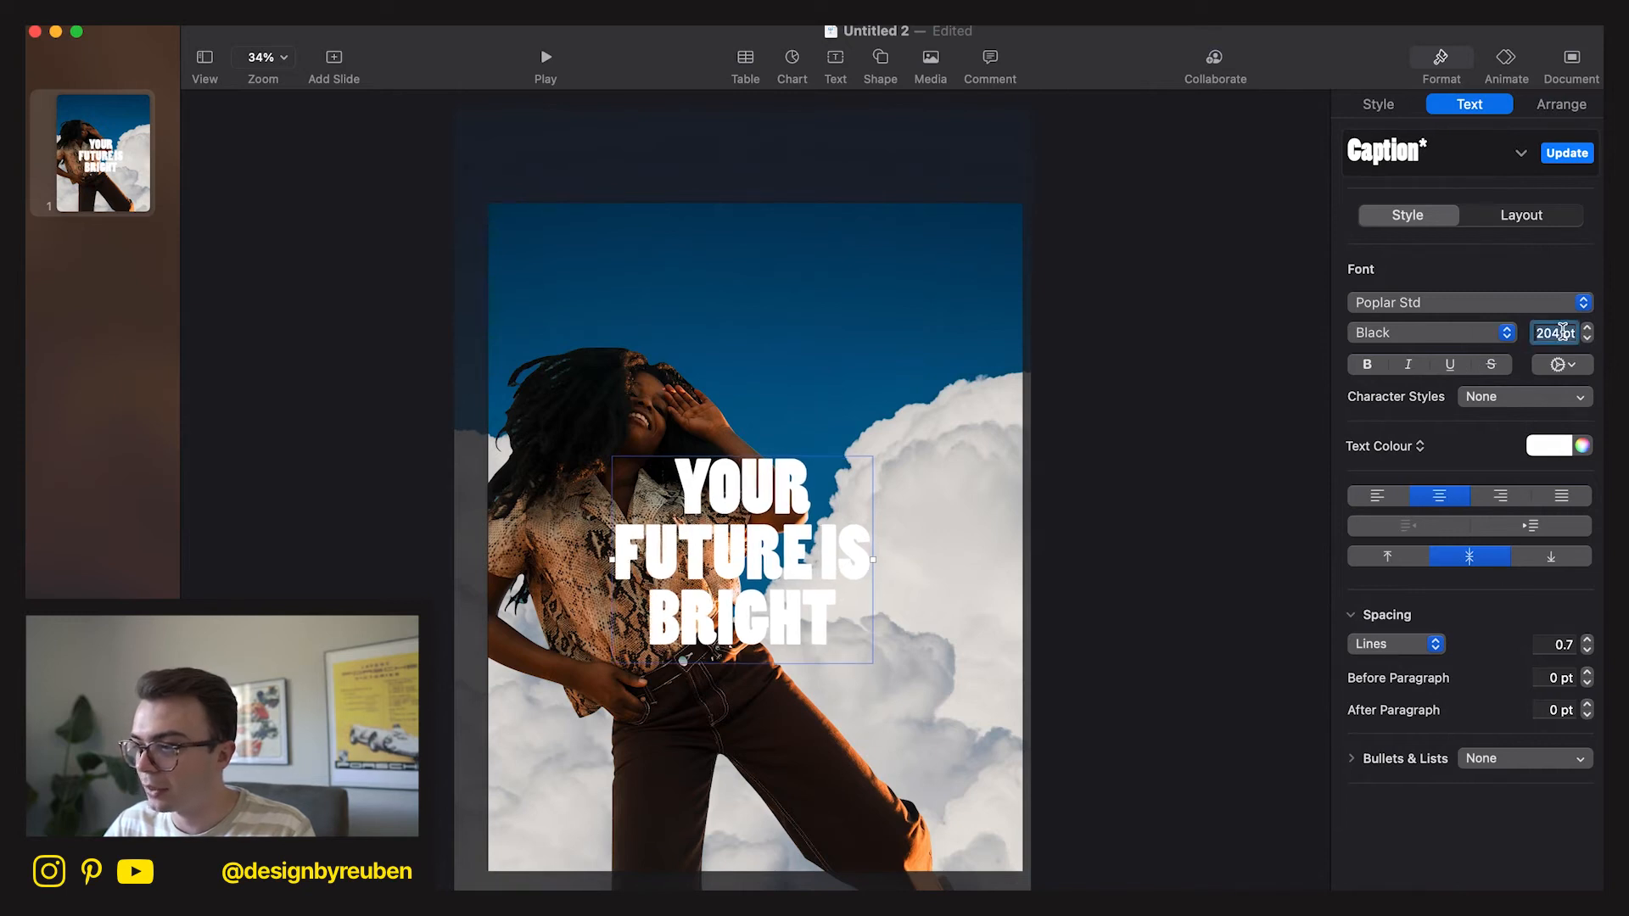
Set the headline's font size to 400 pt after trying it at 500 pt.
type("50")
key("Return")
type("500")
key("Return")
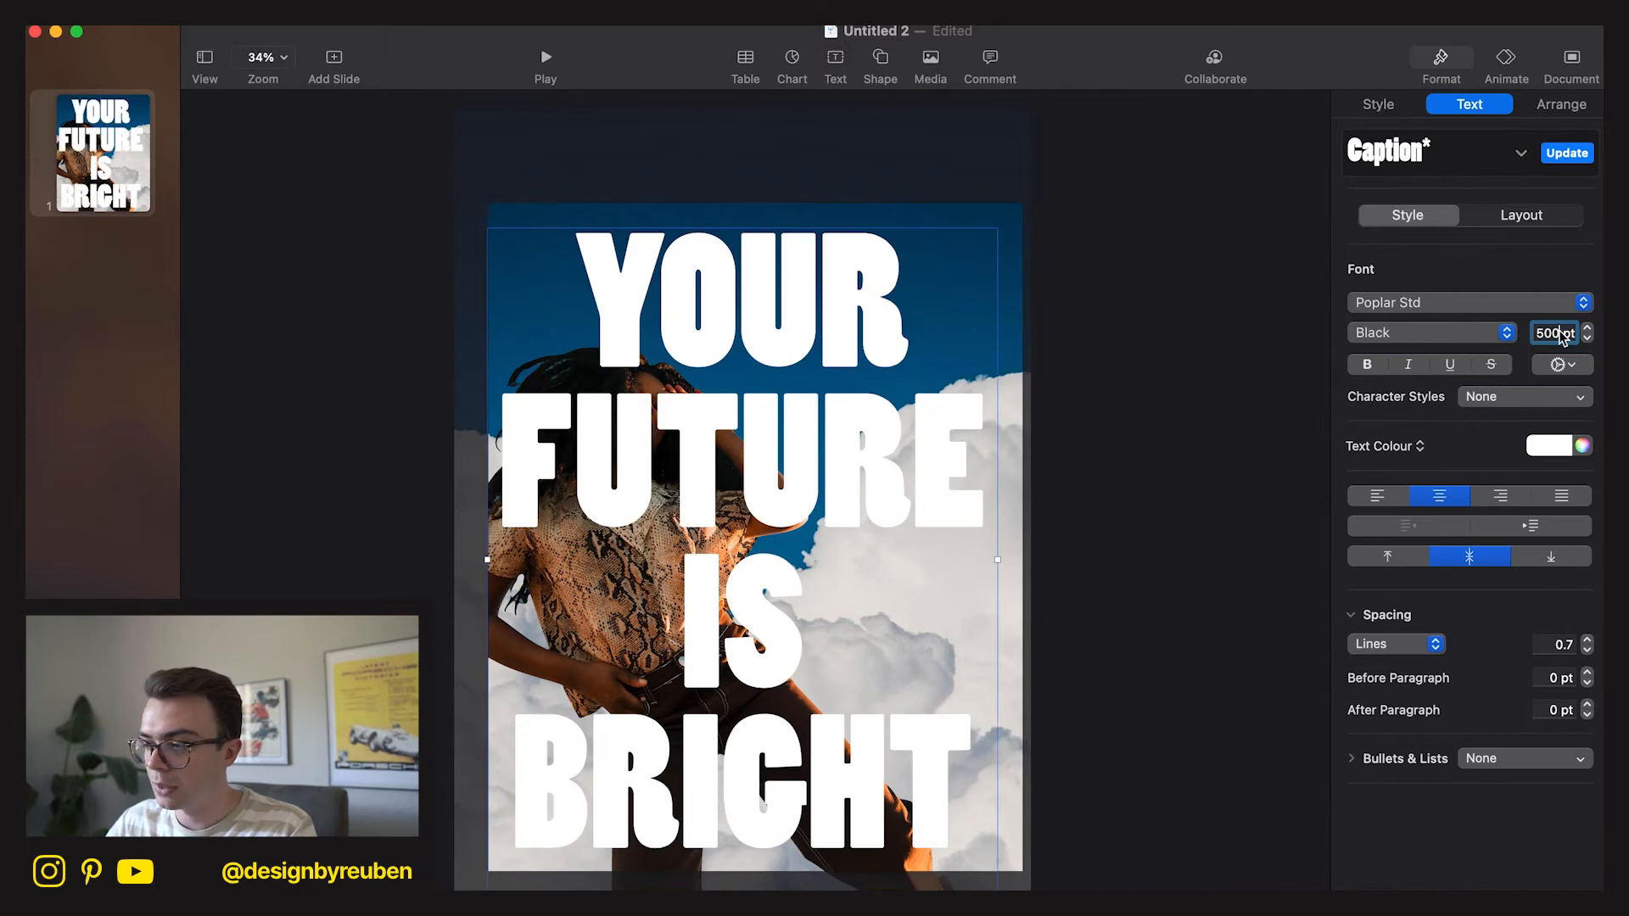
type("400")
key("Return")
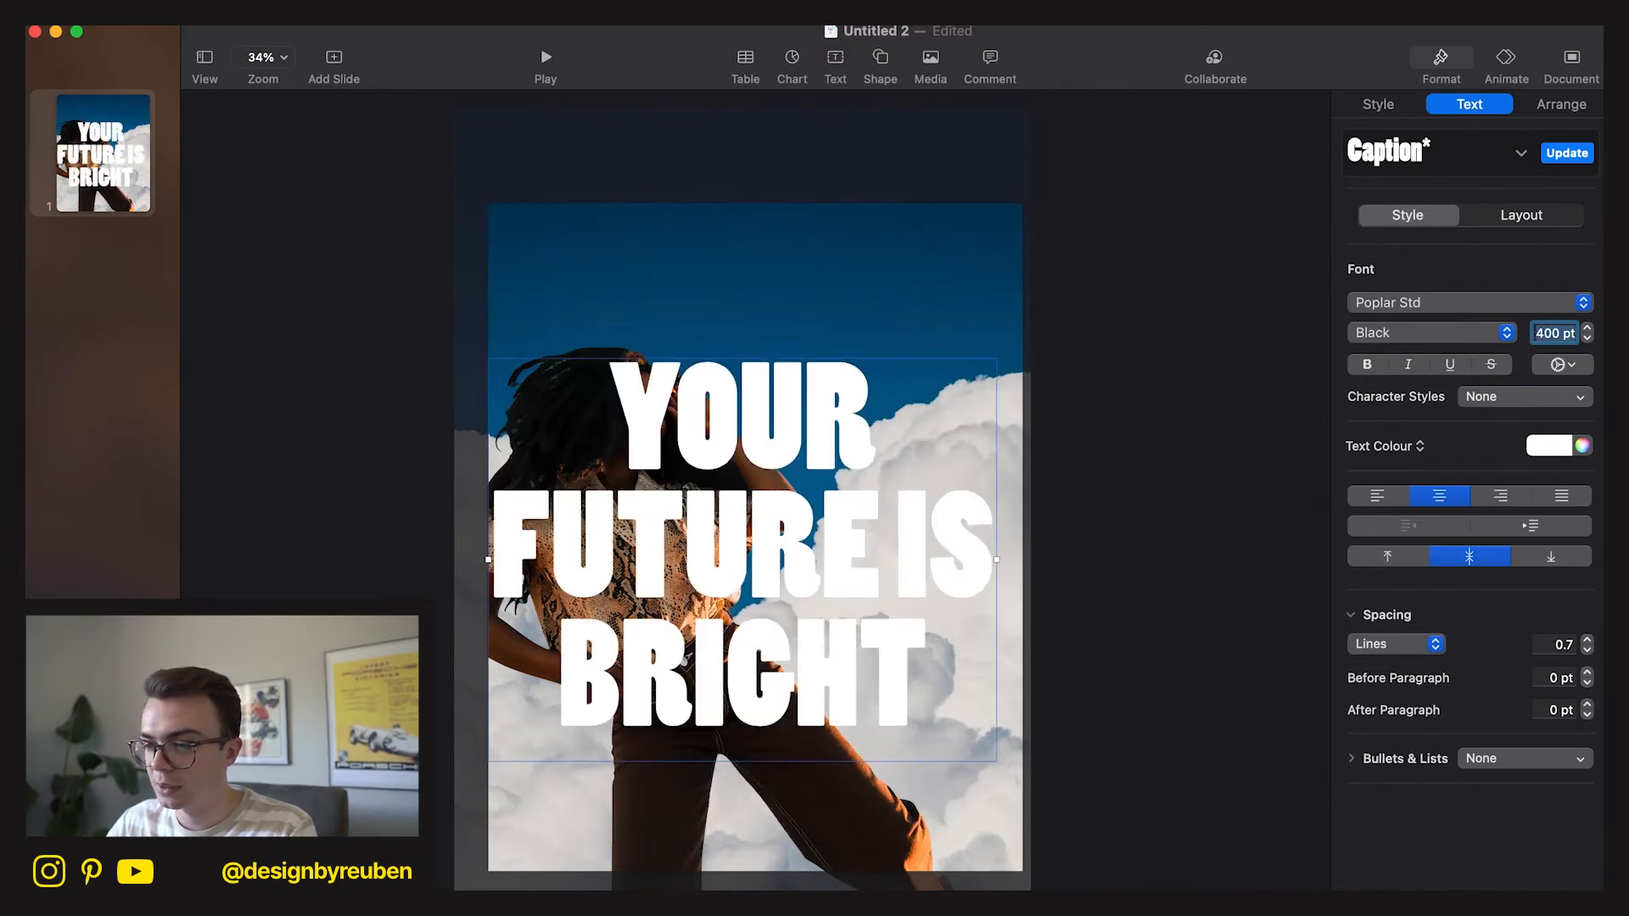
Set the headline's font size to 350 pt and move it up over the woman's upper body.
type("350")
key("Return")
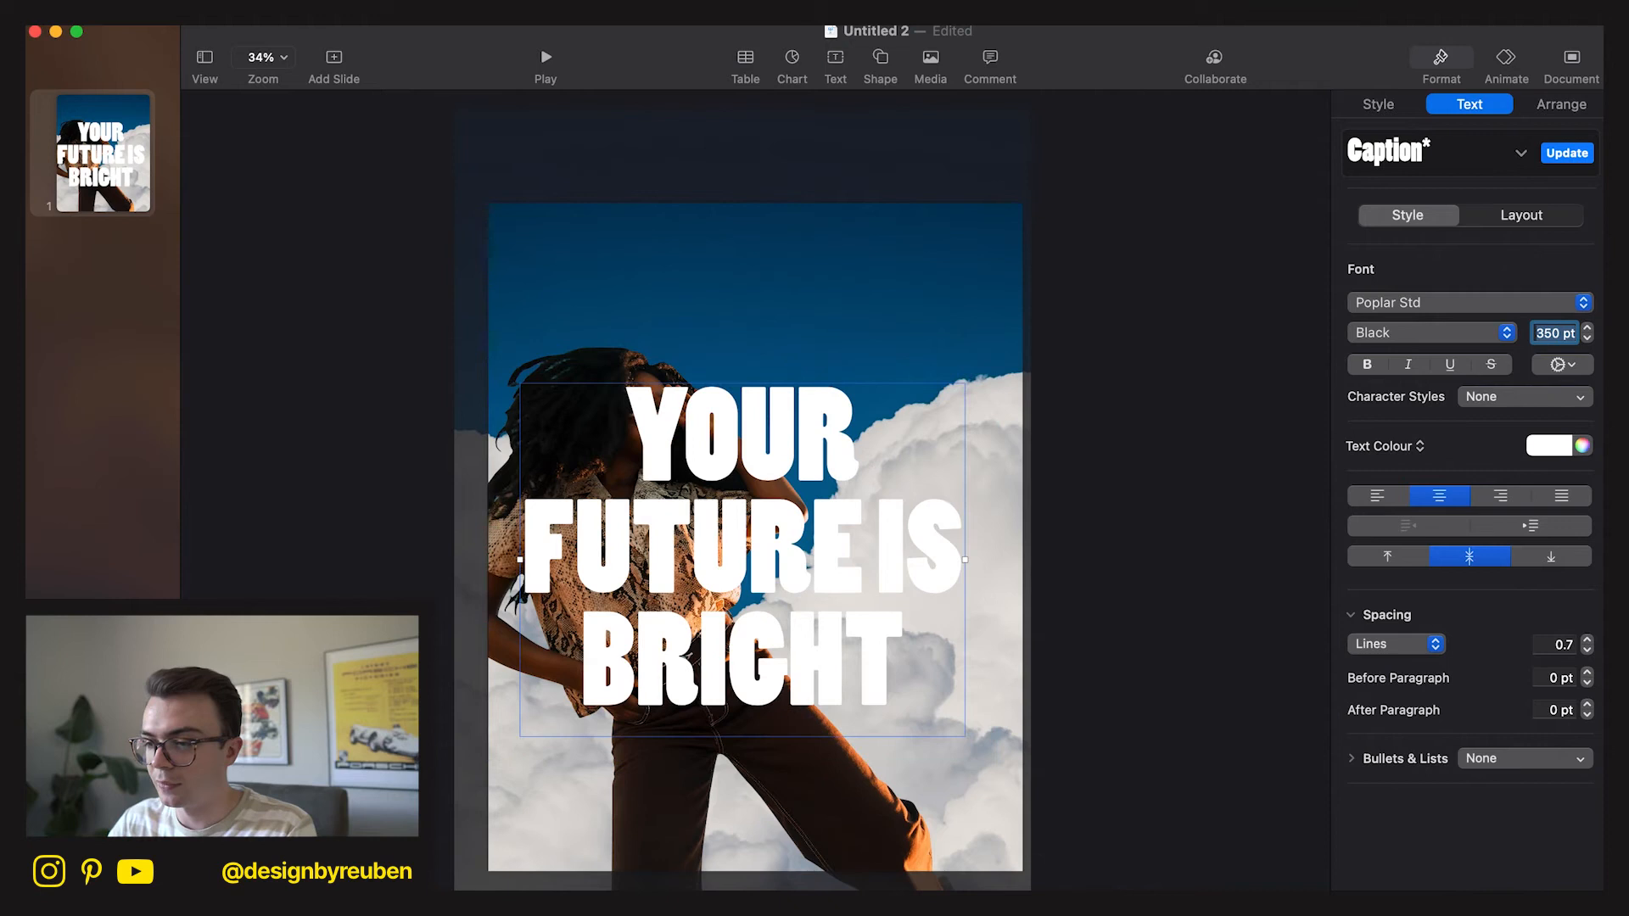
left_click_drag(871, 542, 853, 482)
left_click(1077, 570)
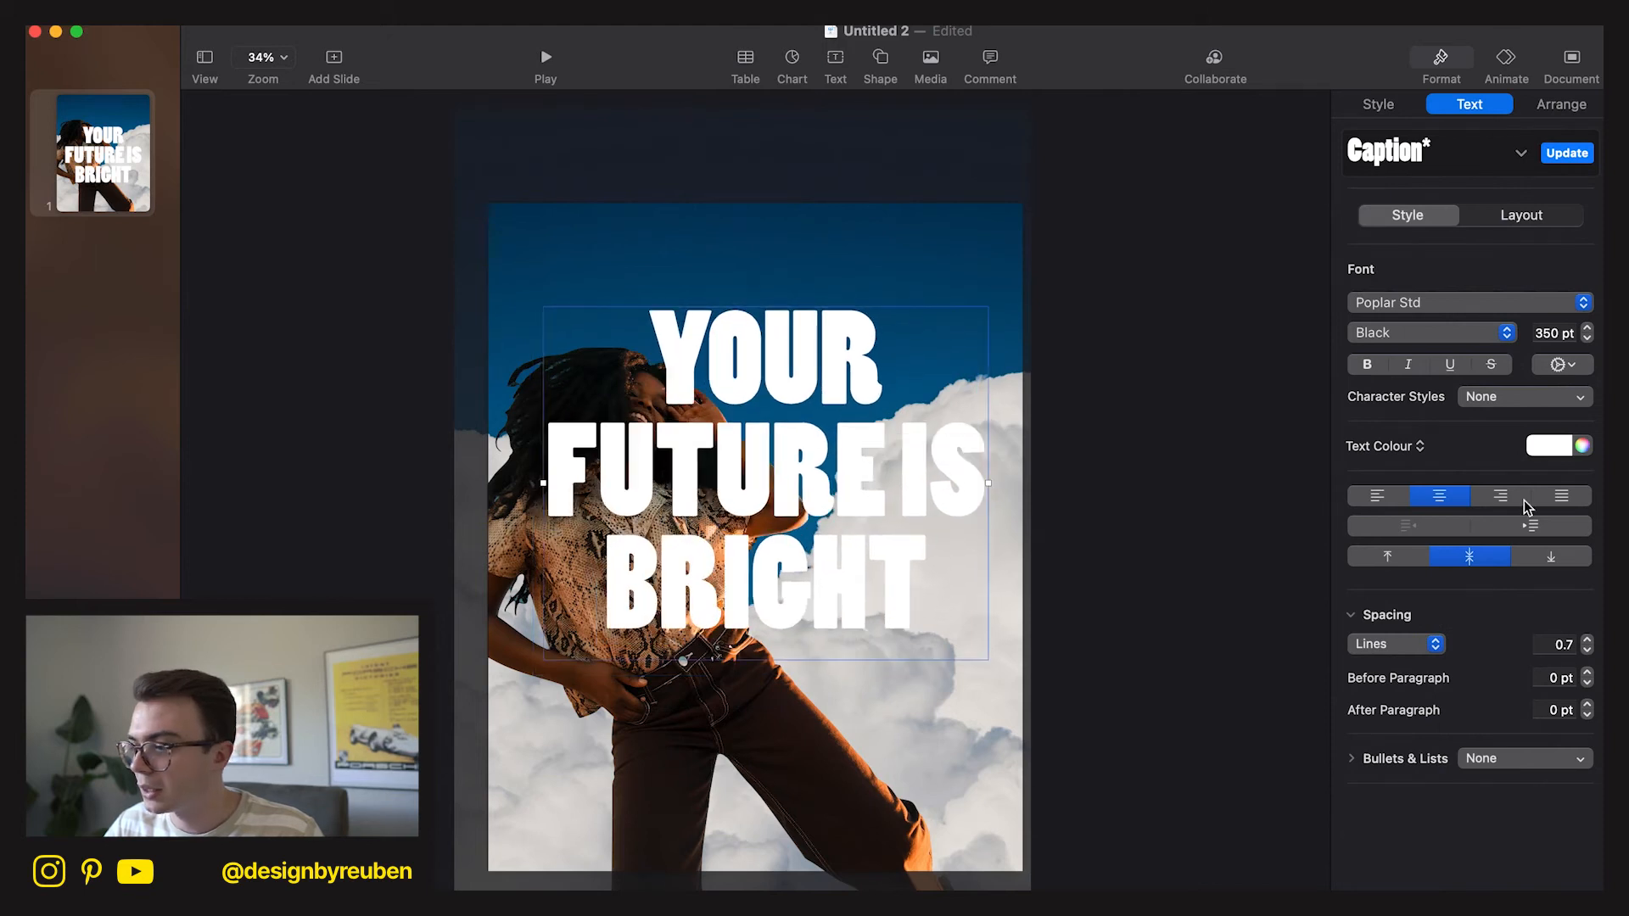
Right-align the headline and rework its line breaks so that IS shares the last line with BRIGHT.
left_click(1524, 501)
double_click(902, 475)
left_click(902, 475)
key("Return")
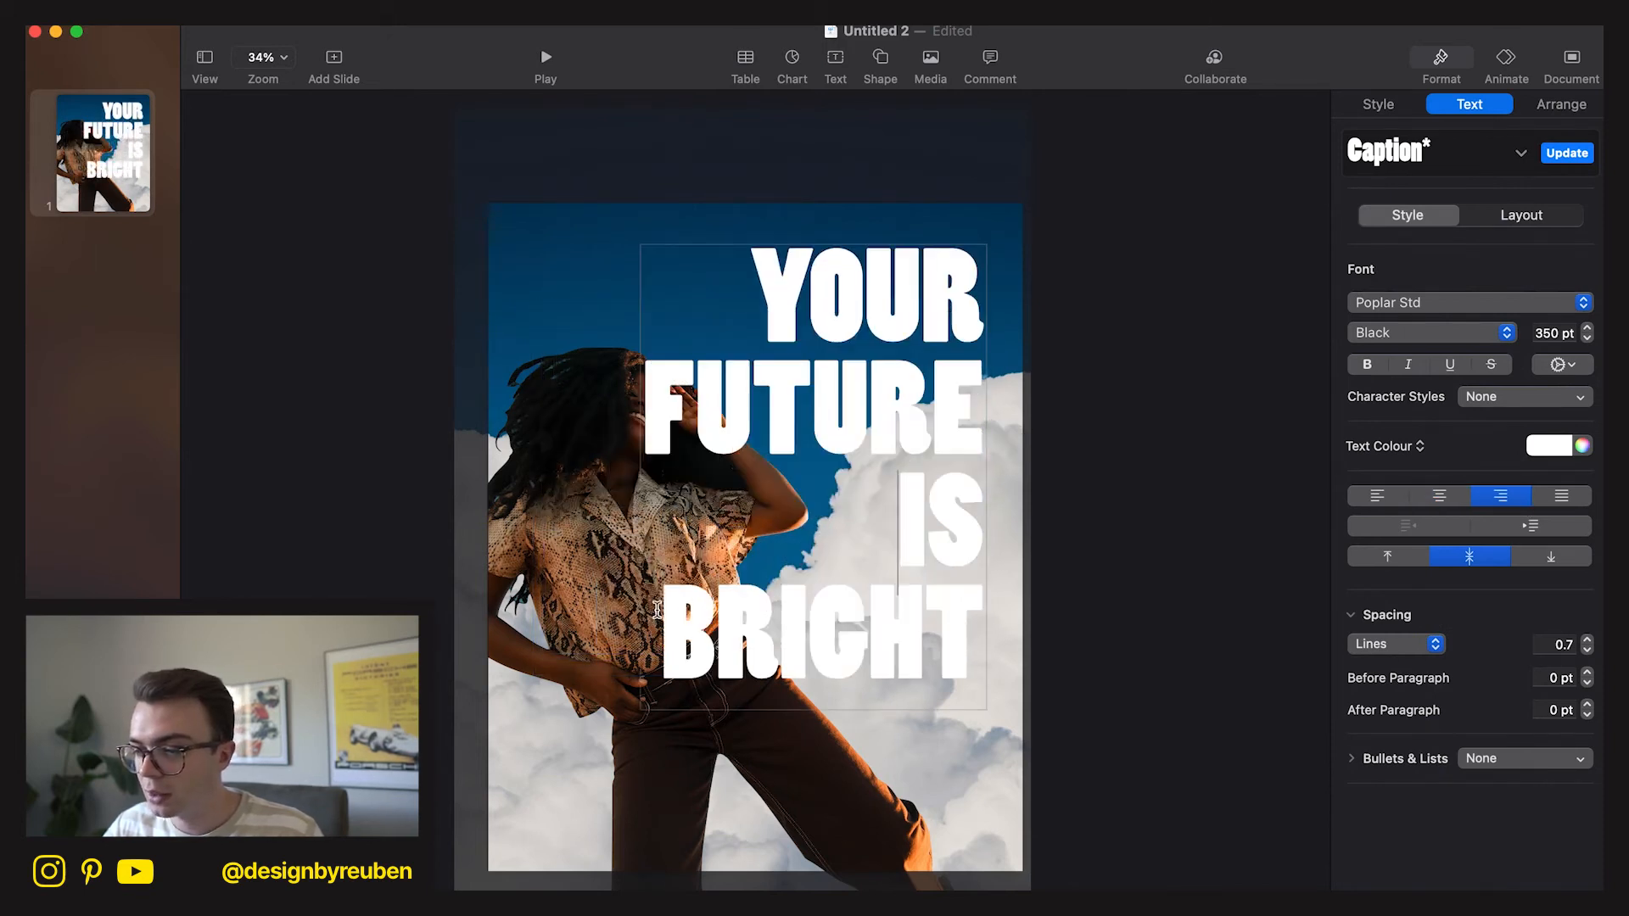
key("BackSpace")
key("BackSpace")
type("\\")
key("BackSpace")
key("Return")
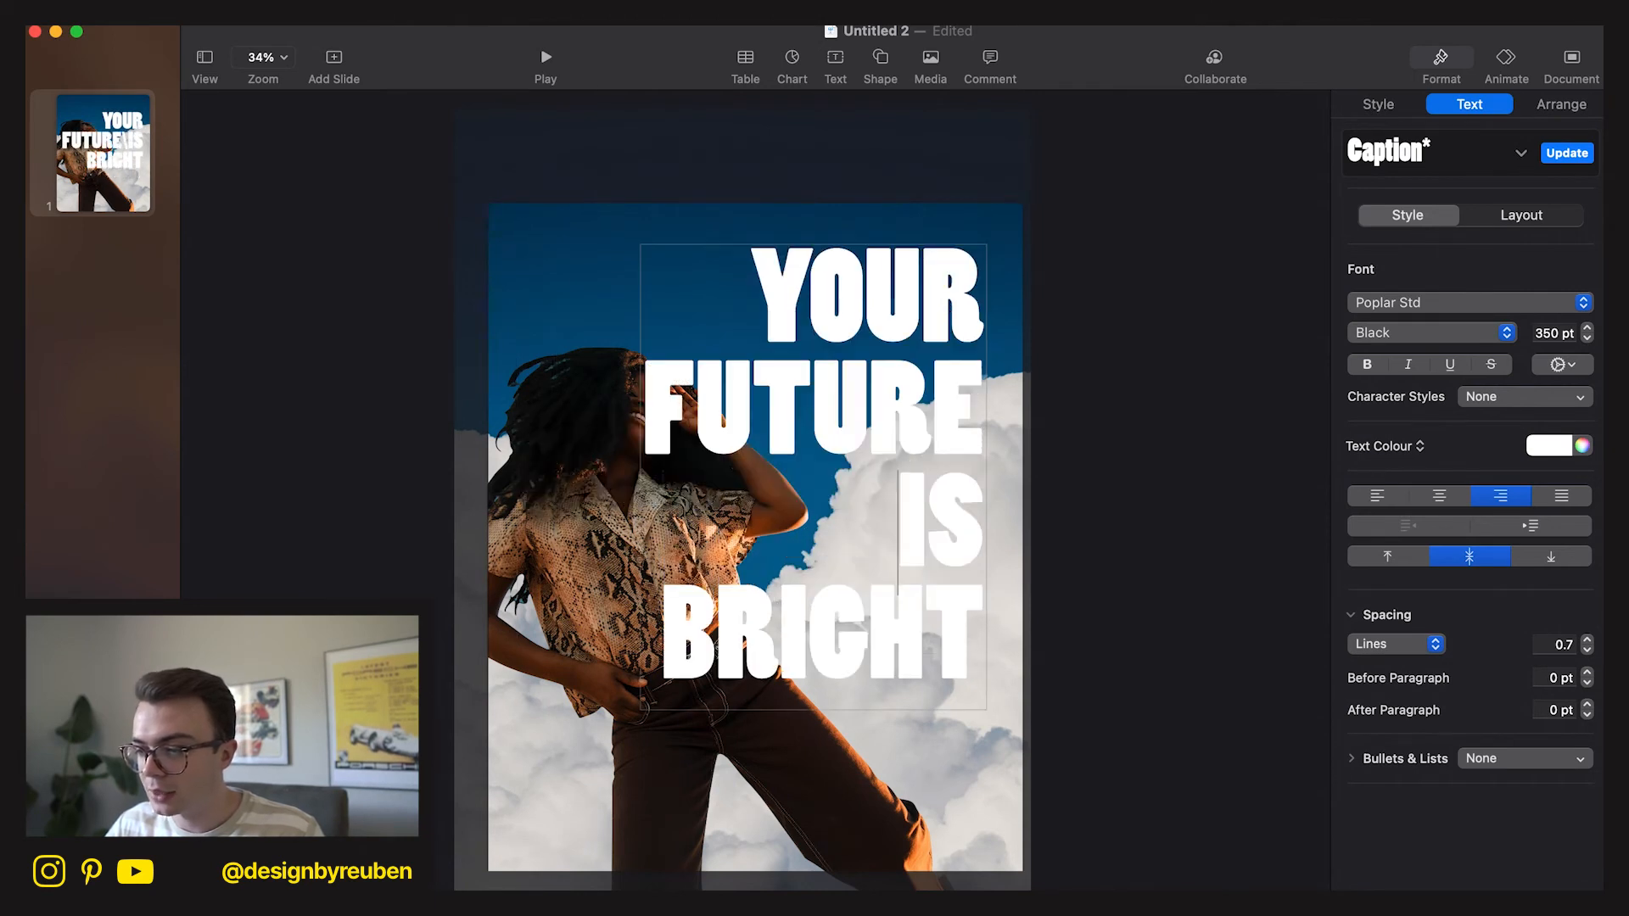
left_click(661, 629)
key("BackSpace")
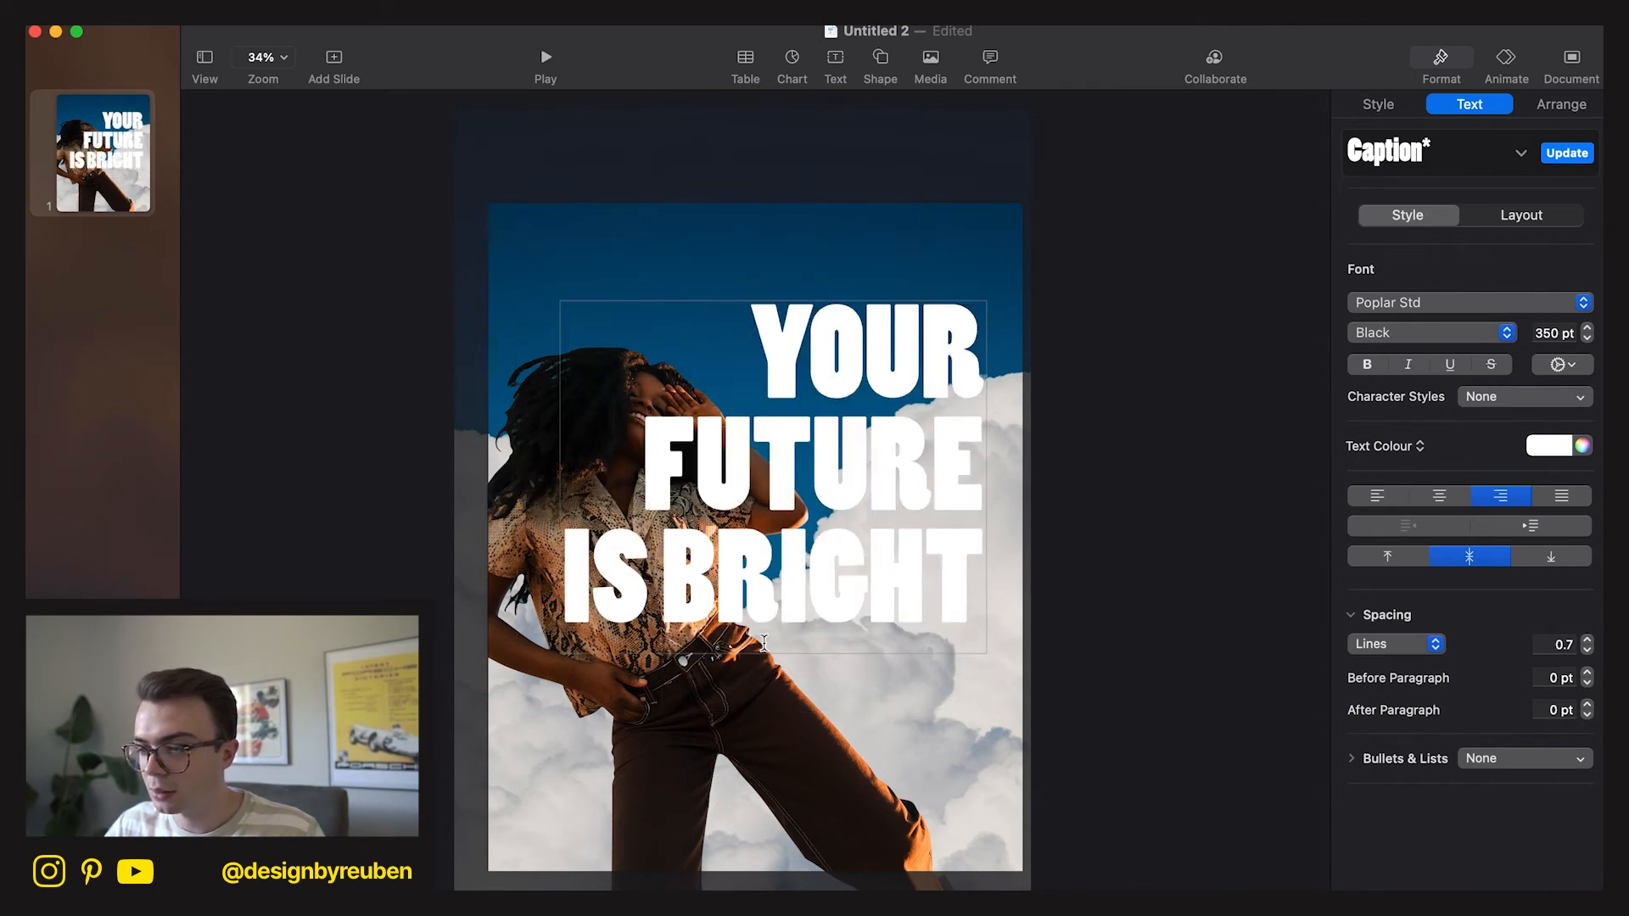
Move the headline down to the lower right of the poster and recolour its text bright red.
left_click(1138, 267)
left_click_drag(907, 384, 928, 543)
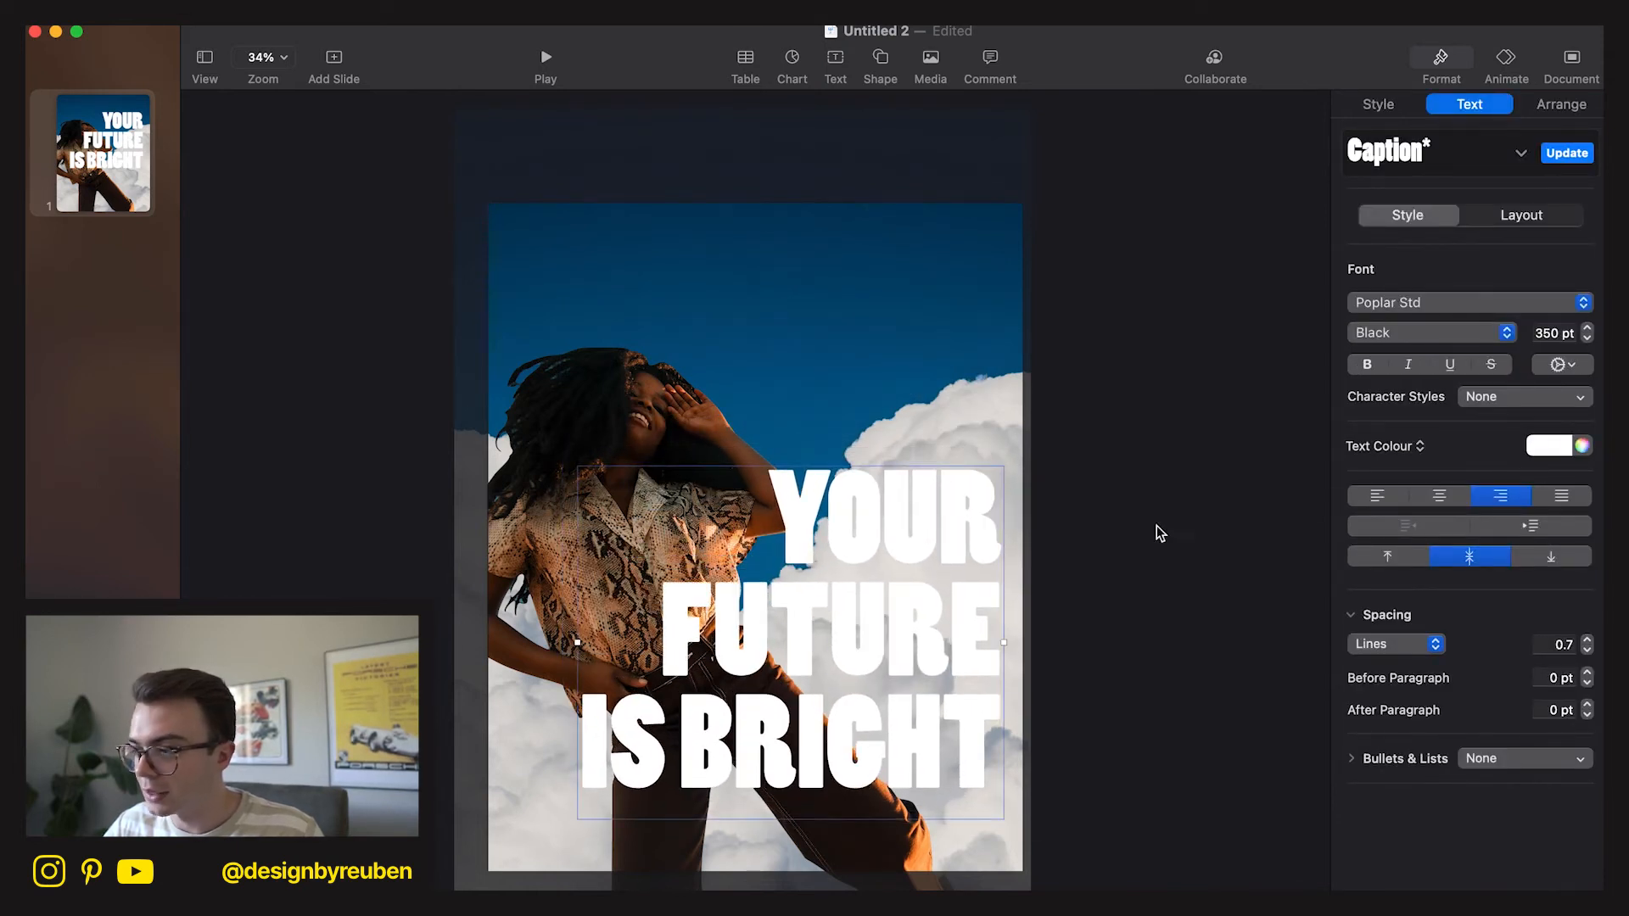
left_click(1563, 447)
left_click(1539, 559)
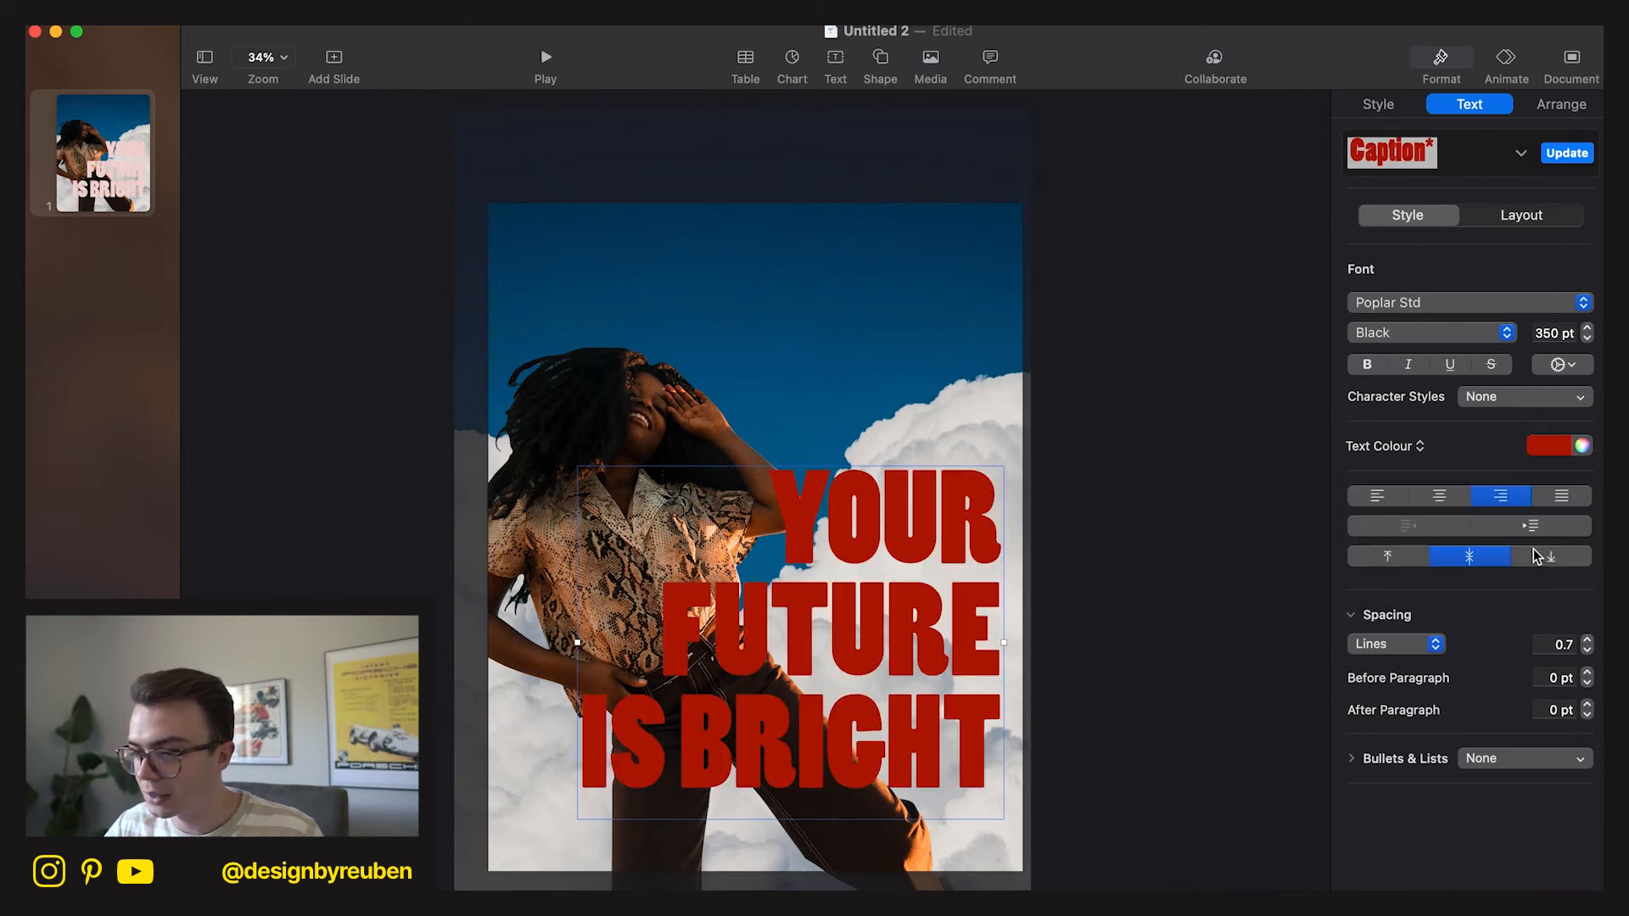
left_click(1553, 447)
left_click(1552, 537)
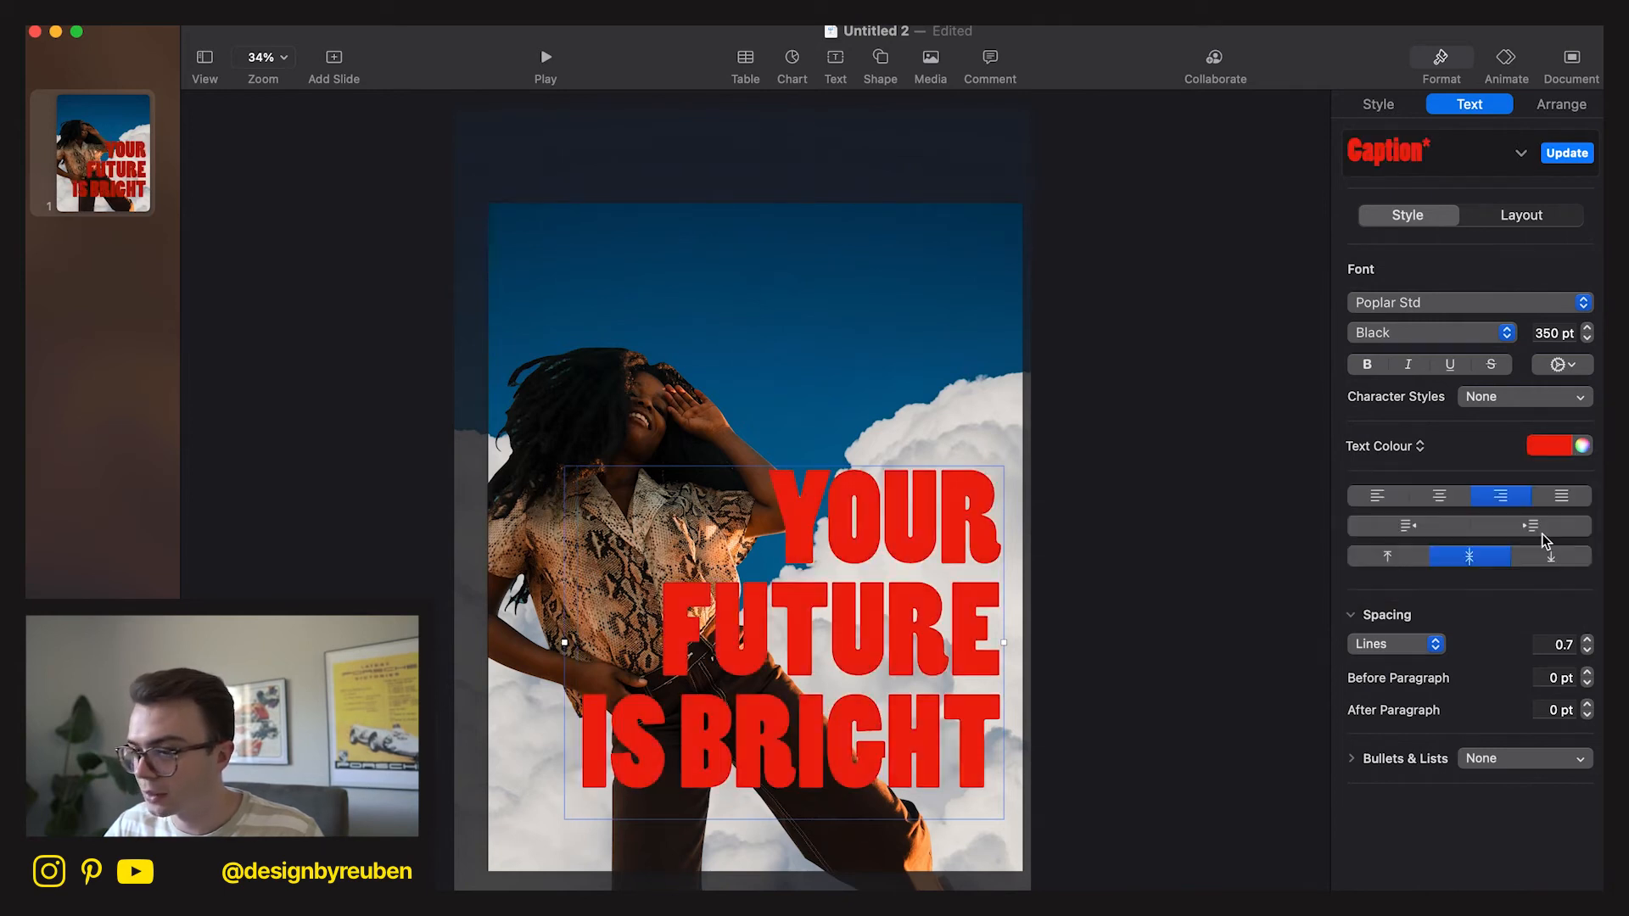
Nudge the headline slightly into place near the poster's right edge and deselect it.
left_click(1108, 691)
left_click_drag(948, 635, 895, 630)
left_click(1106, 603)
left_click(1096, 549)
Place the cut-out woman in front of the red headline.
left_click(597, 444)
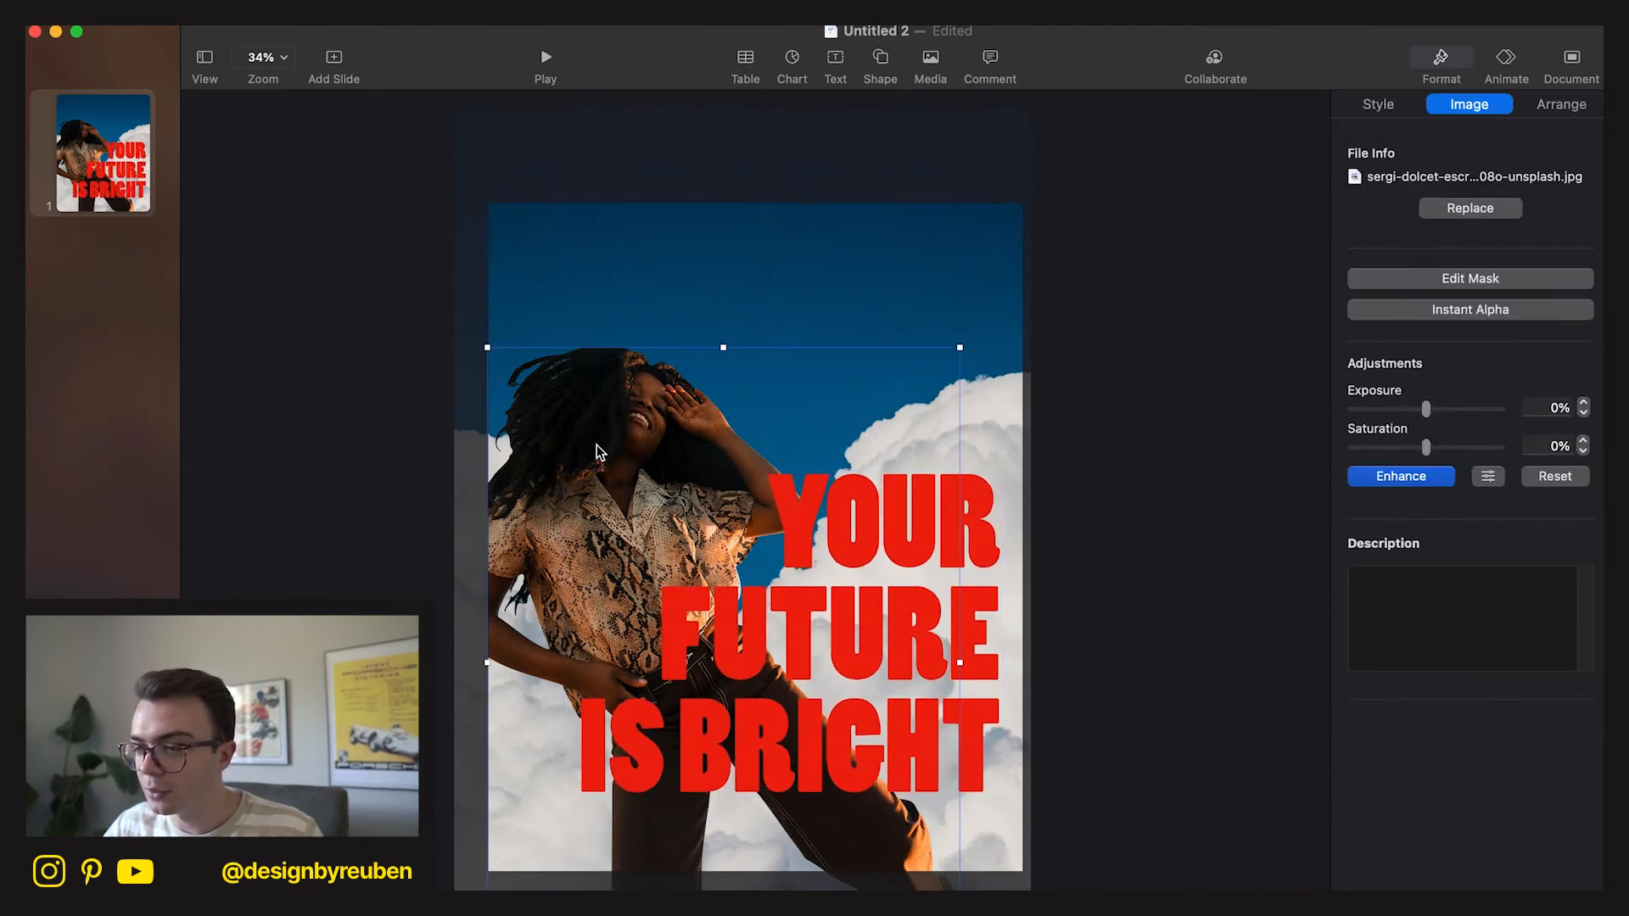
left_click(1374, 105)
left_click(1504, 102)
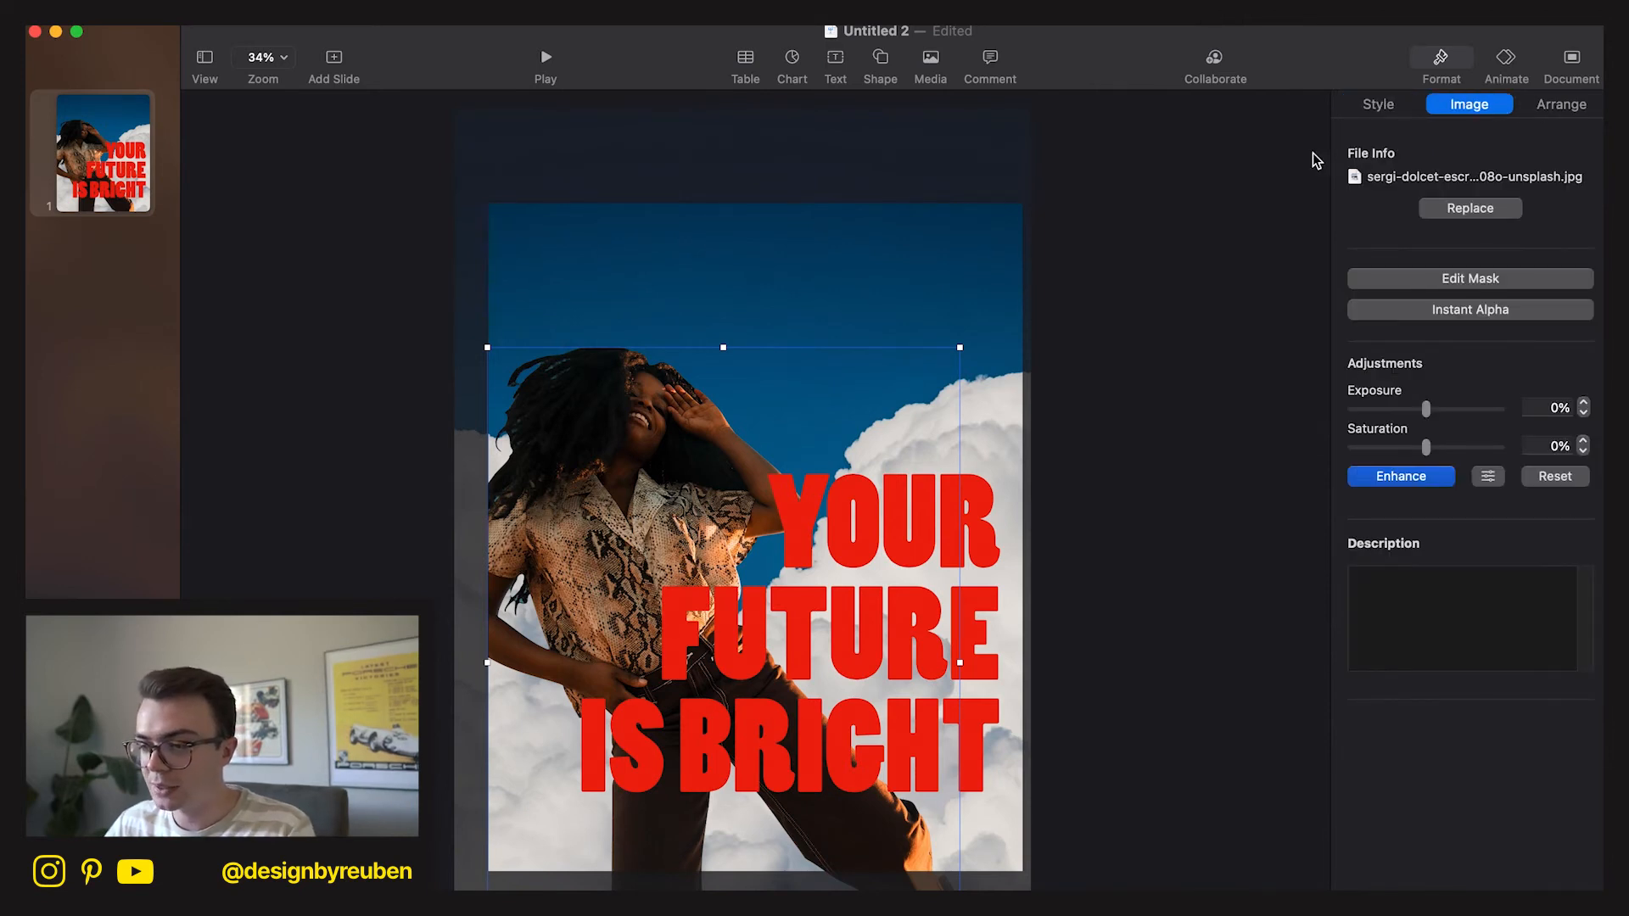
key("super+shift+f")
left_click(720, 490)
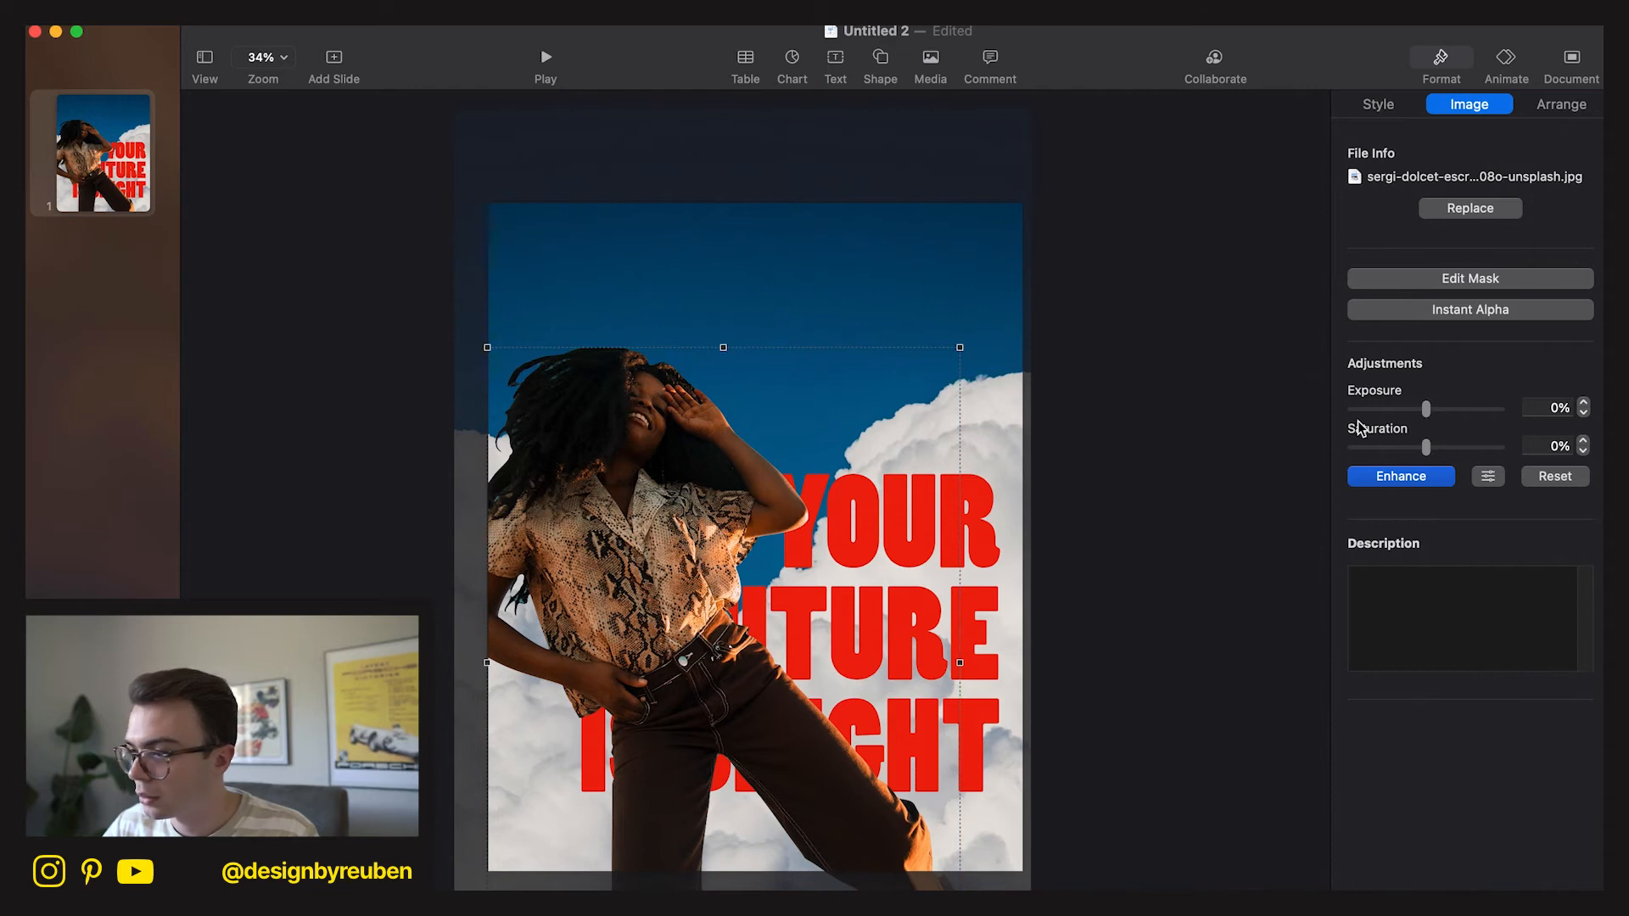
Try using Instant Alpha on the woman's image to reveal the headline over her torso and trousers.
left_click(1442, 309)
left_click_drag(761, 544, 811, 473)
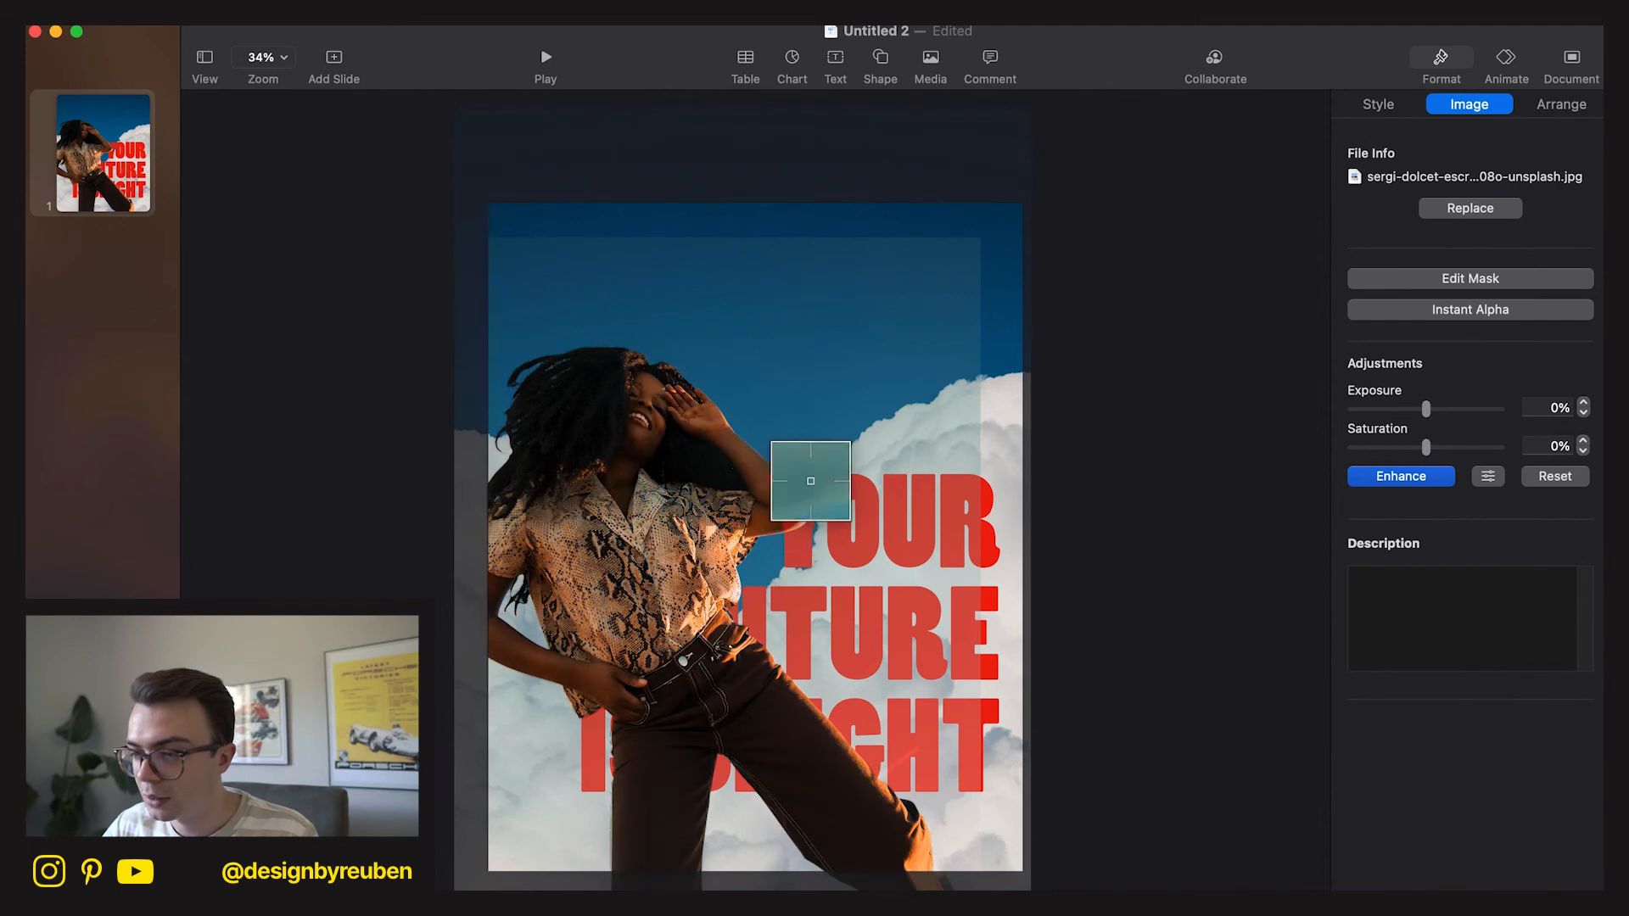
left_click_drag(782, 527, 819, 492)
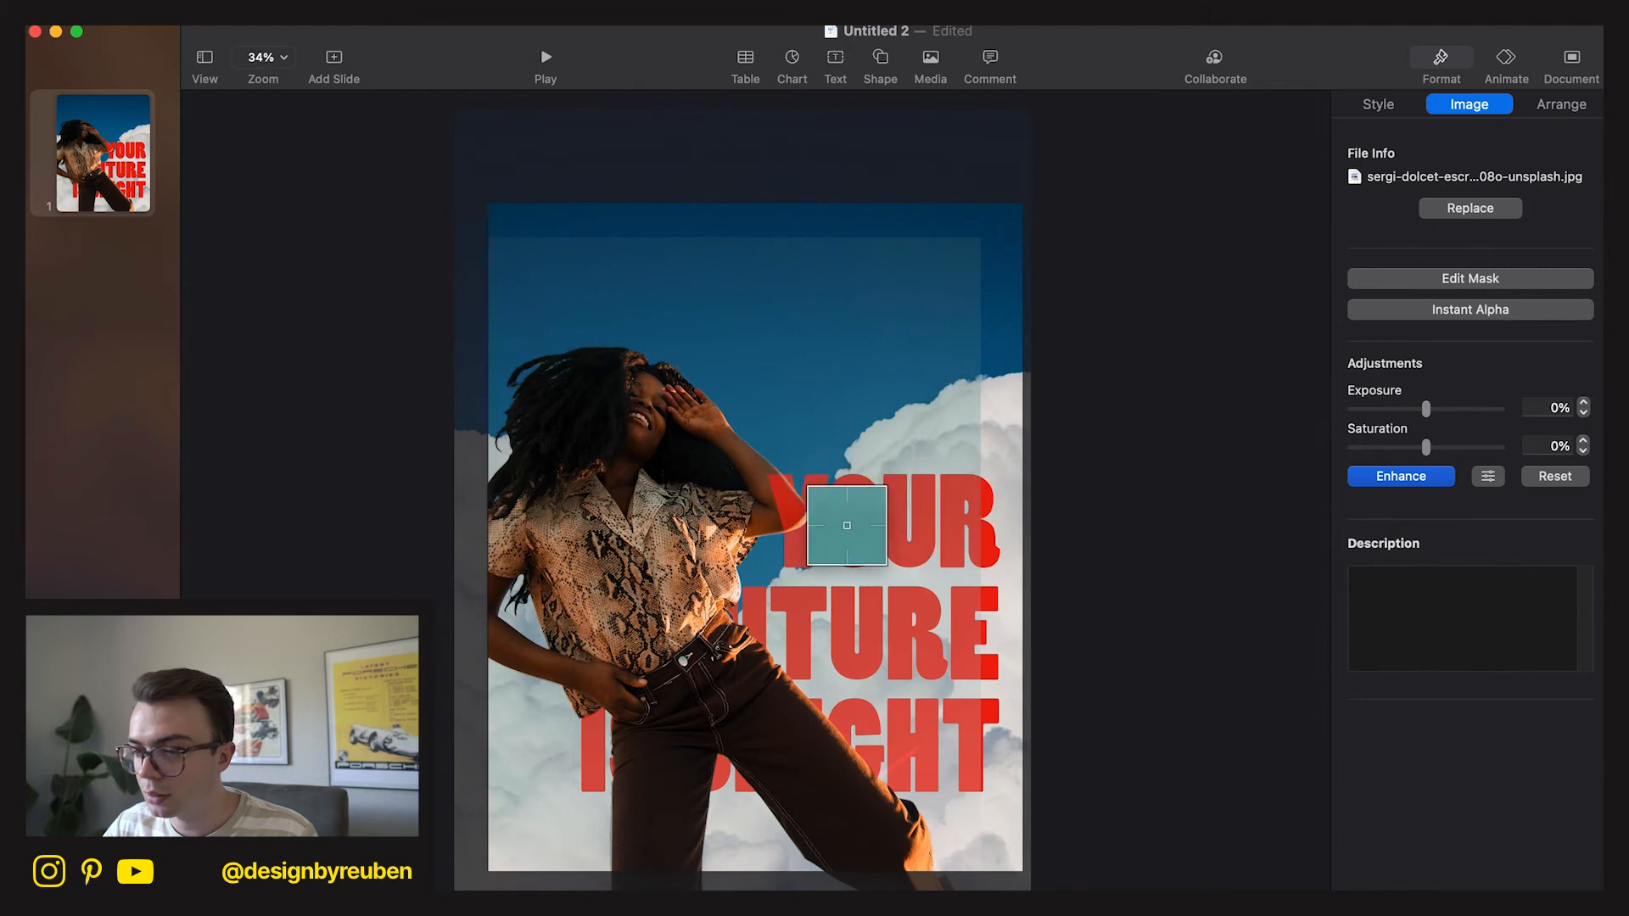
left_click_drag(807, 705, 738, 617)
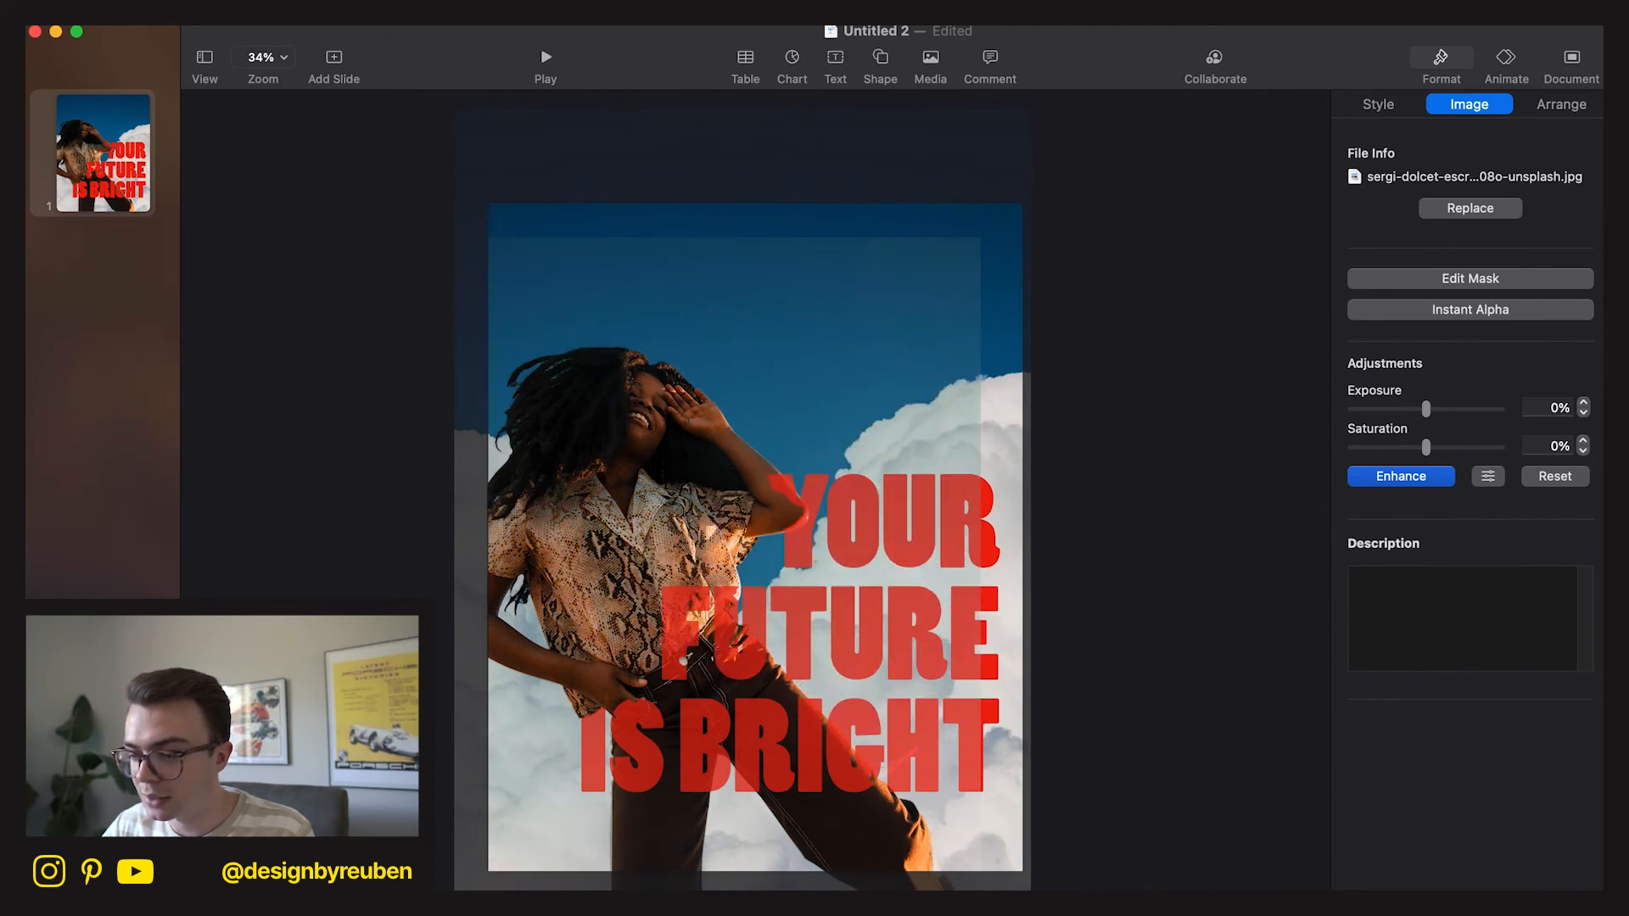
key("Return")
left_click(1037, 715)
Undo the Instant Alpha edits and remove the woman's image from in front of the headline.
left_click(849, 678)
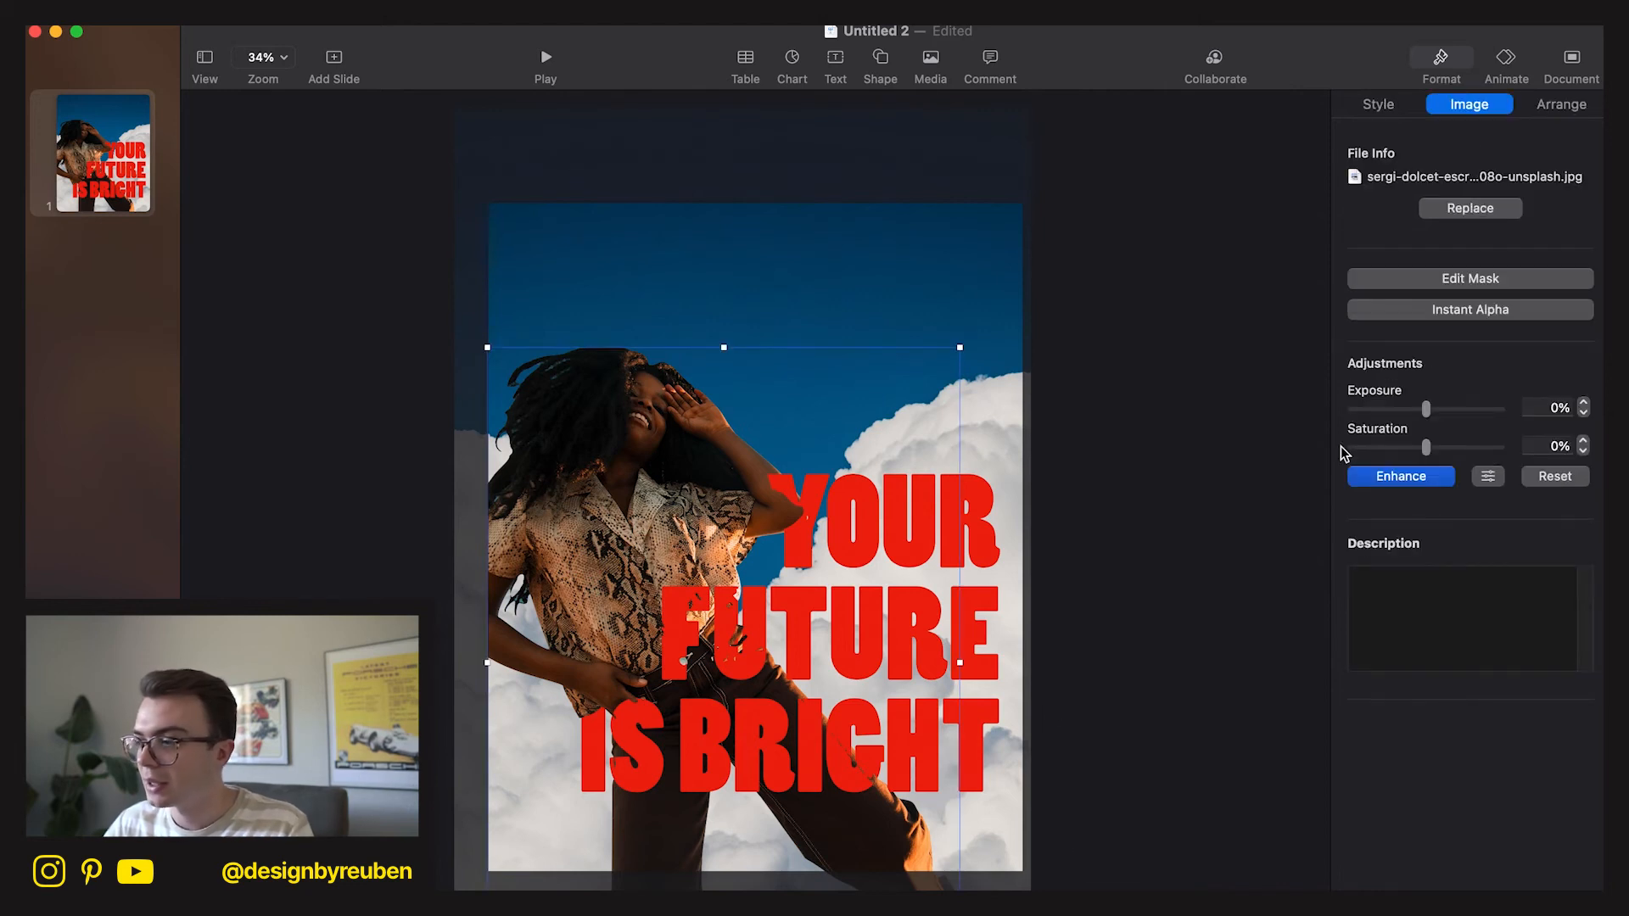
left_click(1386, 112)
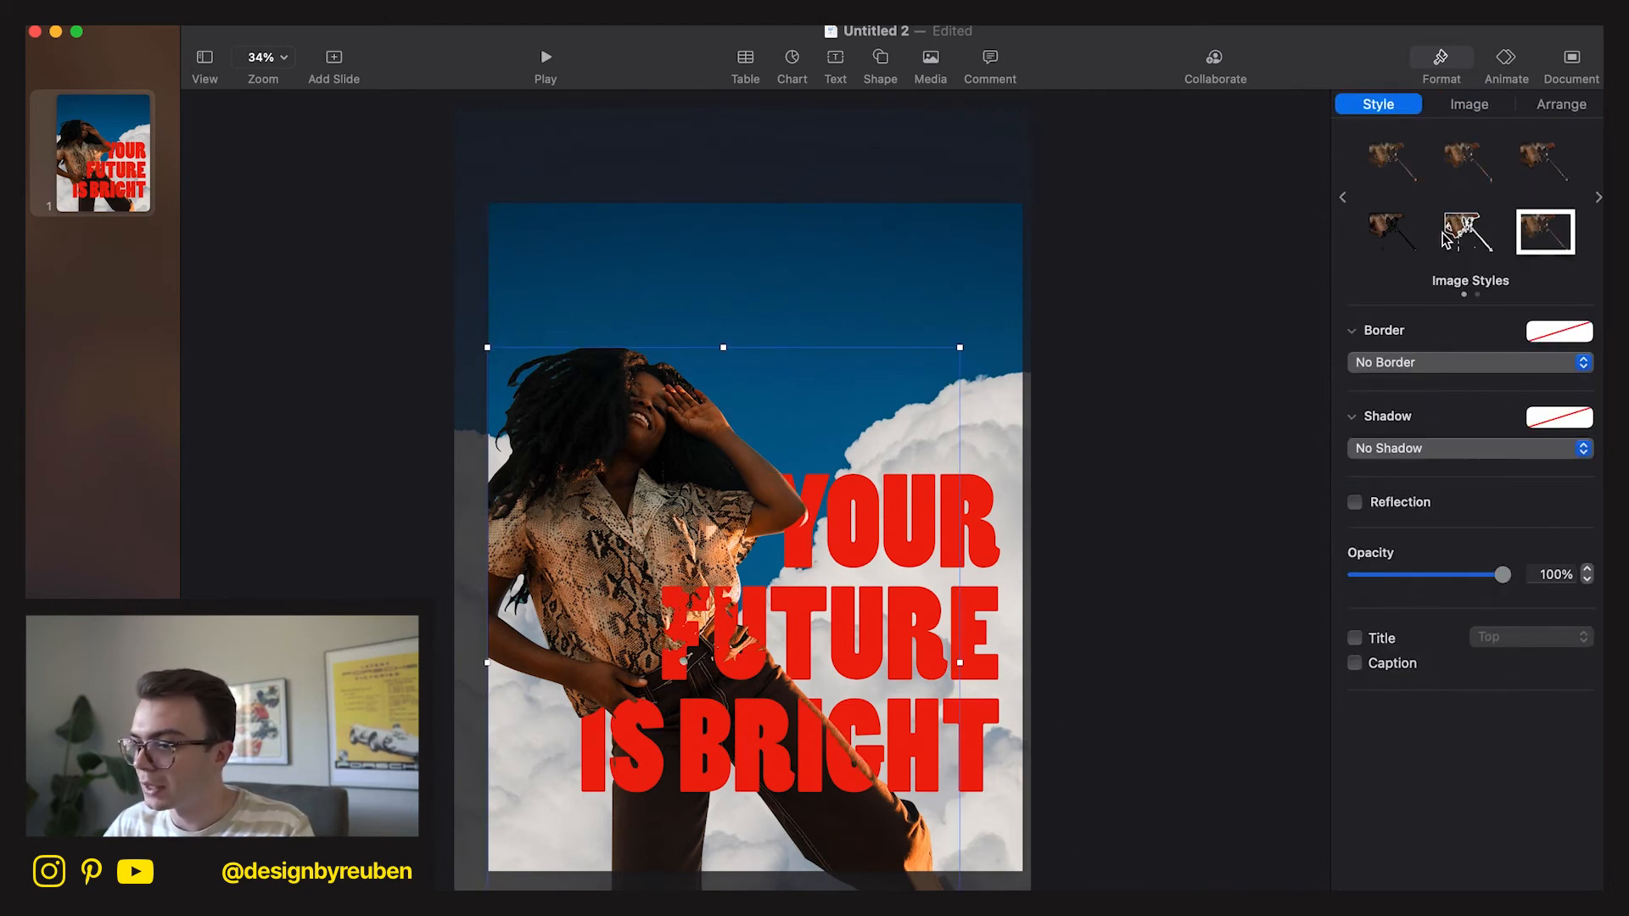
left_click(1468, 104)
left_click(1412, 104)
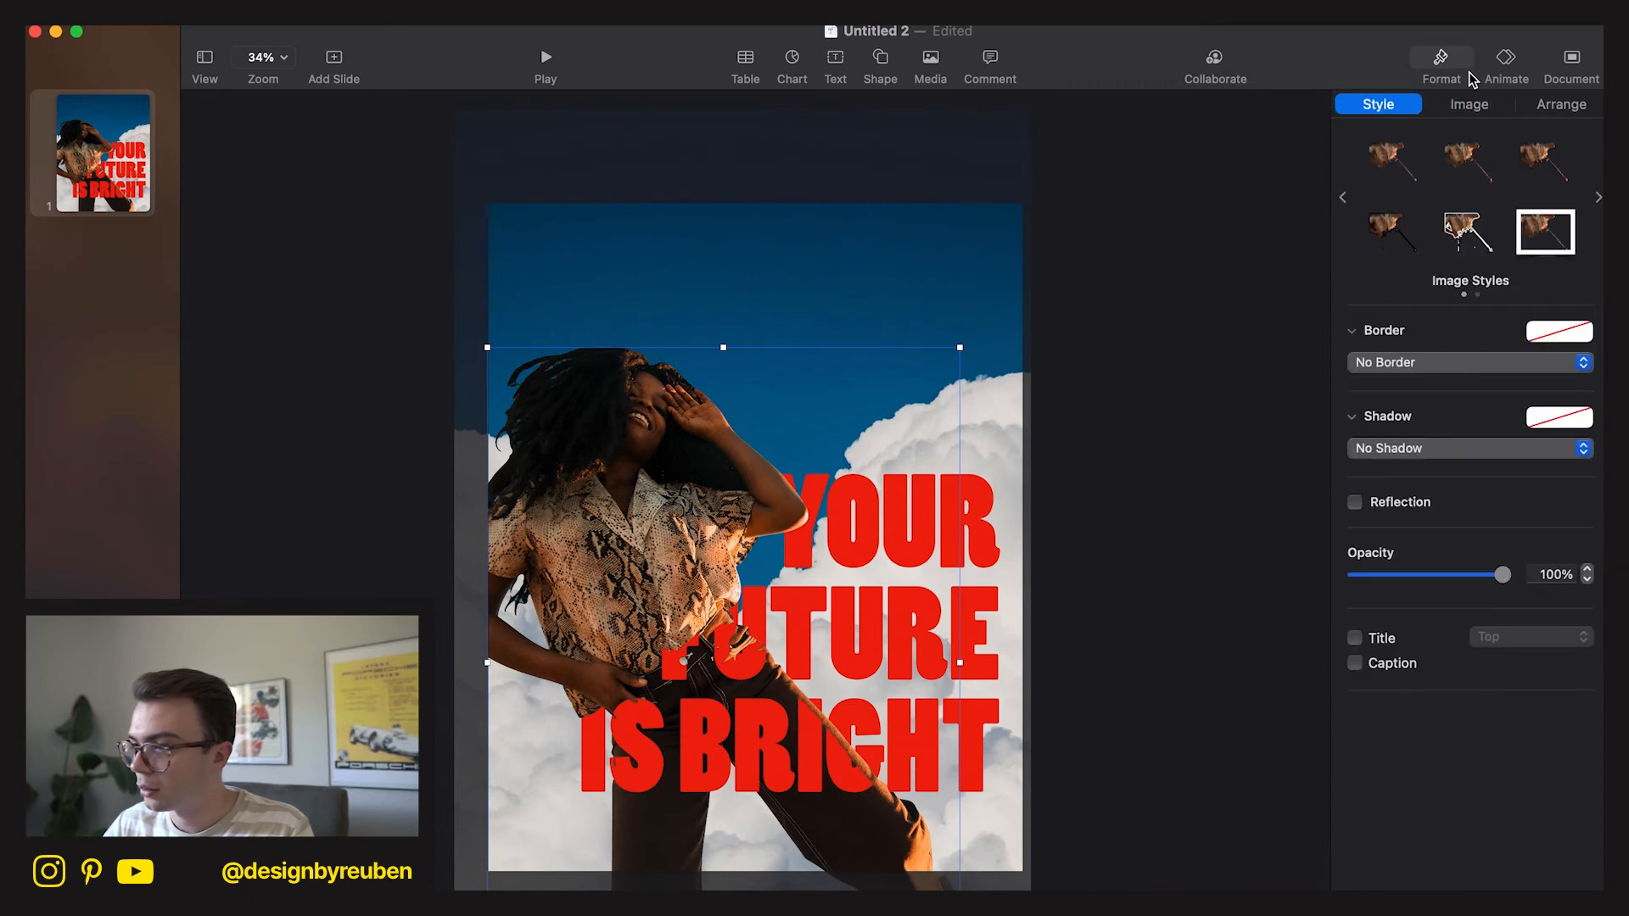
left_click(976, 613)
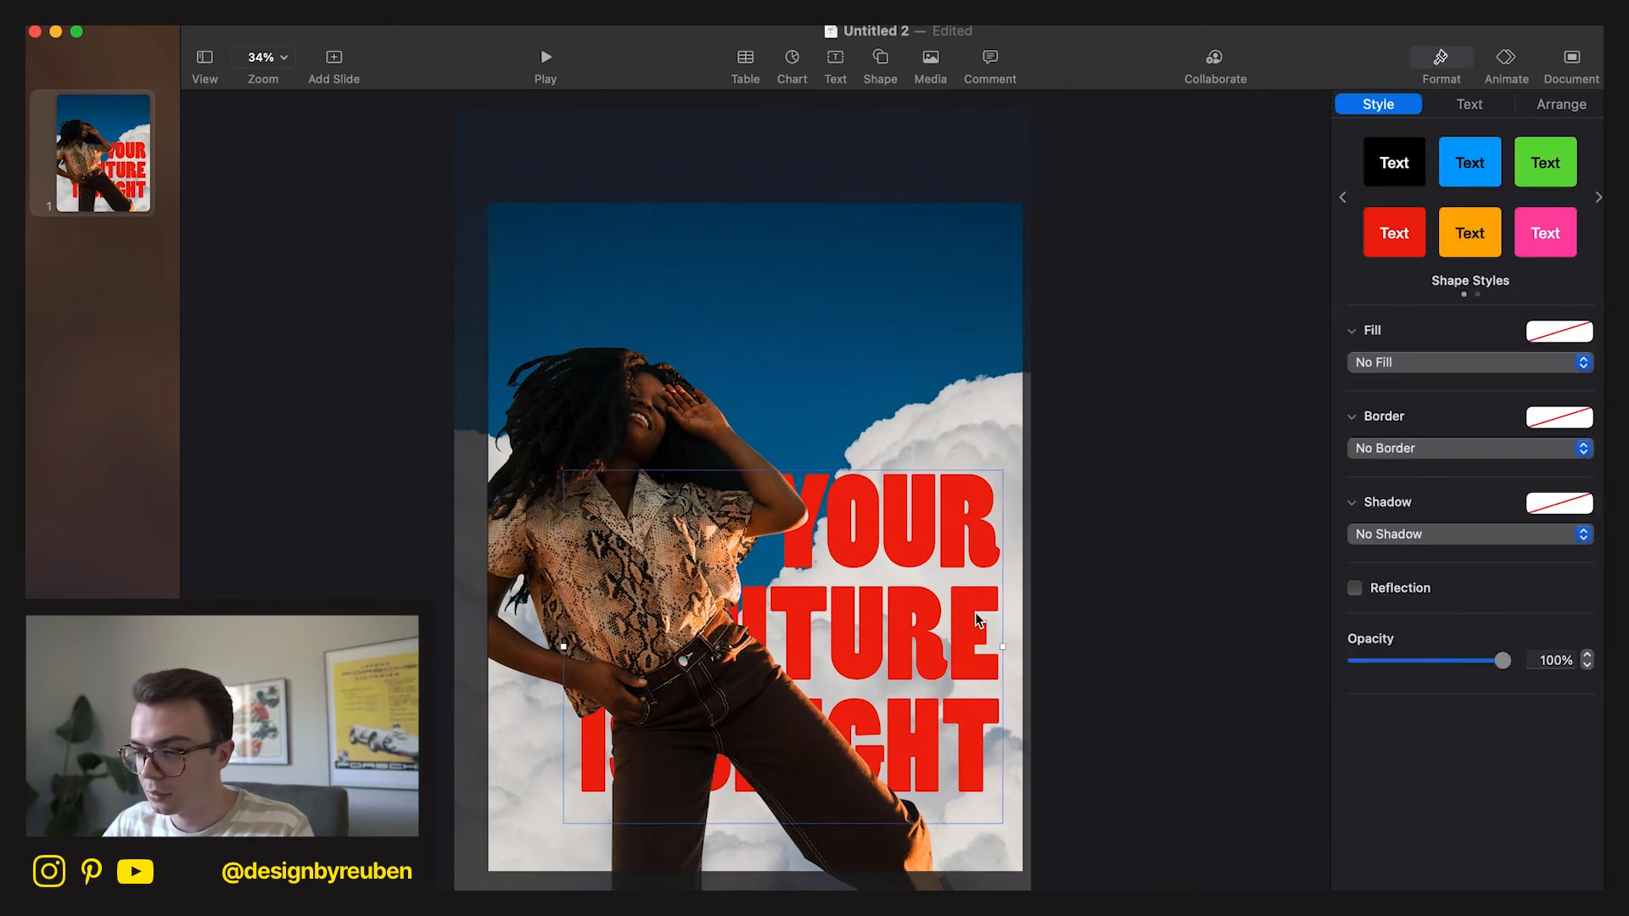
left_click(640, 439)
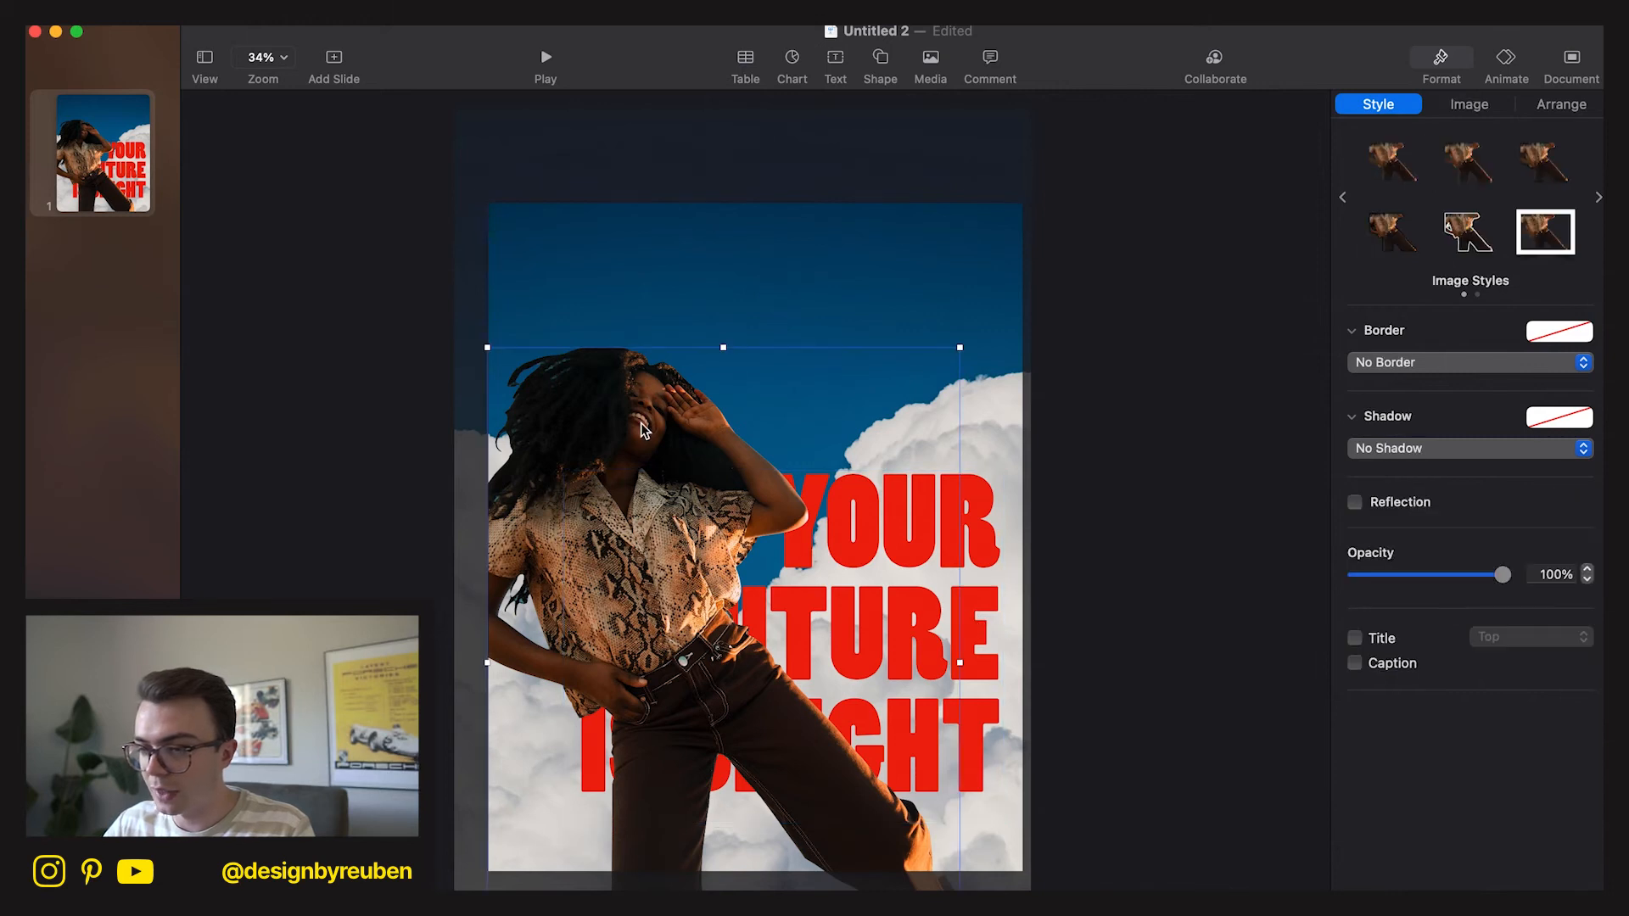
key("BackSpace")
Delete the word YOUR from the headline, keeping FUTURE IS BRIGHT in its place on the lower two lines.
left_click(836, 613)
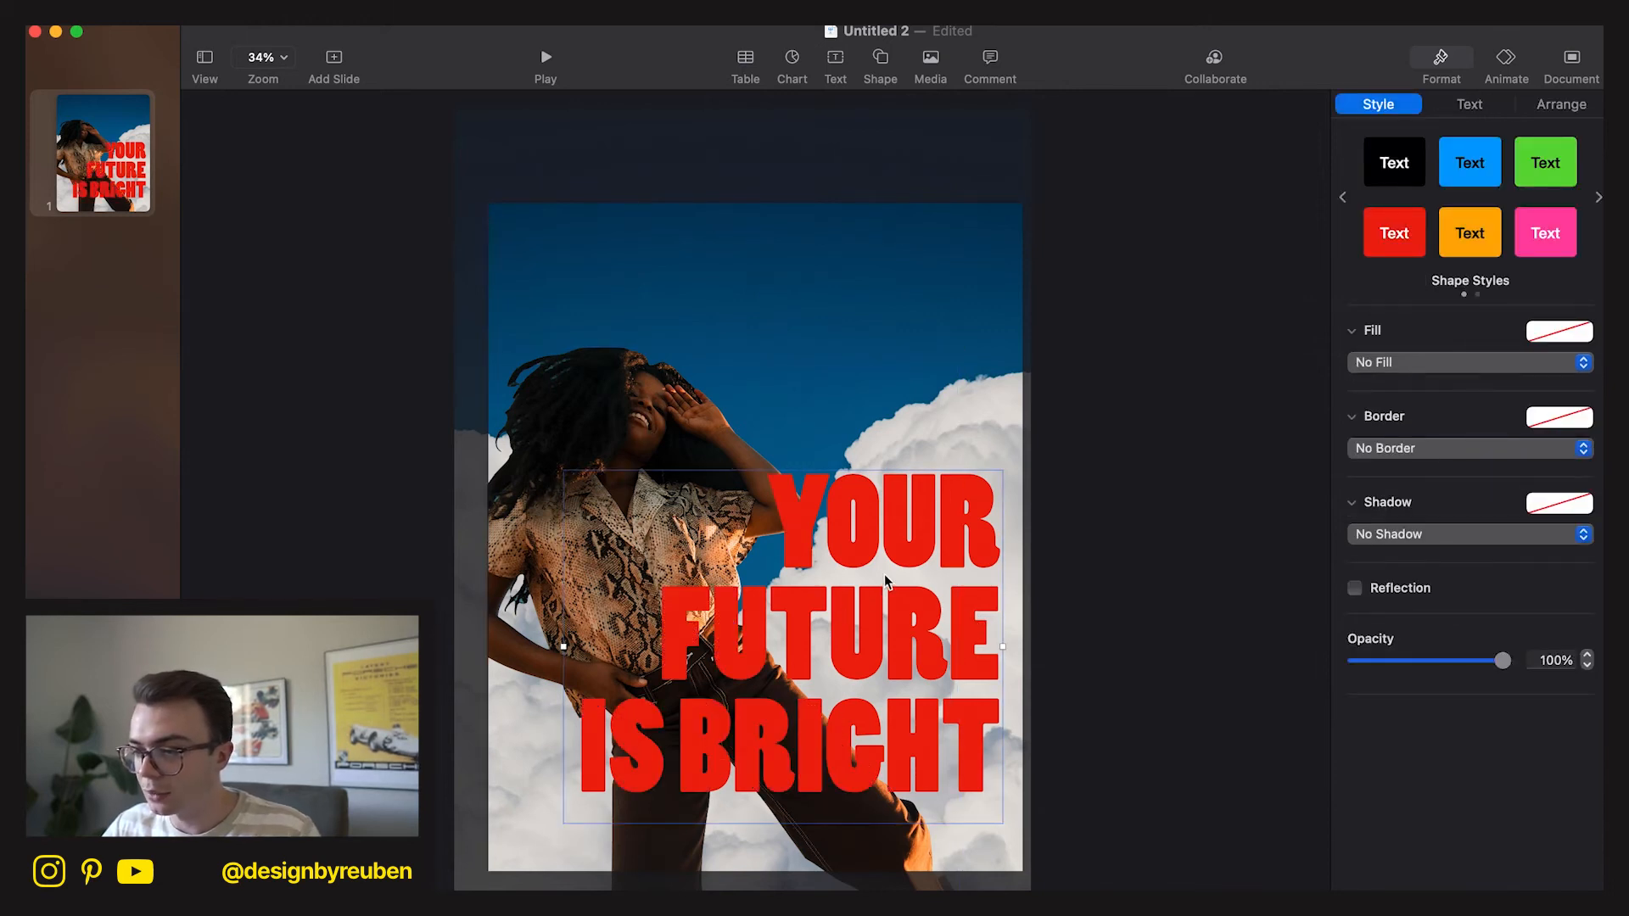
double_click(793, 543)
left_click_drag(791, 541, 990, 536)
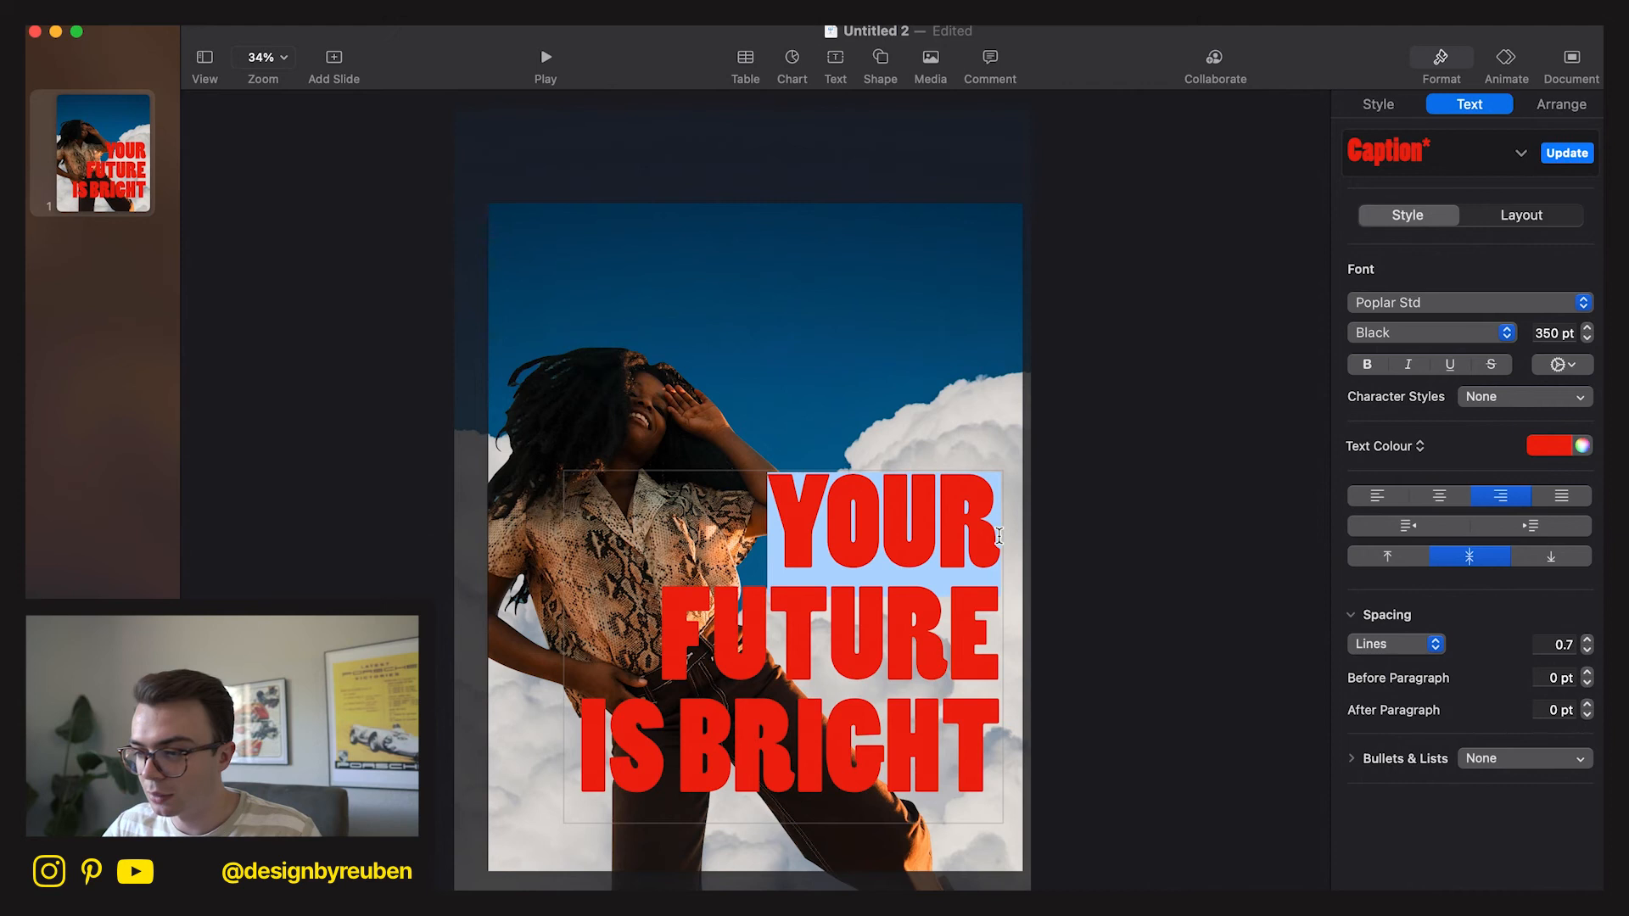
key("BackSpace")
left_click(1107, 570)
left_click(925, 646)
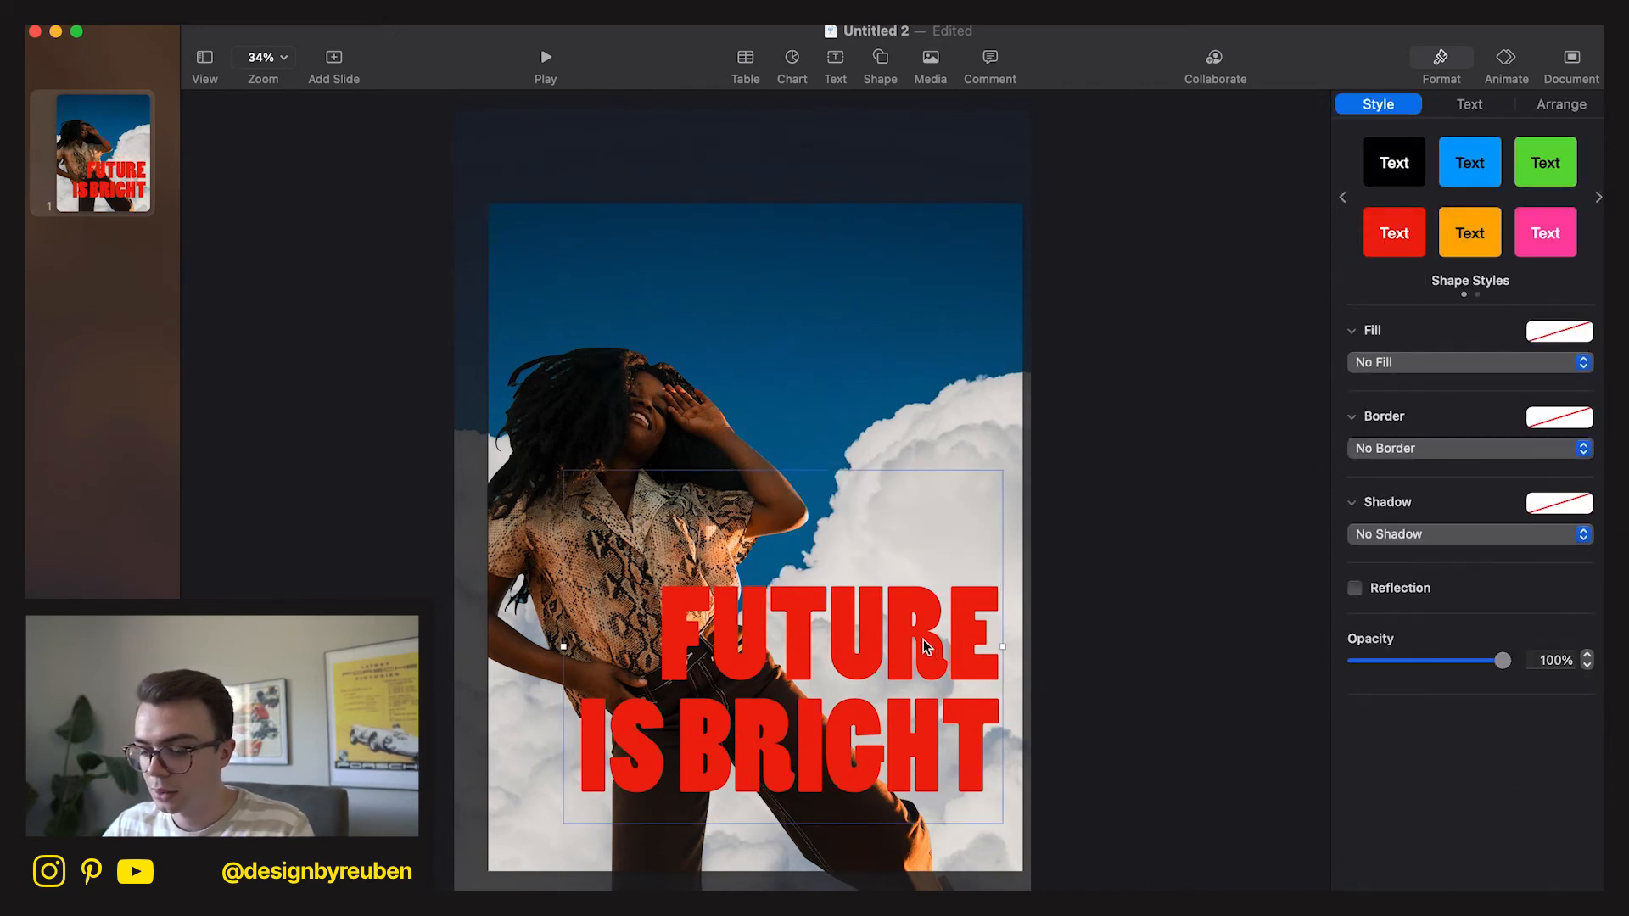
Try retyping YOUR on a duplicate of the shortened headline.
left_click_drag(923, 640, 914, 634)
double_click(952, 548)
type("YOU")
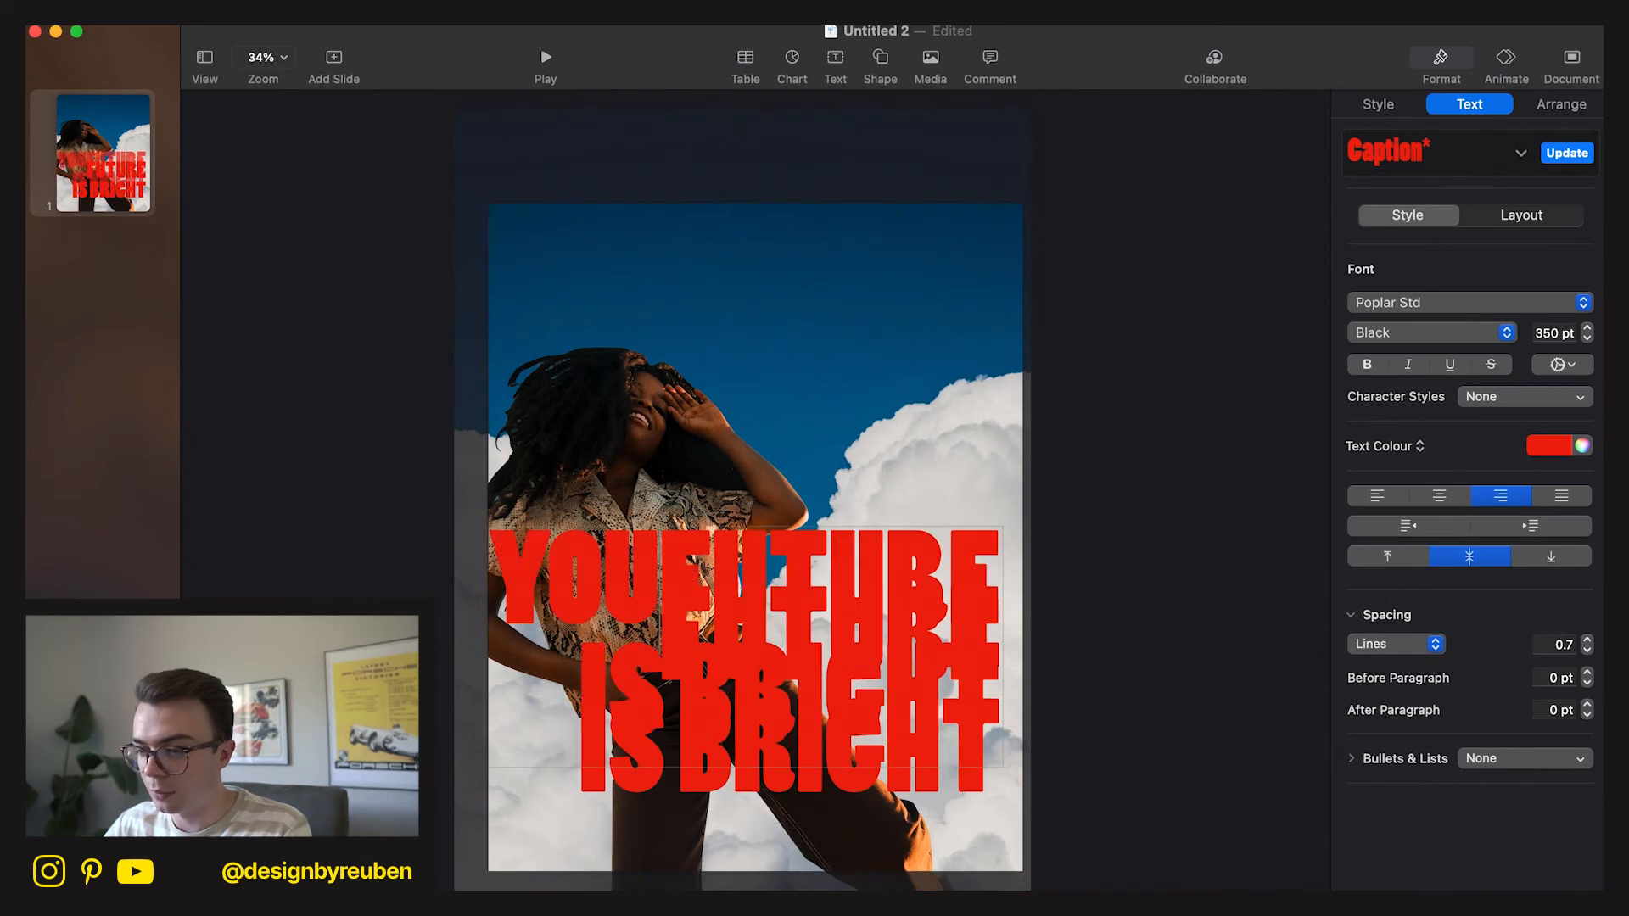
type("R")
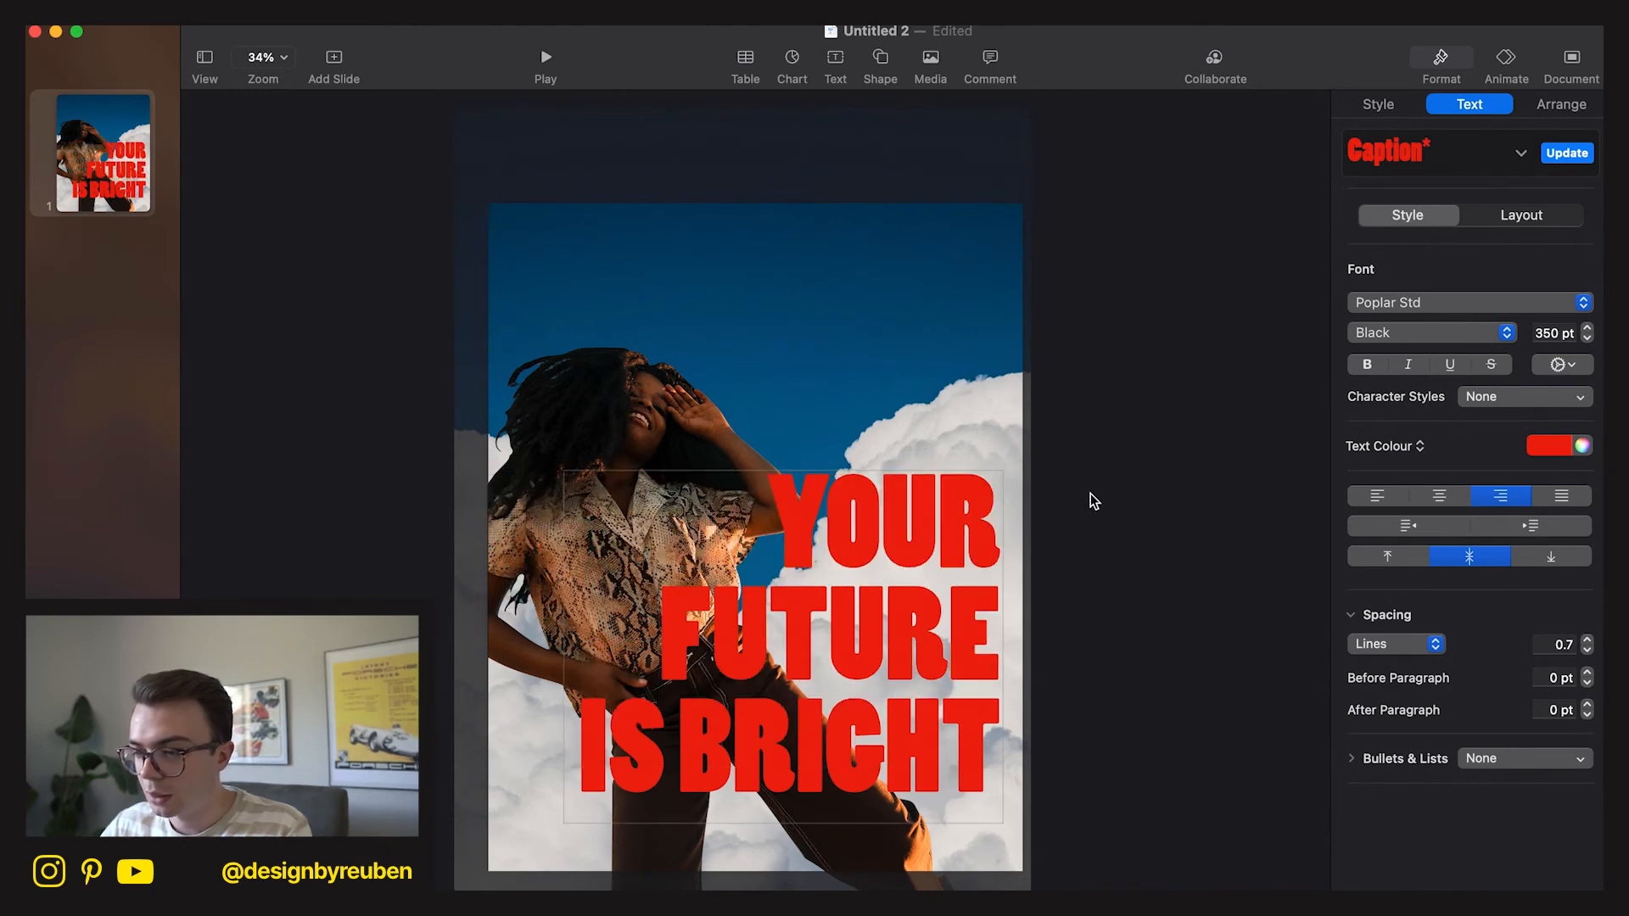
Add a full YOUR FUTURE IS BRIGHT copy over the shortened headline and layer it behind the woman but above the sky.
key("Escape")
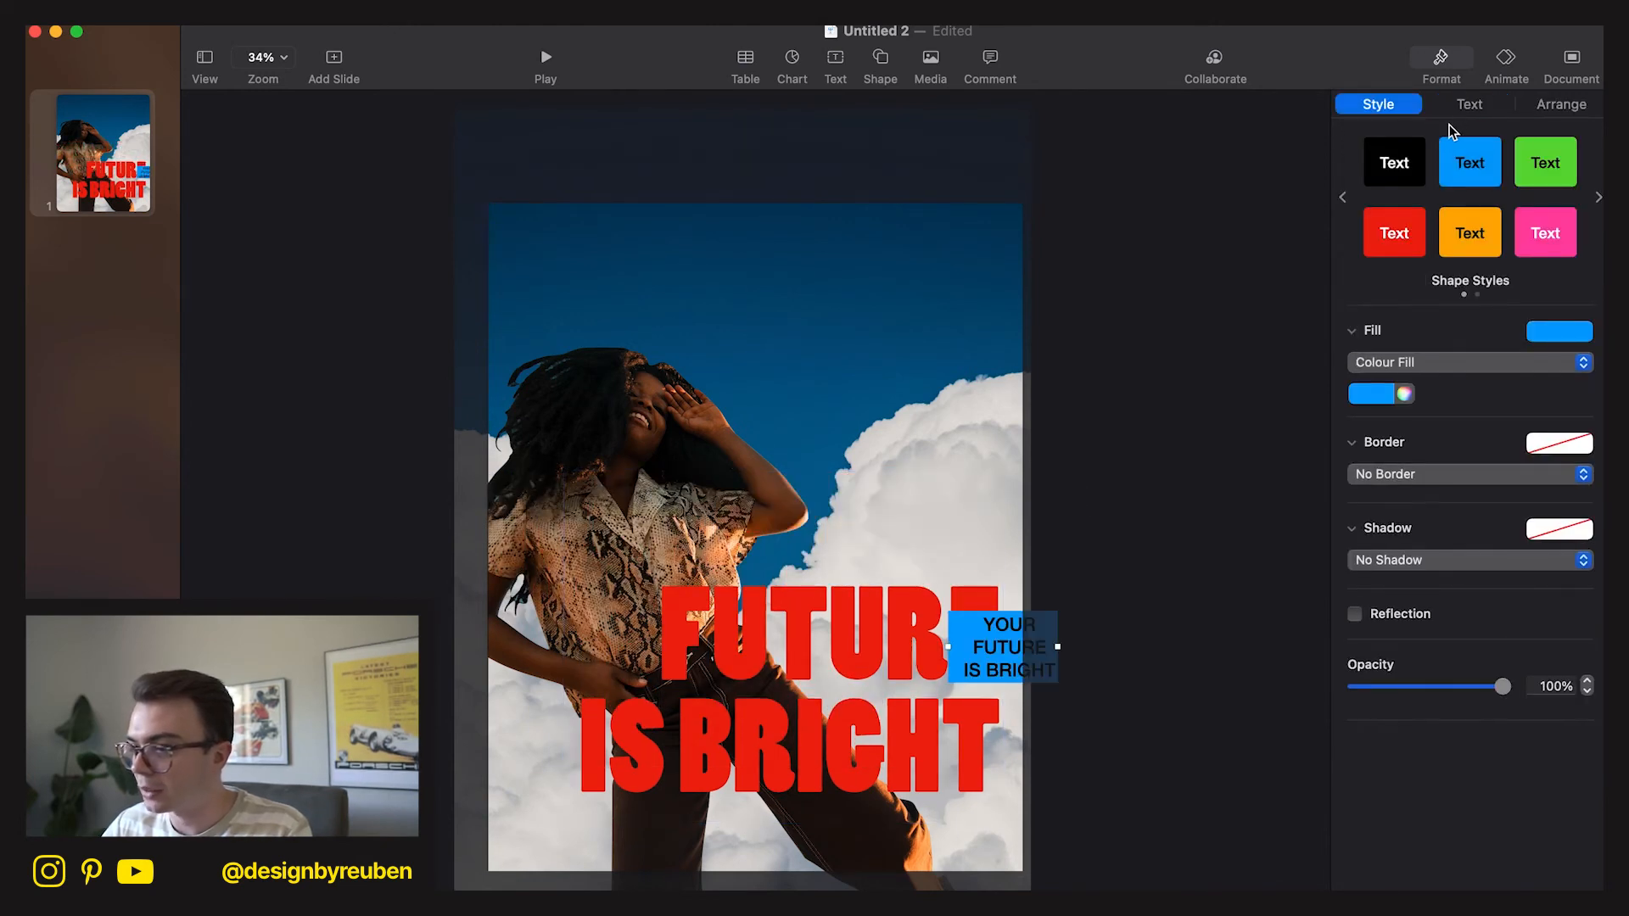
left_click(1469, 105)
left_click(1547, 105)
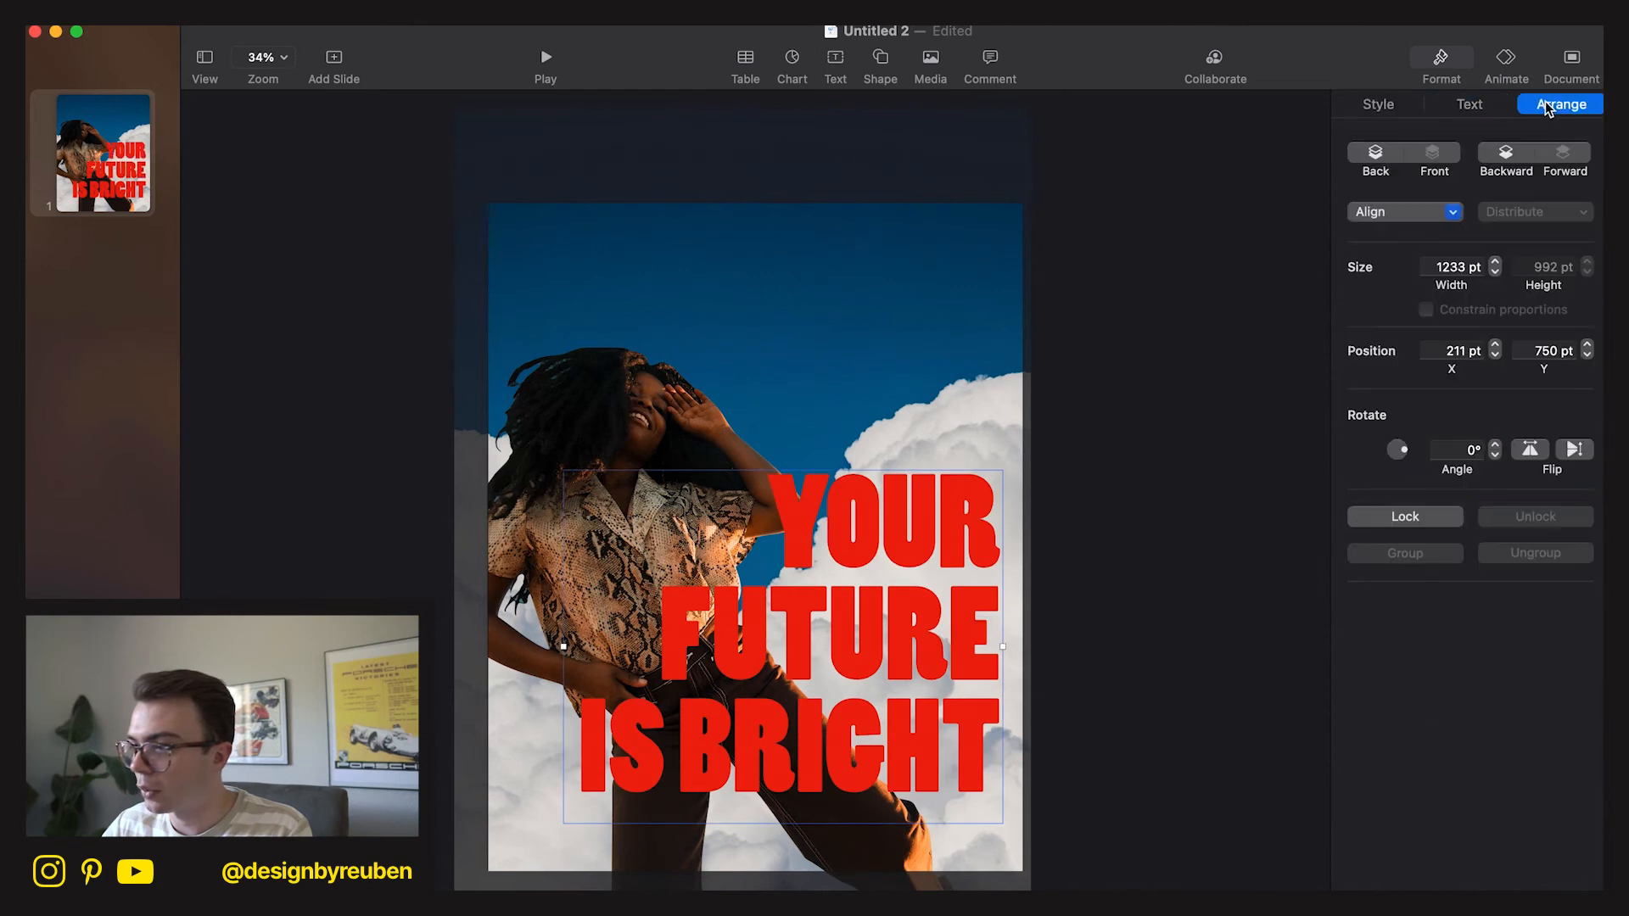
left_click(1387, 161)
left_click(1561, 157)
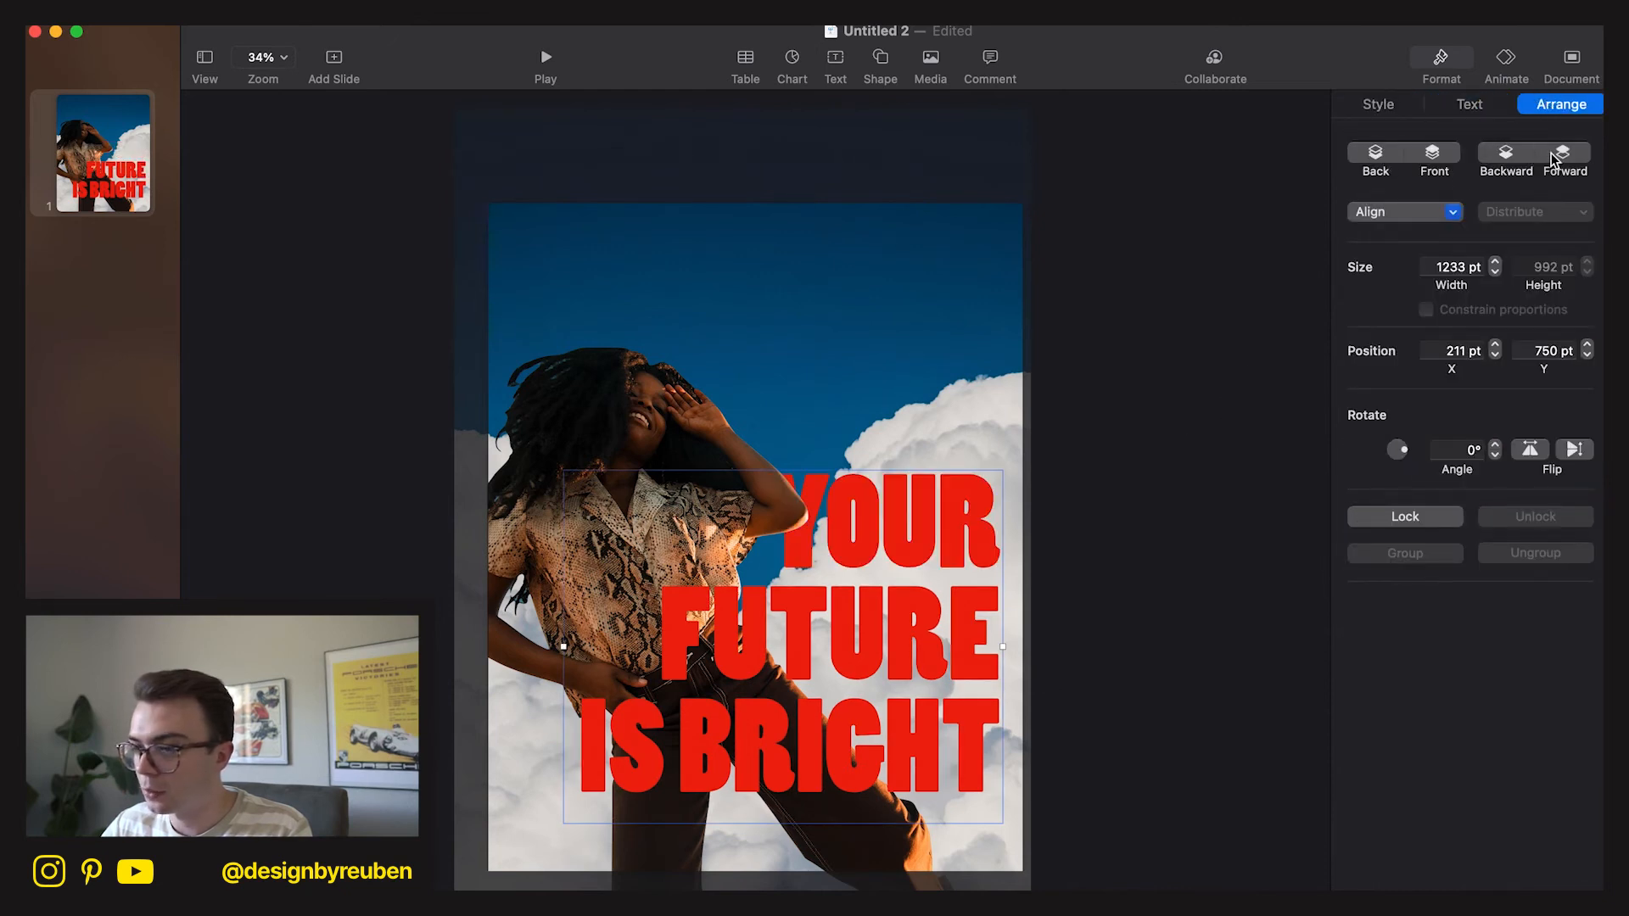
left_click(1105, 610)
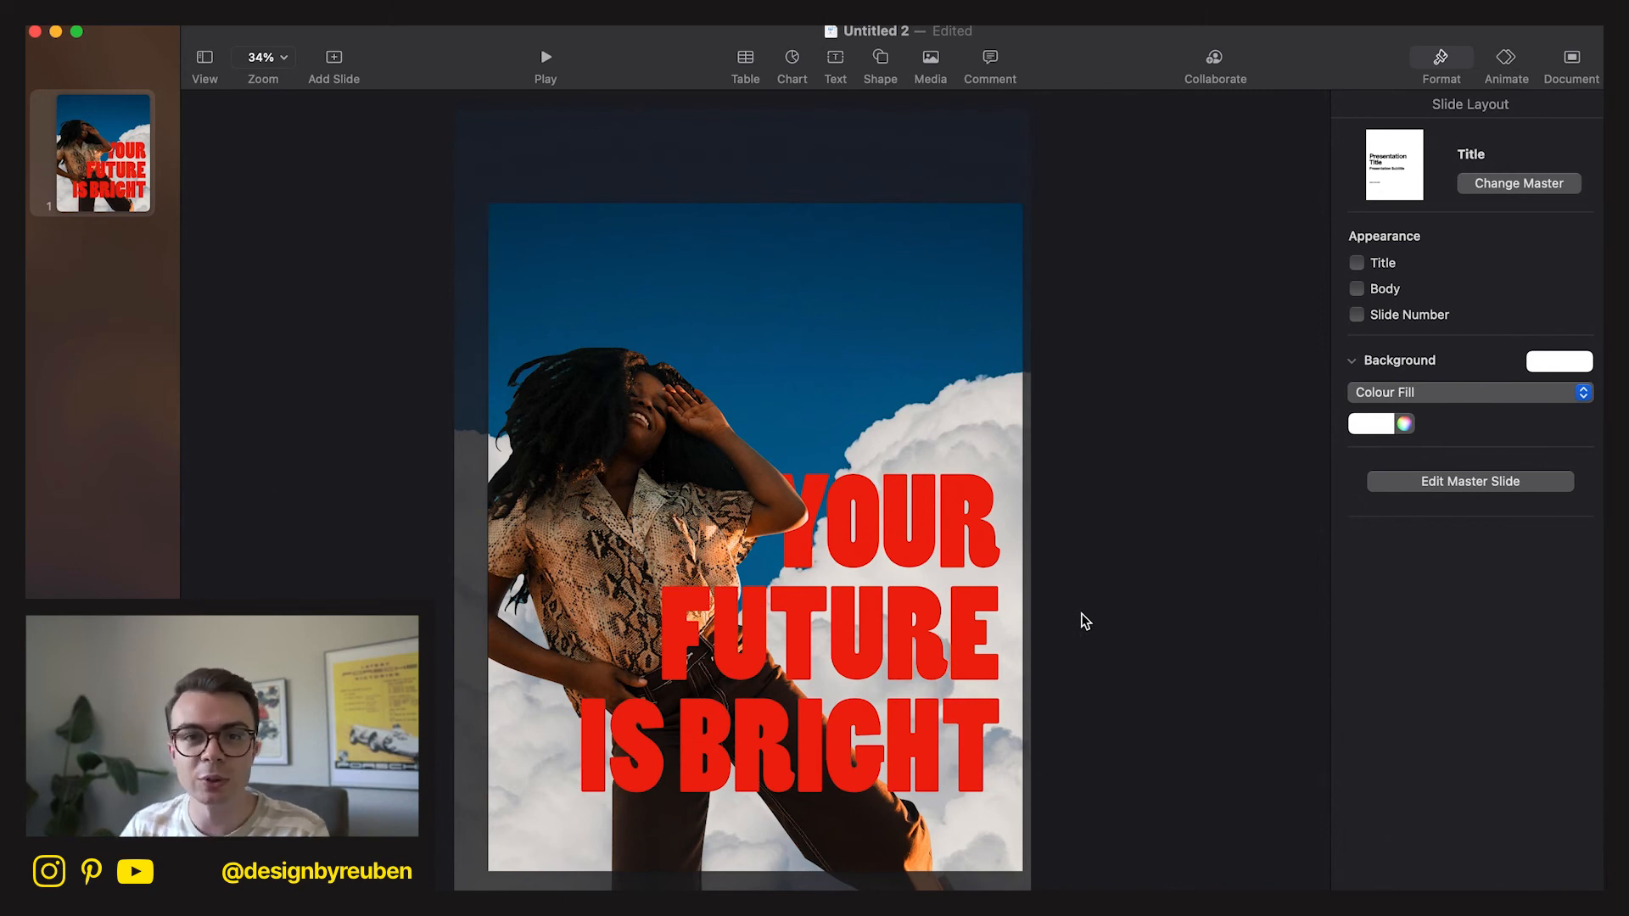
Add an outline with a rough brush-stroke style to the headline text using the advanced text options.
left_click(951, 639)
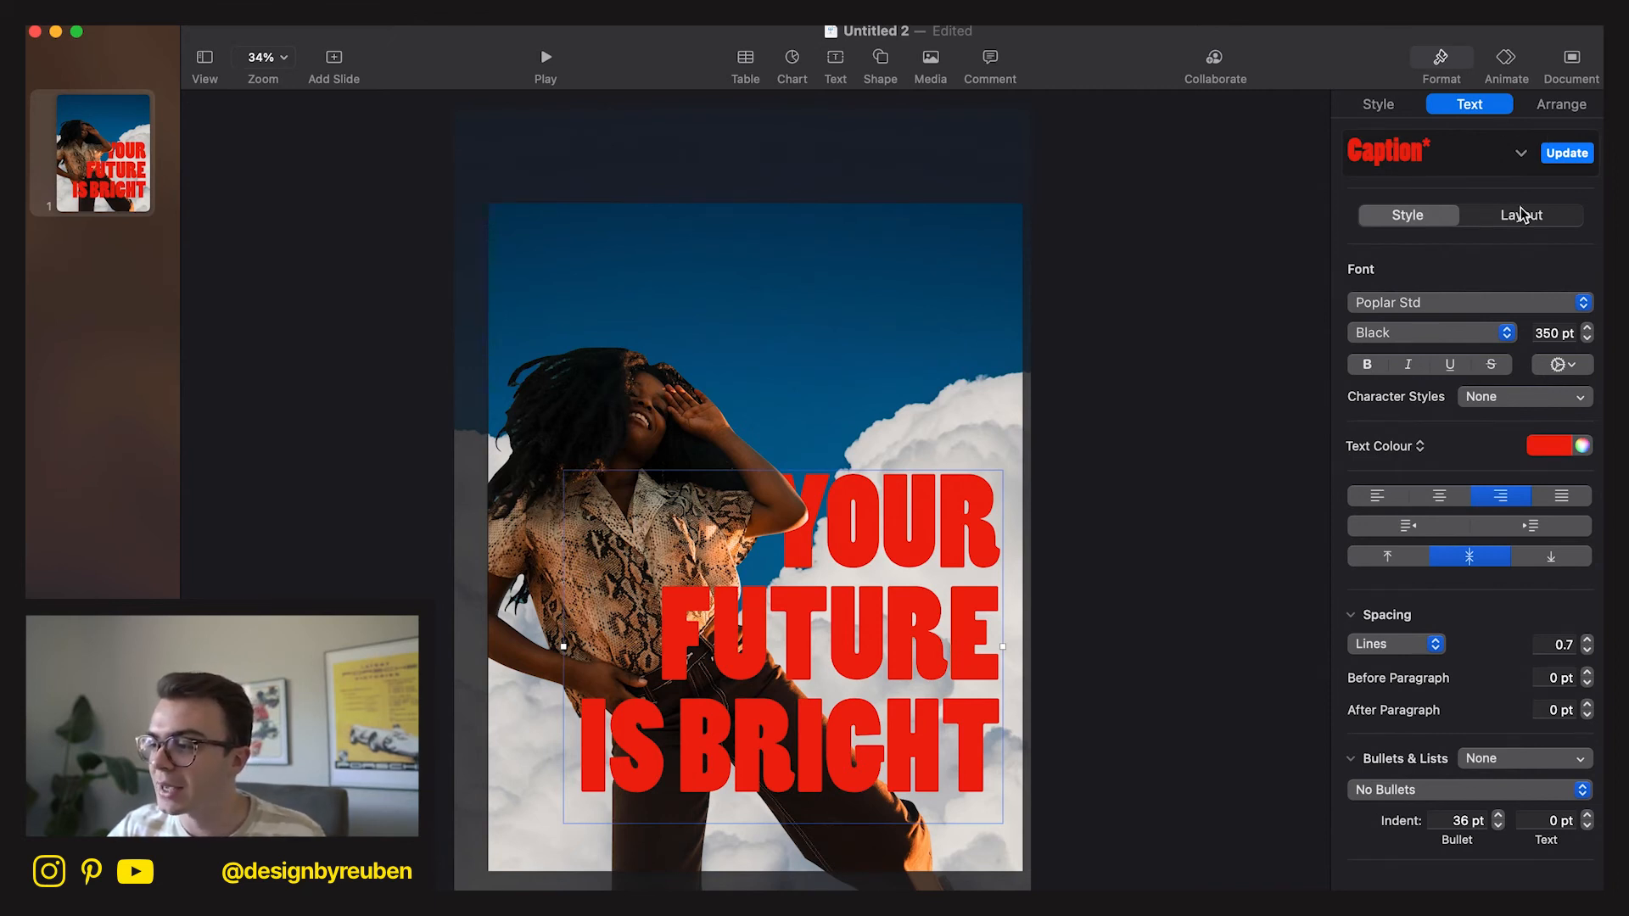
left_click(1560, 365)
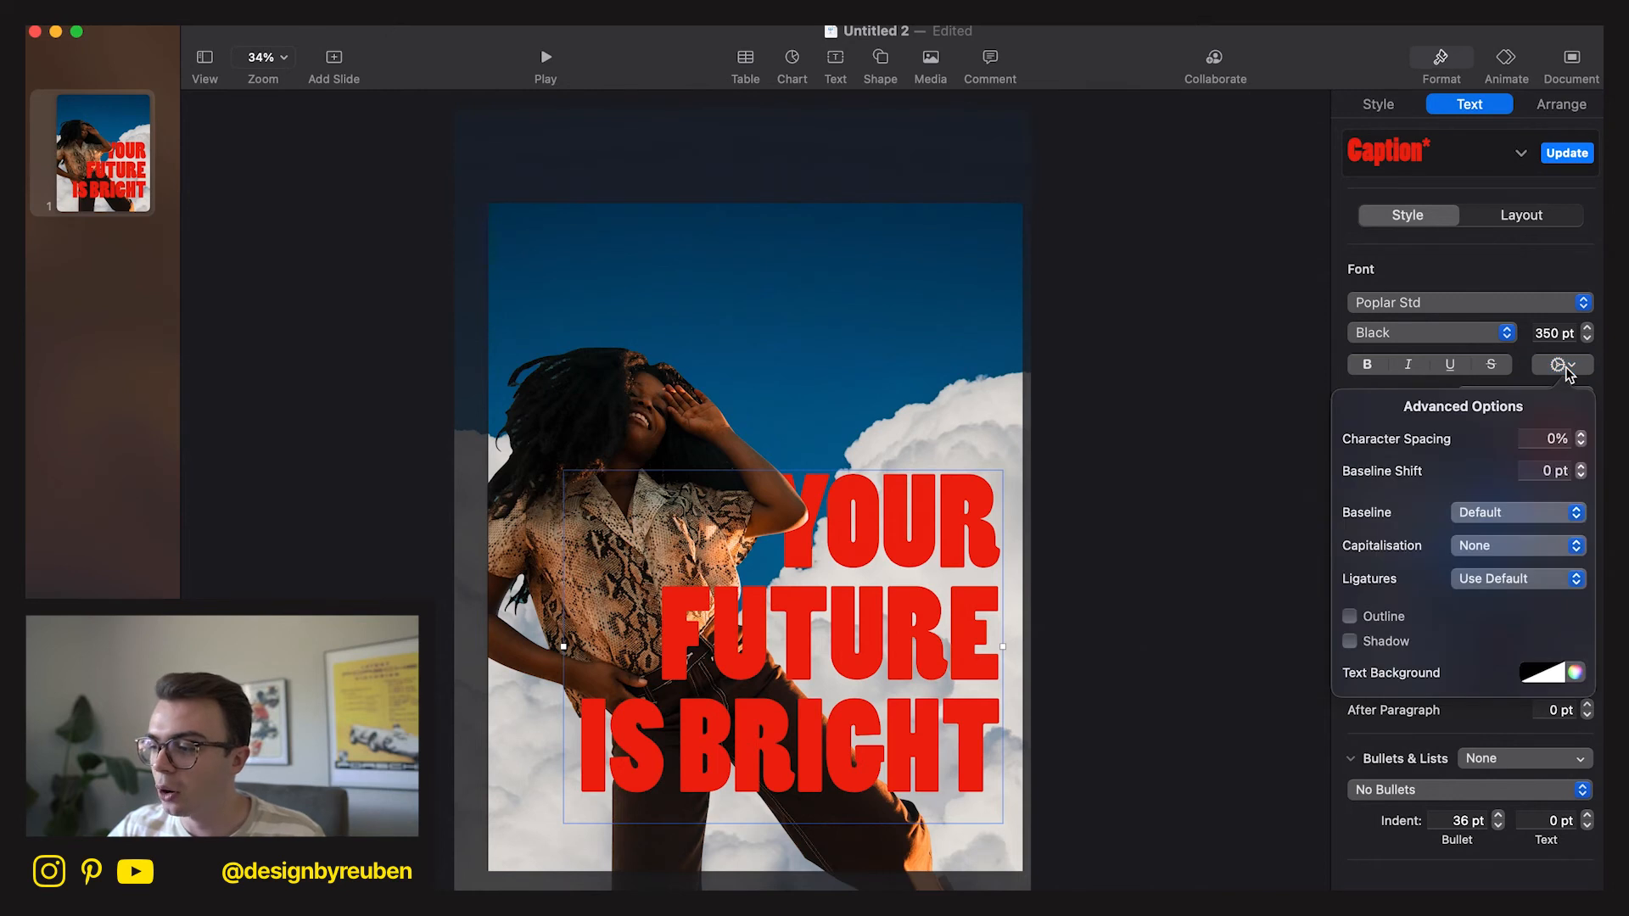
left_click(1350, 617)
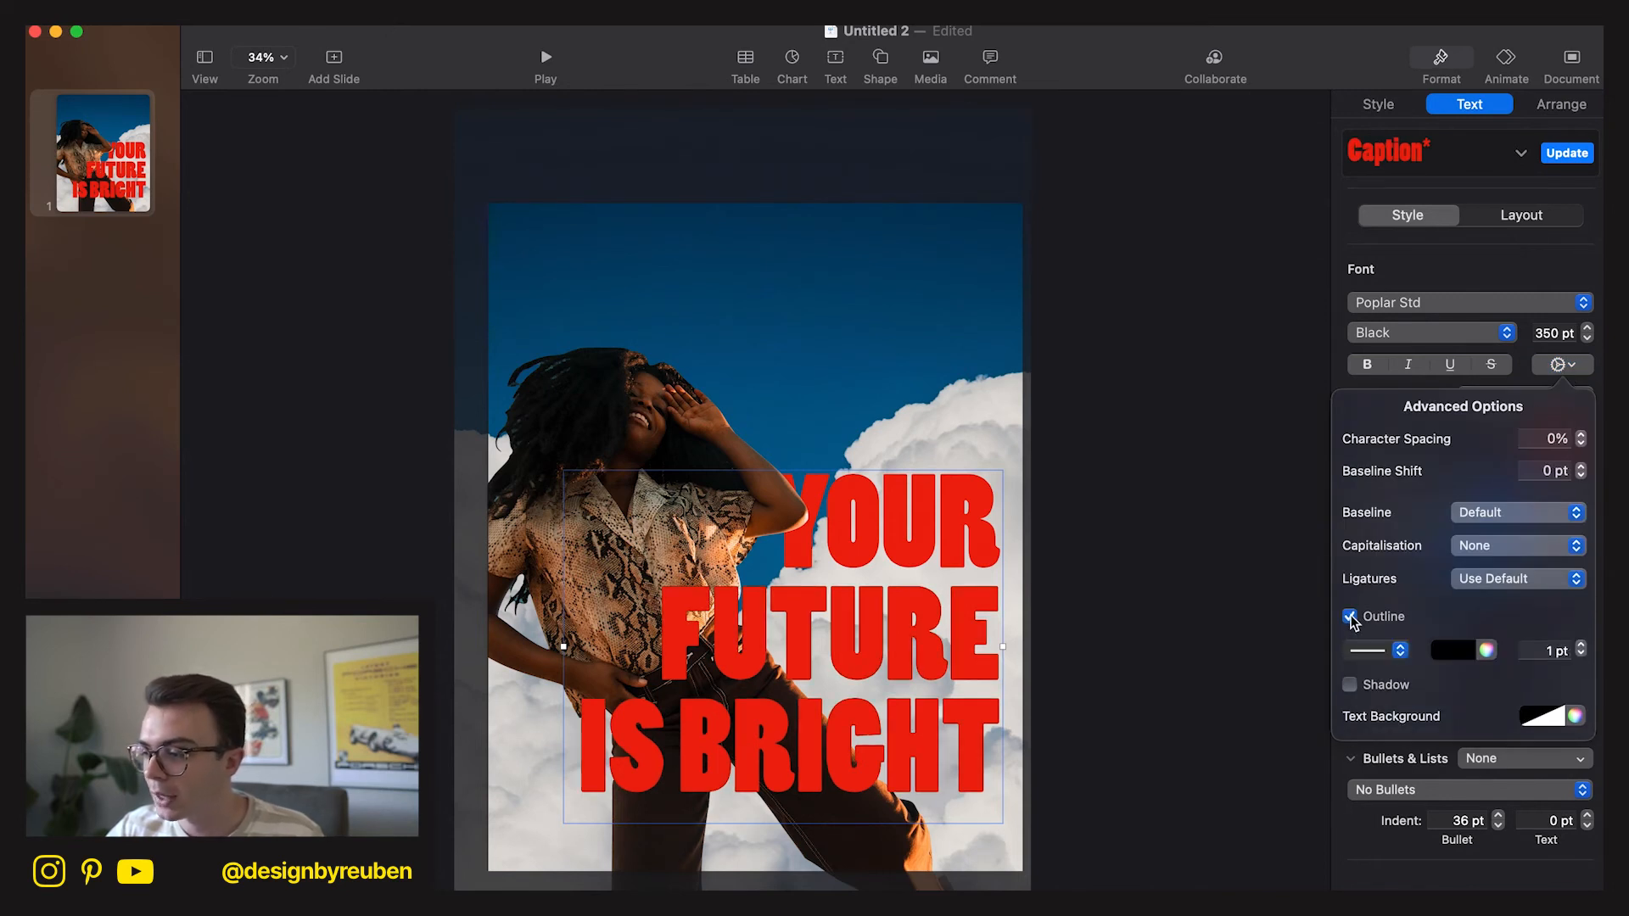
left_click(1393, 652)
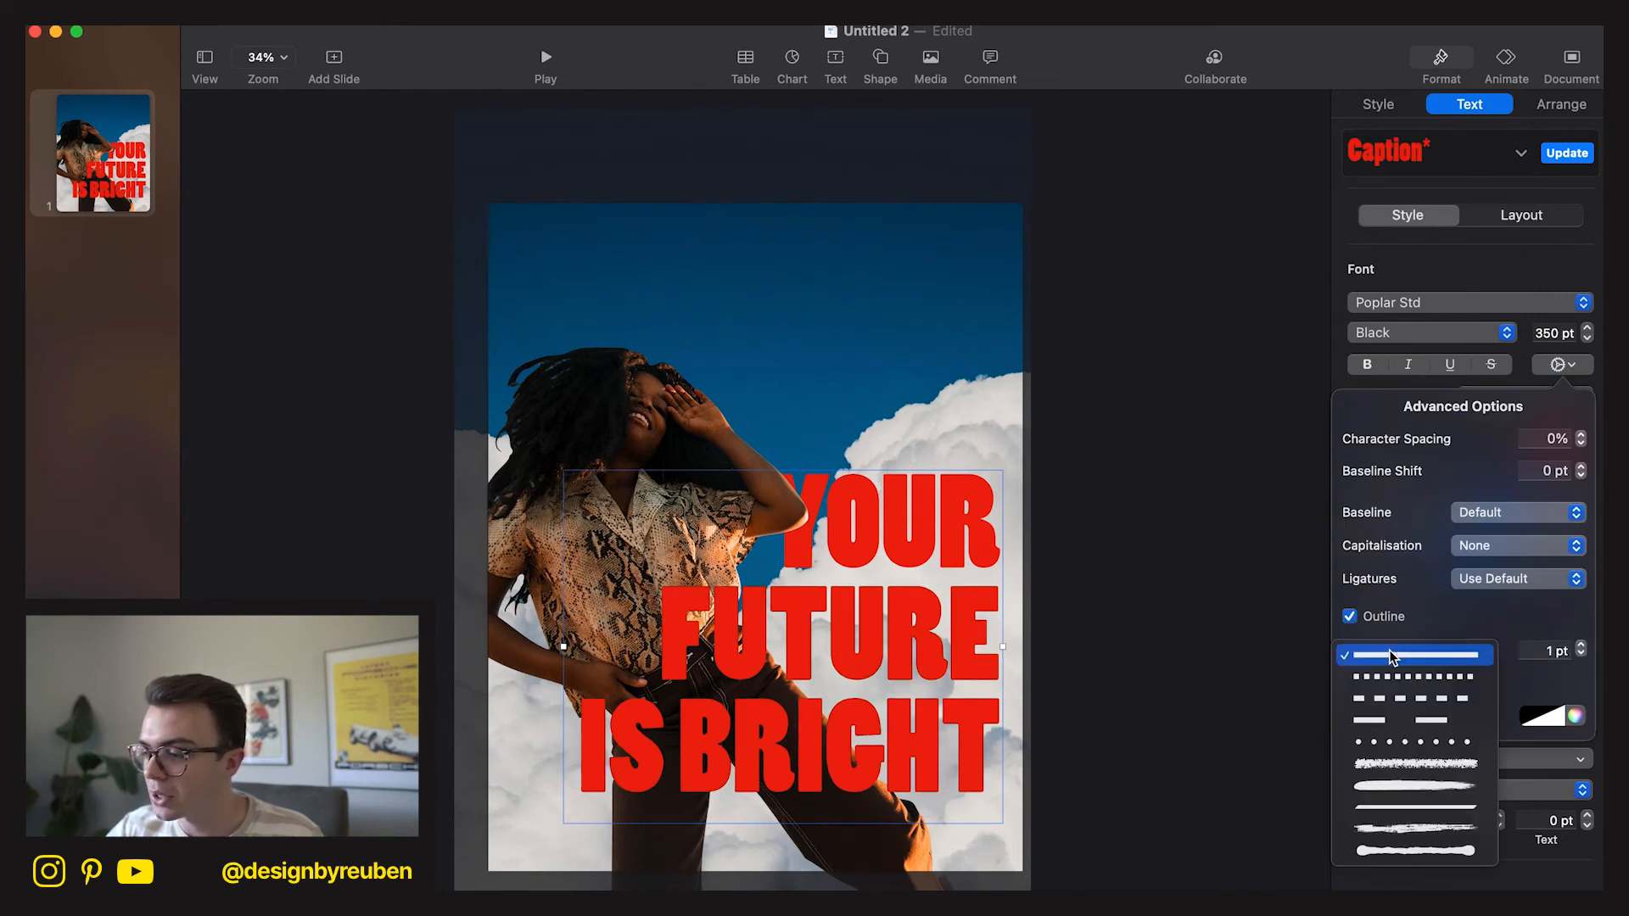
left_click(1412, 766)
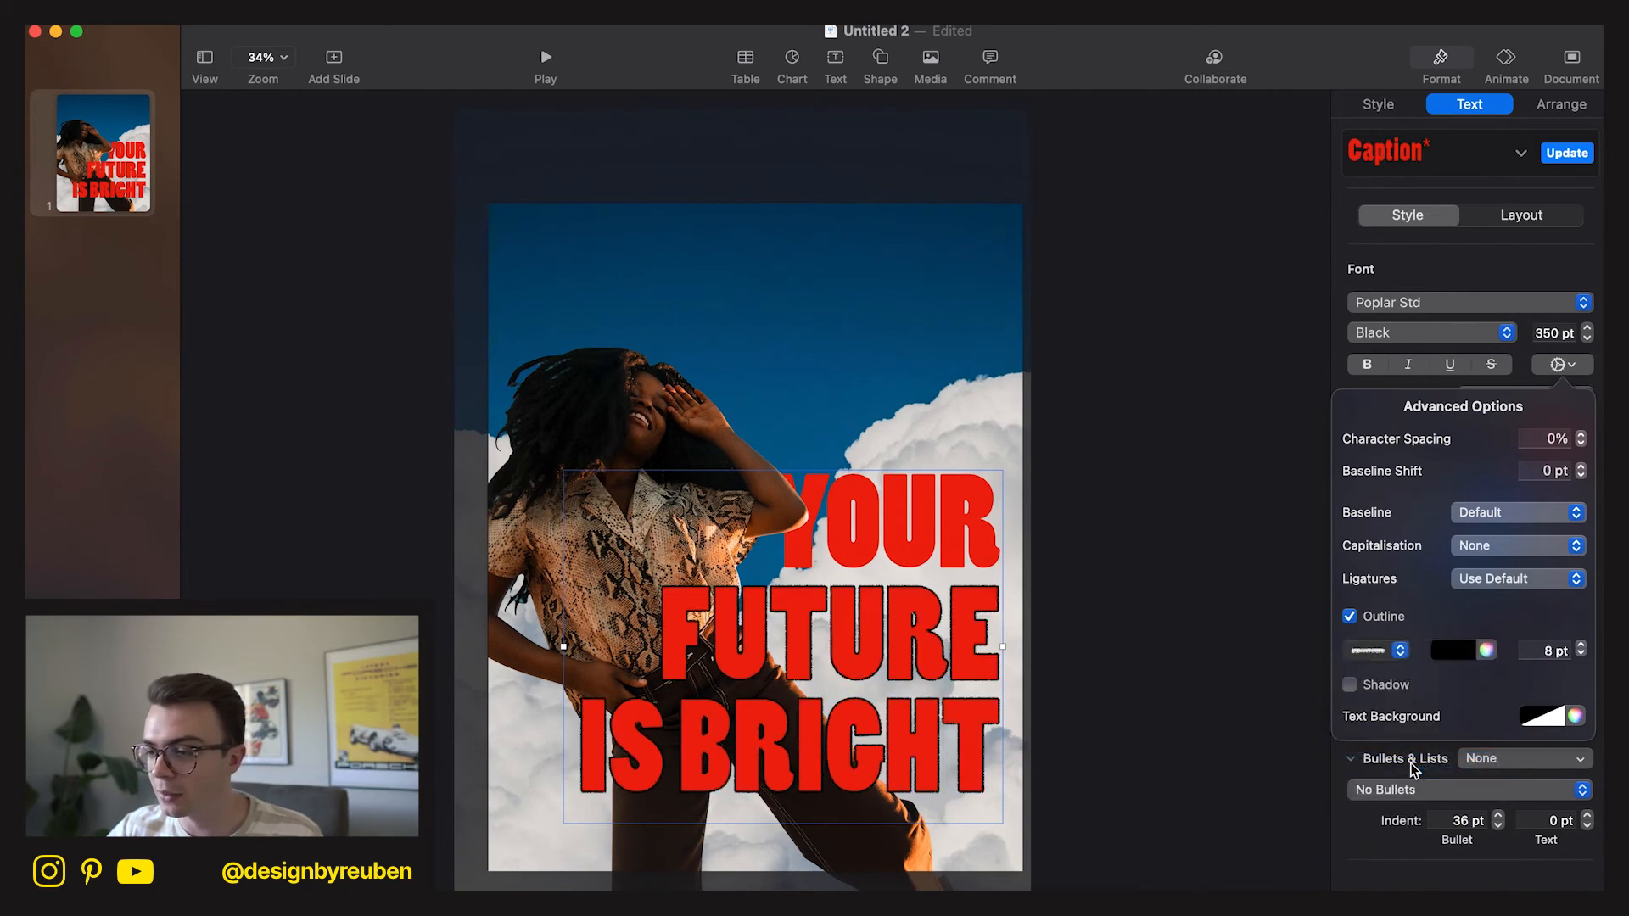
Match the headline outline's colour to the red of its letters.
left_click(1472, 650)
left_click(1486, 650)
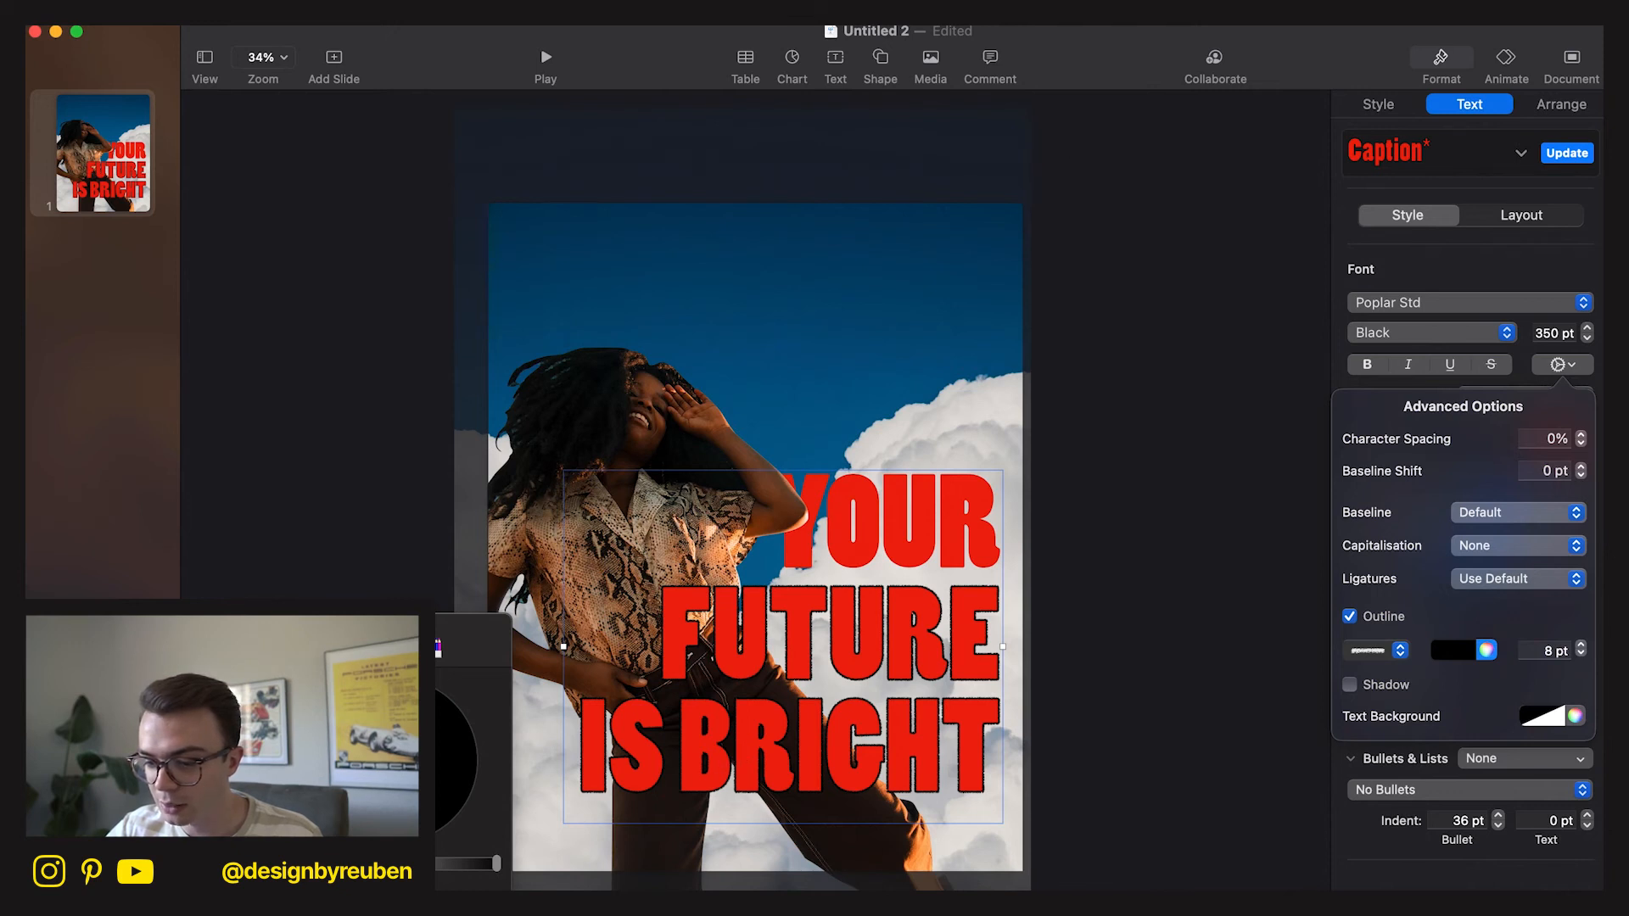
left_click(687, 748)
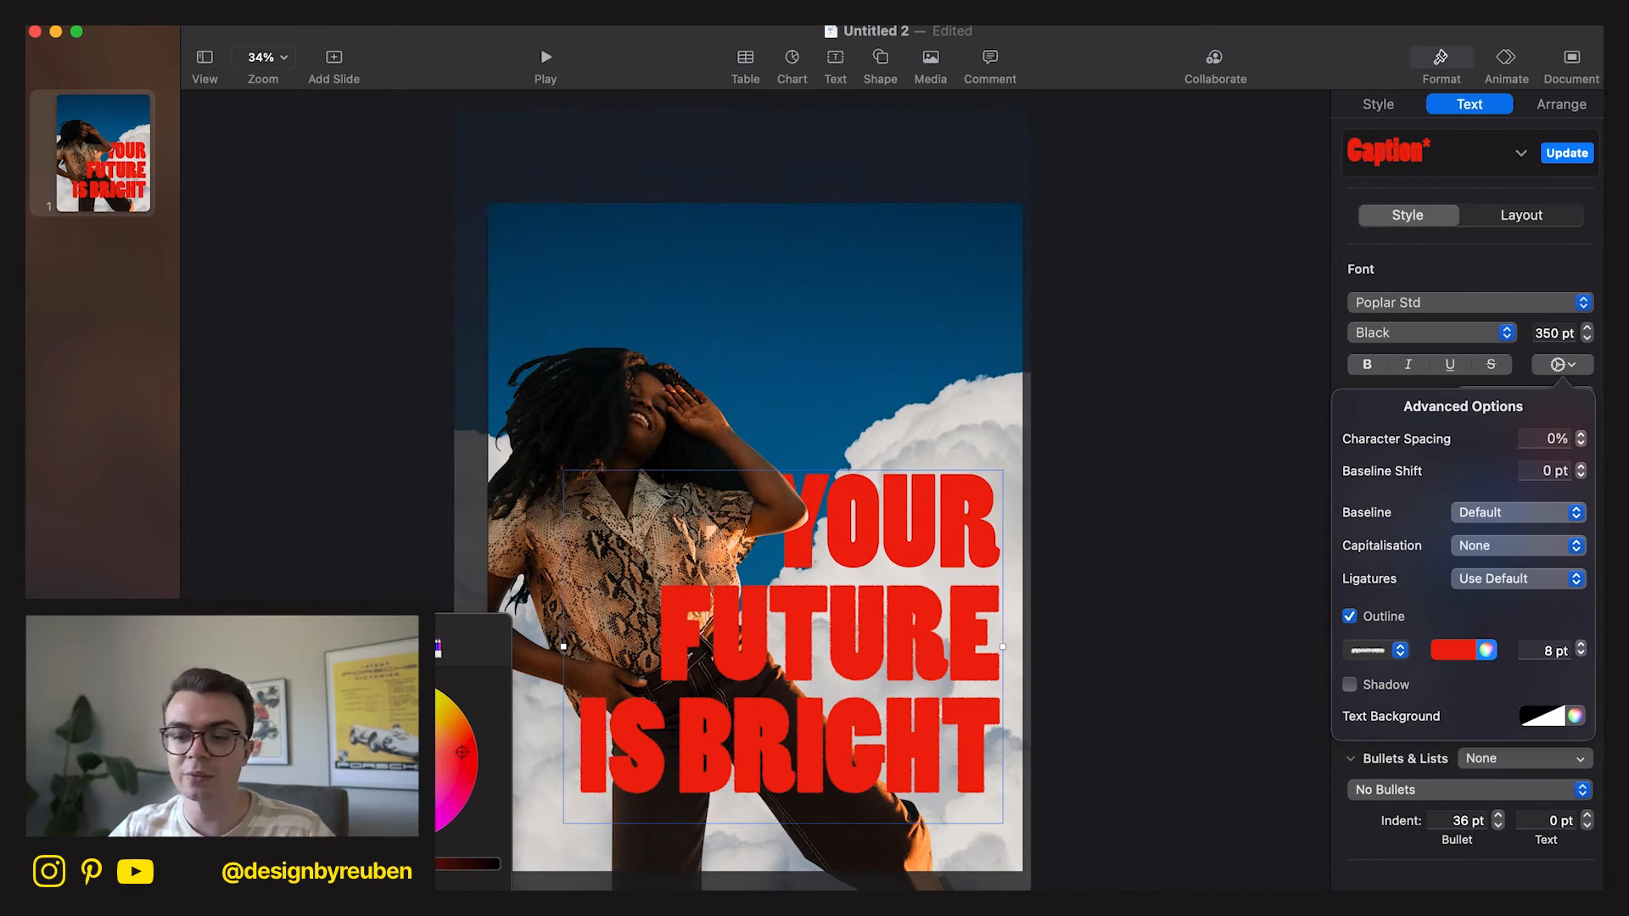
Shift the outlined front headline copy down and add a rough brush-stroke outline of 8 pt to the copy behind the woman.
key("Escape")
left_click(869, 556)
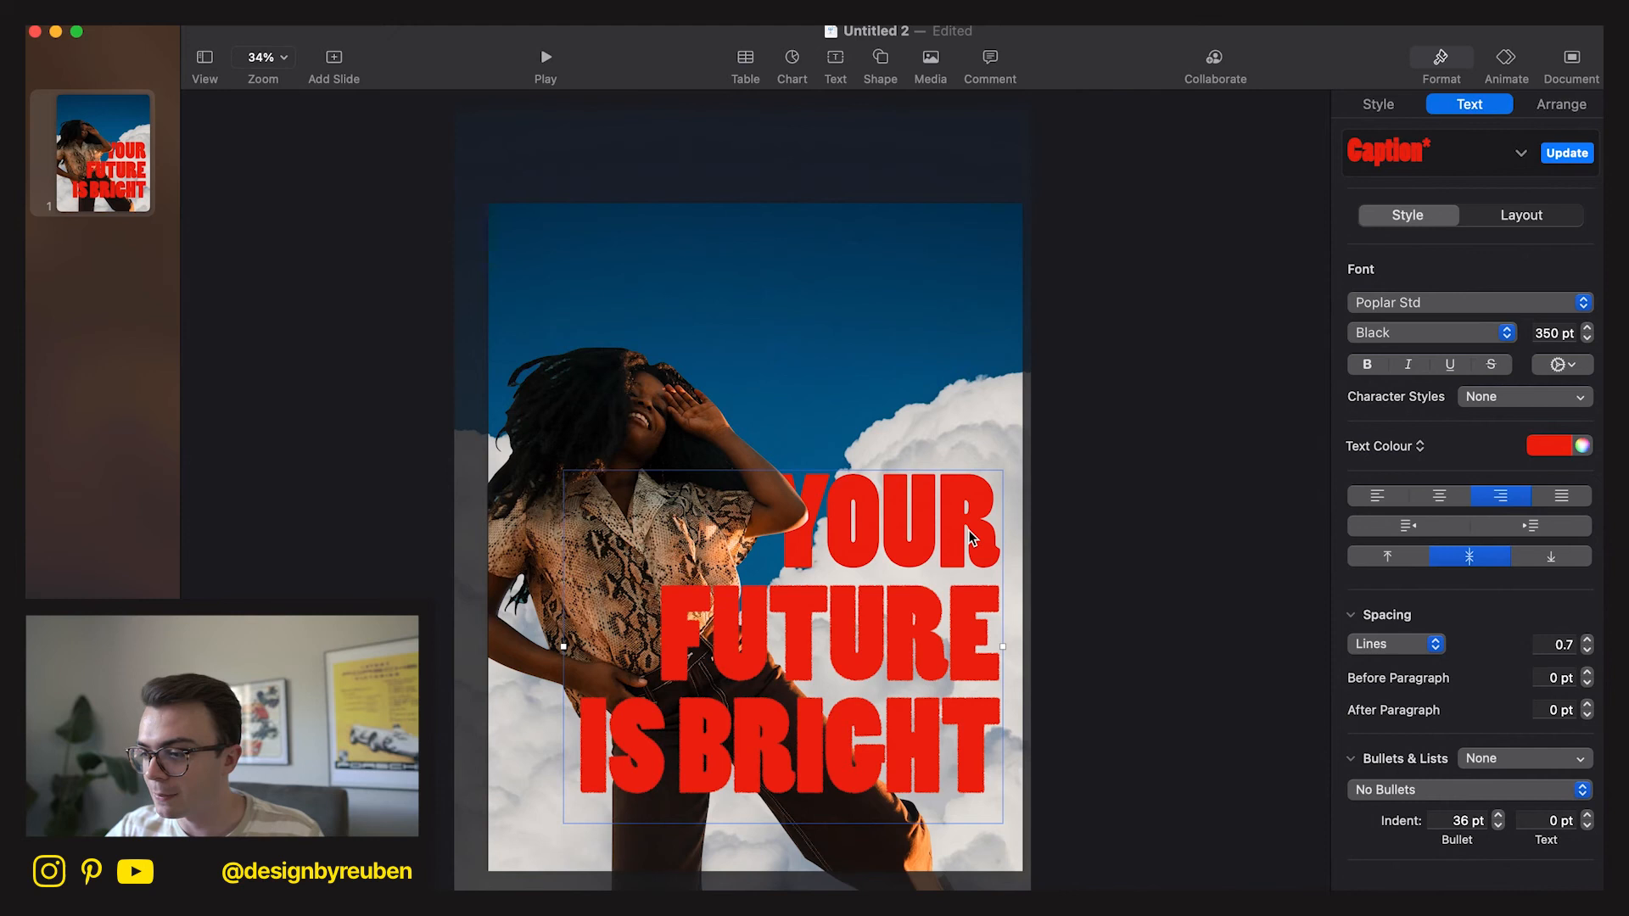
left_click_drag(969, 532, 969, 568)
left_click(950, 485)
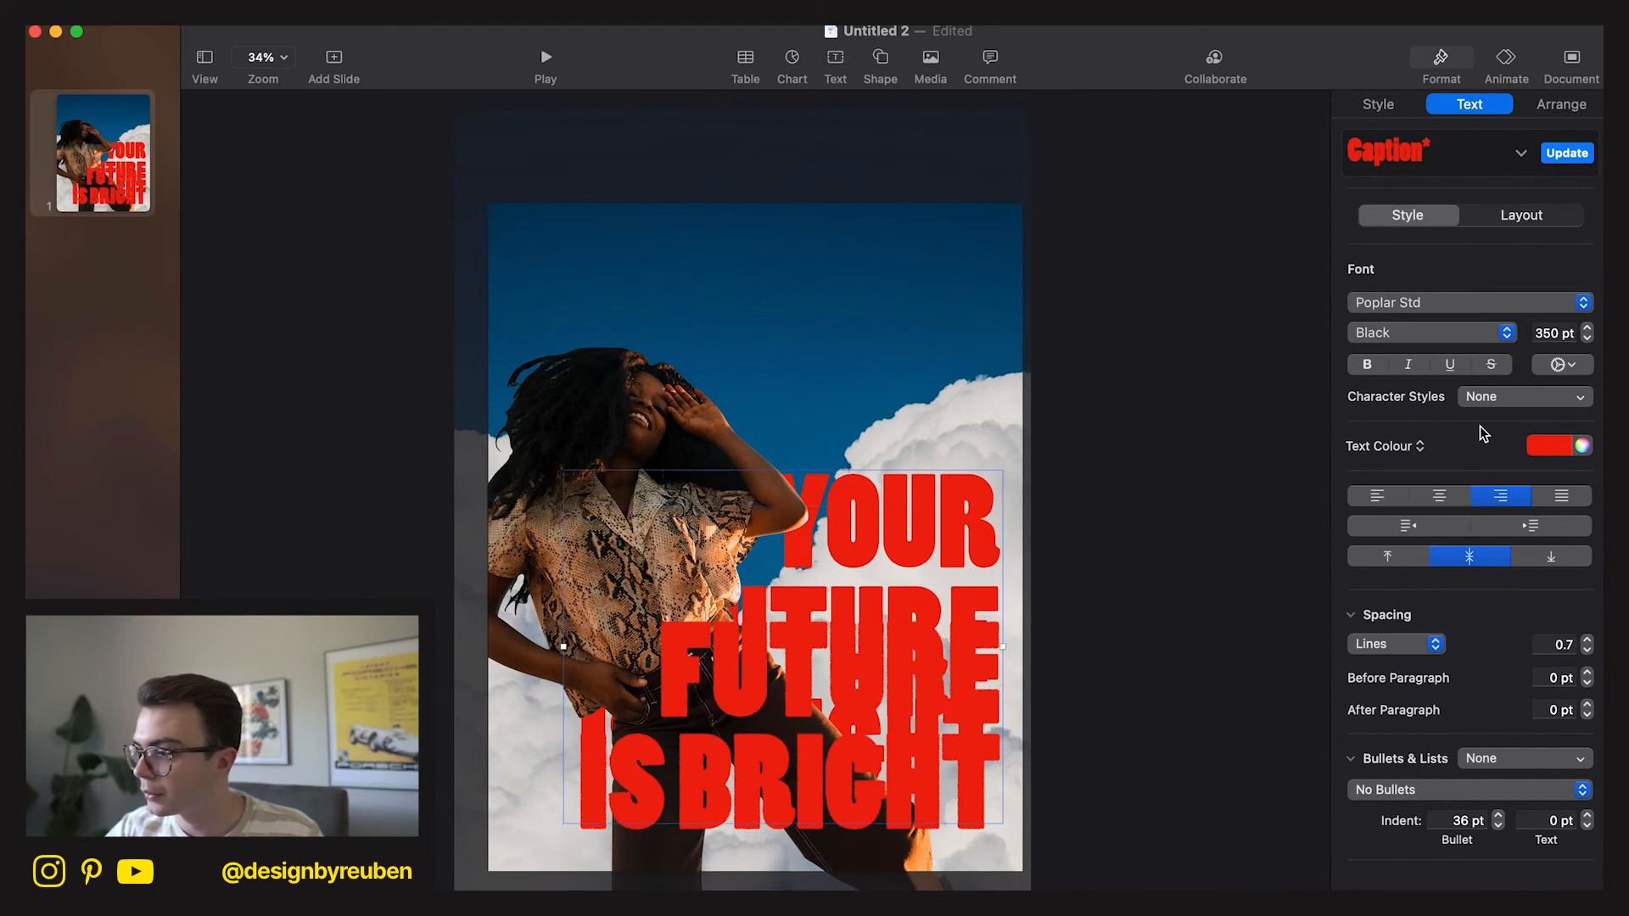
left_click(1557, 364)
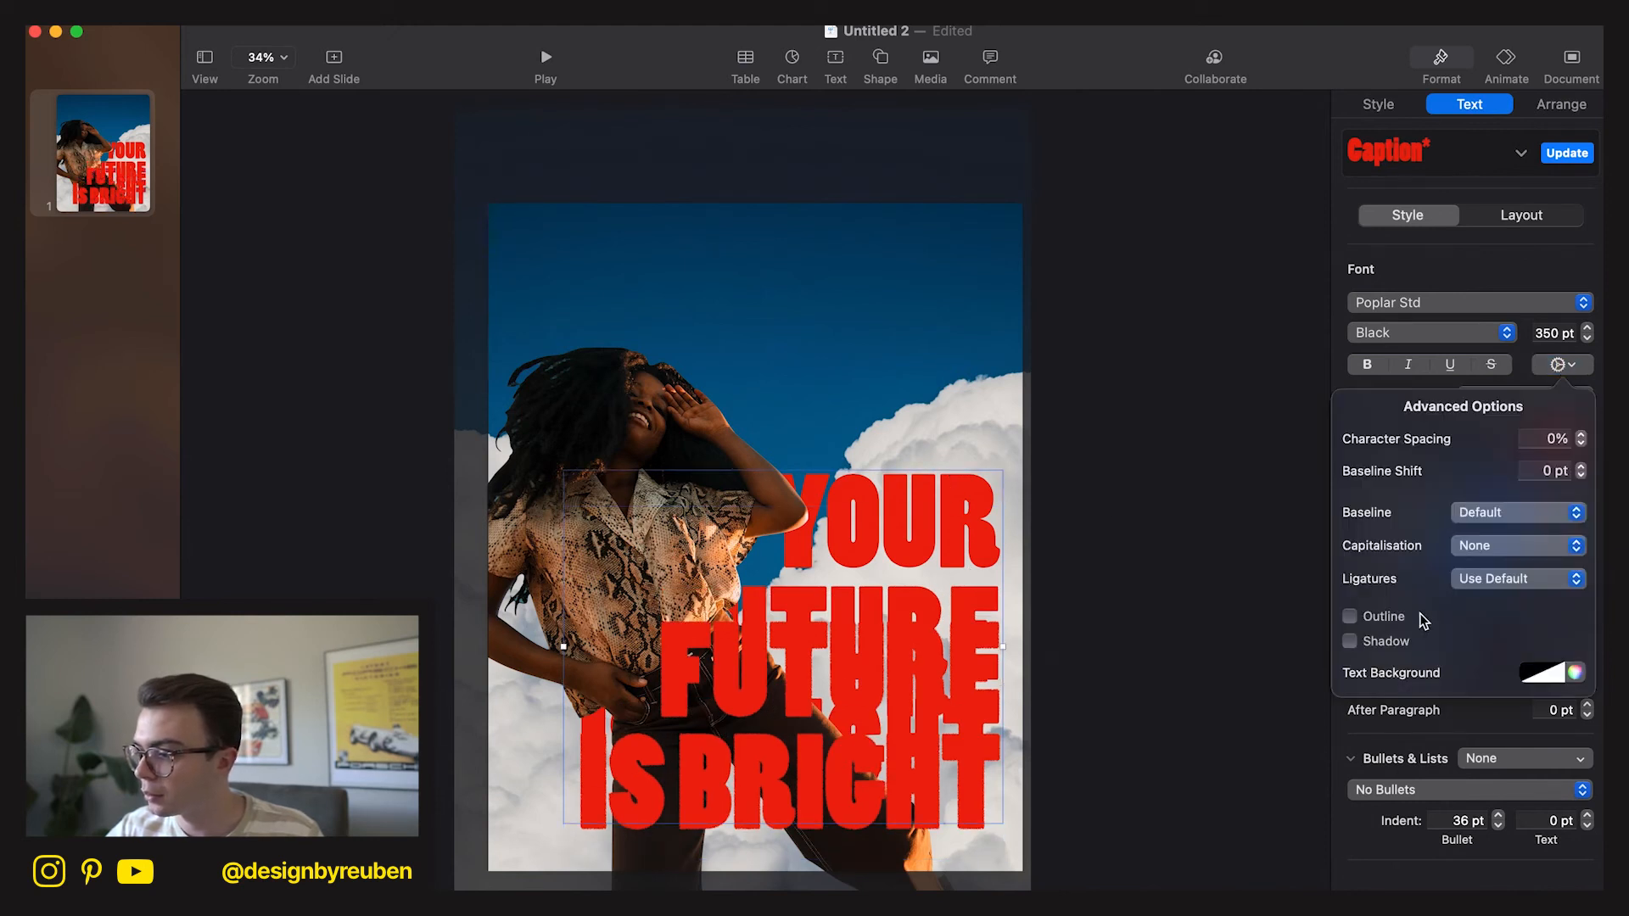
left_click(1362, 619)
left_click(1393, 653)
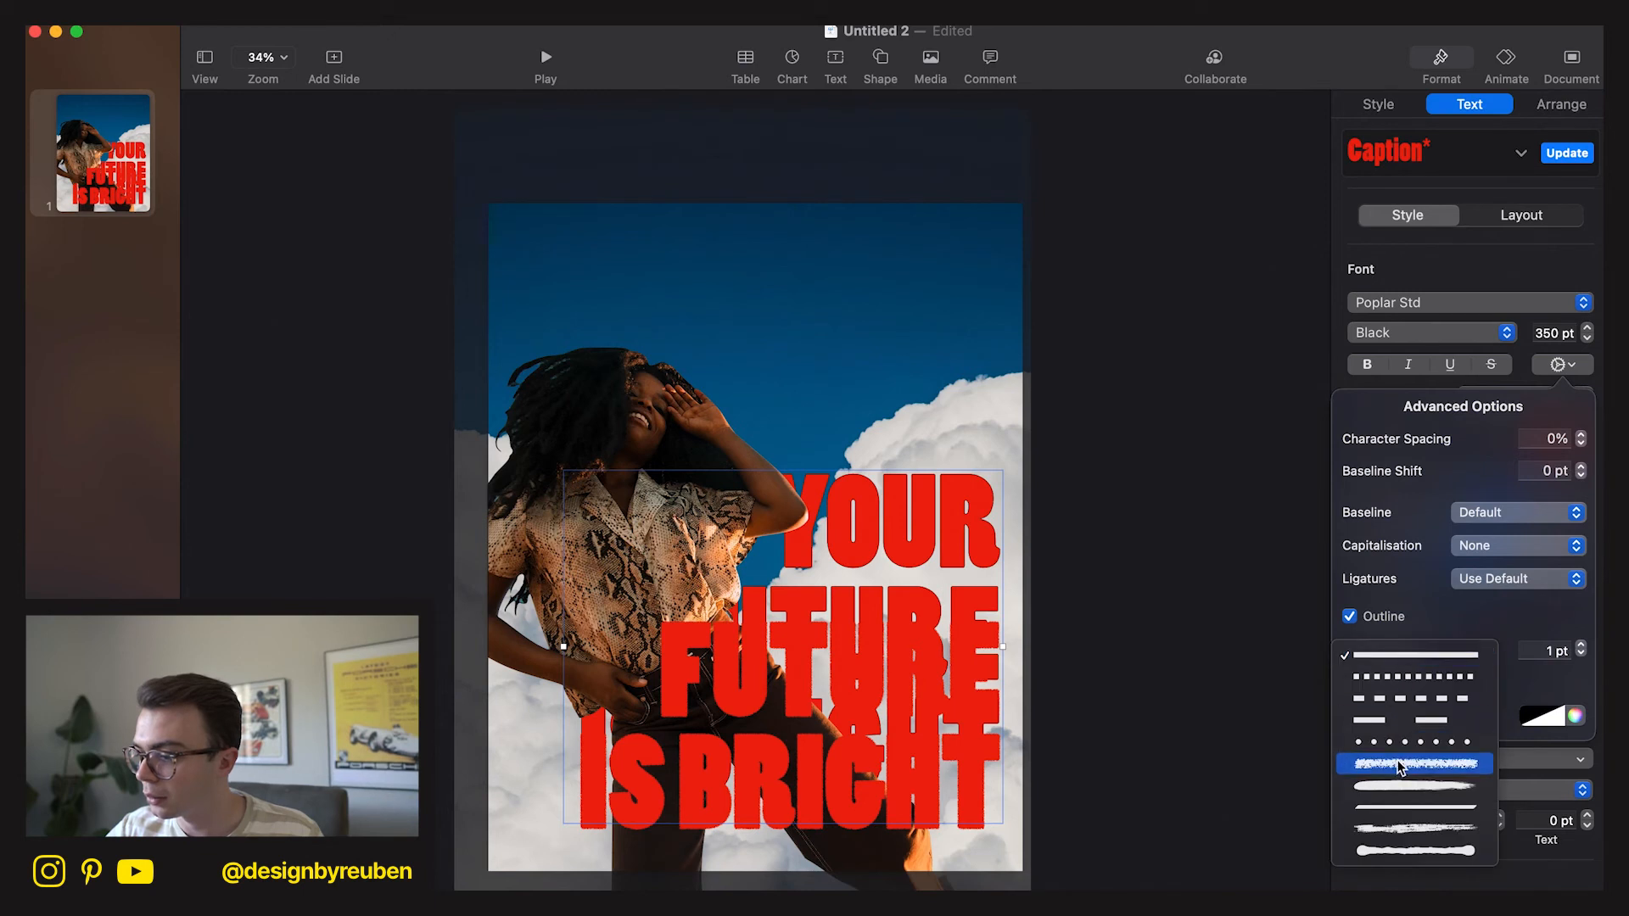
left_click(1451, 690)
Match the back headline's outline colour to its red letters, and realign the front copy with it at x 211 pt, y 750 pt.
left_click(1468, 654)
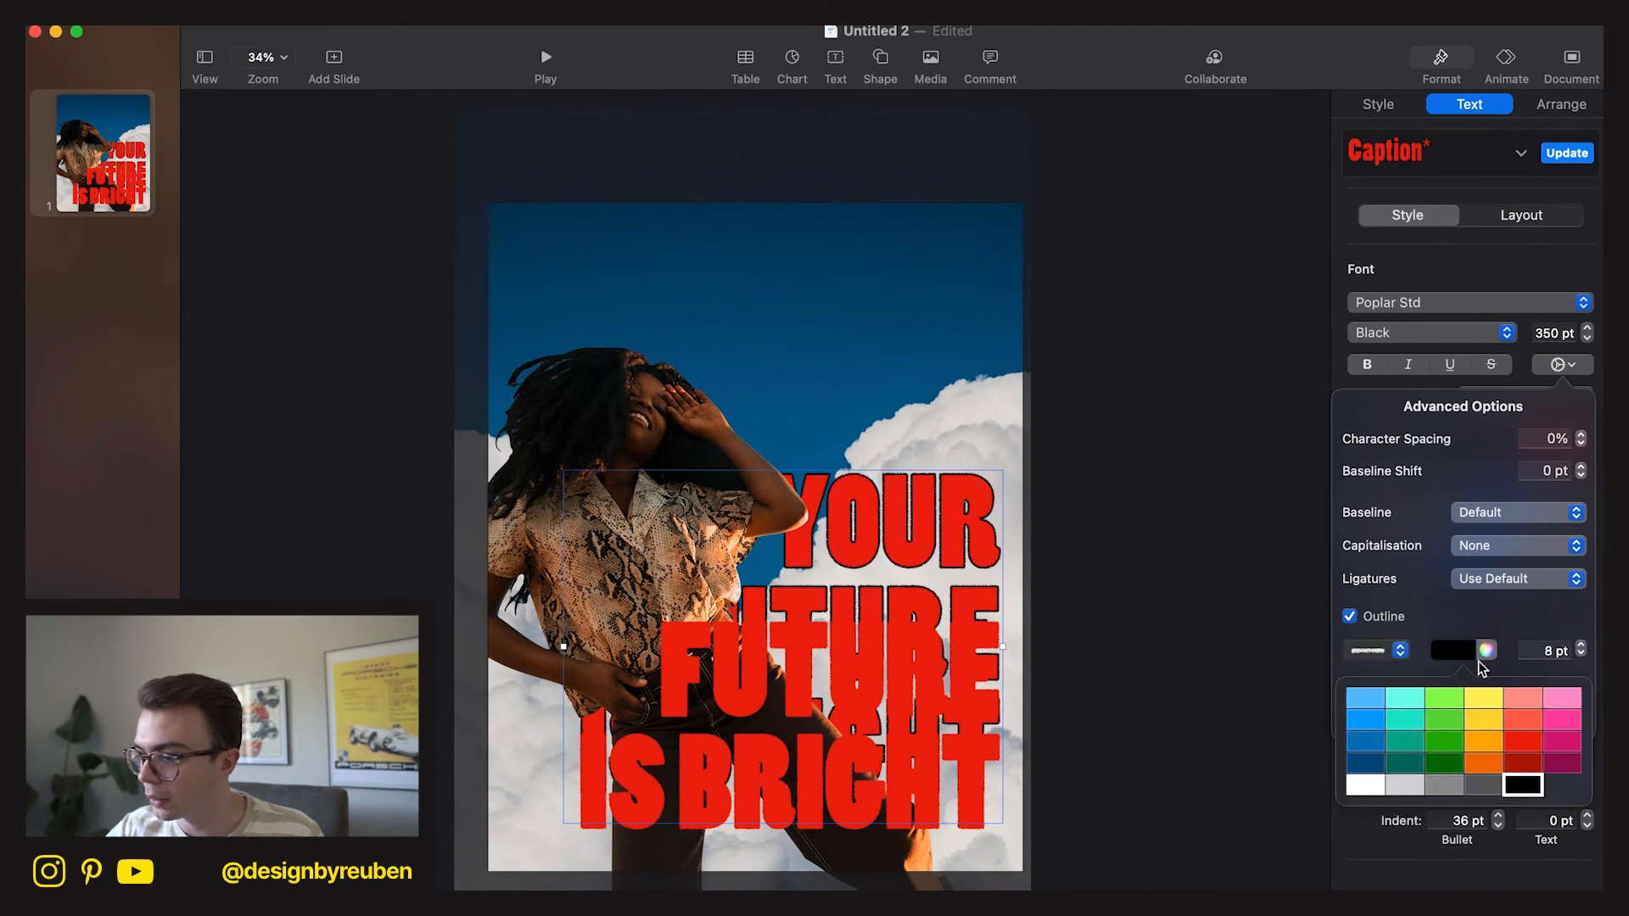
left_click(1484, 651)
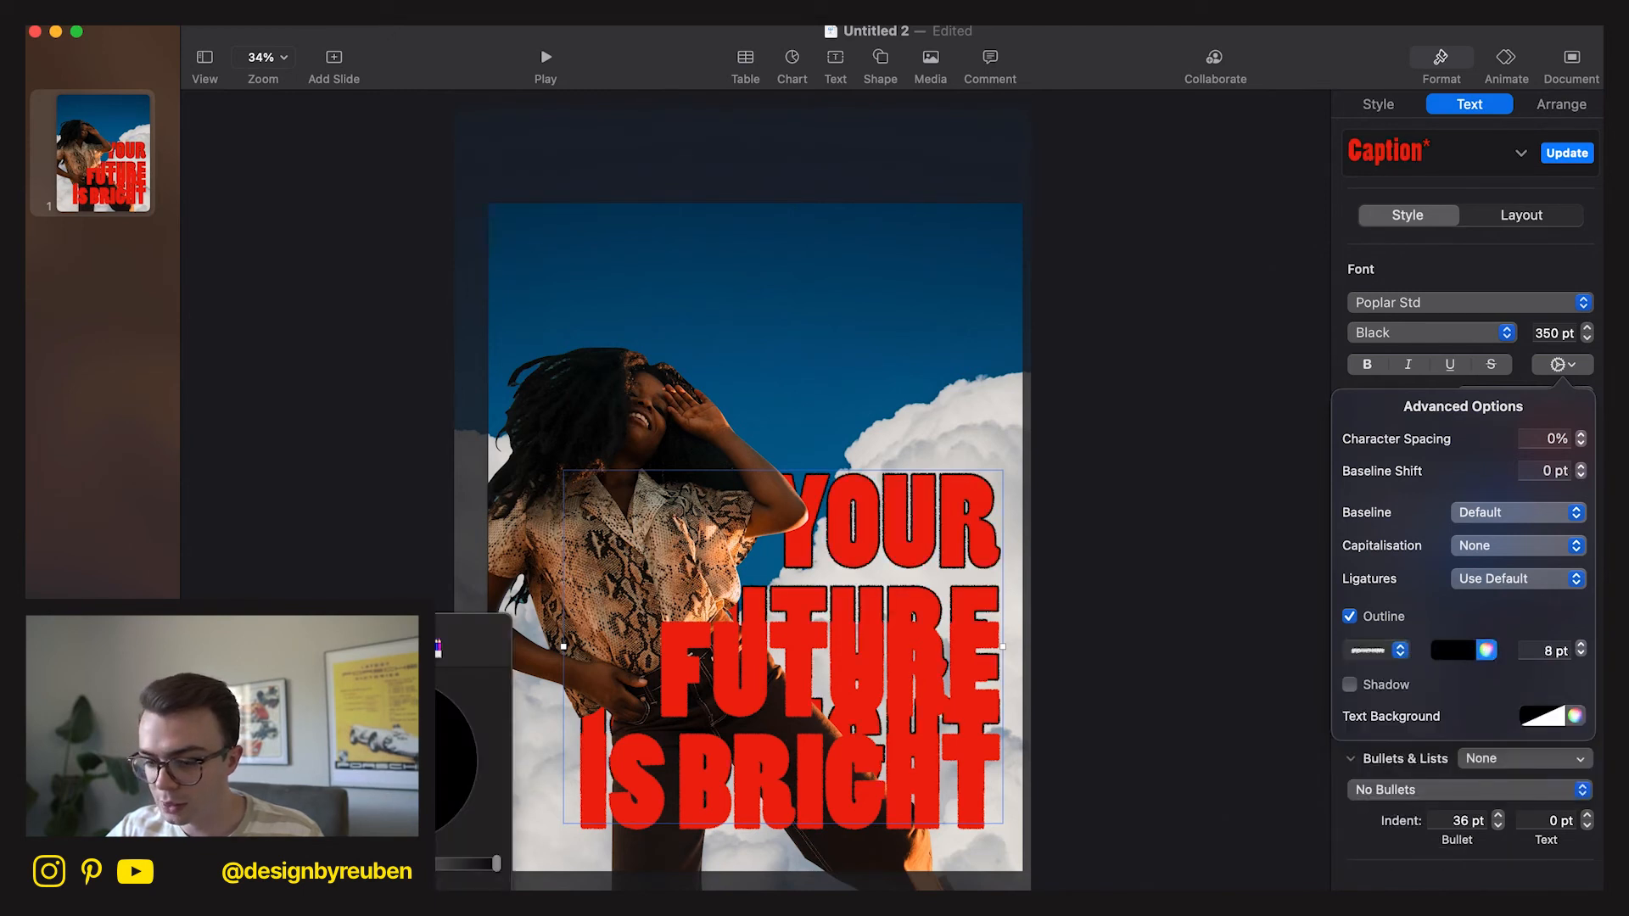
left_click(926, 533)
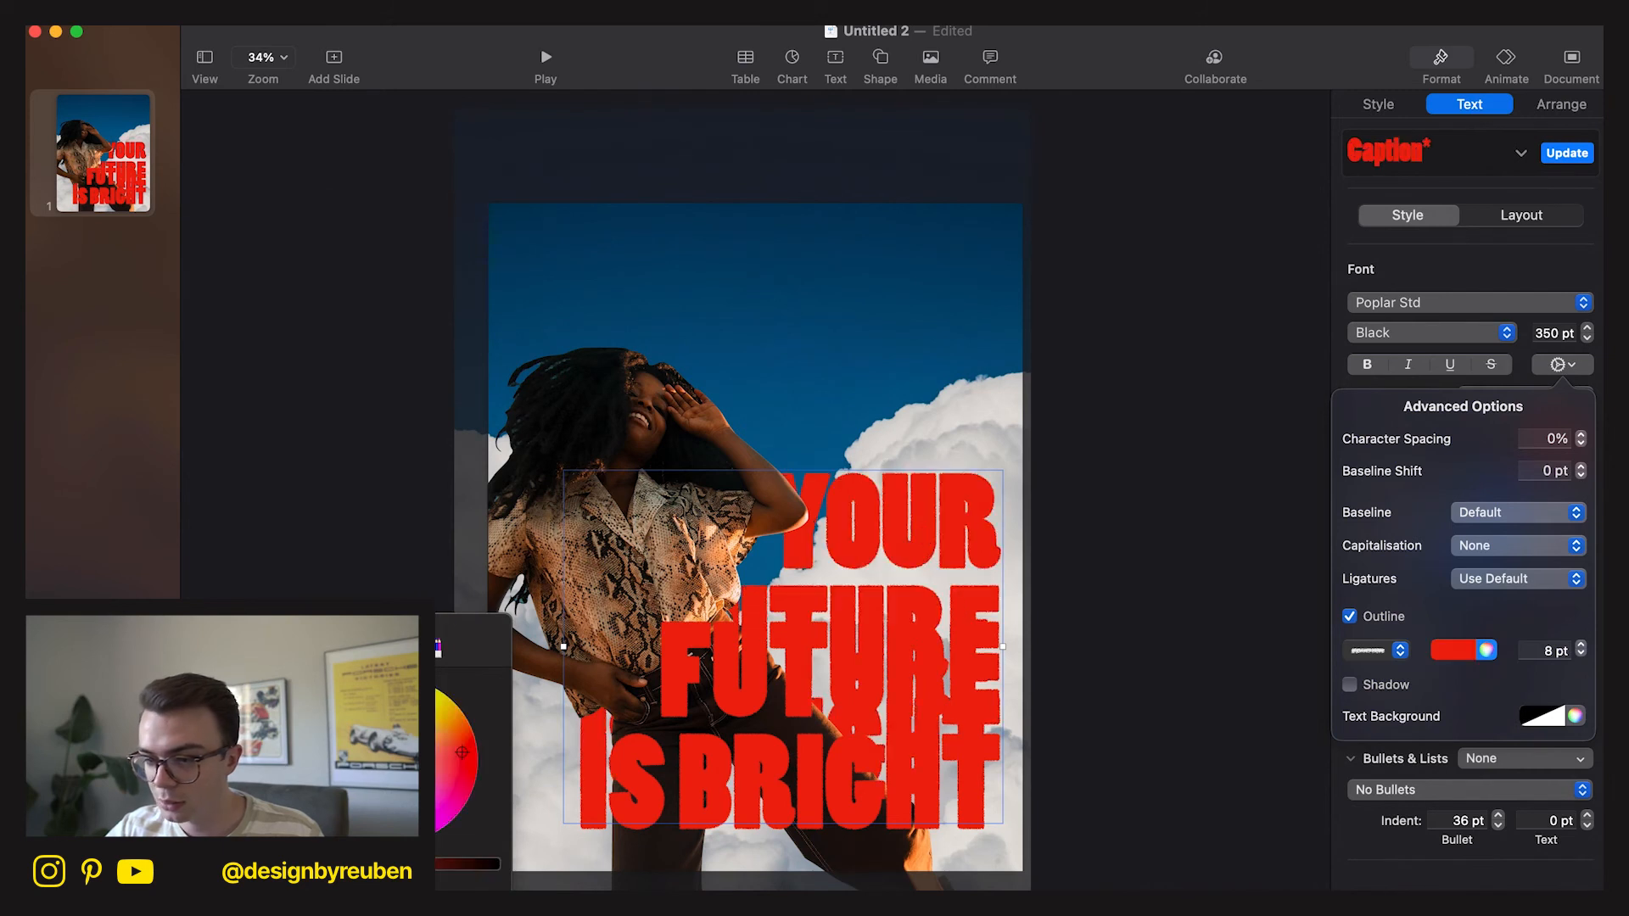
left_click(294, 626)
left_click(305, 626)
left_click_drag(891, 659, 892, 623)
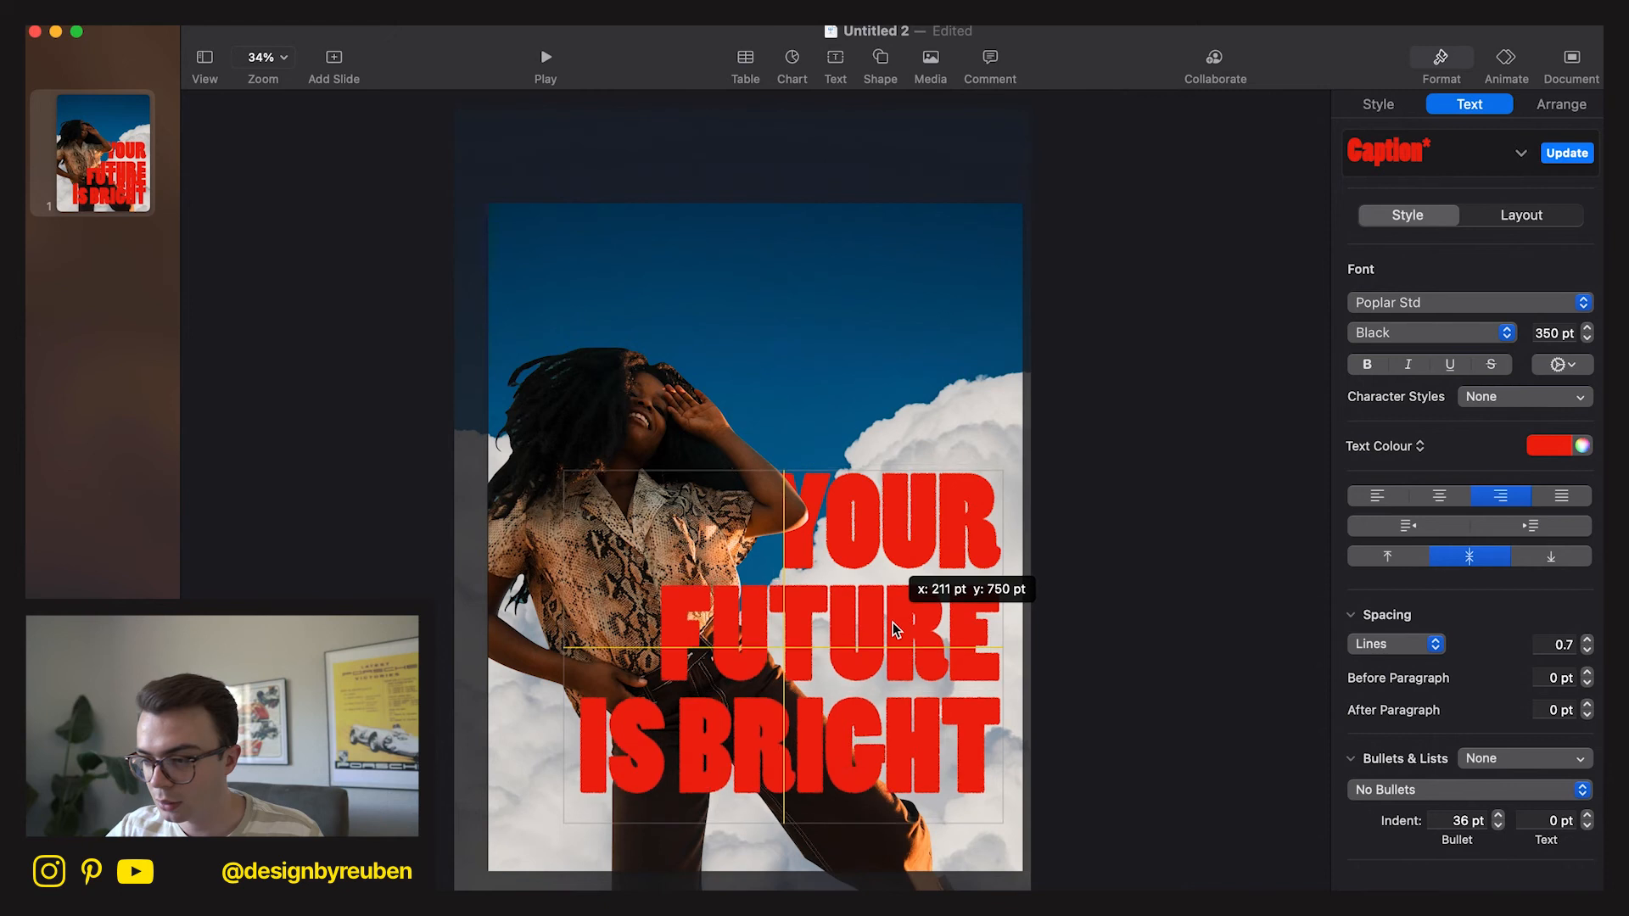
left_click(1154, 635)
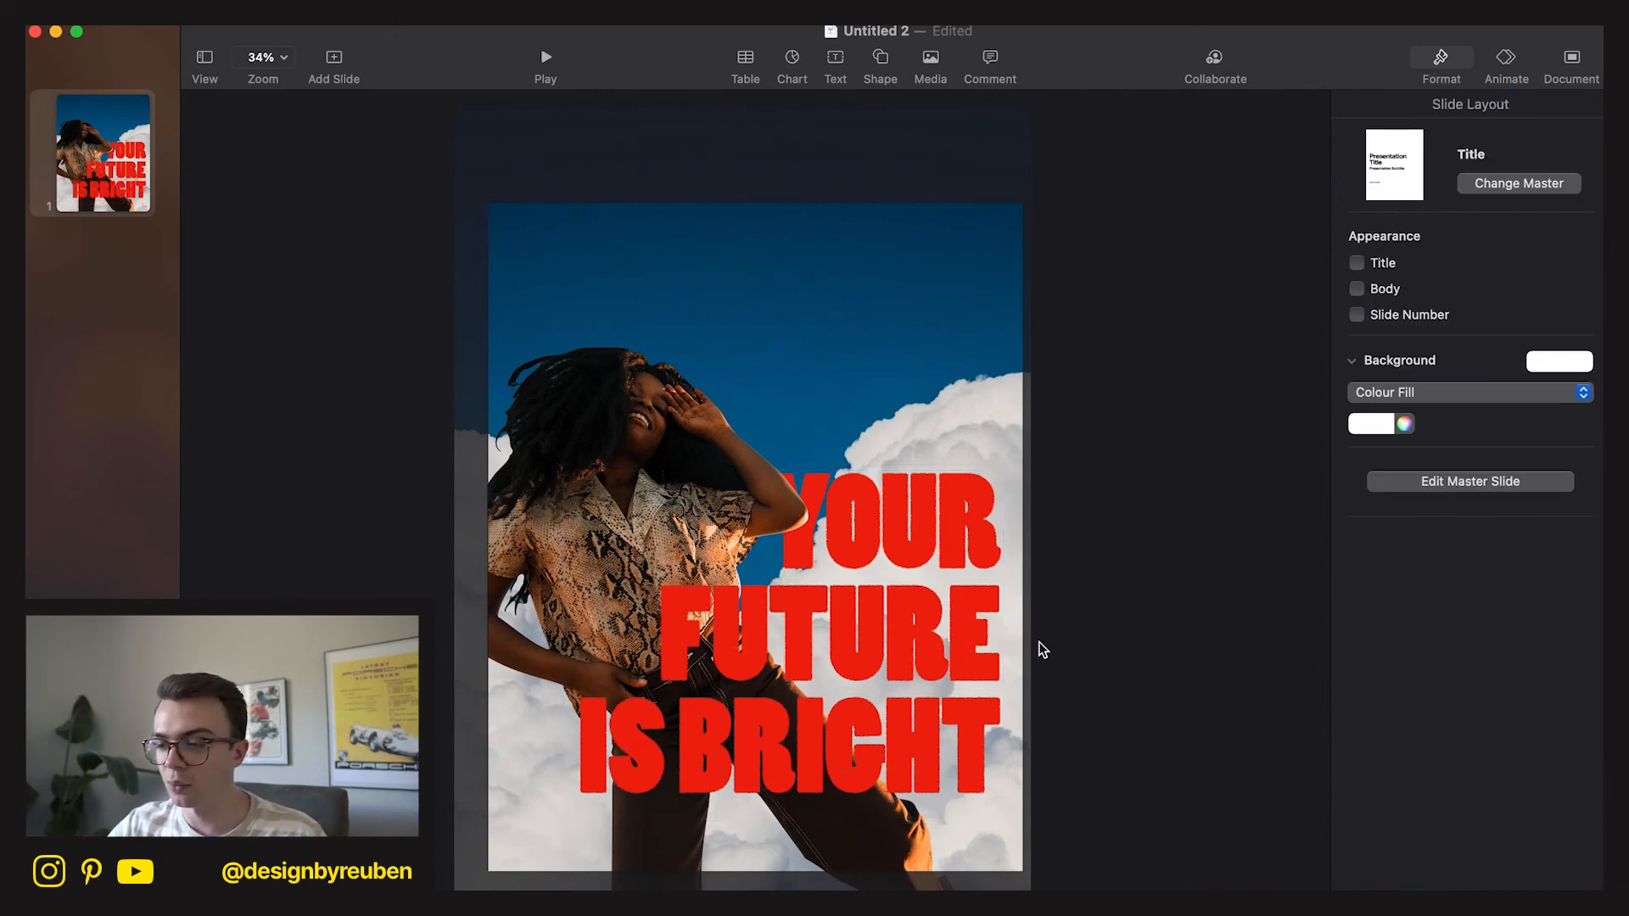
scroll(1039, 642, "up", 5)
scroll(1039, 642, "down", 4)
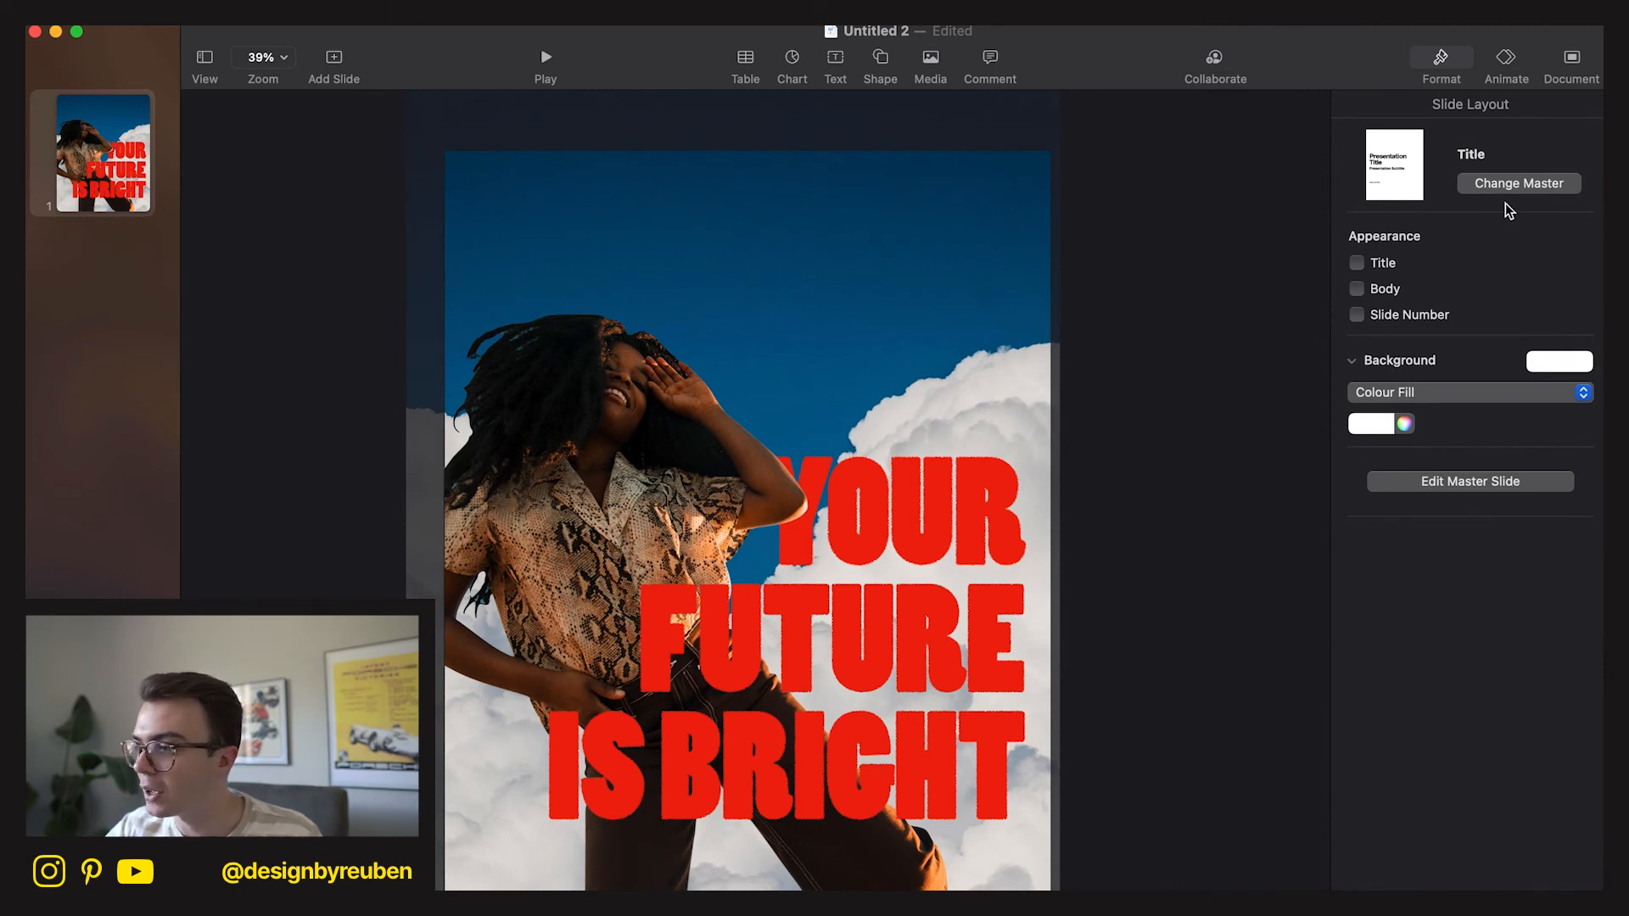
left_click(1508, 56)
left_click(1451, 57)
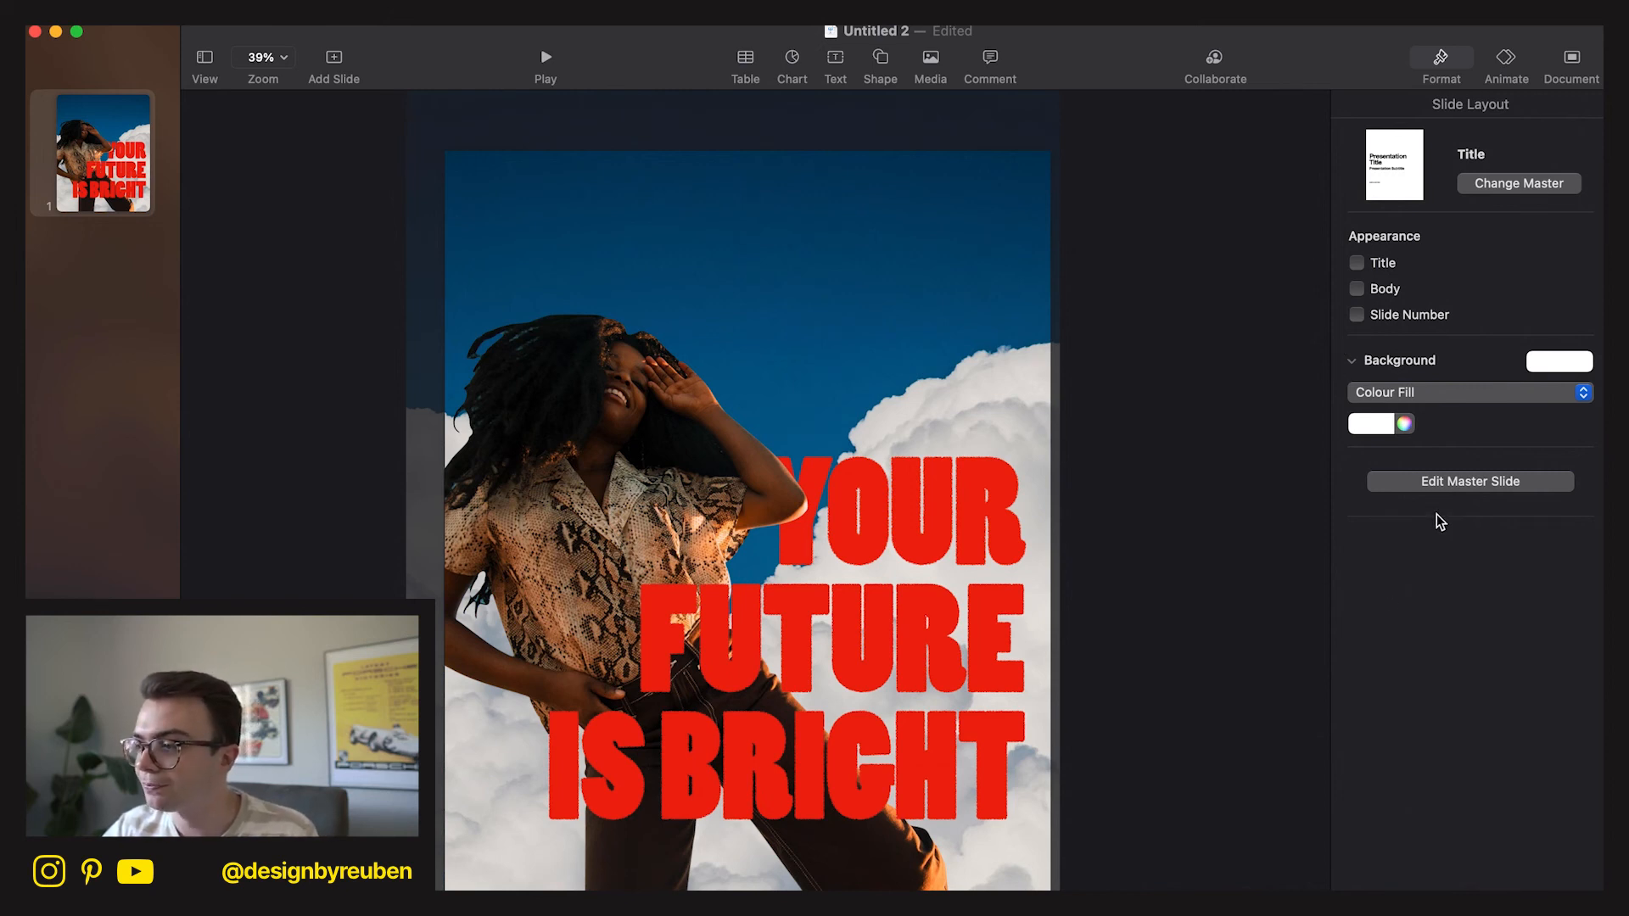
left_click(1443, 61)
left_click(1432, 63)
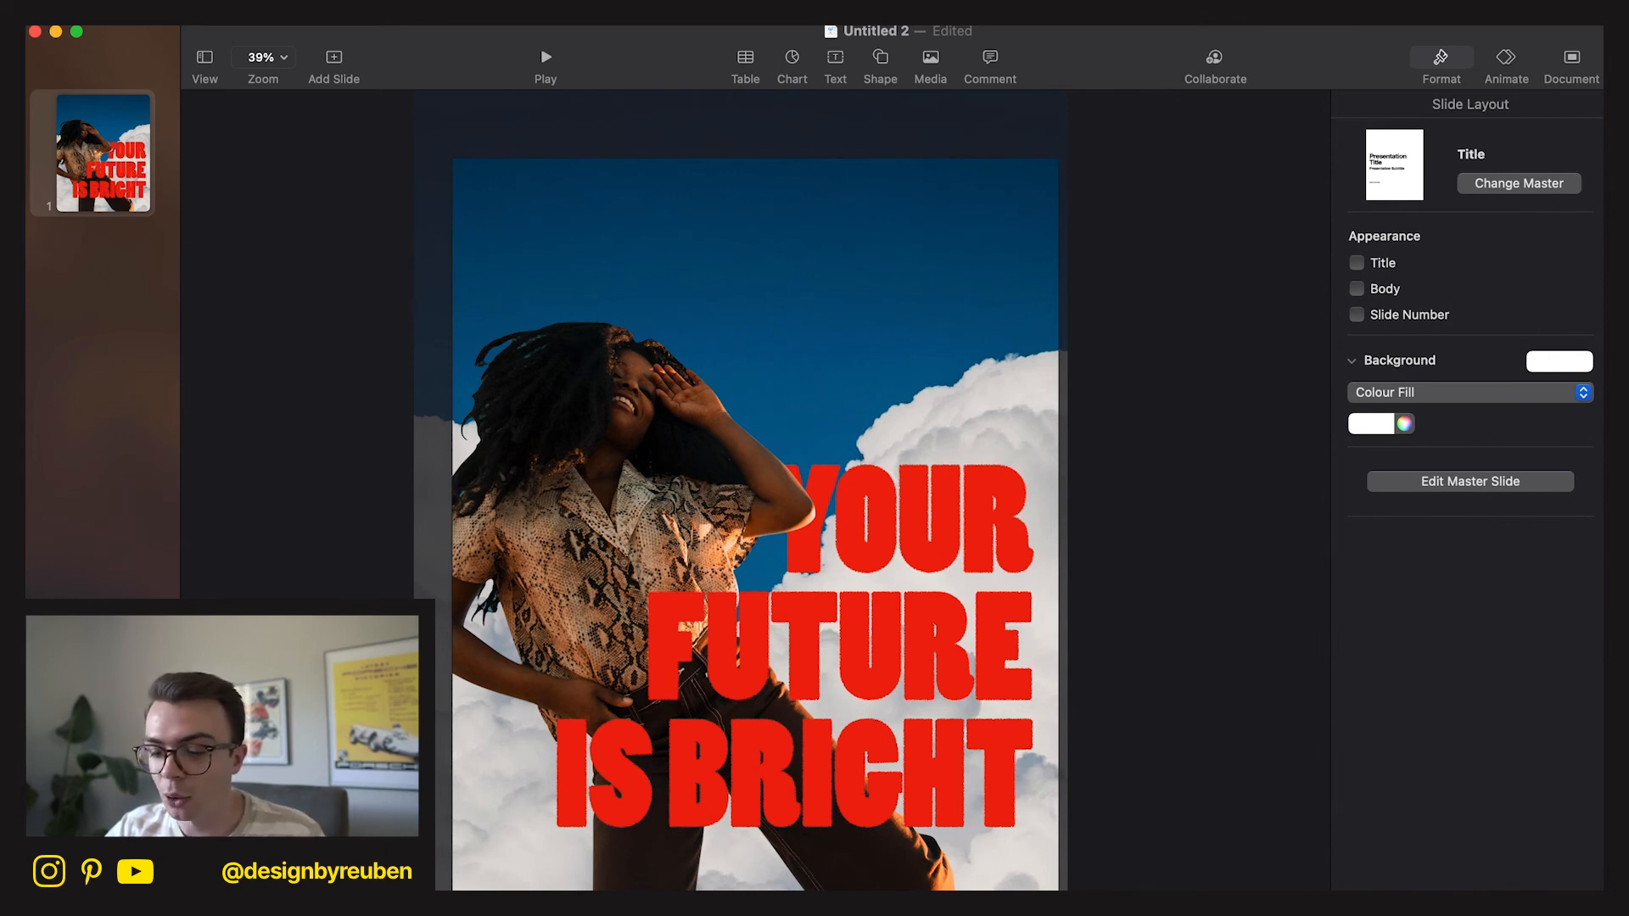
Add the PHOTOCOPY 1.jpg texture from Finder to the slide and enlarge it to about 1691 x 2537 pt so it covers the poster.
key("super+Tab")
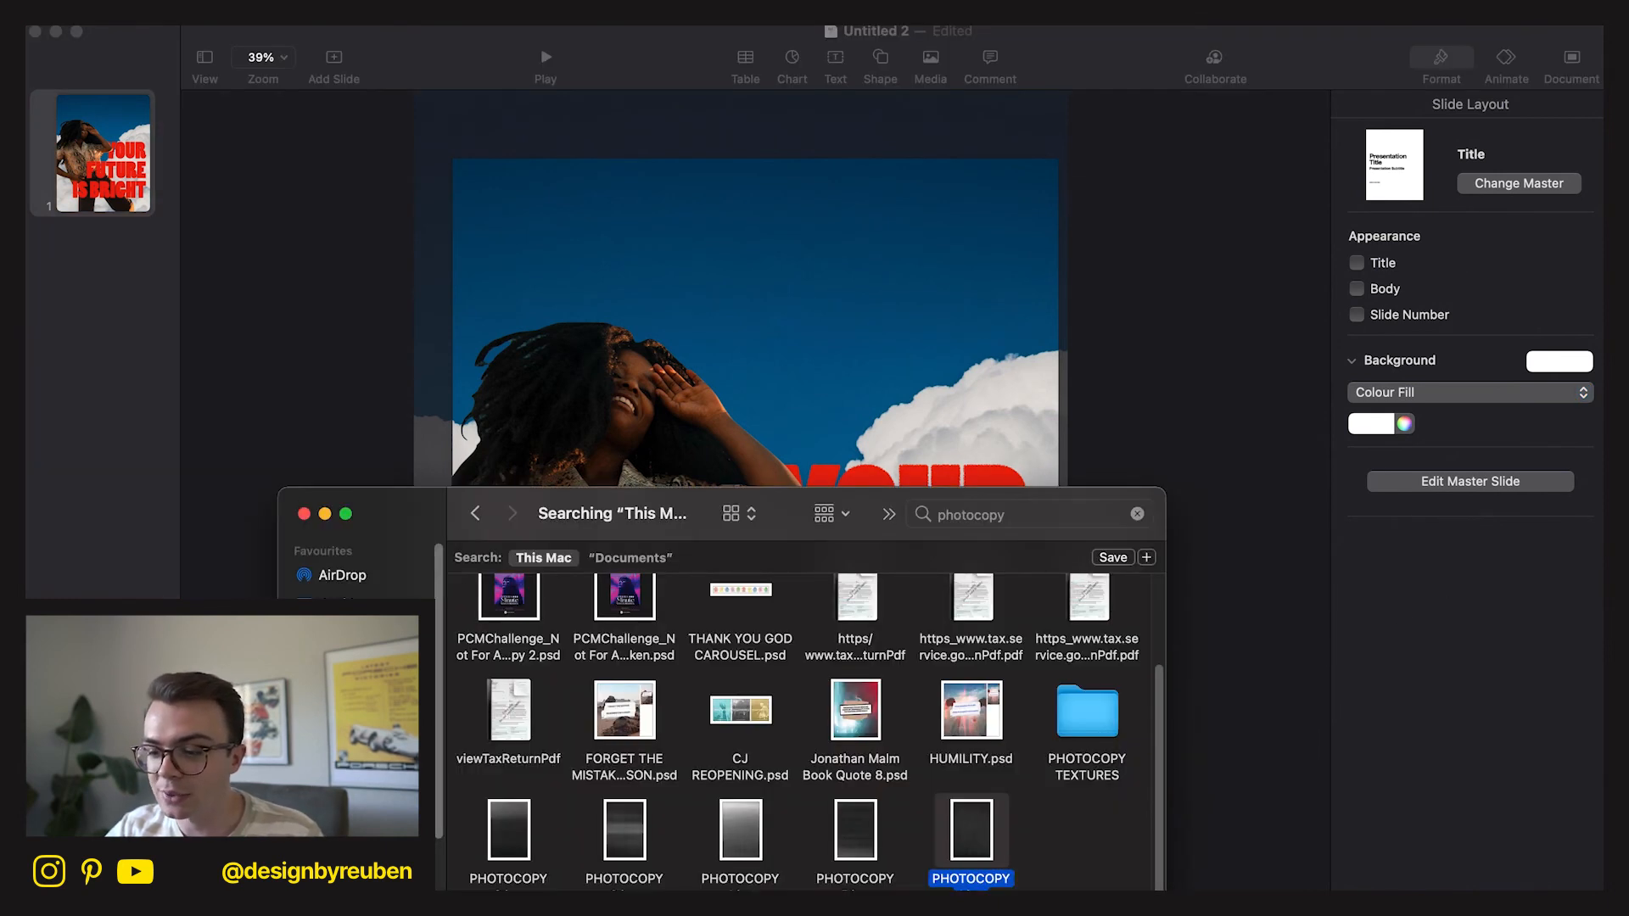
left_click_drag(928, 814, 869, 463)
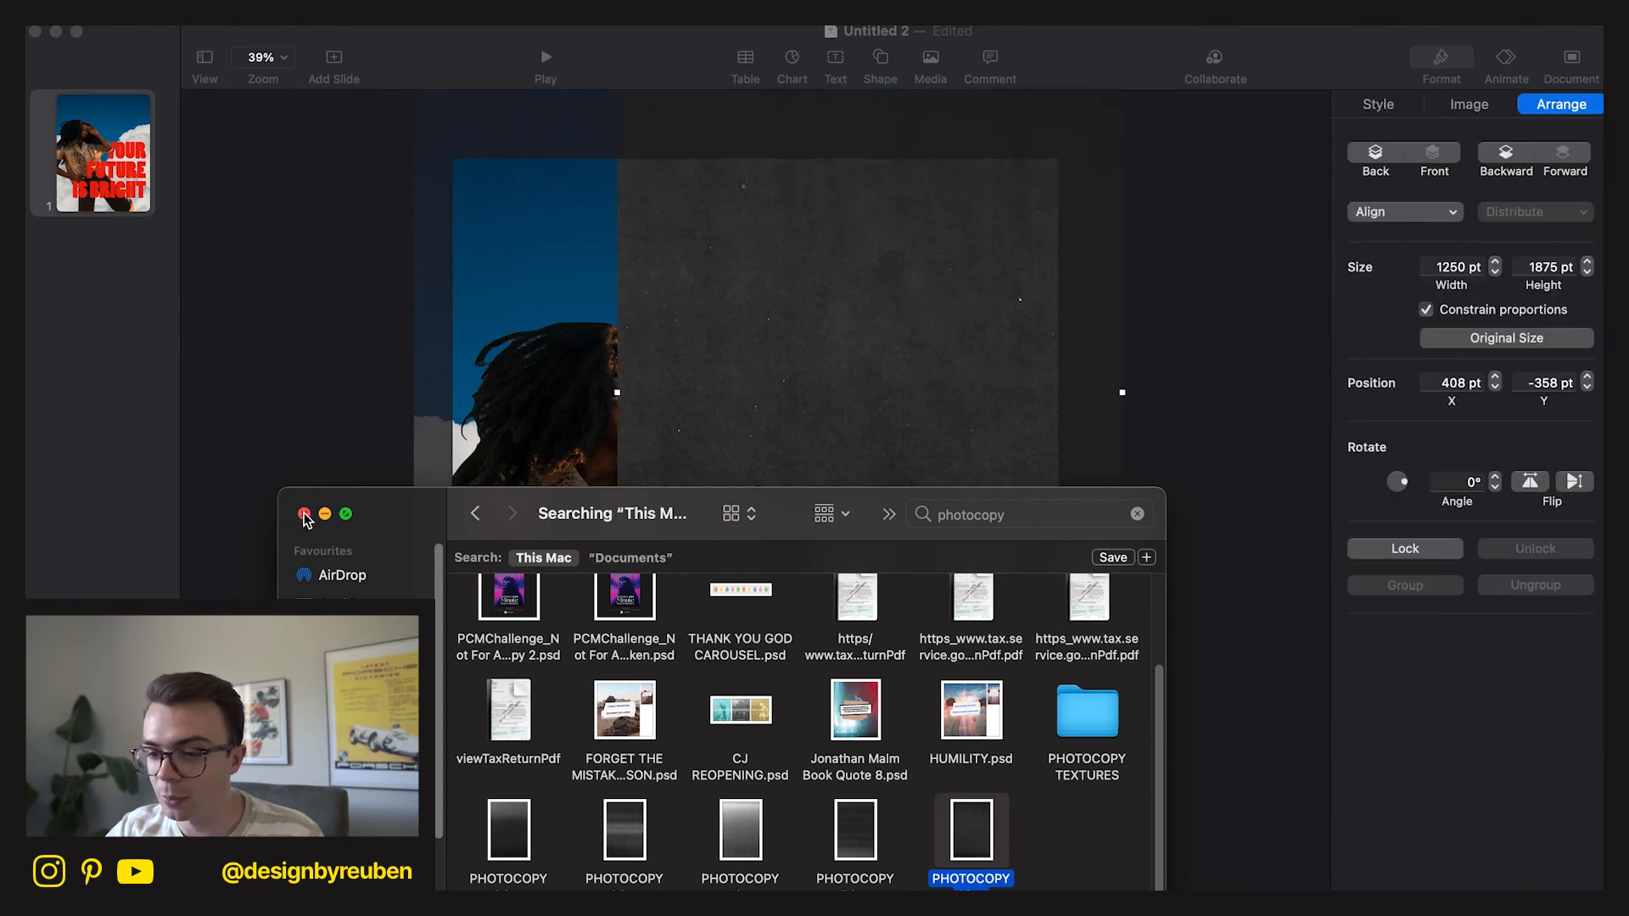
left_click_drag(756, 501, 564, 609)
left_click_drag(924, 883, 1009, 912)
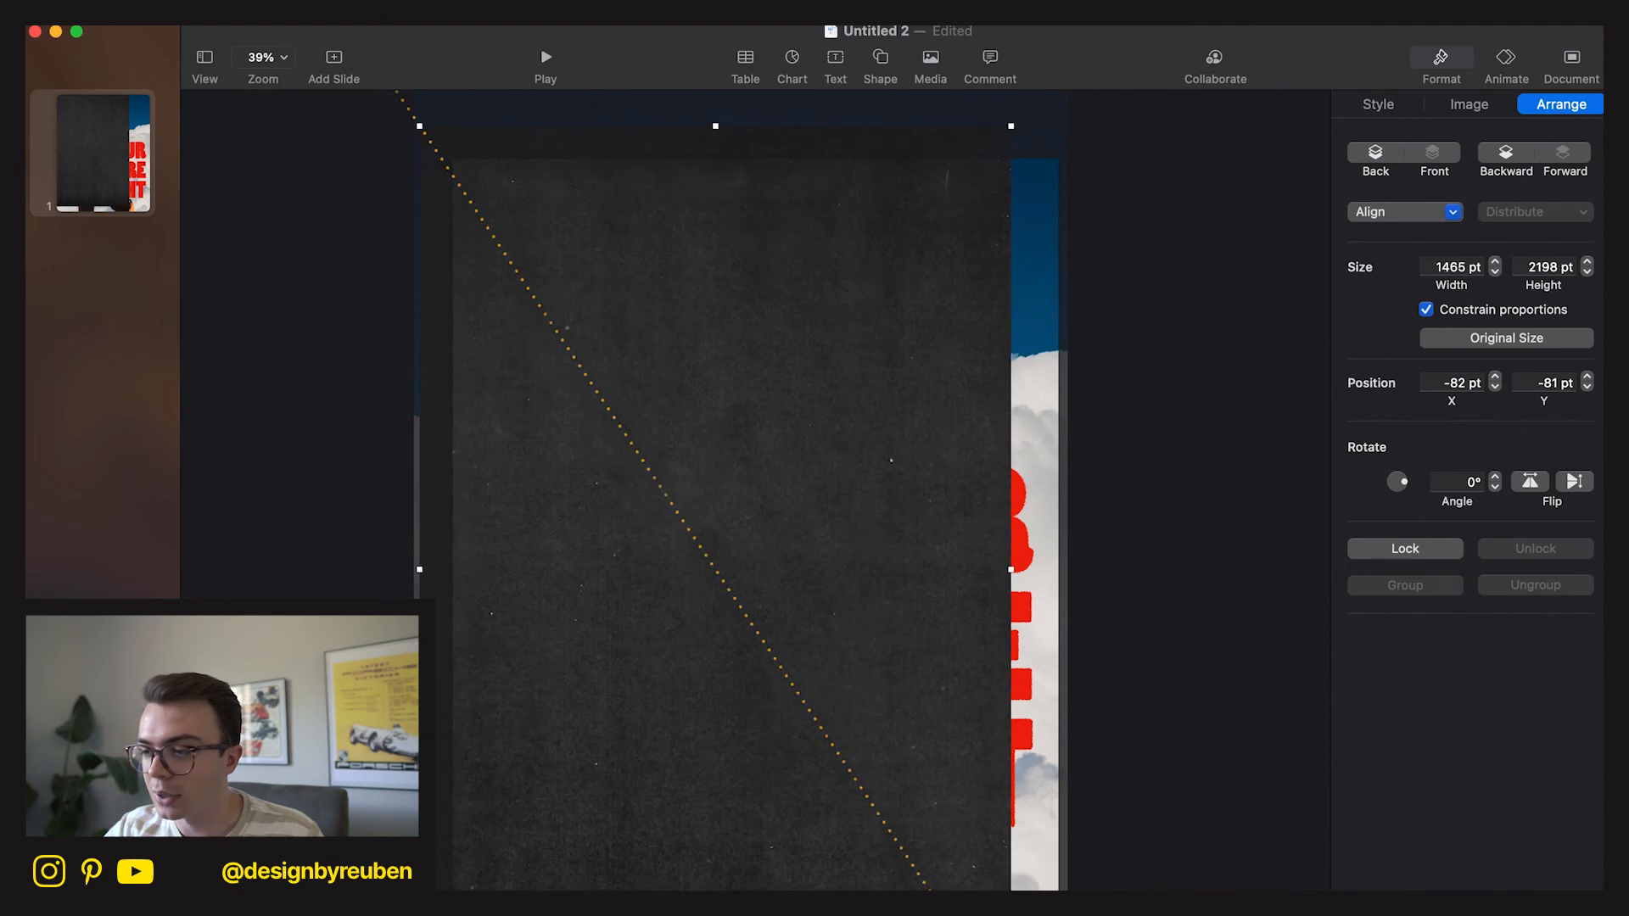
left_click_drag(1009, 569, 1051, 574)
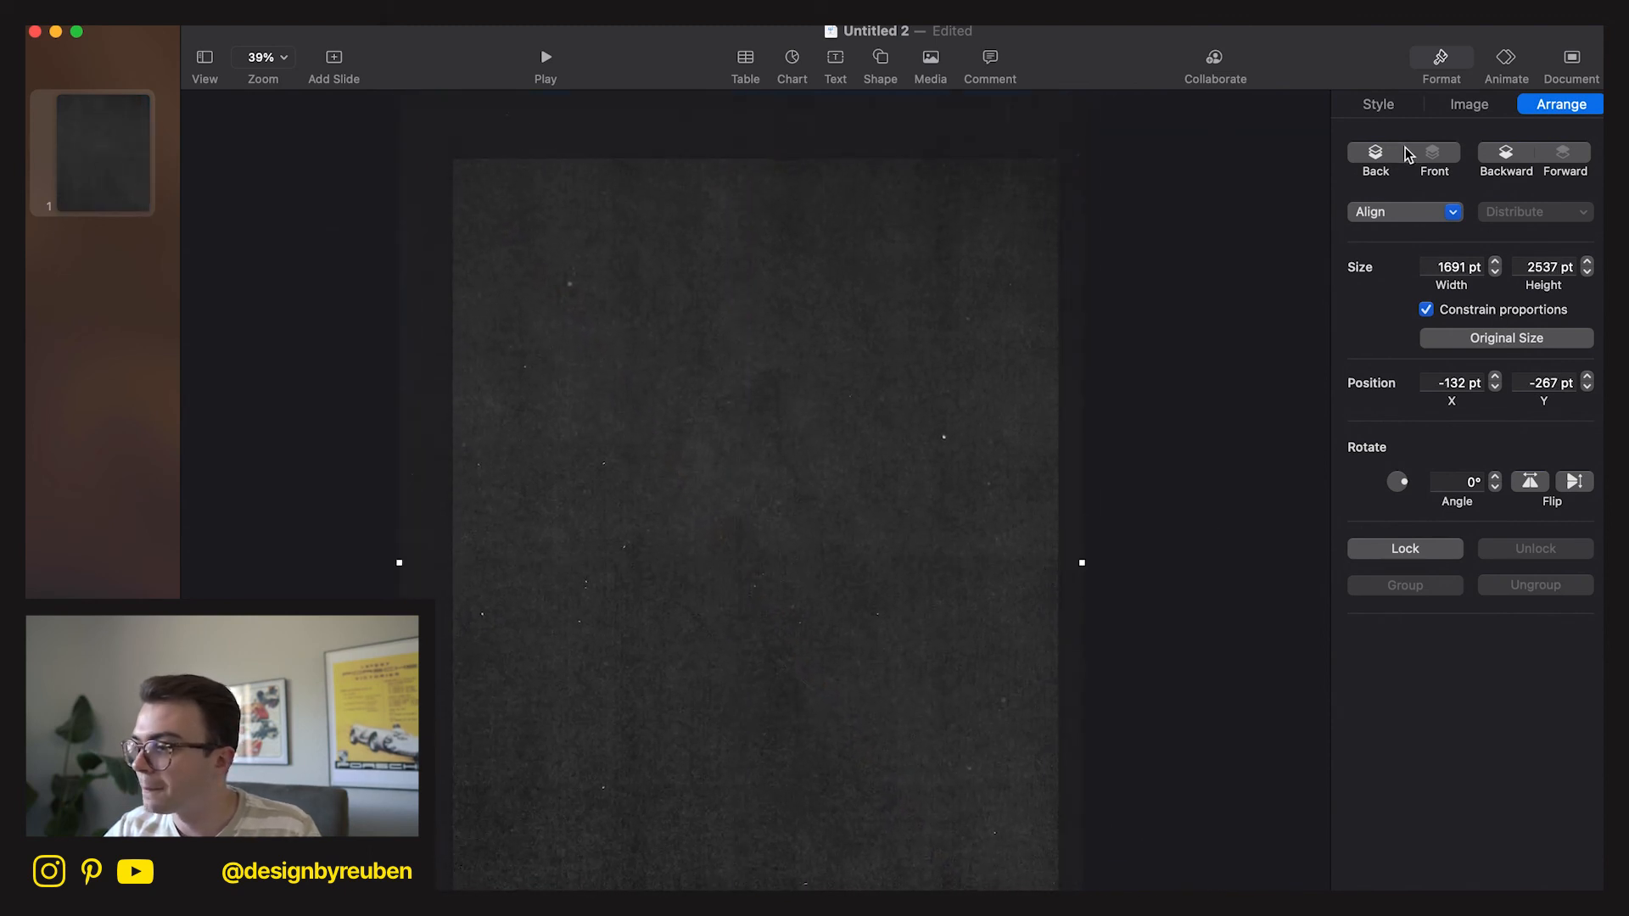
Lower the photocopy texture's opacity so that the poster shows through it.
left_click(1413, 214)
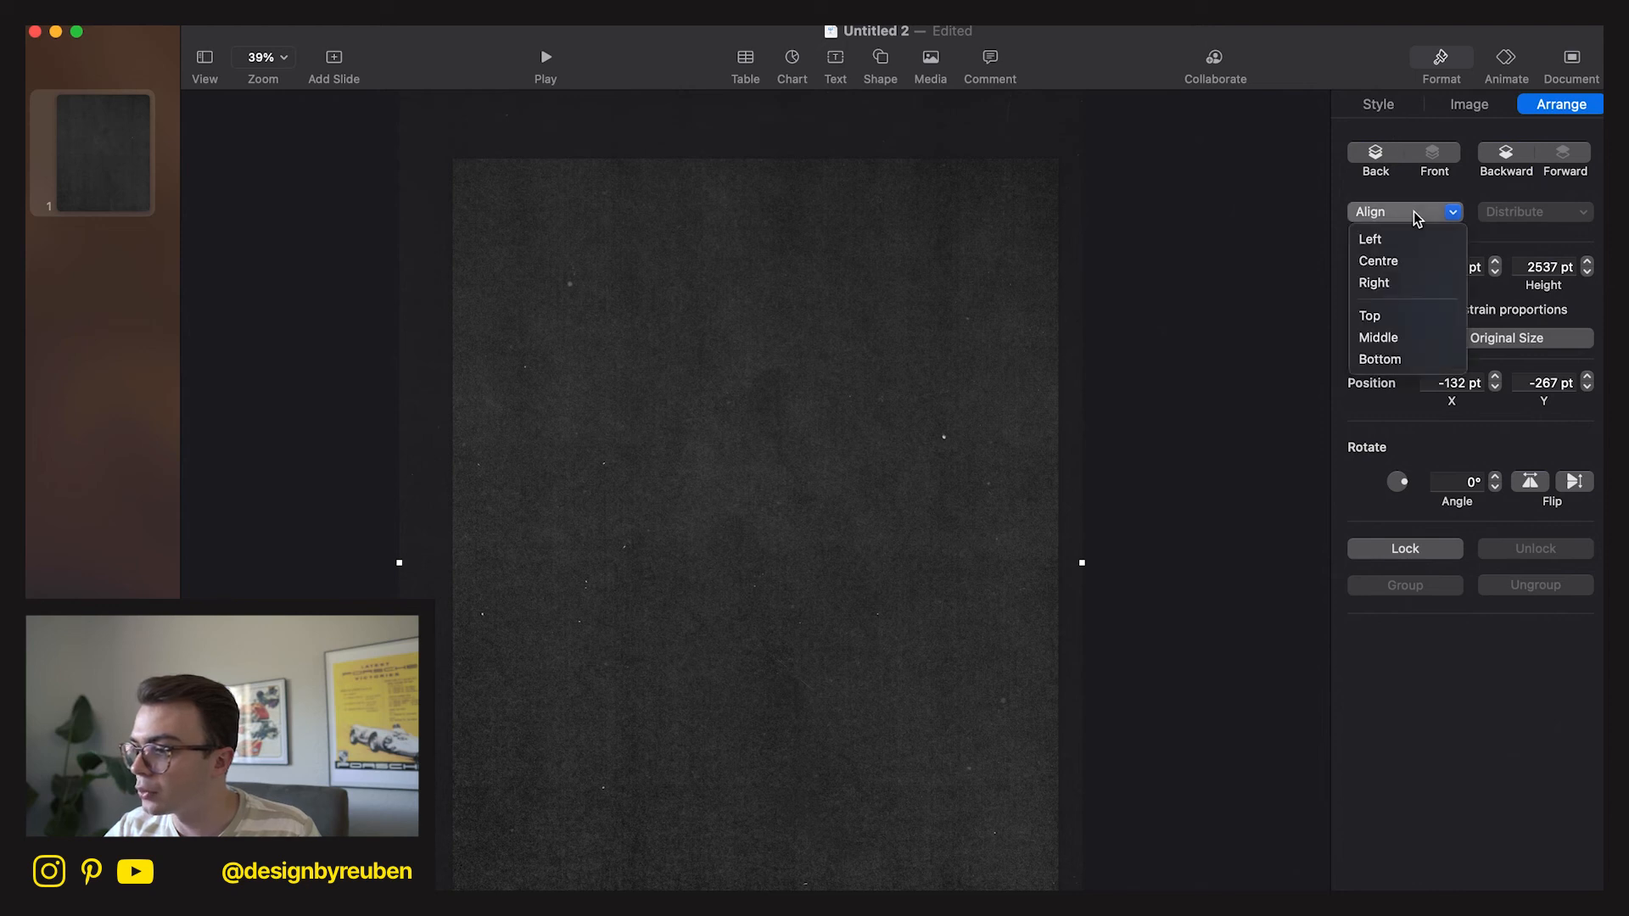
left_click(1508, 192)
left_click(1399, 109)
left_click(1483, 110)
left_click(1408, 110)
left_click_drag(1454, 574, 1393, 577)
Set the photocopy texture's saturation to -15% and its exposure to 94%.
left_click(1467, 104)
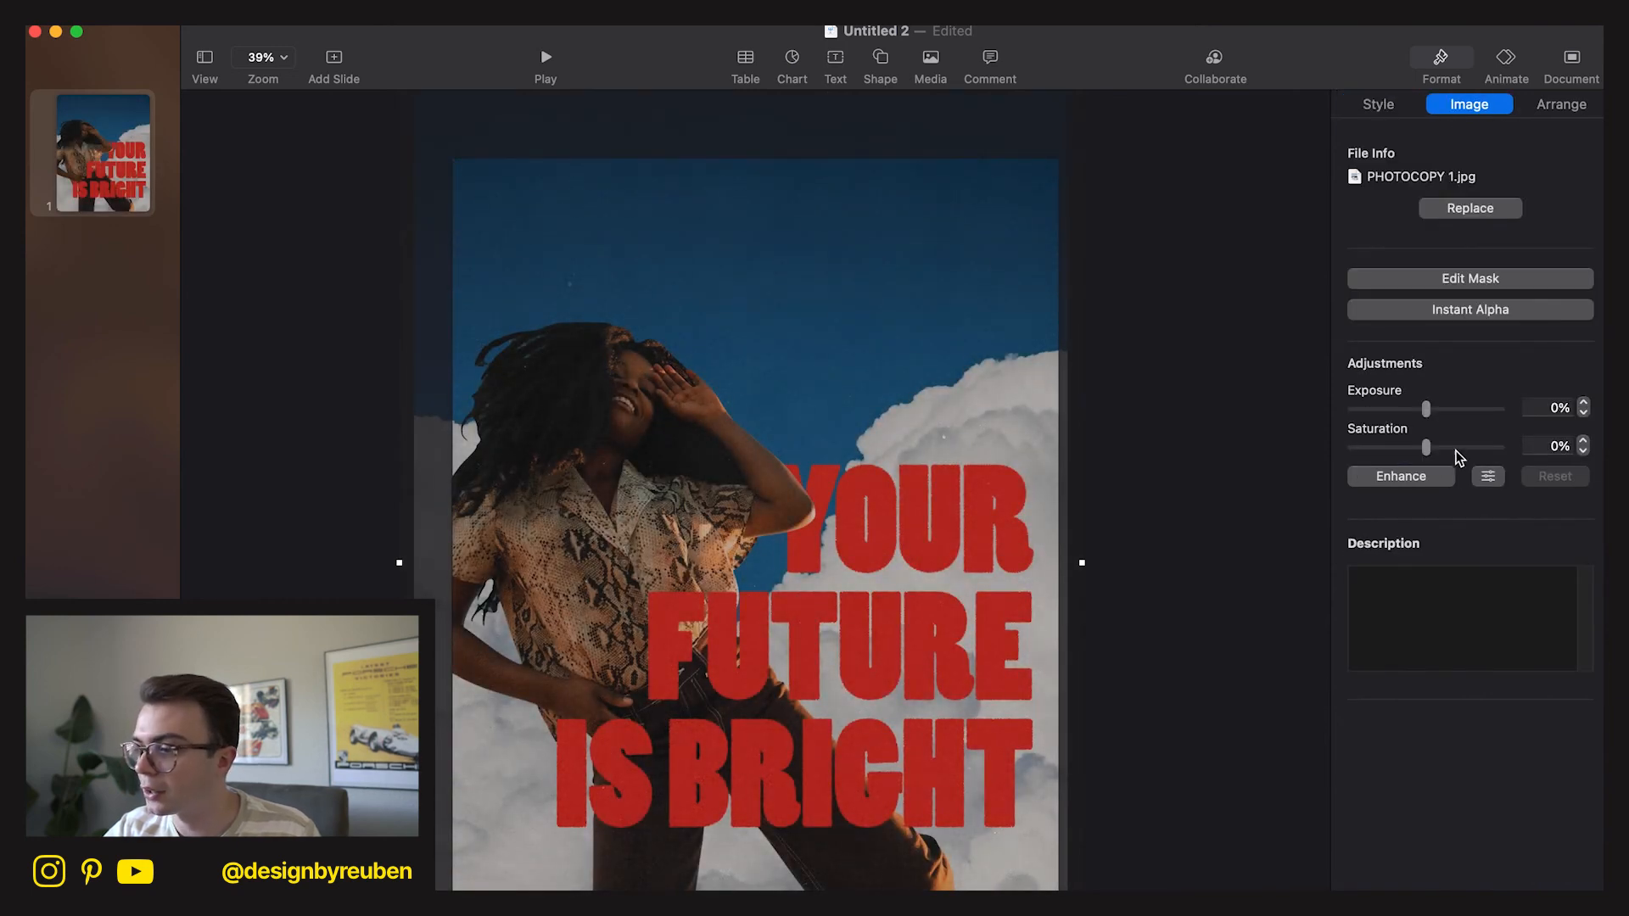
left_click_drag(1432, 447, 1502, 409)
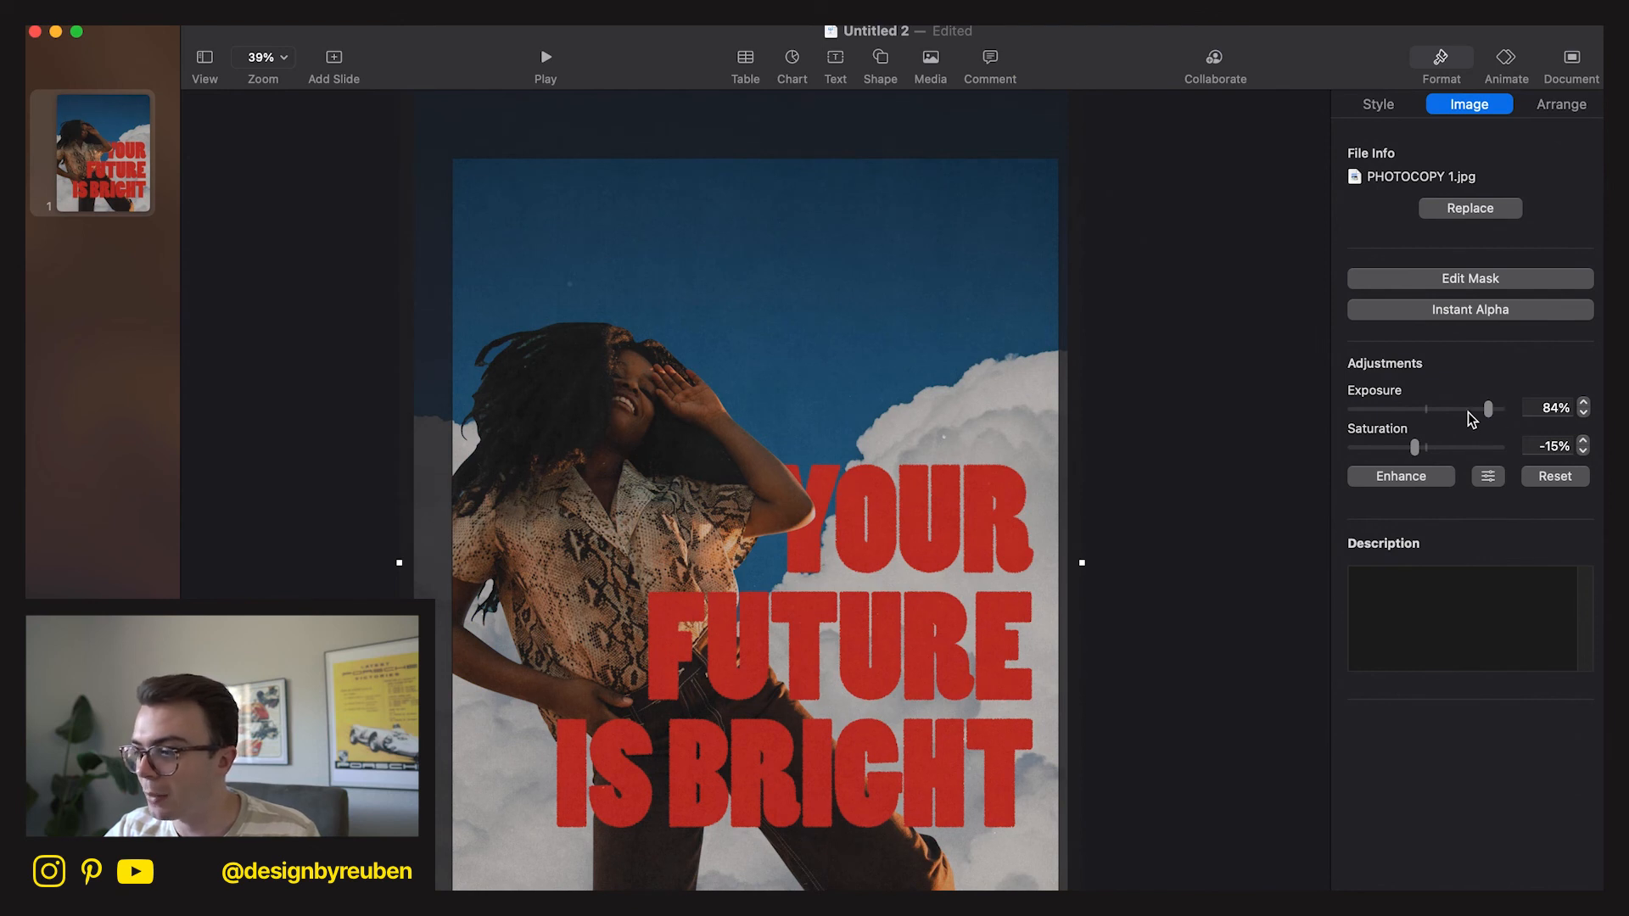
Adjust the texture's levels by lightening the midtones and setting the white point to 92%, keeping the black point at 0%.
left_click(1488, 478)
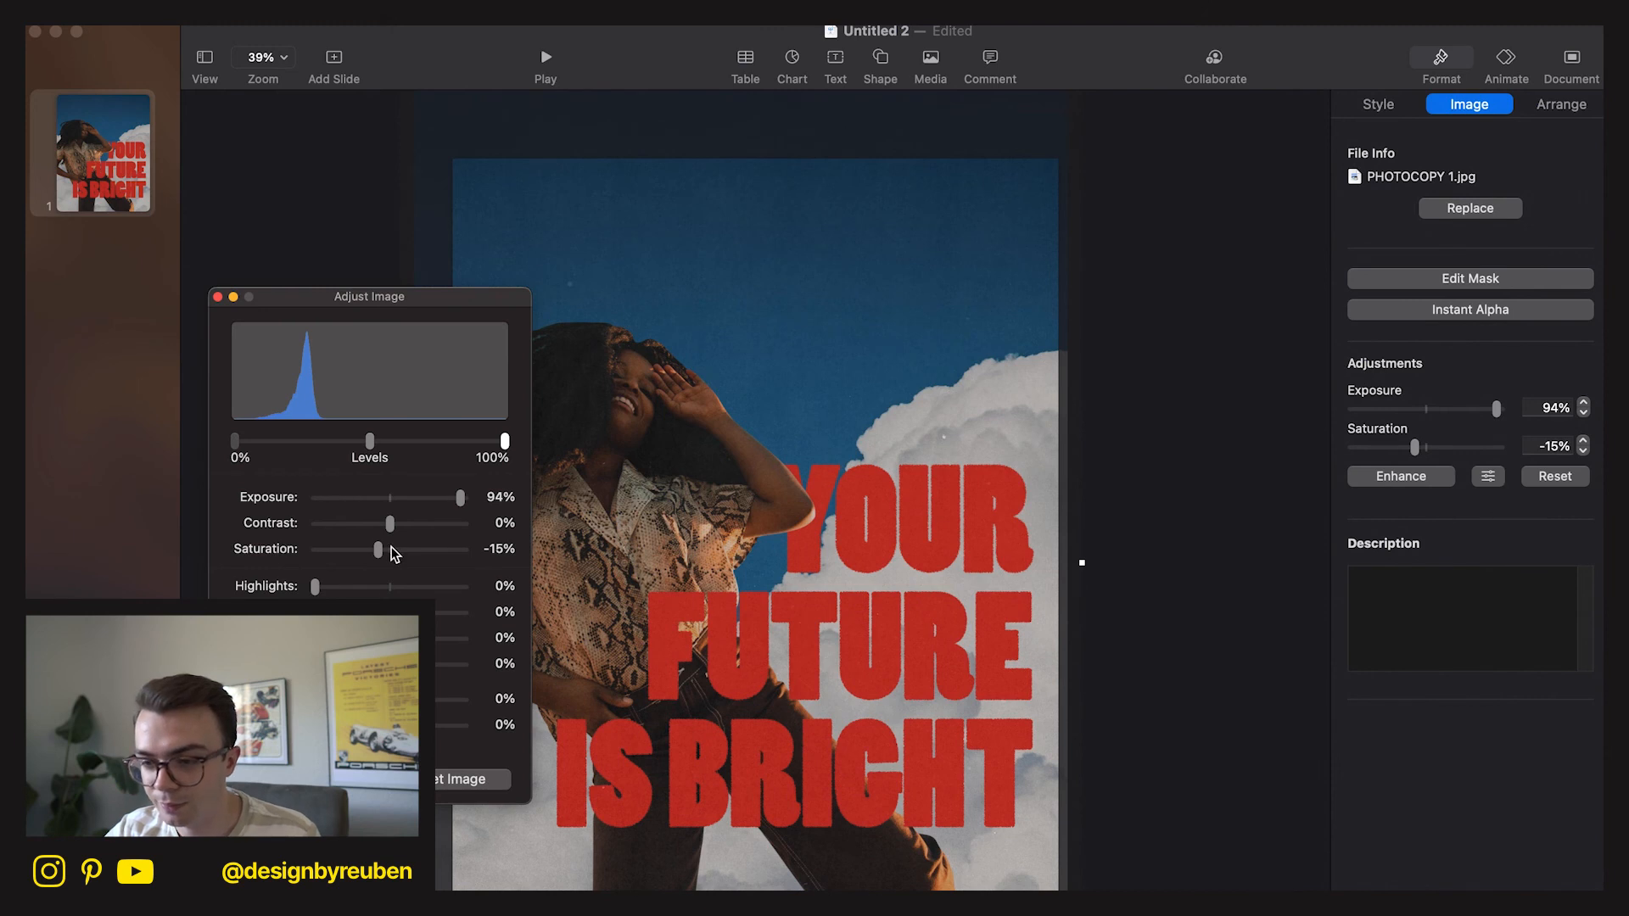
left_click(482, 445)
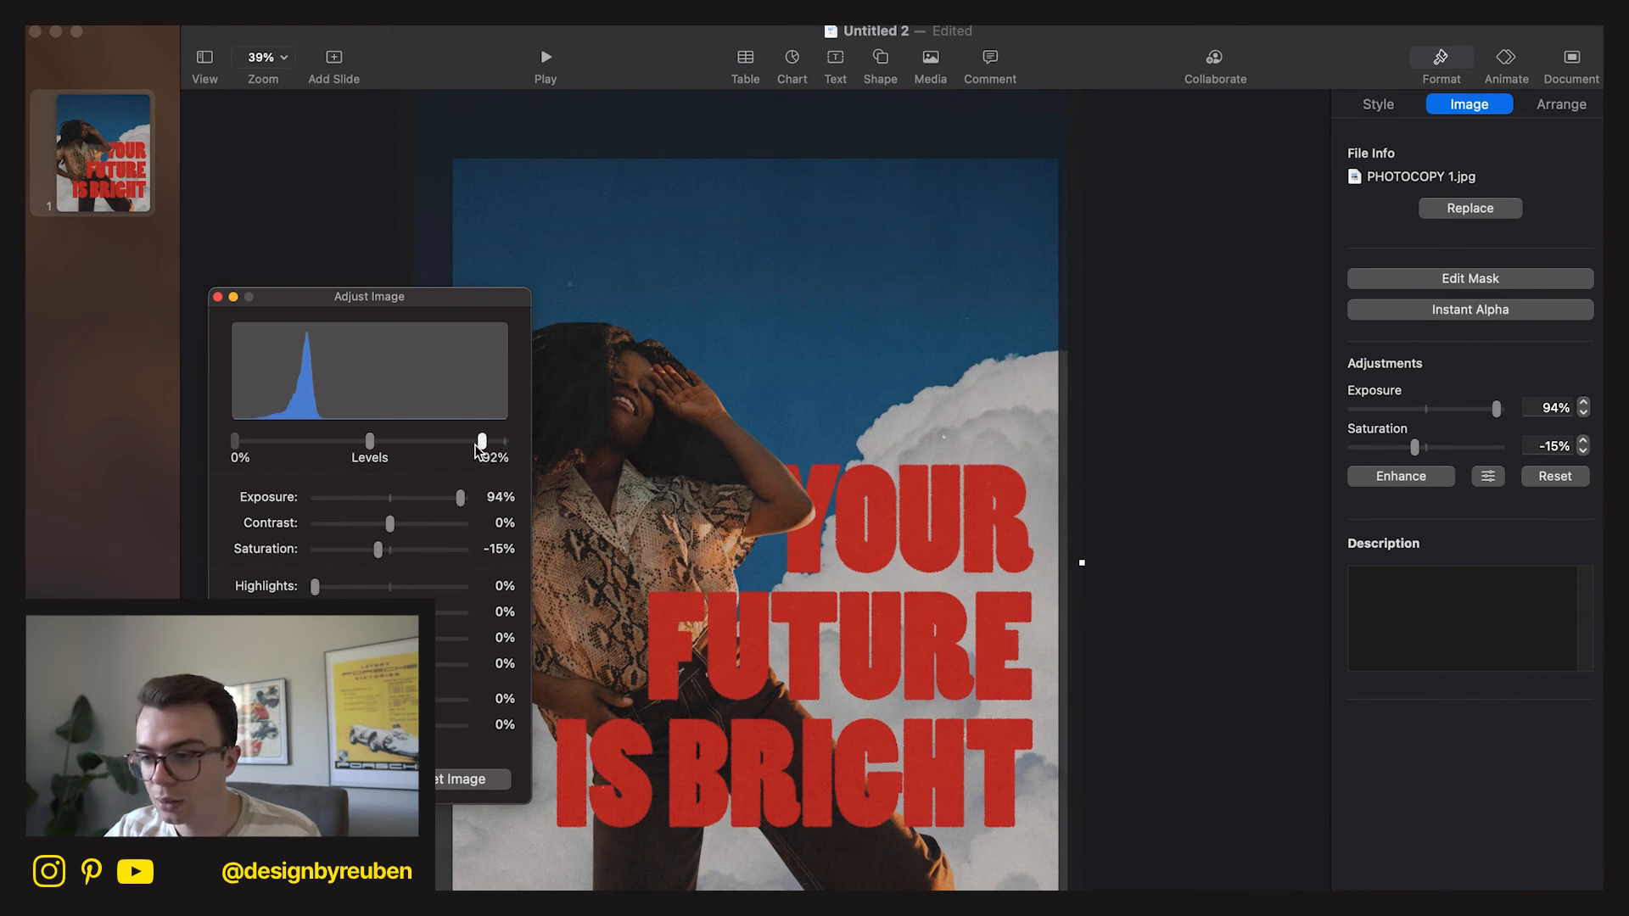
left_click_drag(425, 441, 550, 446)
left_click(266, 443)
left_click_drag(264, 446, 208, 447)
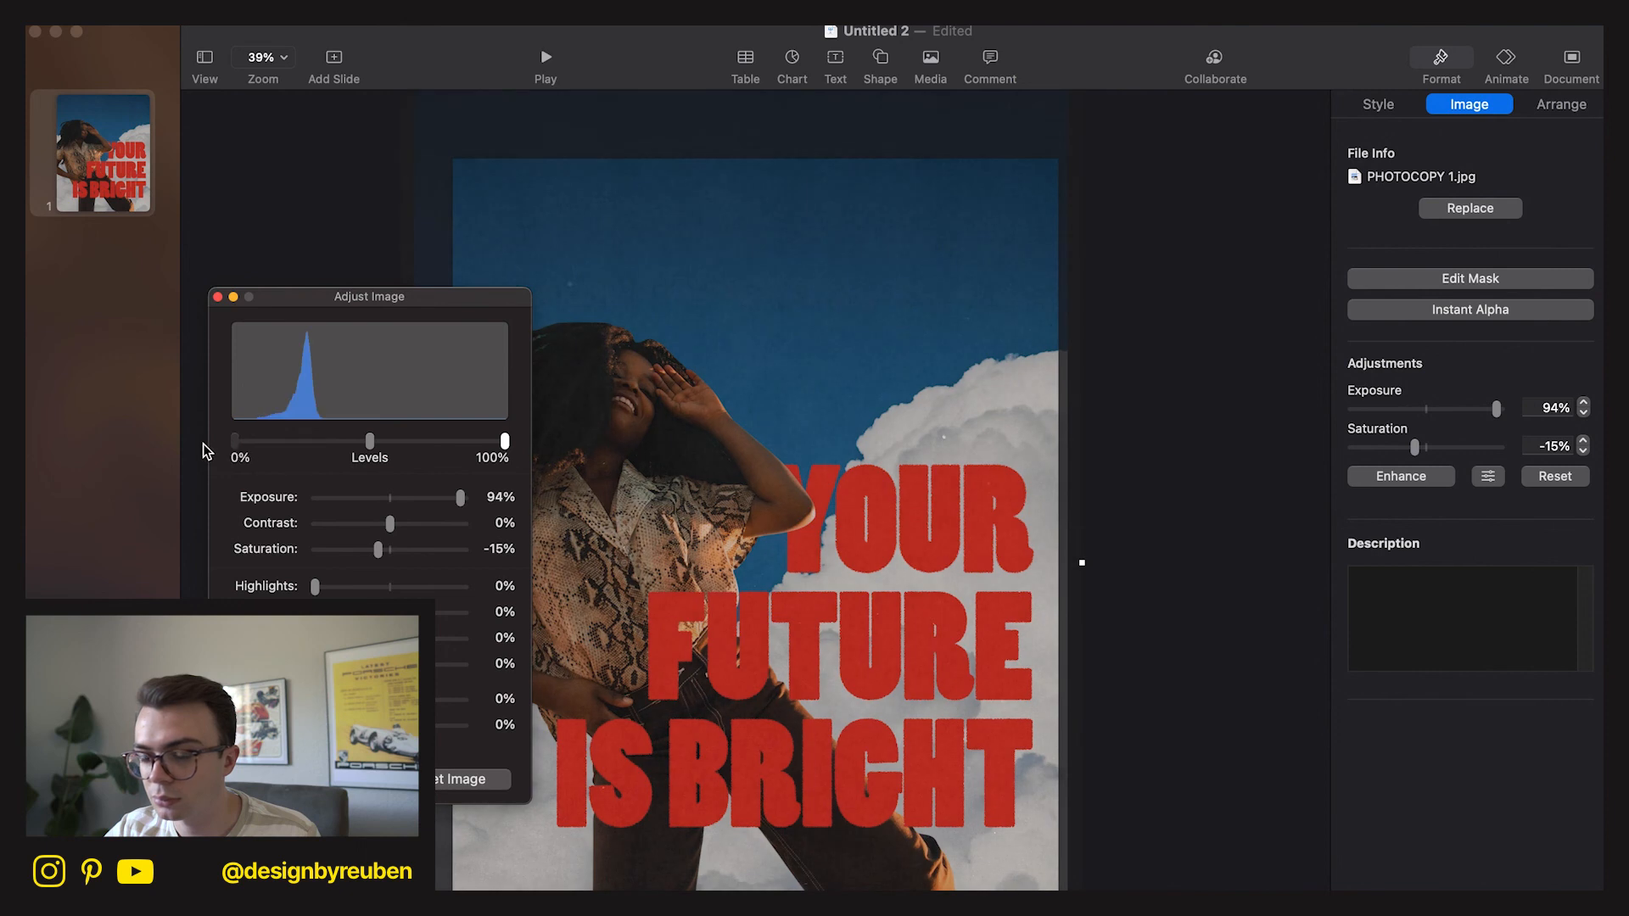
left_click_drag(312, 441, 330, 441)
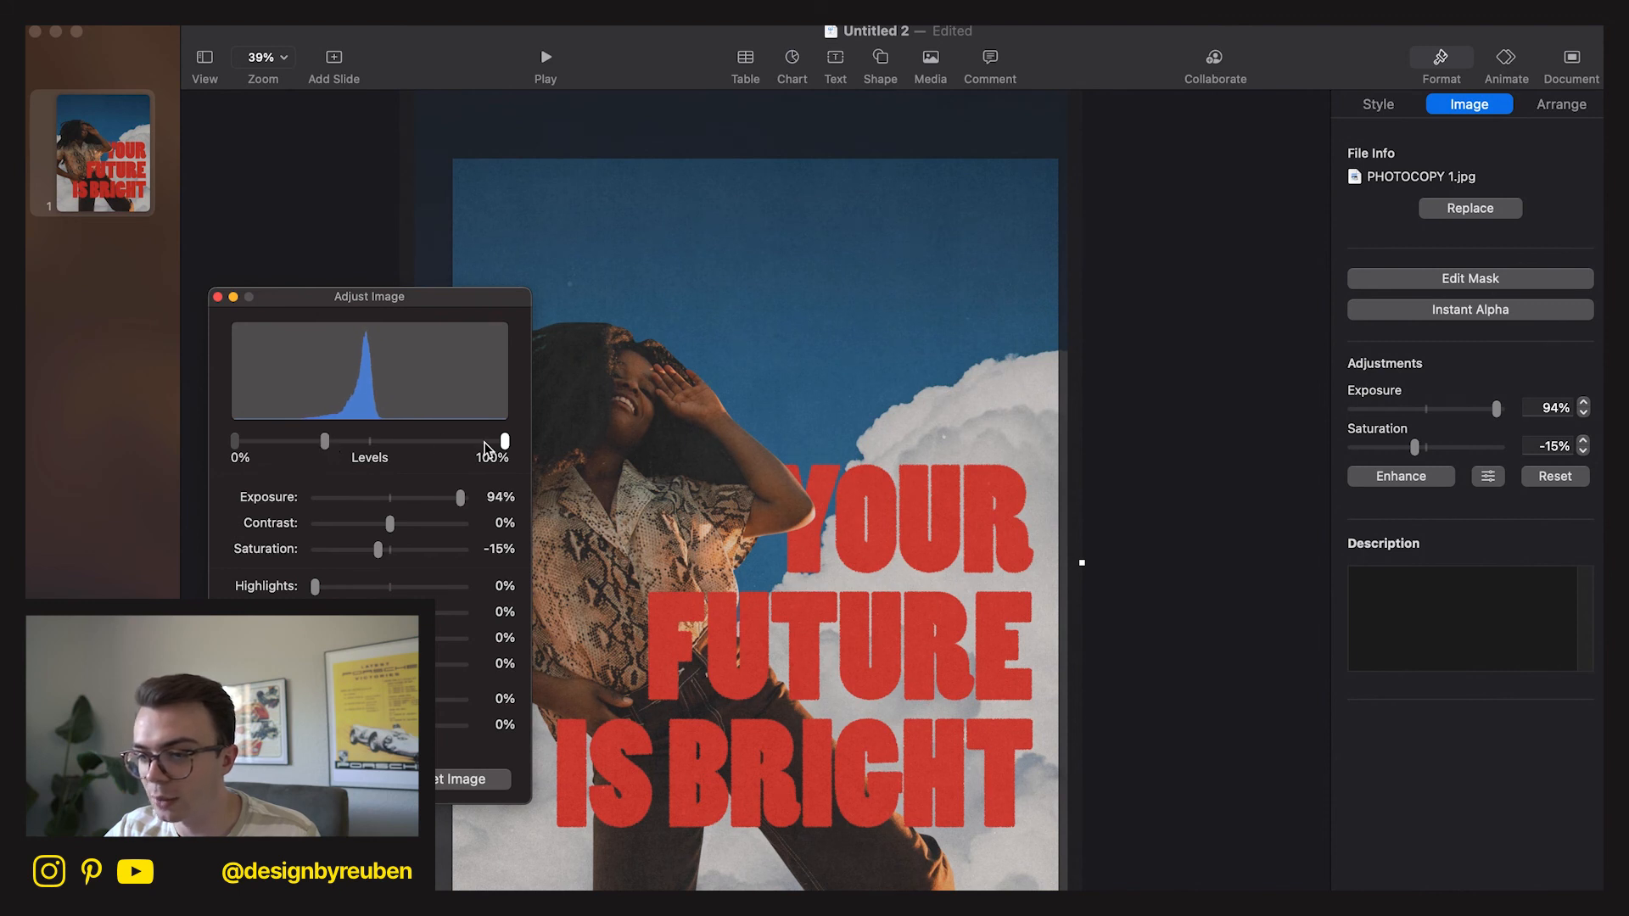
left_click_drag(505, 441, 484, 441)
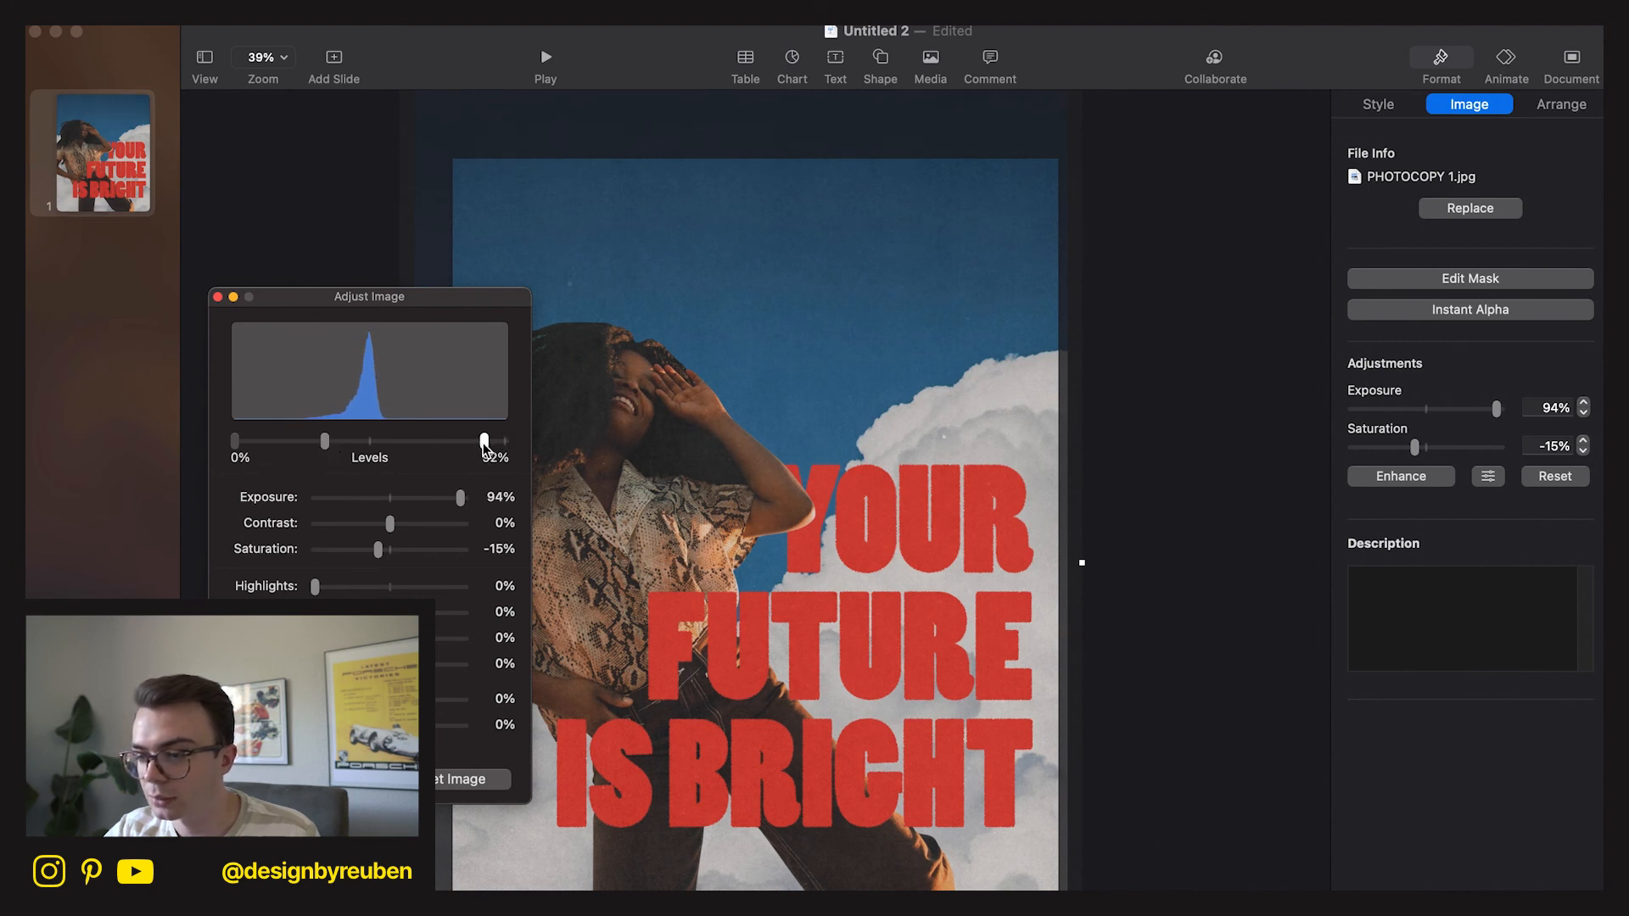
left_click(217, 297)
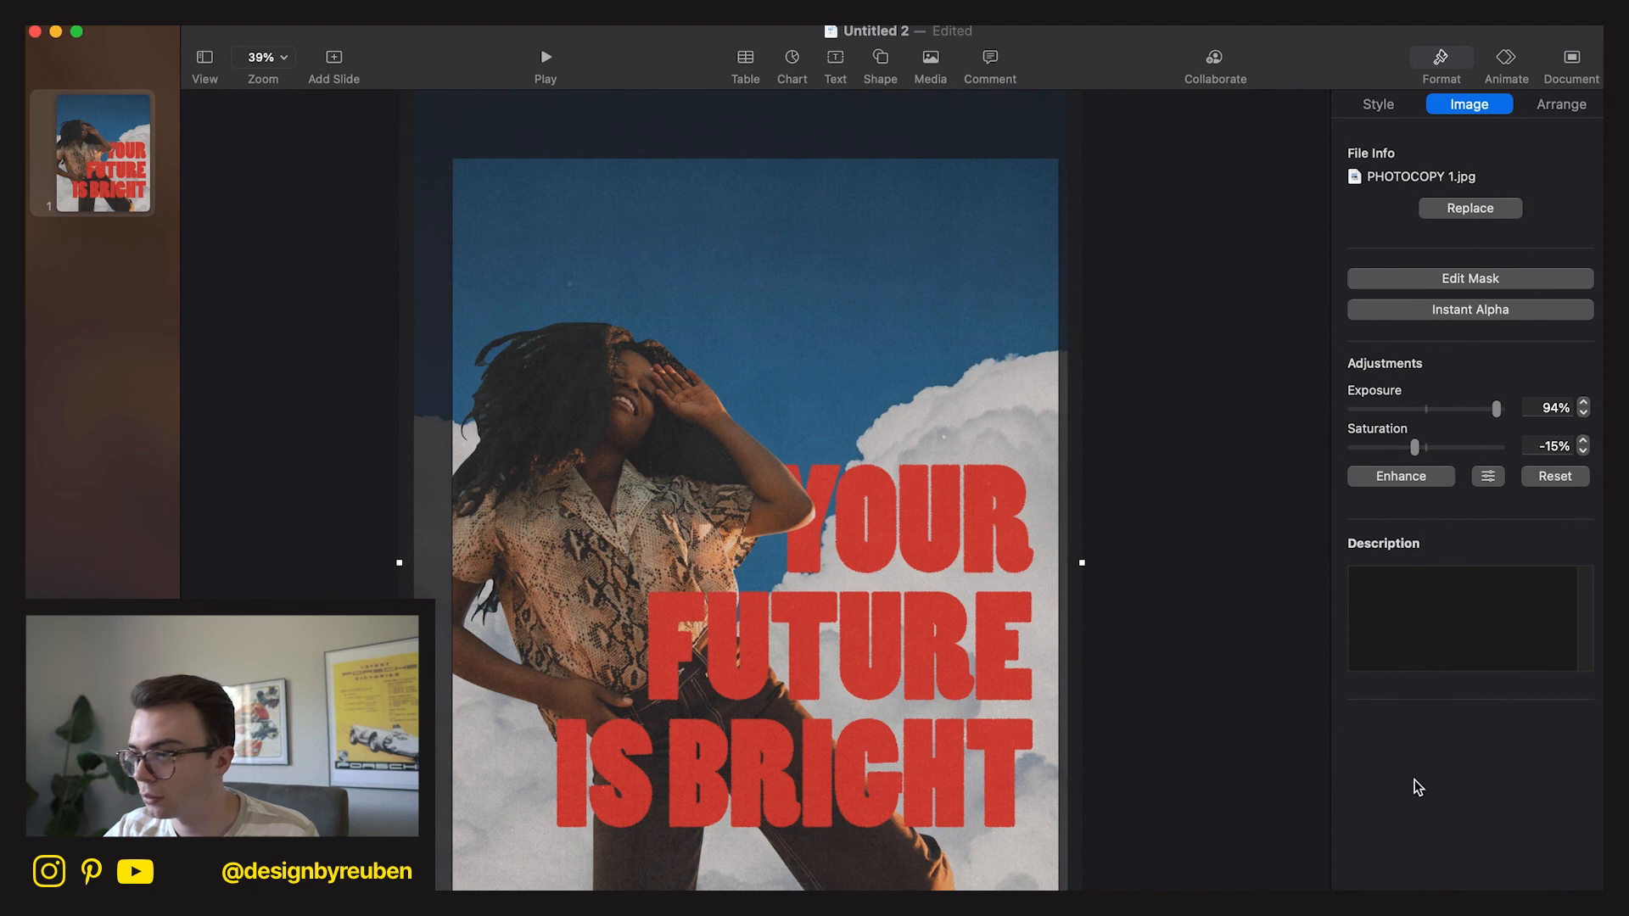
Set the photocopy texture's opacity to 21% and deselect it.
left_click(1377, 104)
left_click_drag(1395, 575, 1387, 576)
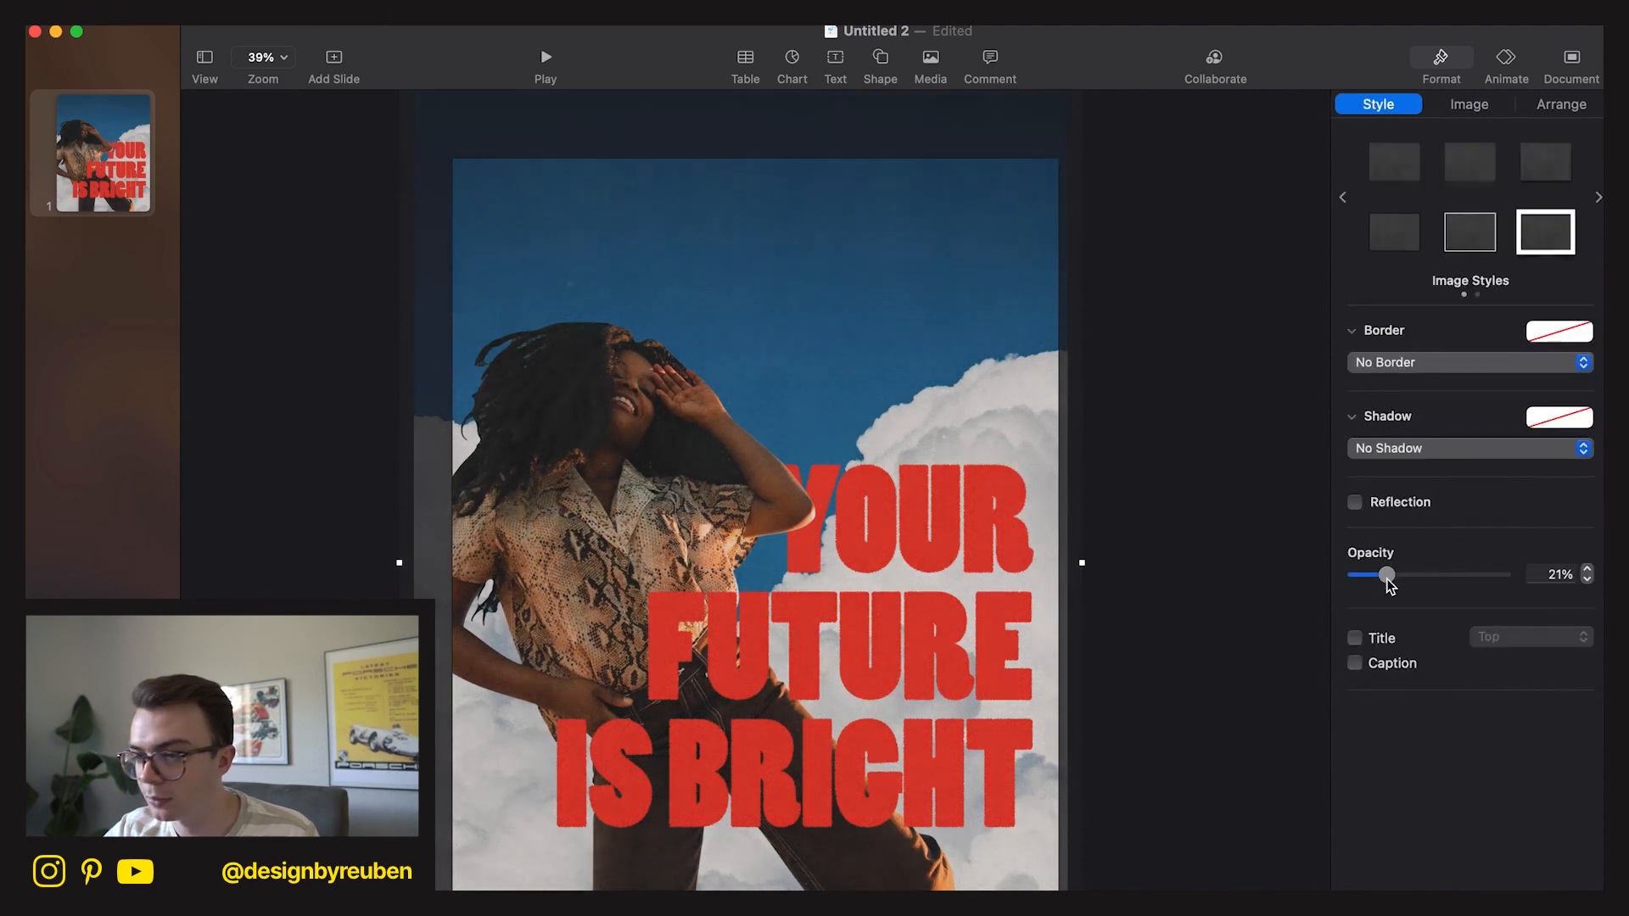
left_click(1280, 770)
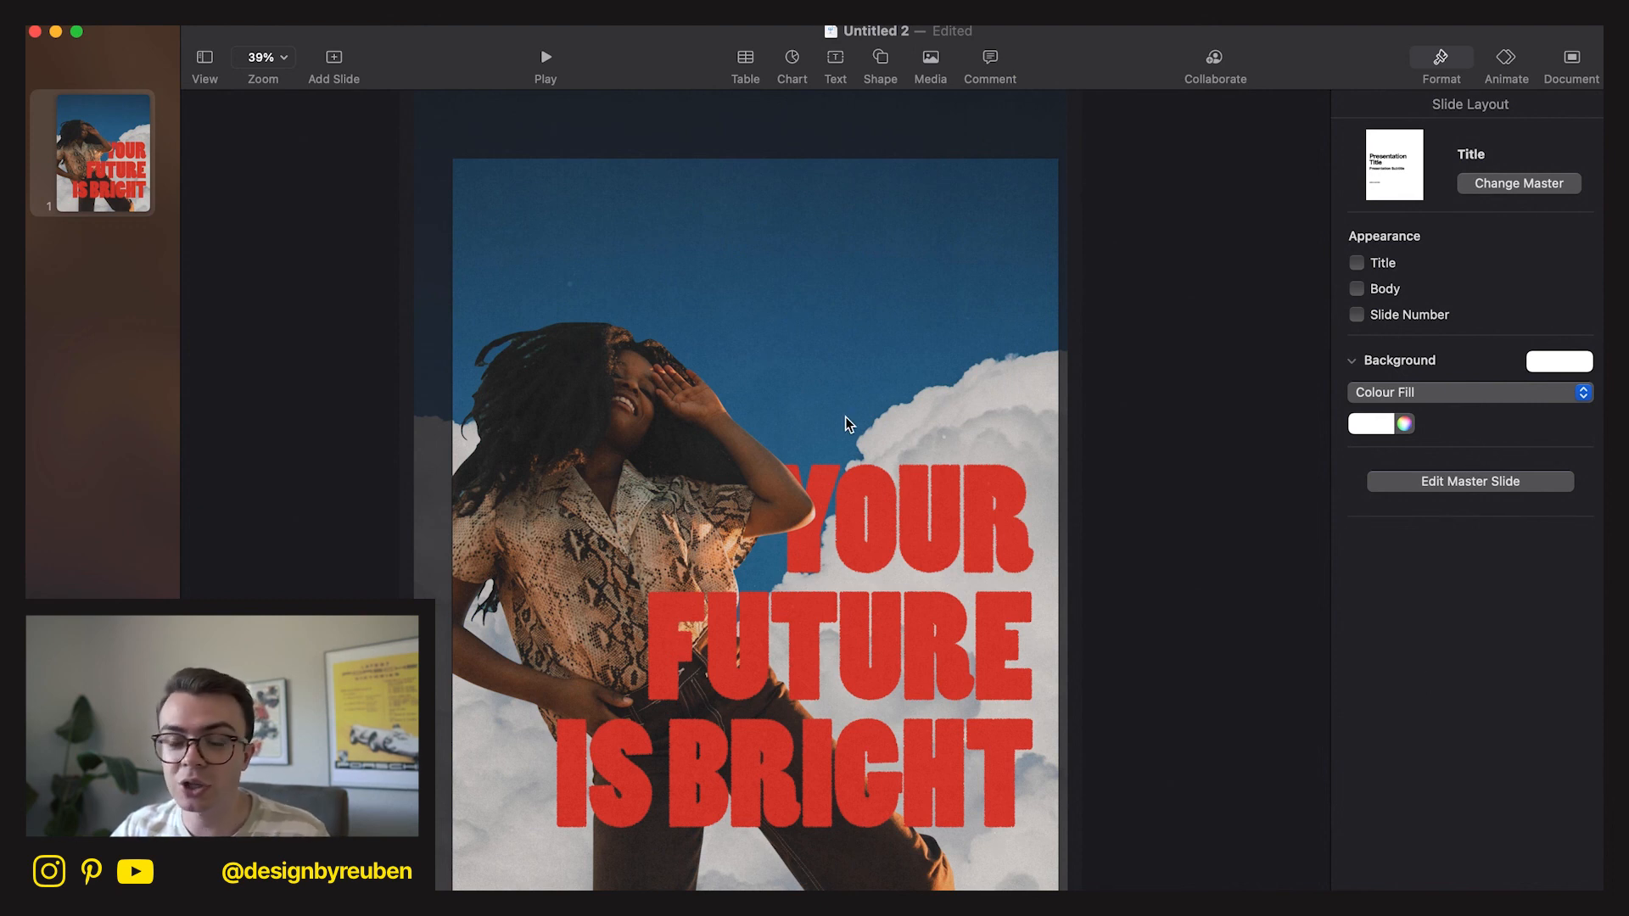
Set up an image export of all slides in JPEG (High Quality) format and proceed to the save settings.
left_click(161, 10)
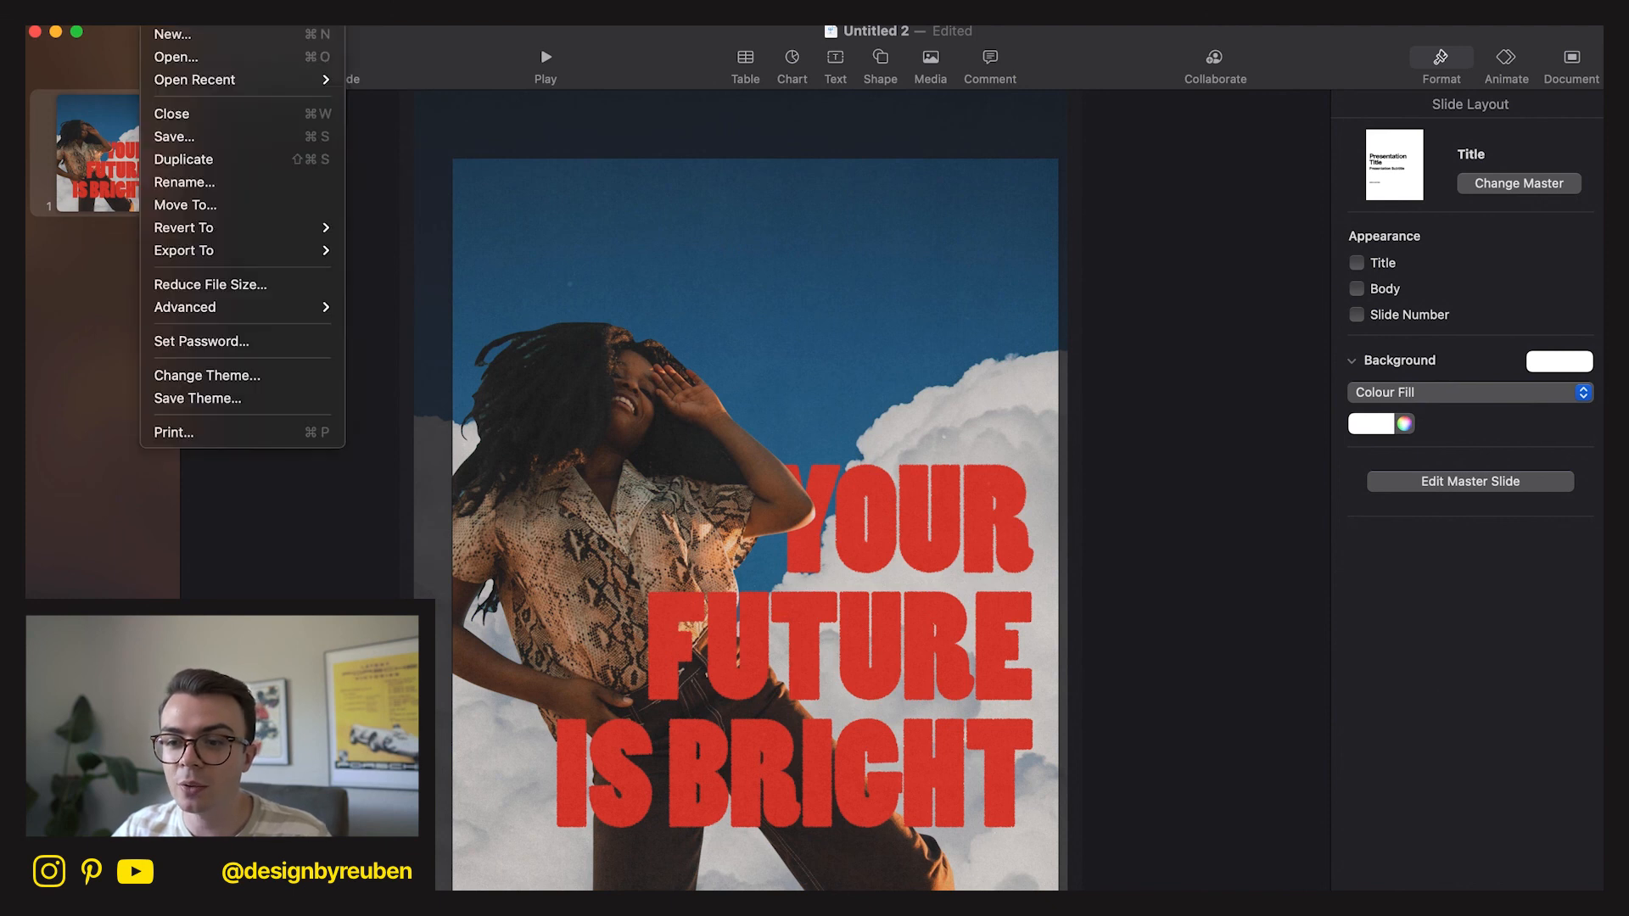
mouse_move(222, 254)
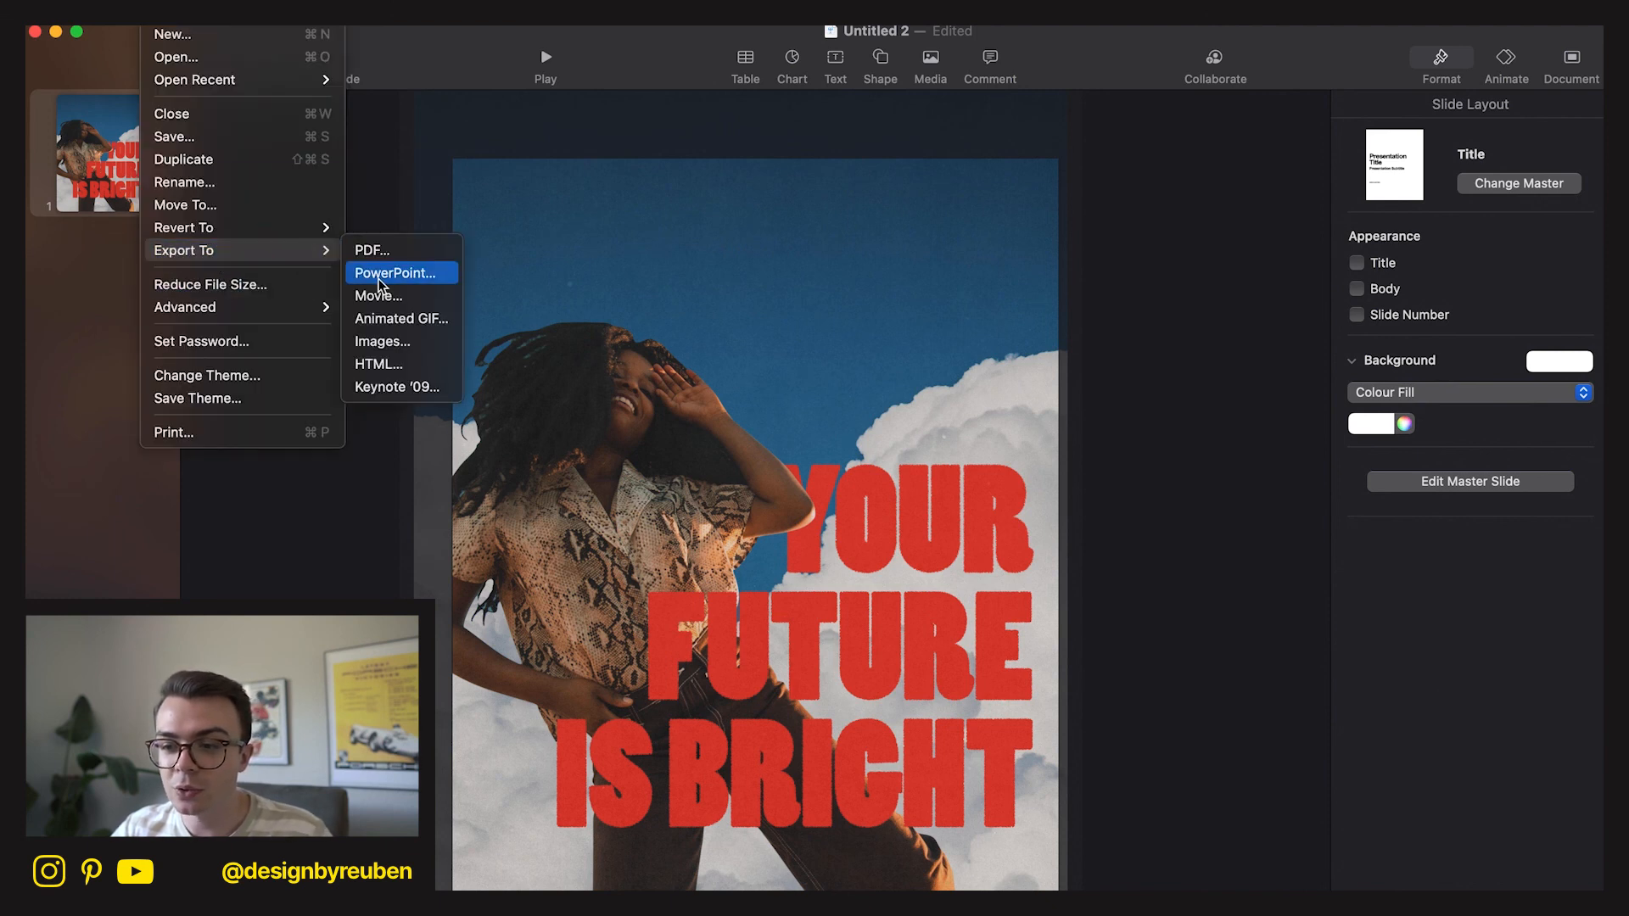
left_click(393, 341)
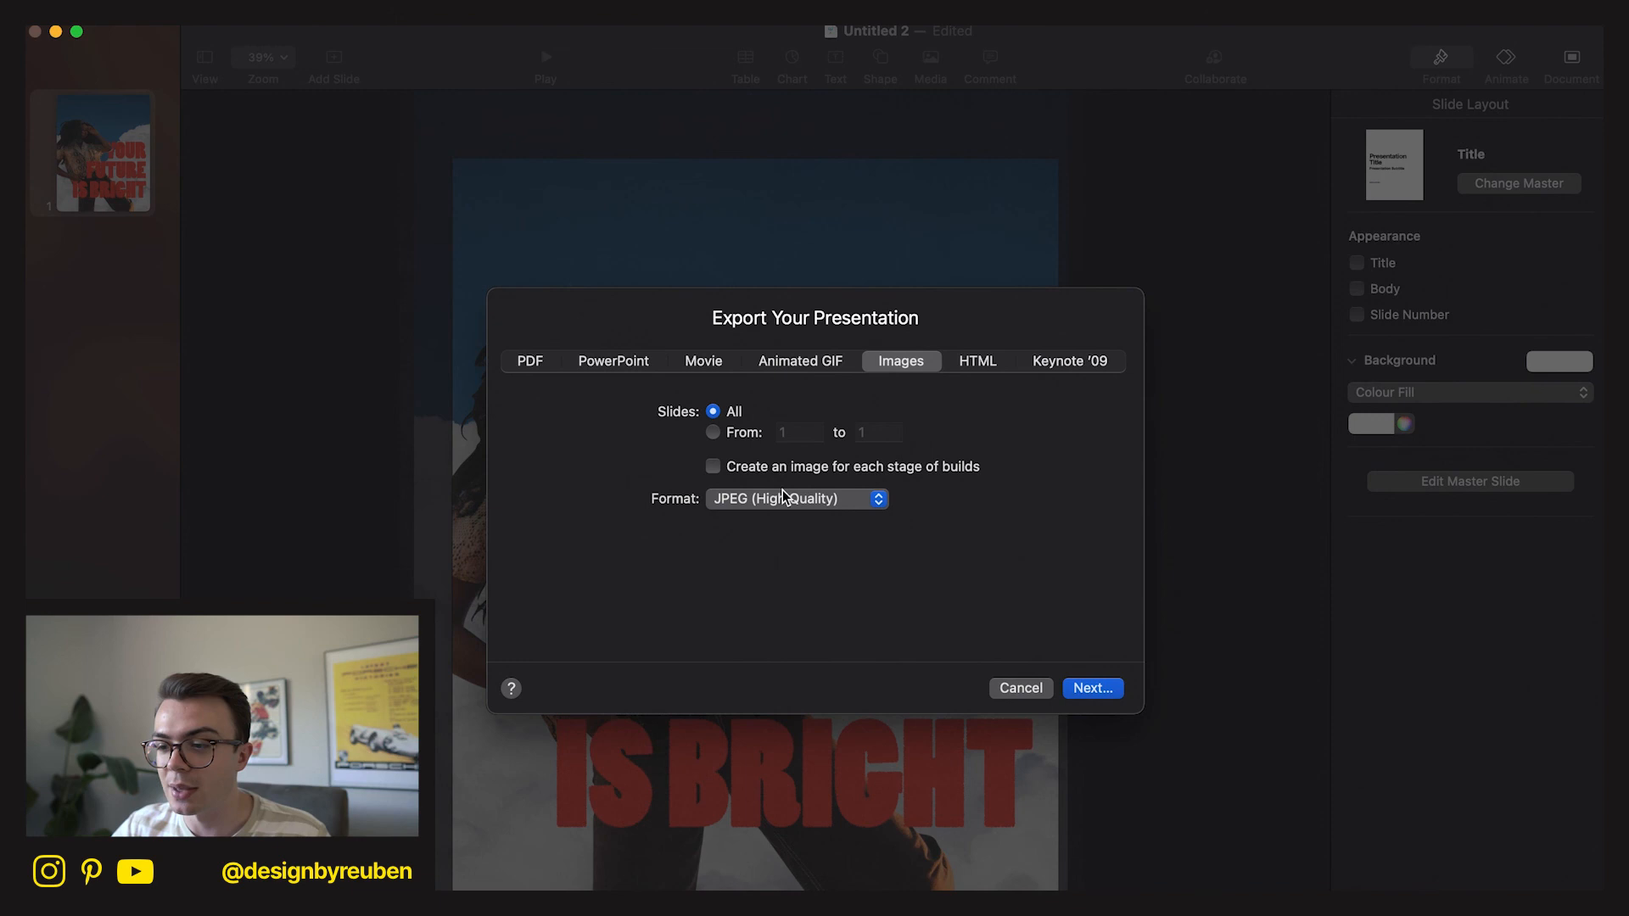
left_click(714, 435)
left_click(715, 414)
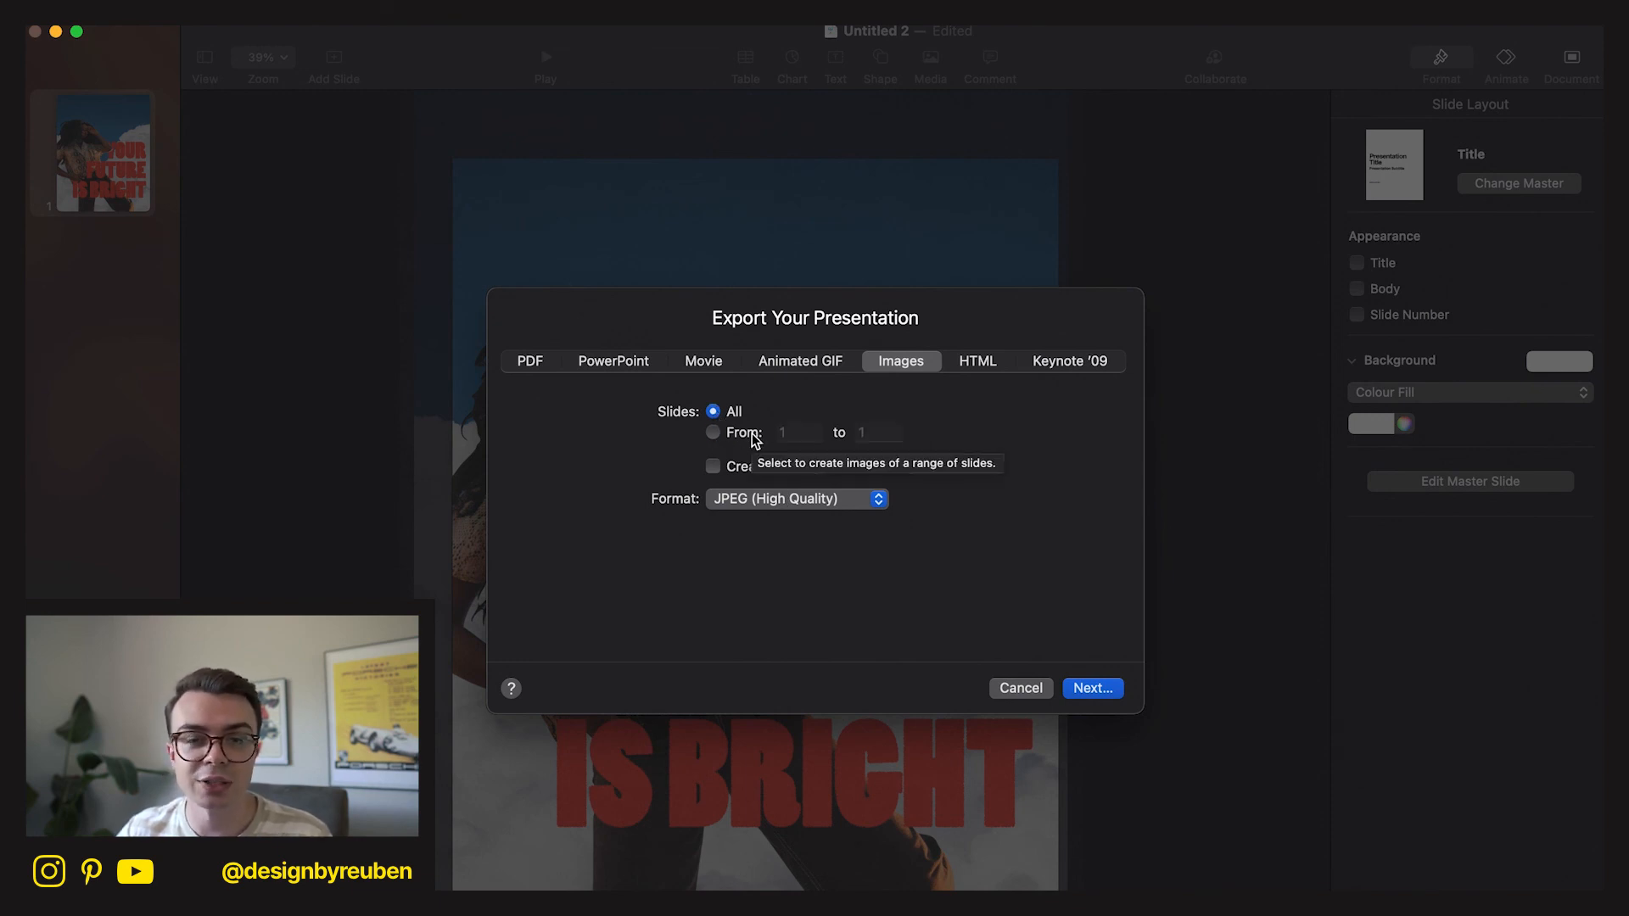
left_click(755, 492)
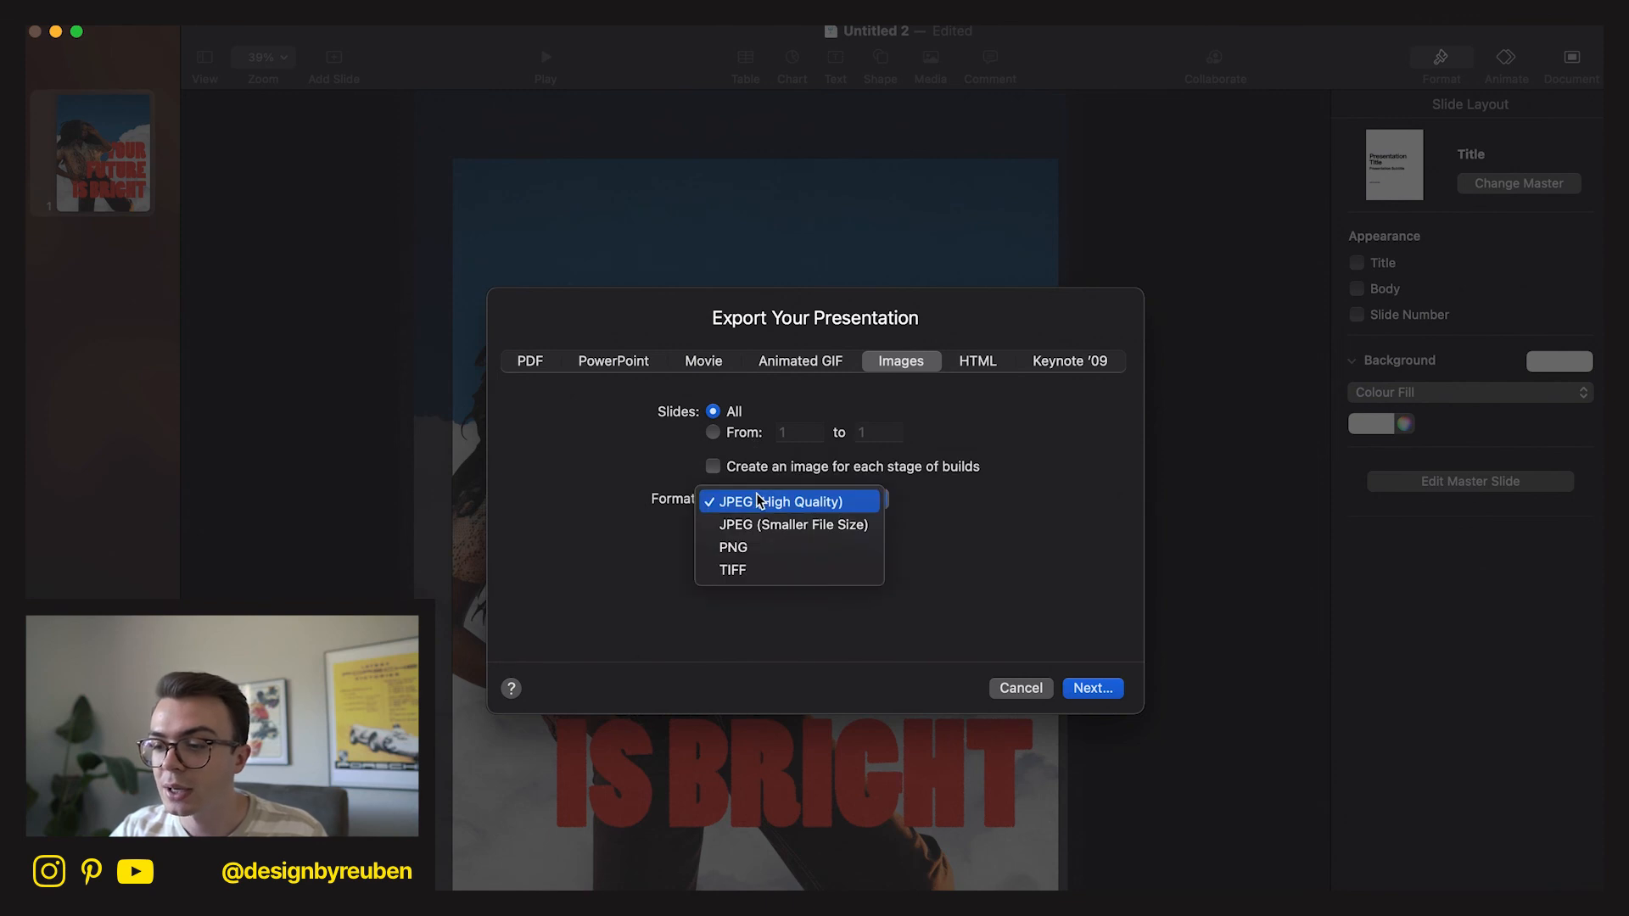
left_click(1003, 494)
left_click(885, 504)
left_click(1041, 506)
left_click(1076, 681)
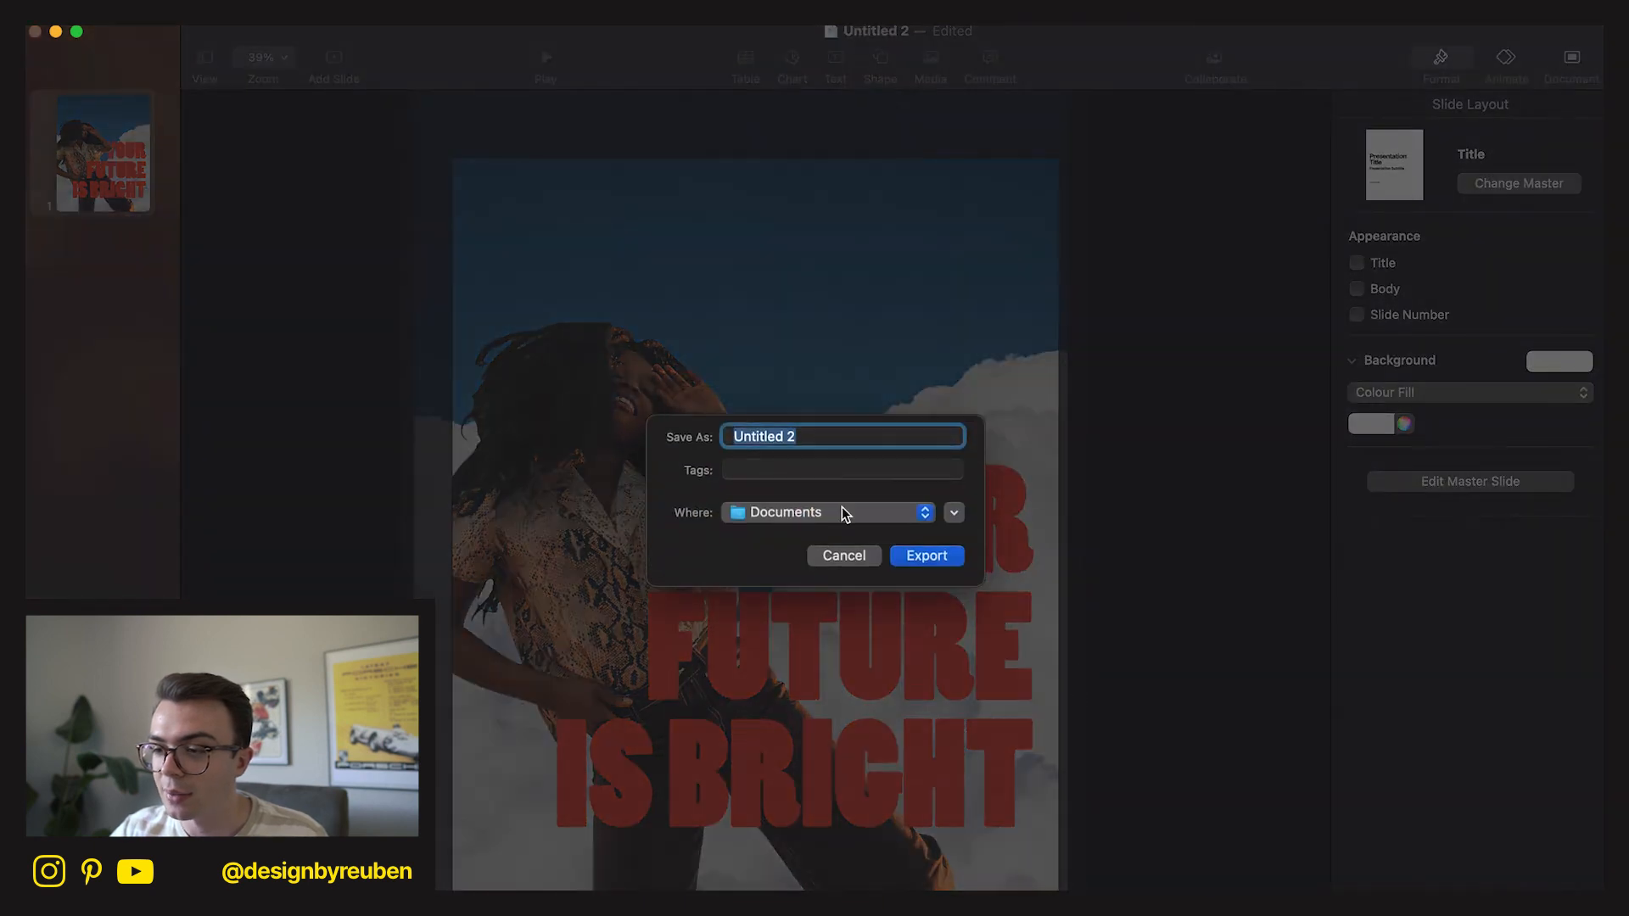
Name the export DEMO IMAGE, choose the Desktop as its destination, and export it.
type("DEMO IMAGE")
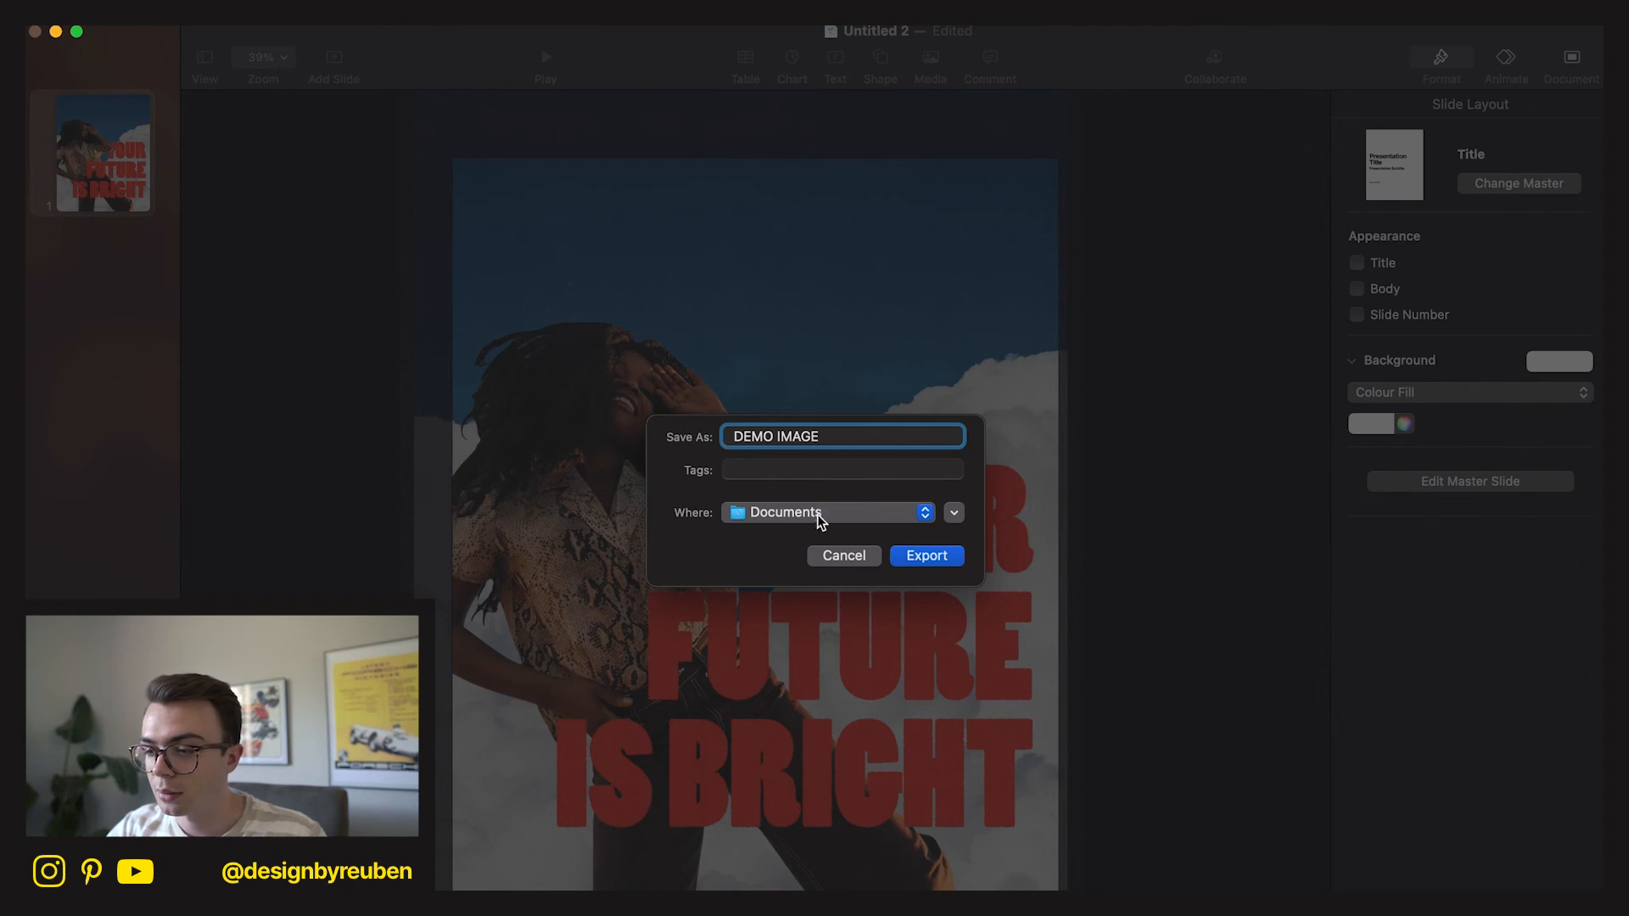
left_click(817, 516)
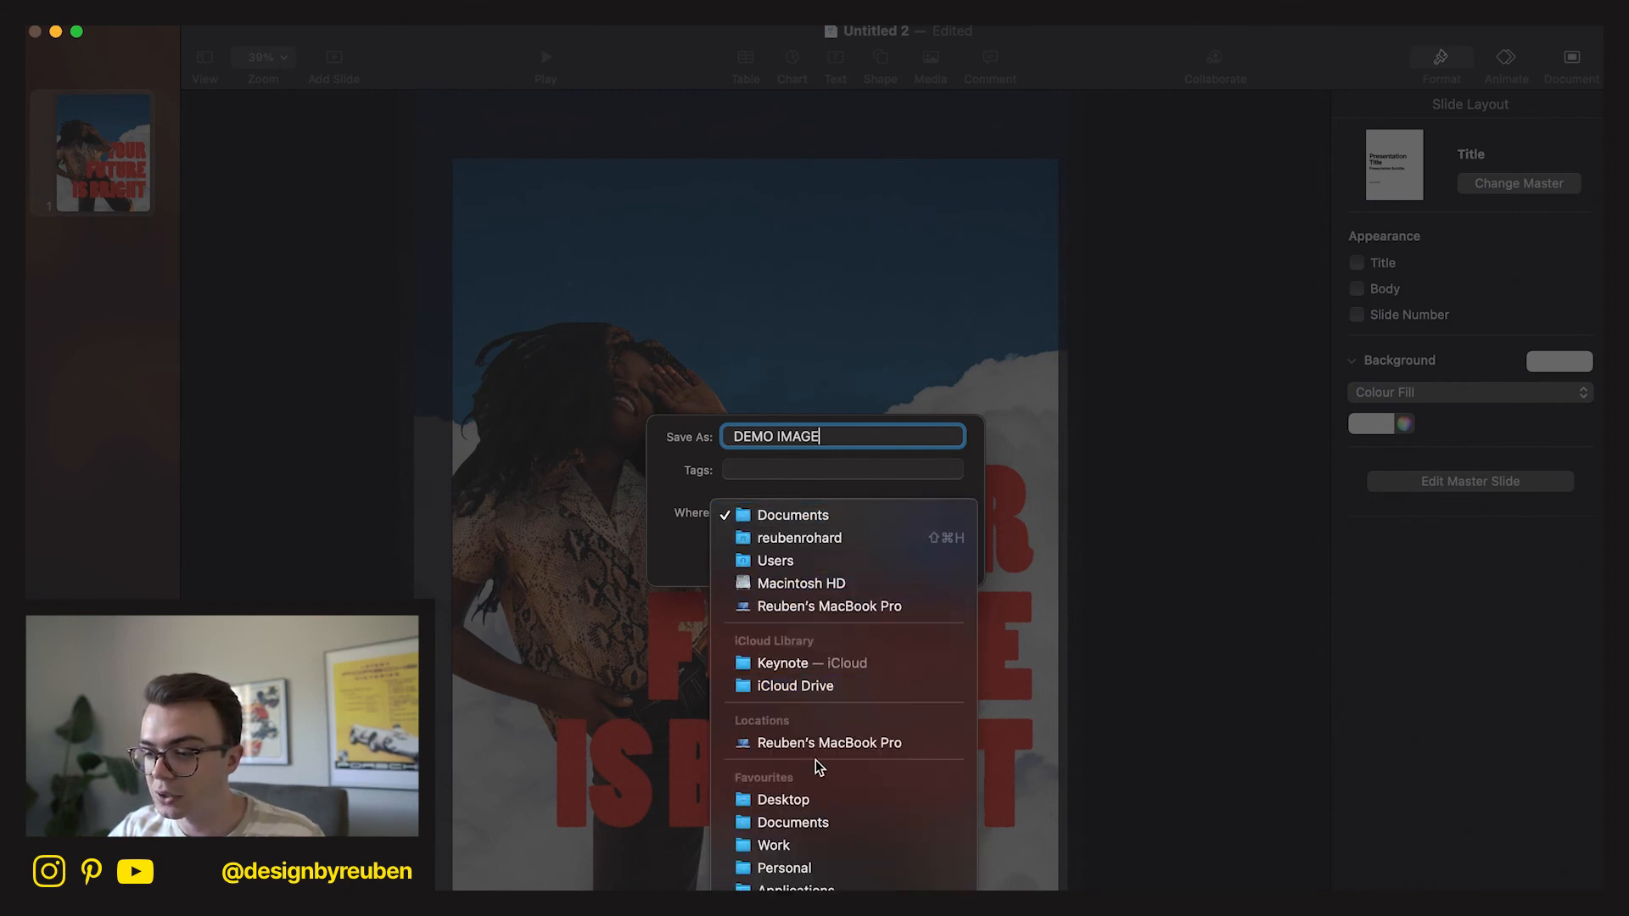
left_click(822, 800)
left_click(955, 553)
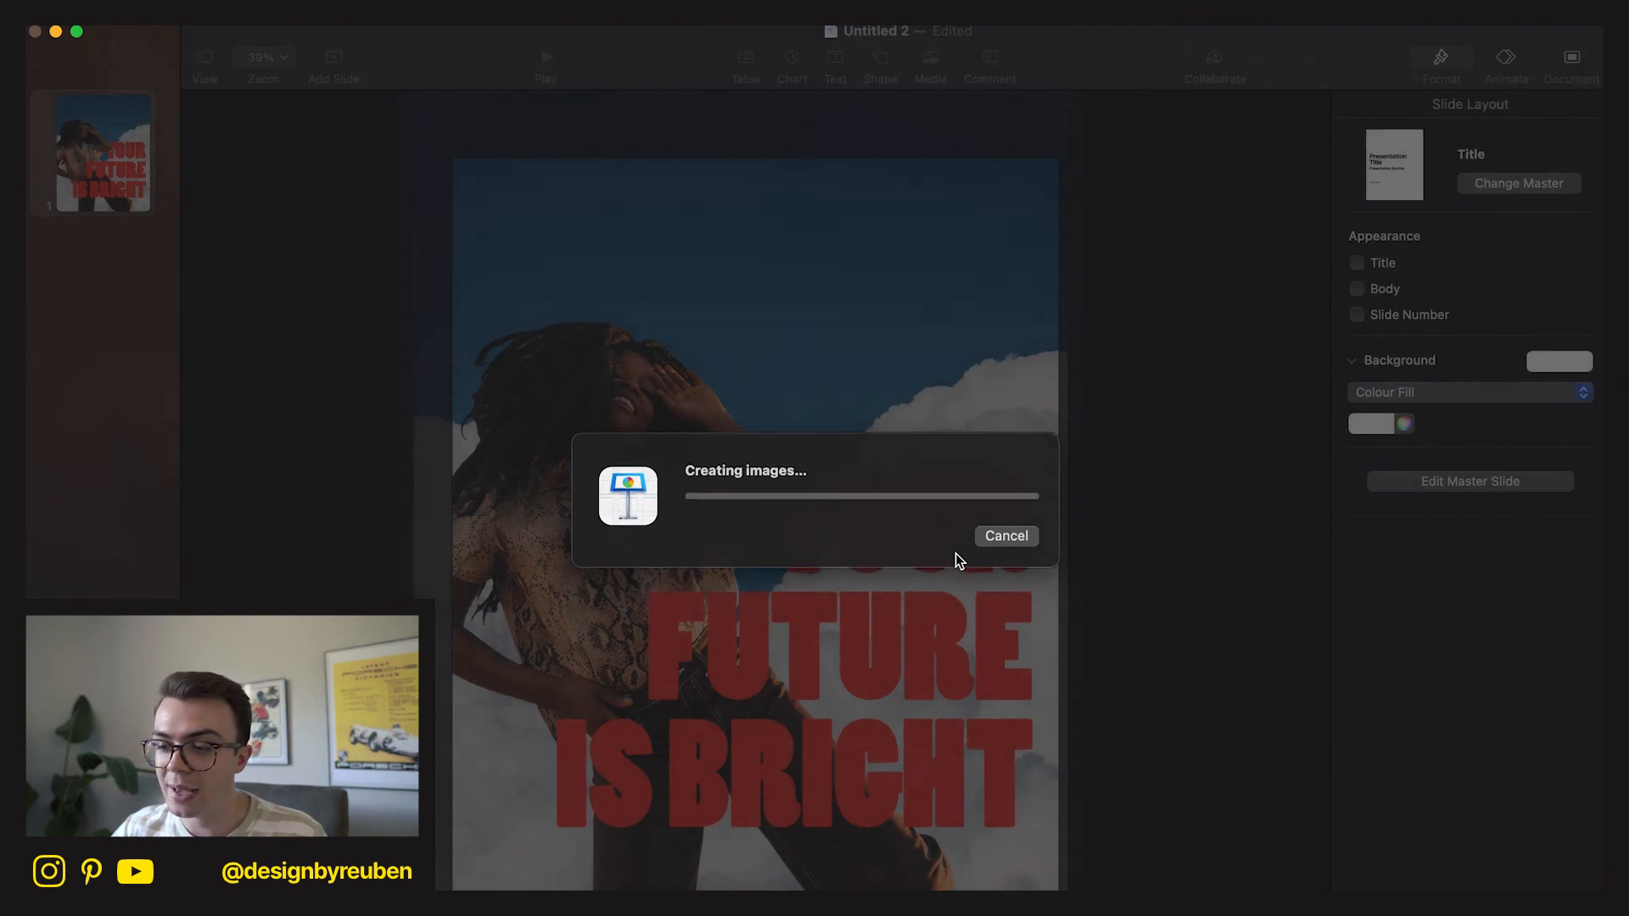
Switch to Finder, open the DEMO IMAGE folder and preview DEMO IMAGE.001.jpeg to check the exported poster.
key("super+Tab")
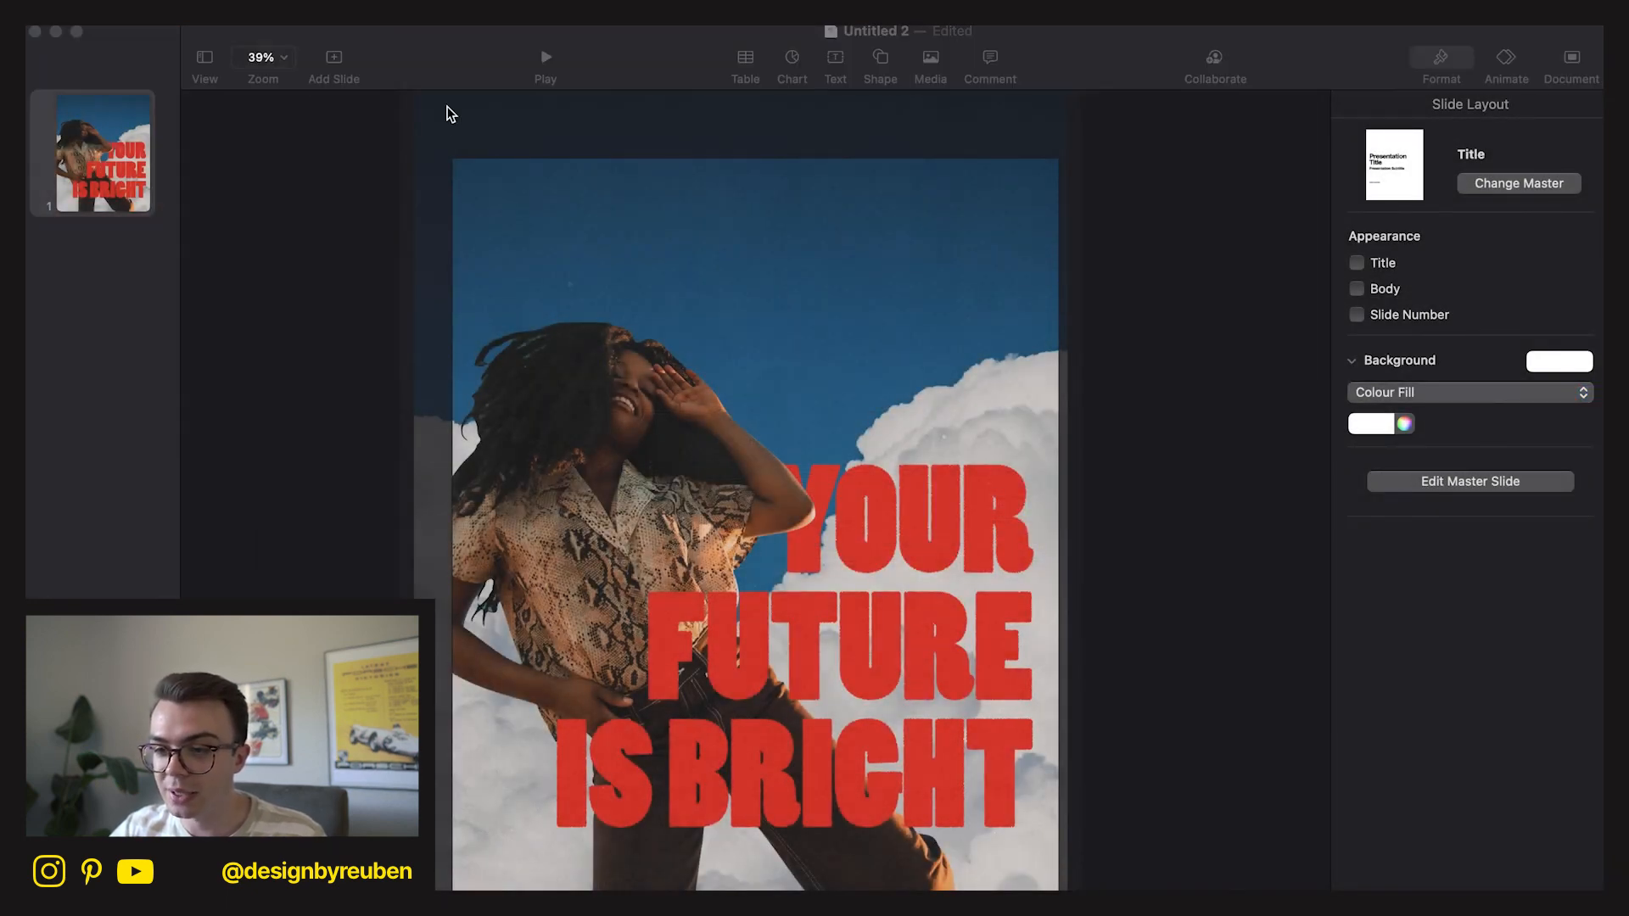
left_click(379, 604)
double_click(531, 595)
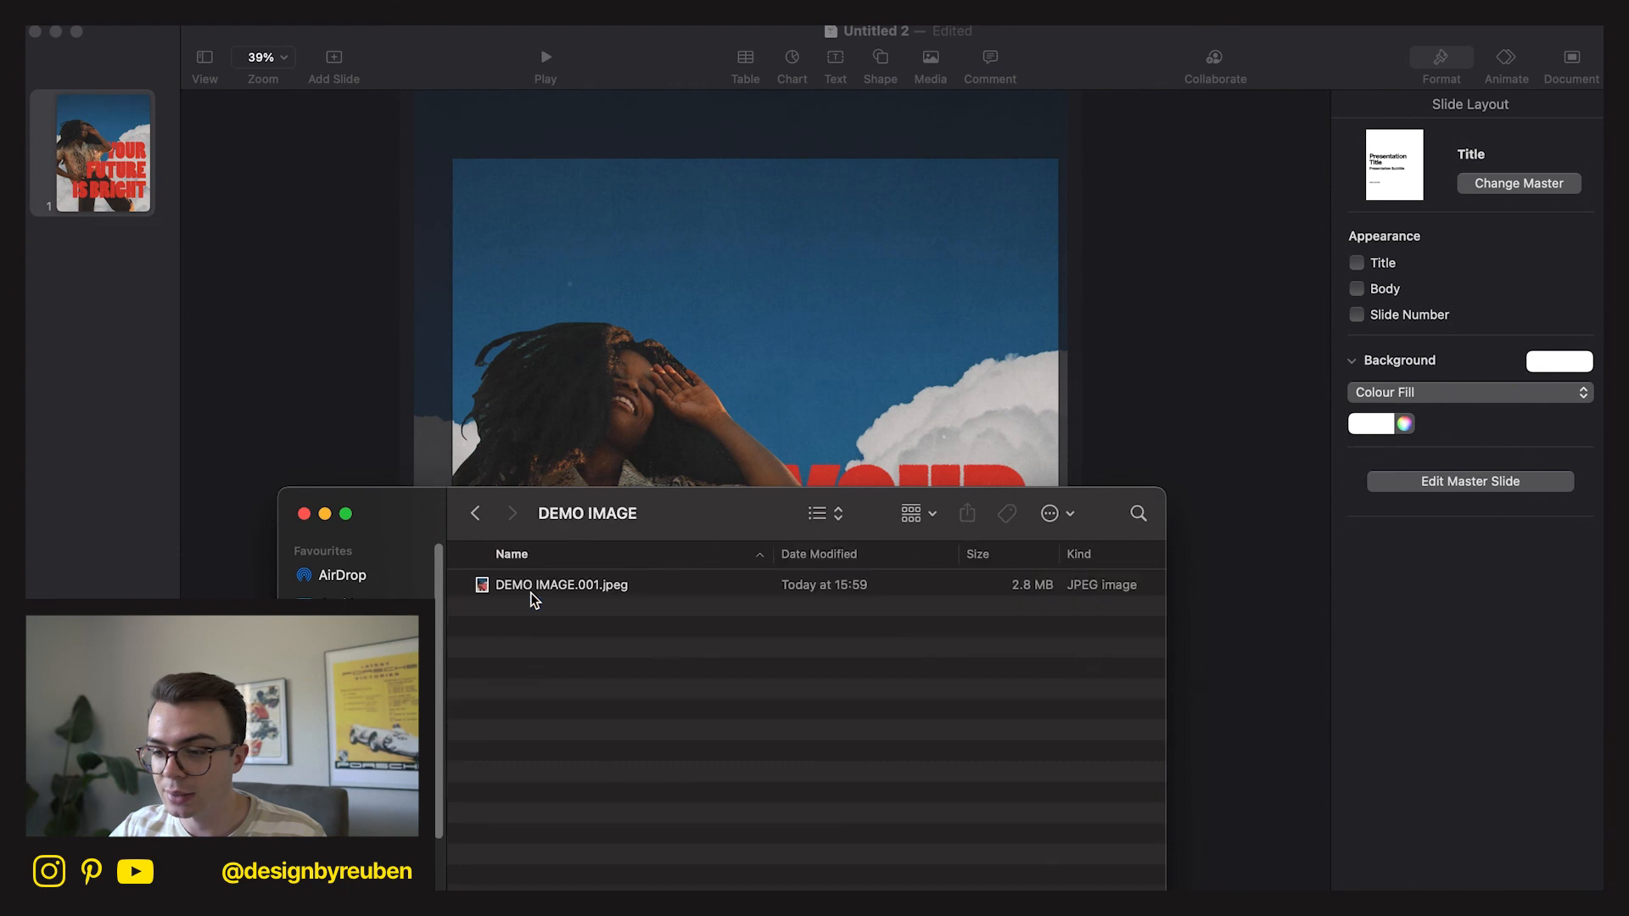
left_click(537, 593)
key("space")
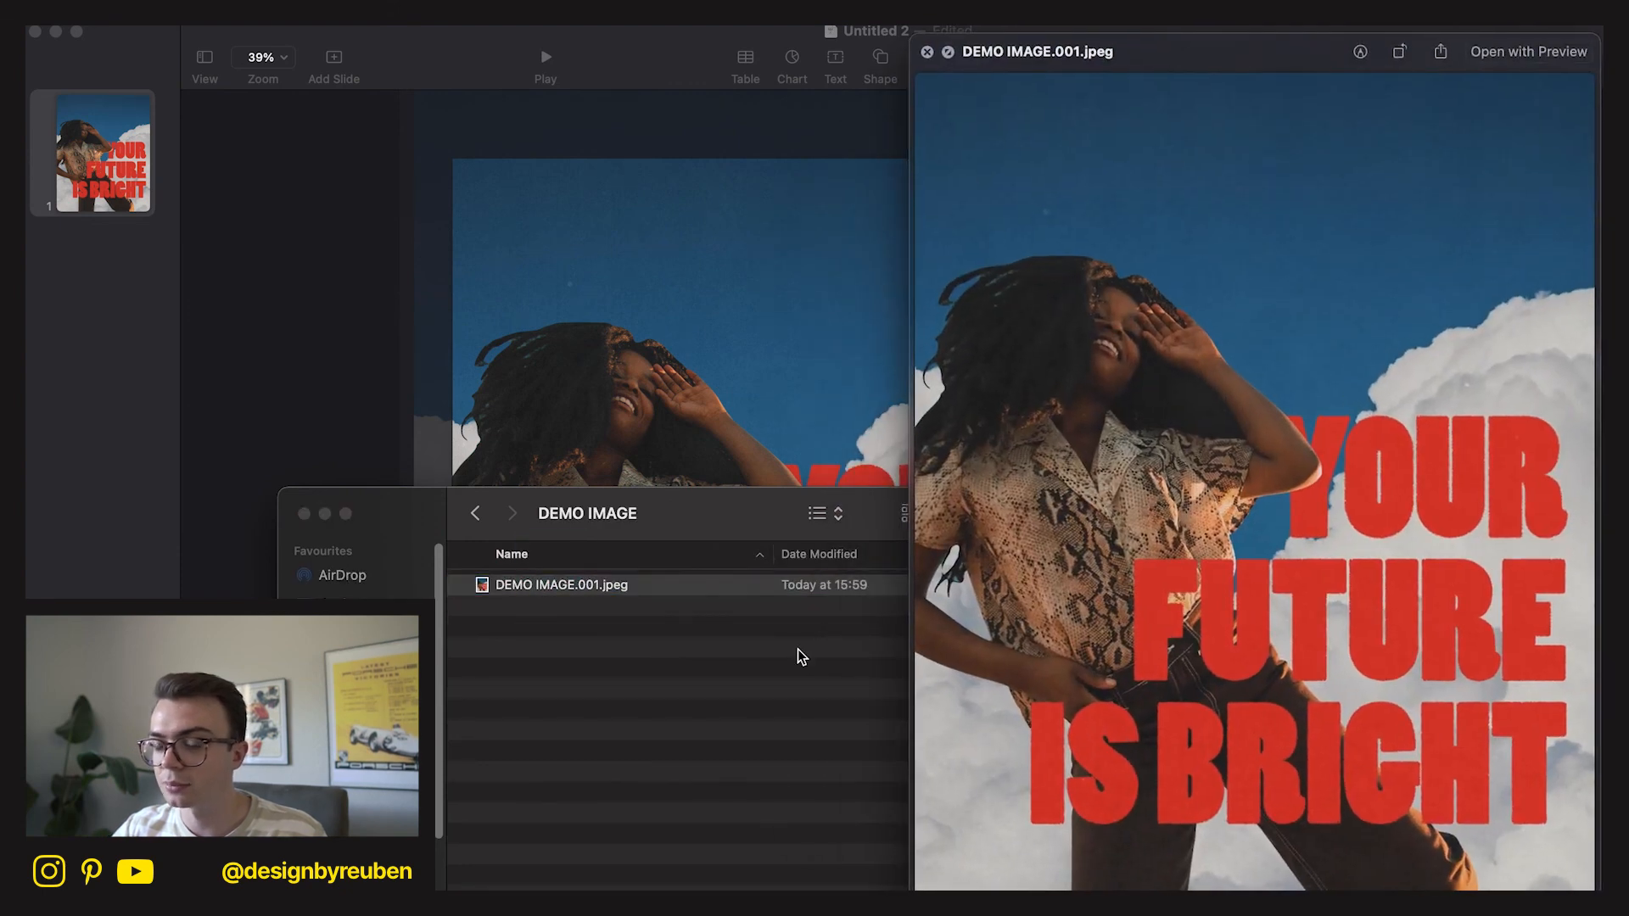
left_click_drag(1208, 48, 816, 51)
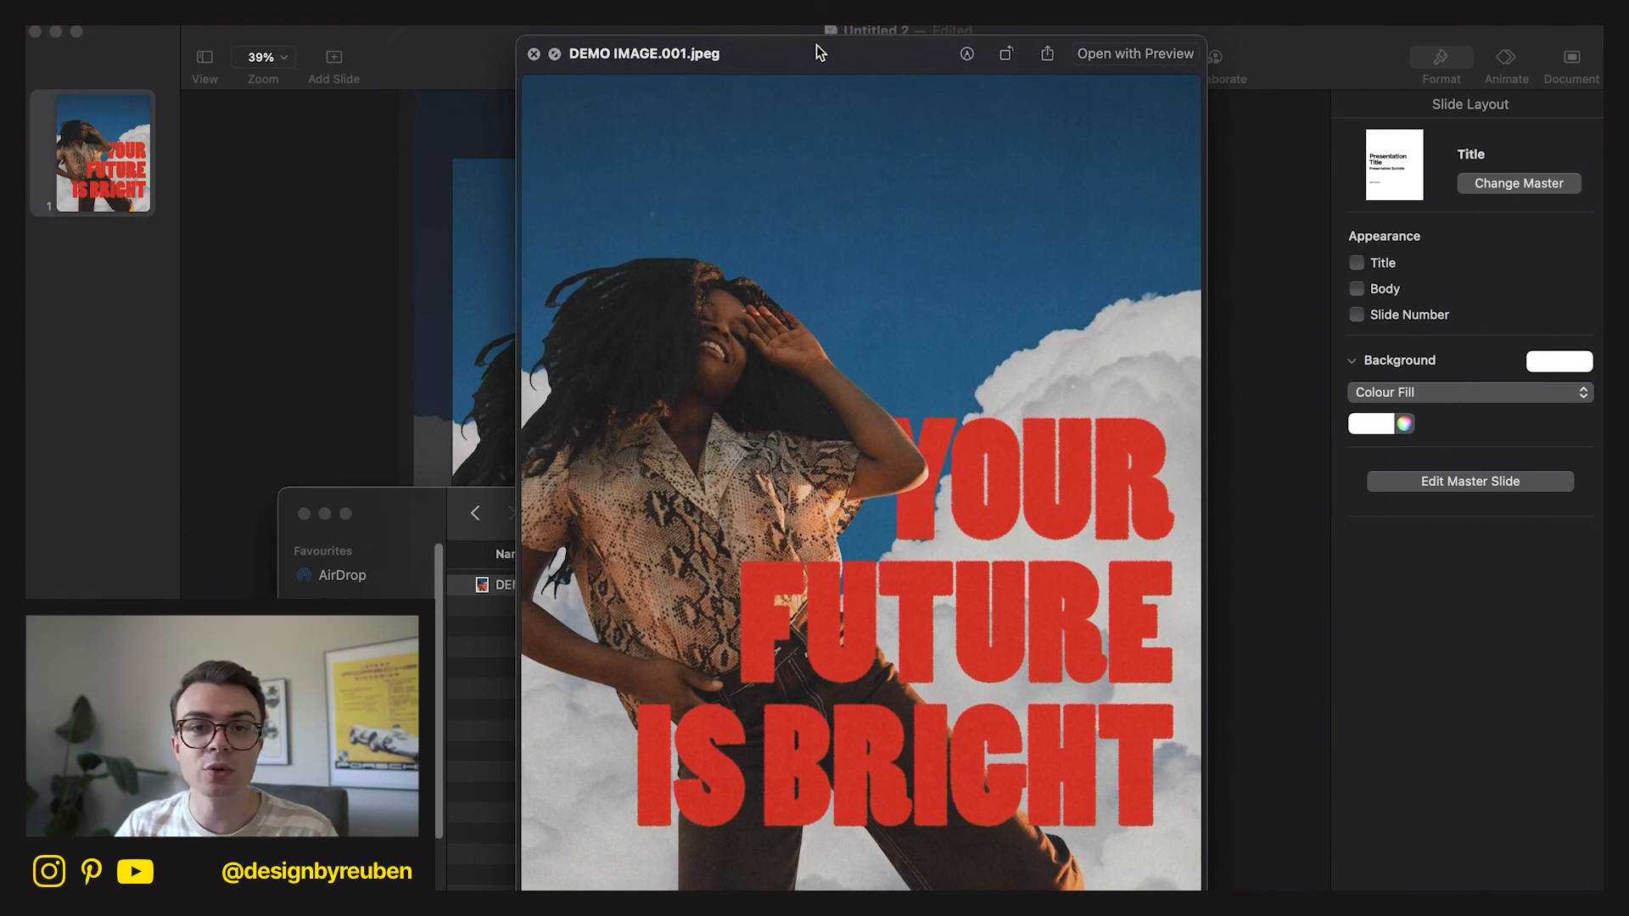